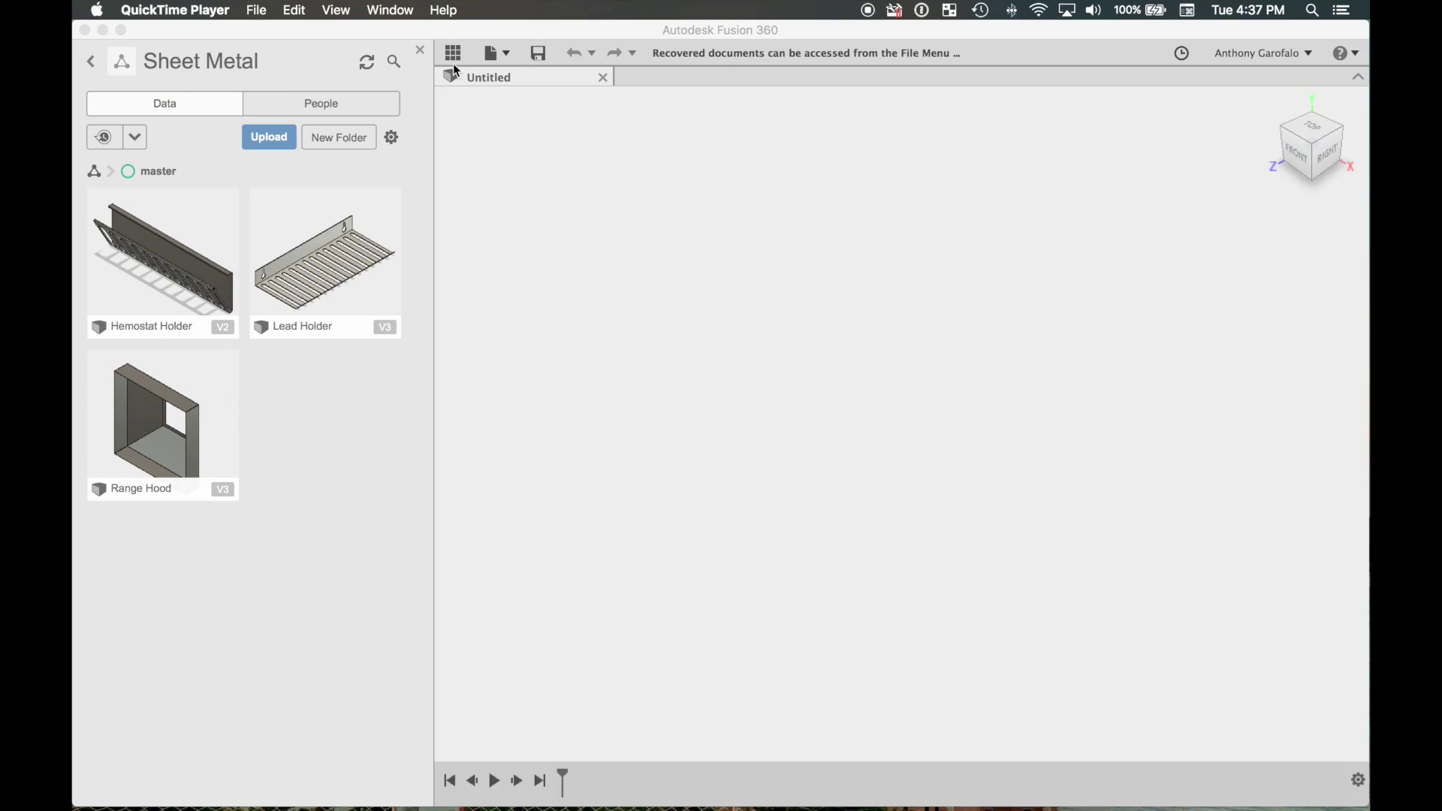
Hide the project data overview and switch the new untitled design to the Sheet Metal workspace.
left_click(423, 51)
left_click(421, 51)
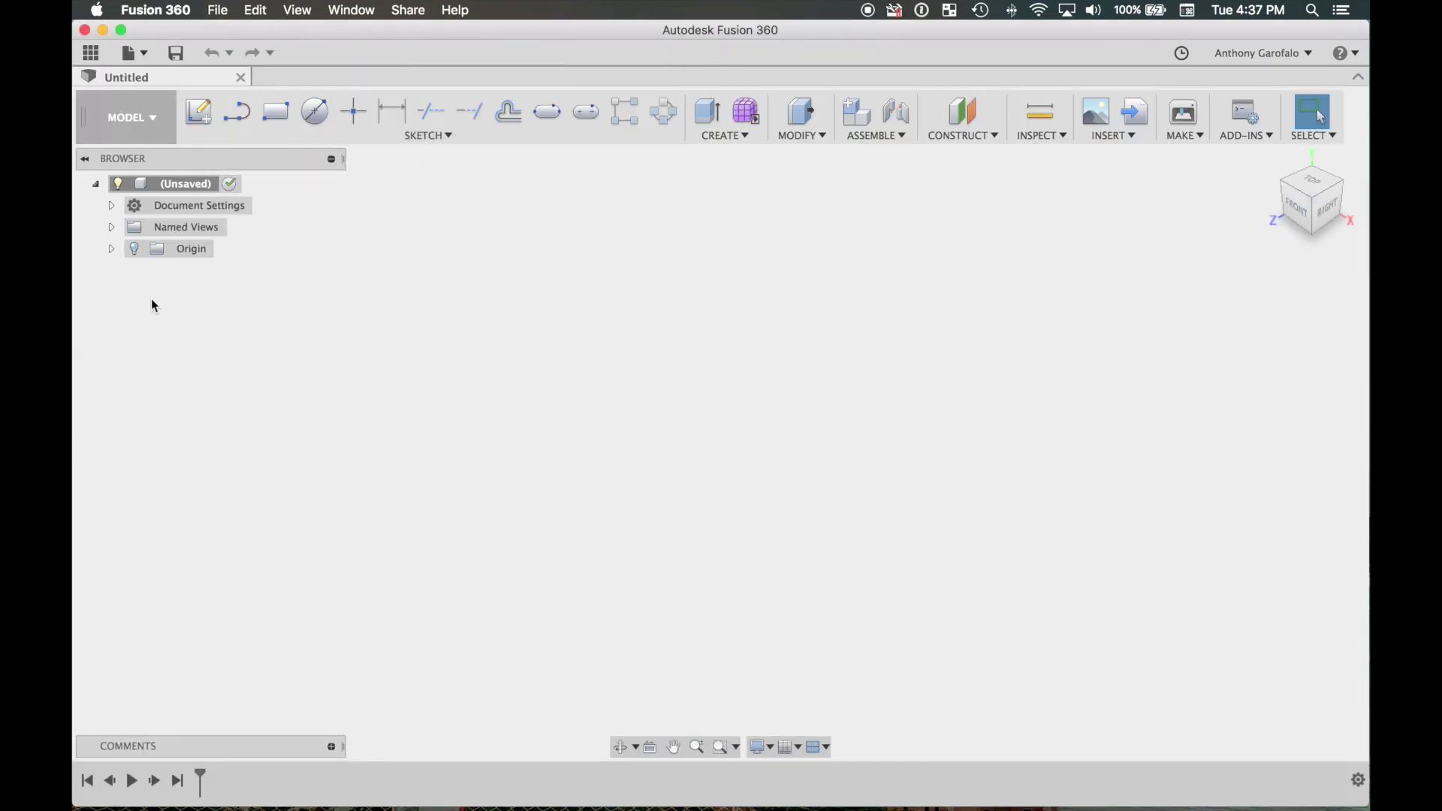
left_click(142, 120)
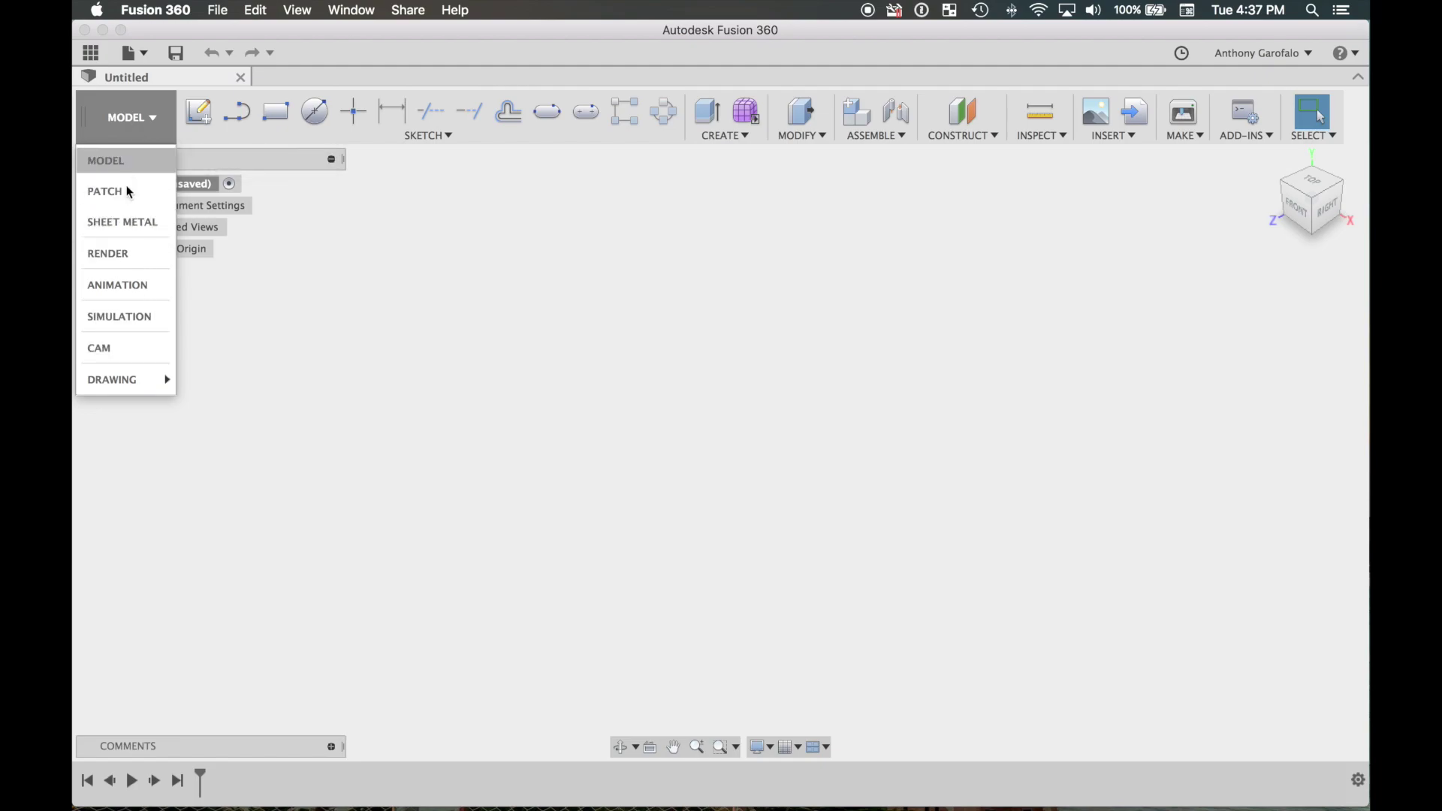
mouse_move(118, 225)
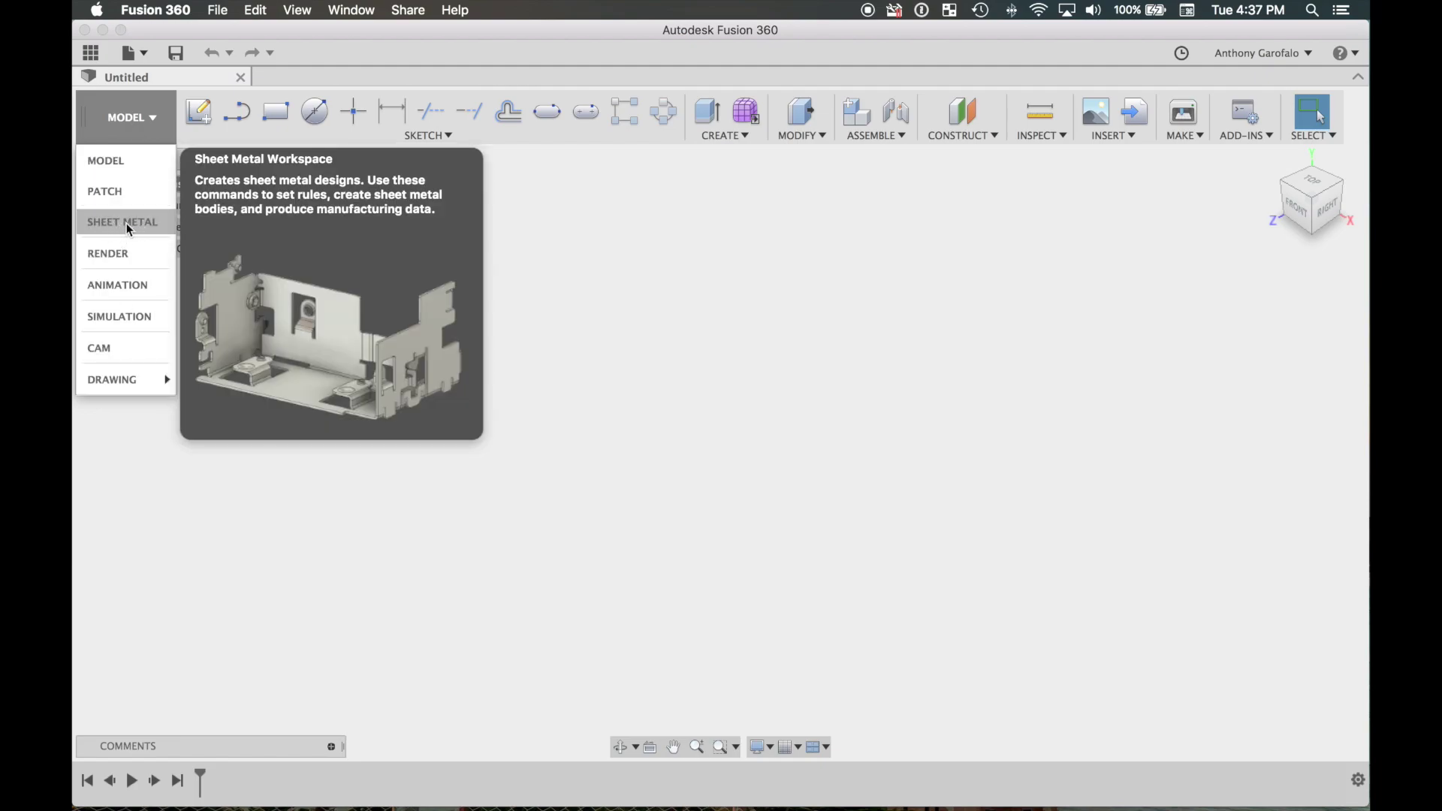
left_click(126, 223)
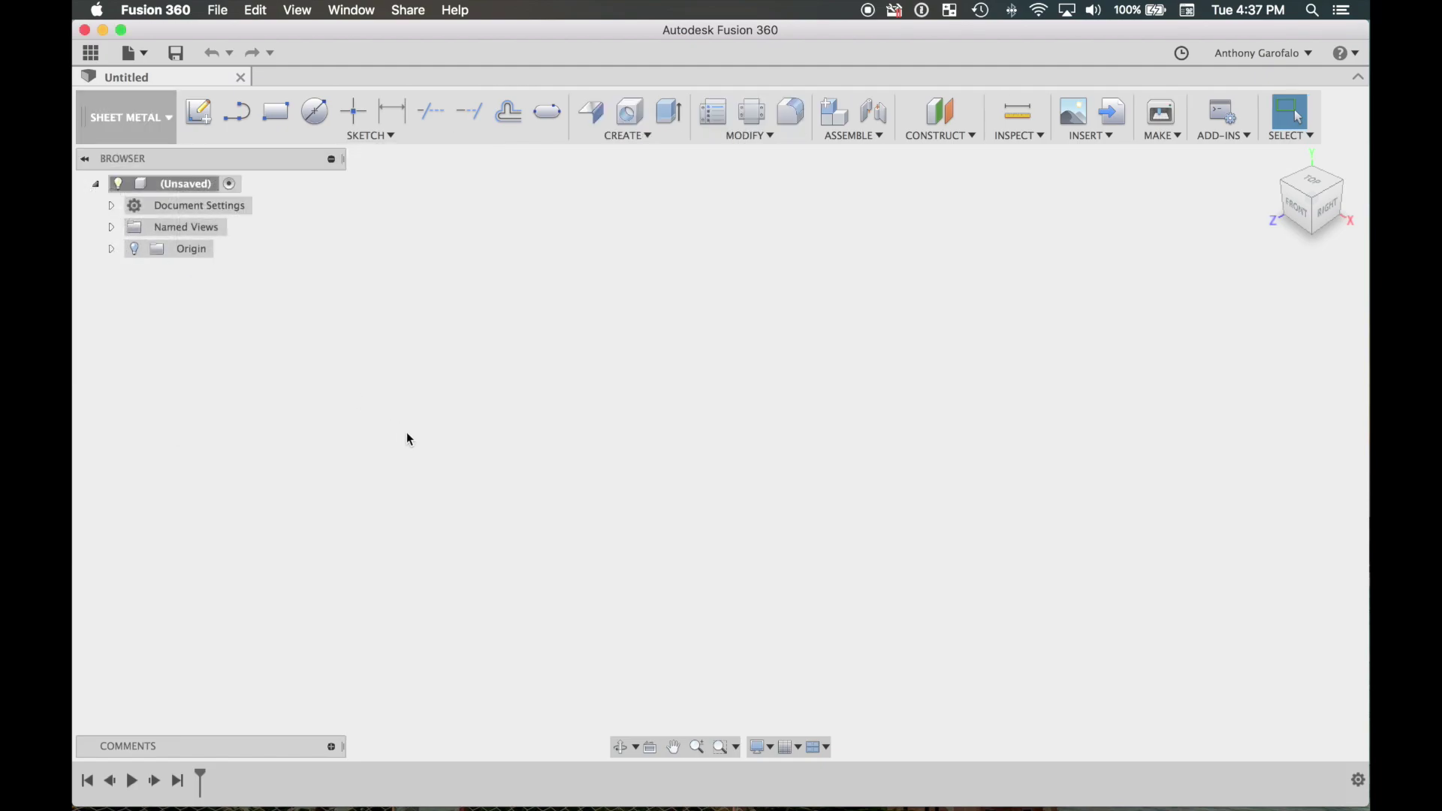
Sketch a rectangle 5 in high and 10 in wide from the origin on the front plane, and finish the sketch.
left_click(198, 112)
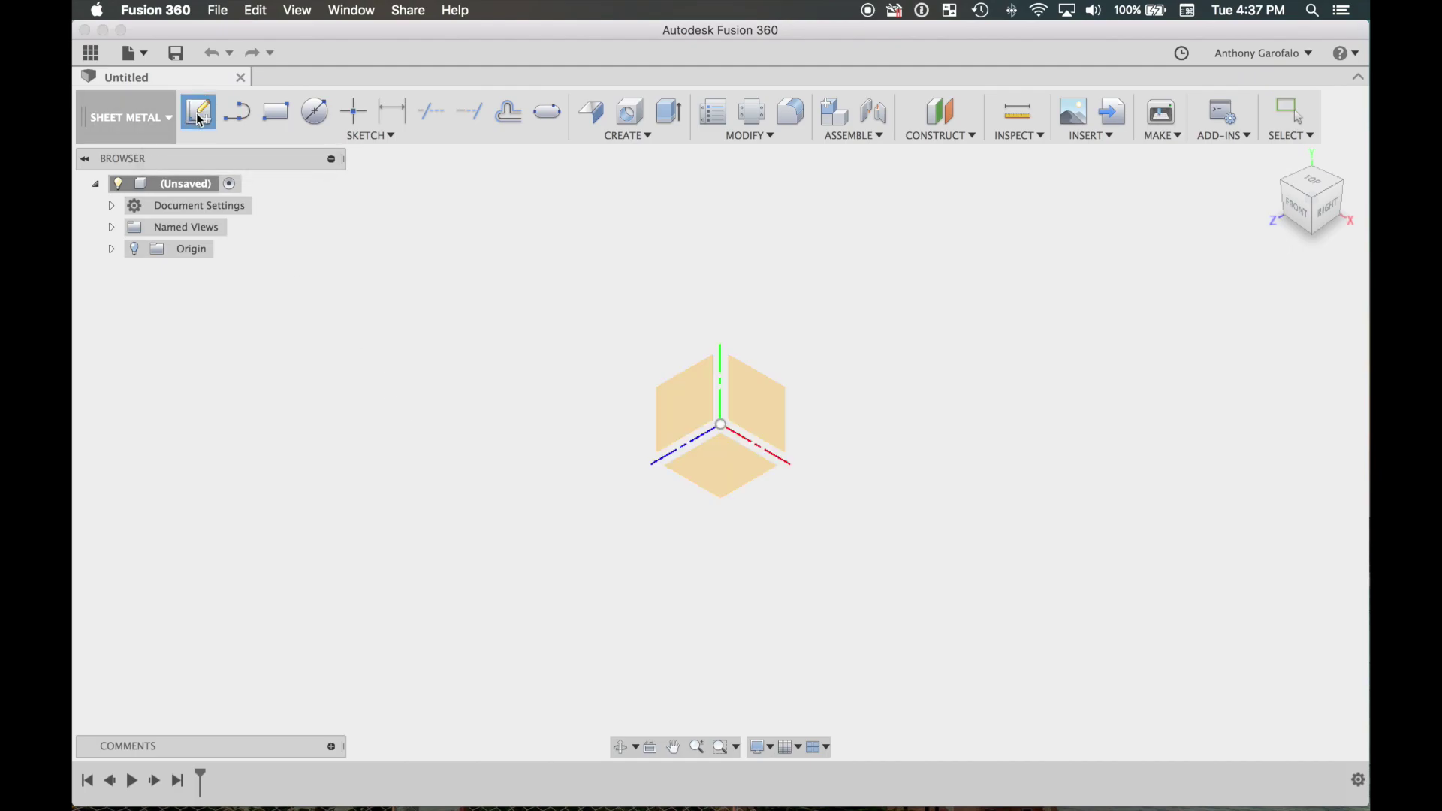
left_click(755, 406)
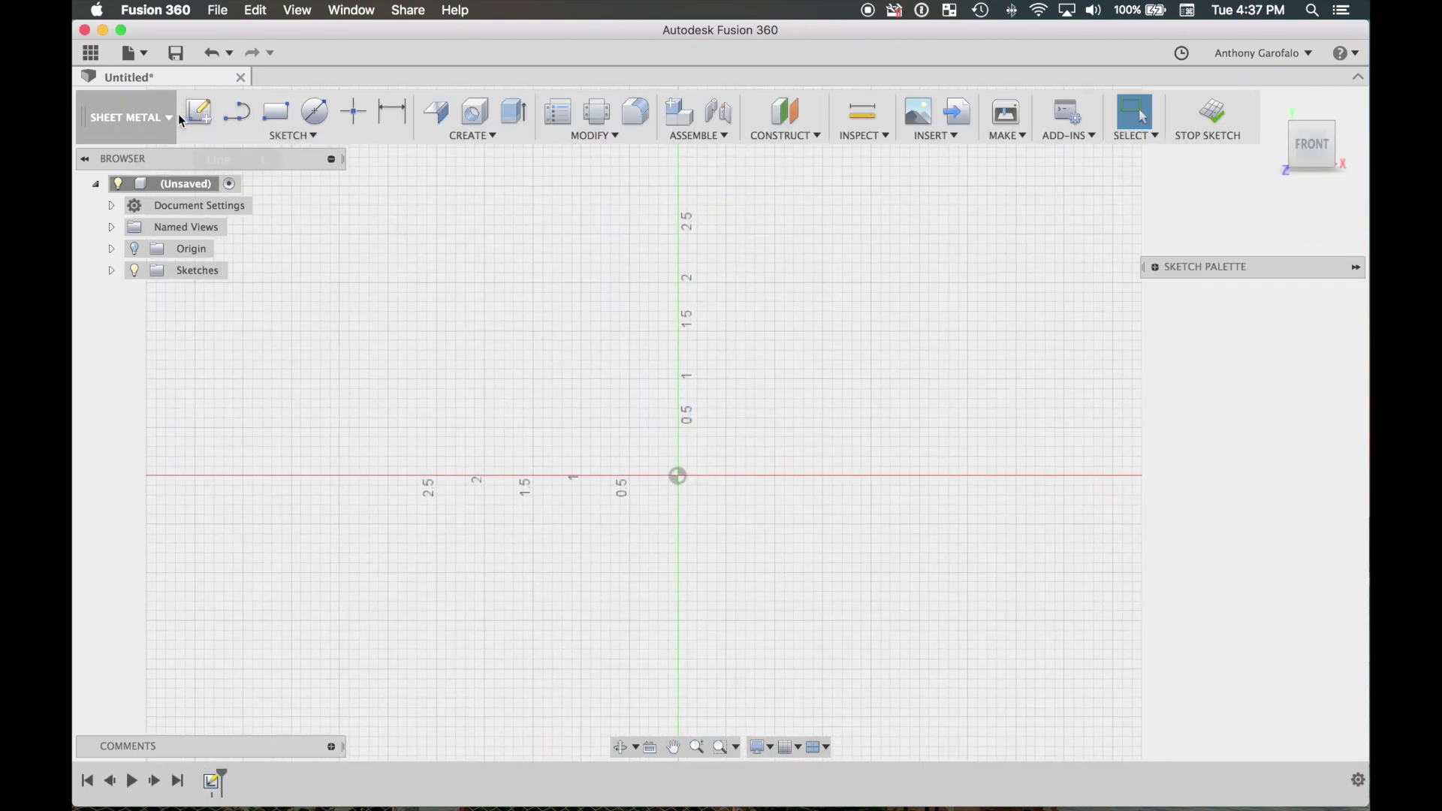
left_click(275, 111)
left_click(678, 475)
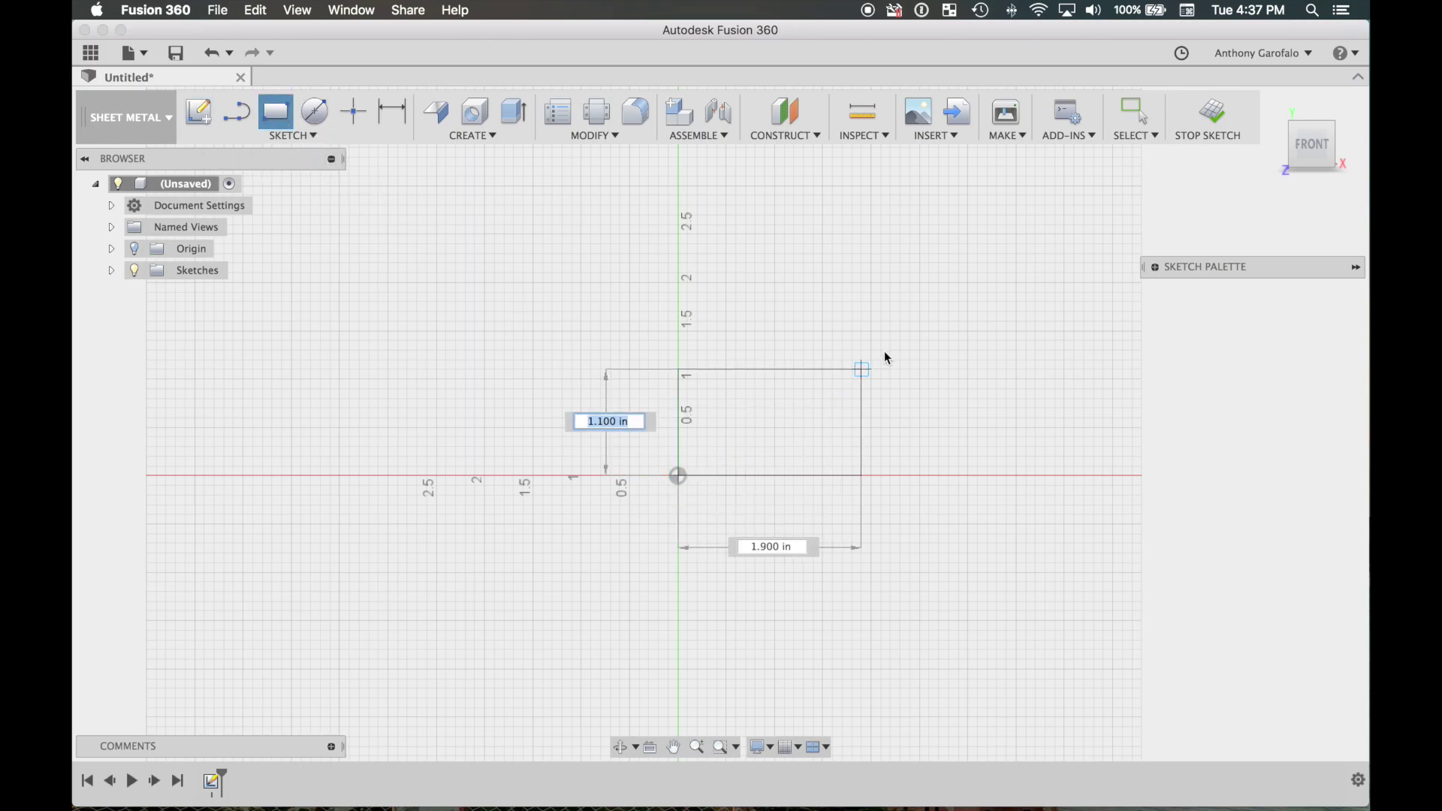
type("5")
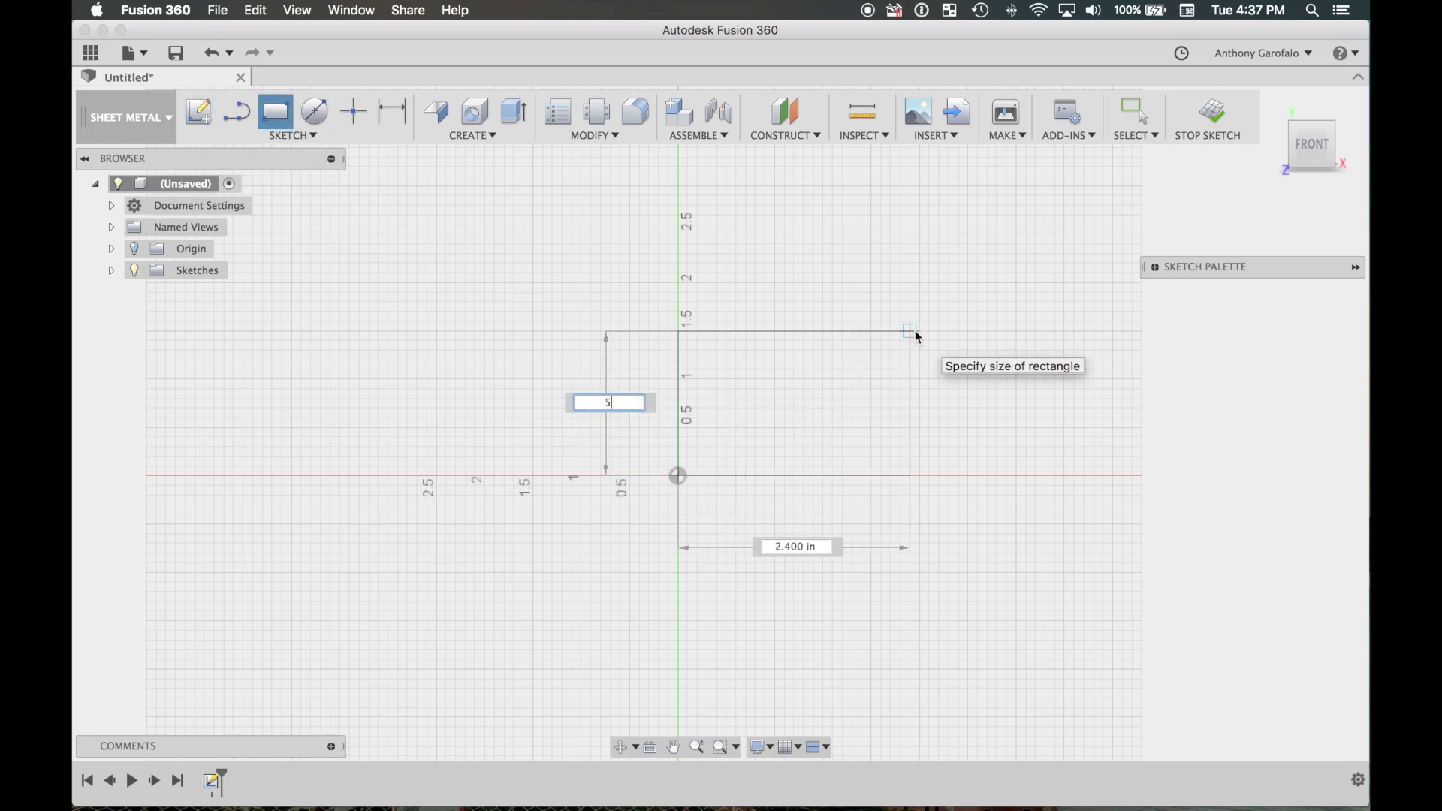
key("Tab")
type("10")
key("Return")
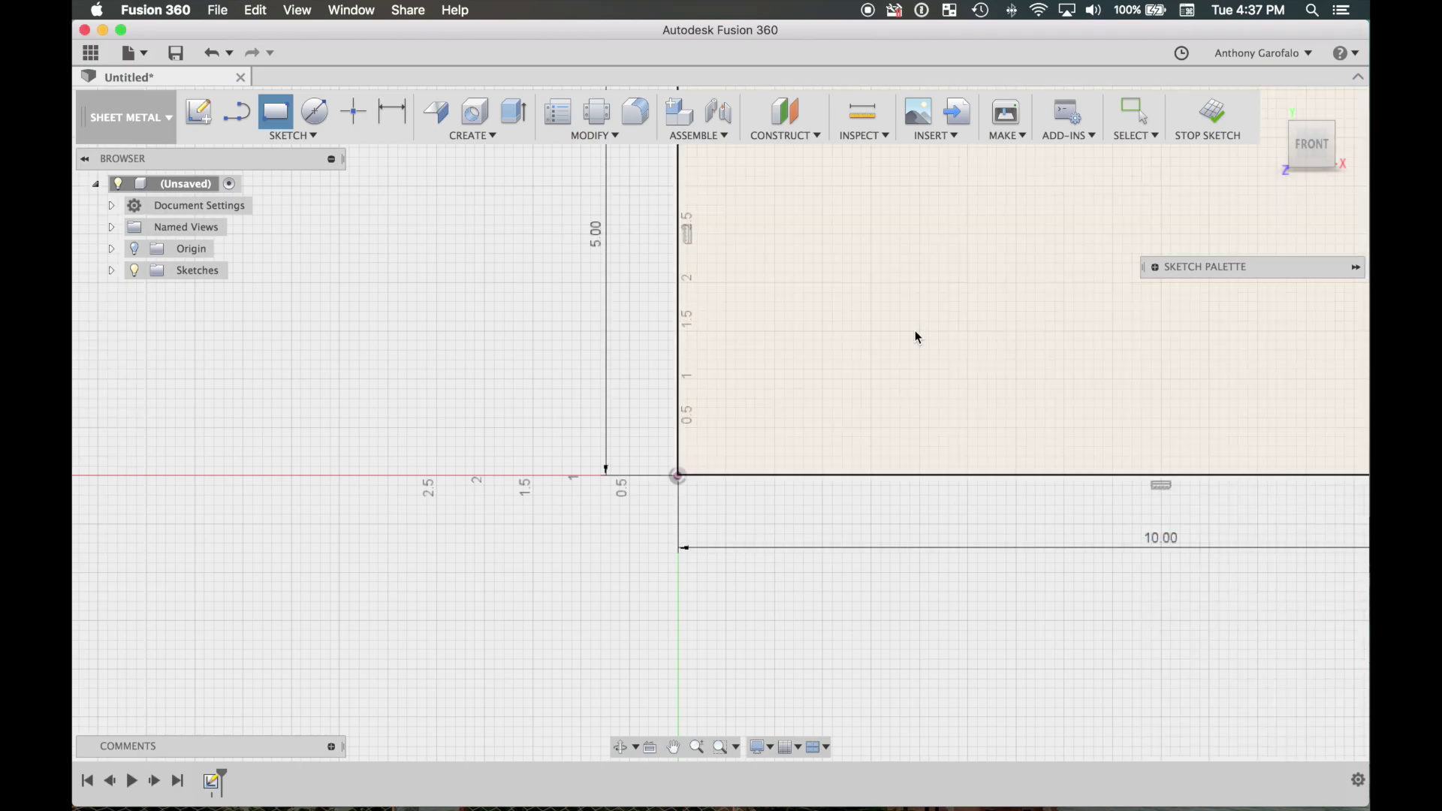
key("Escape")
scroll(881, 373, "down", 5)
middle_click_drag(882, 374, 1164, 395, "shift")
scroll(881, 366, "up", 3)
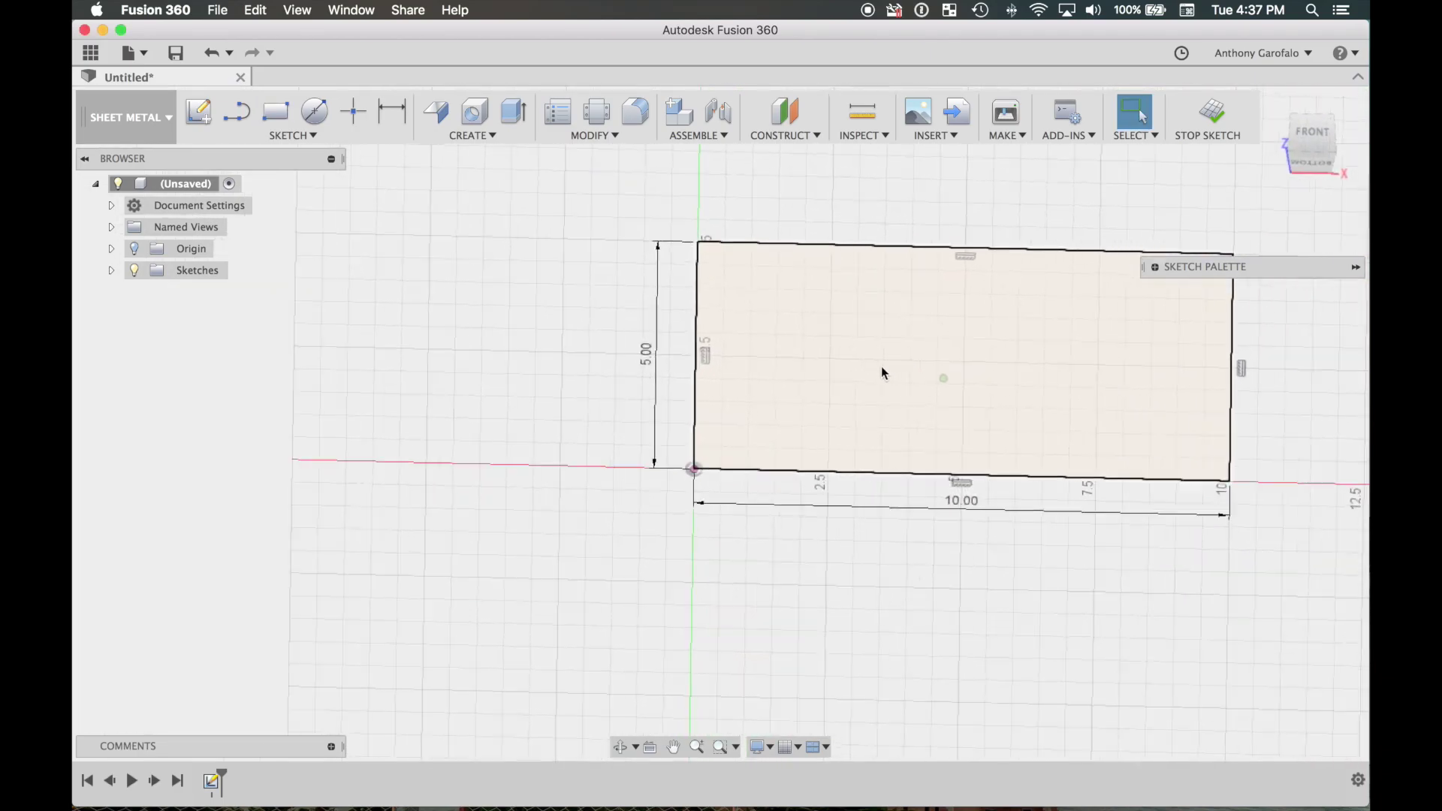
left_click(1212, 117)
left_click(895, 471)
scroll(614, 206, "up", 4)
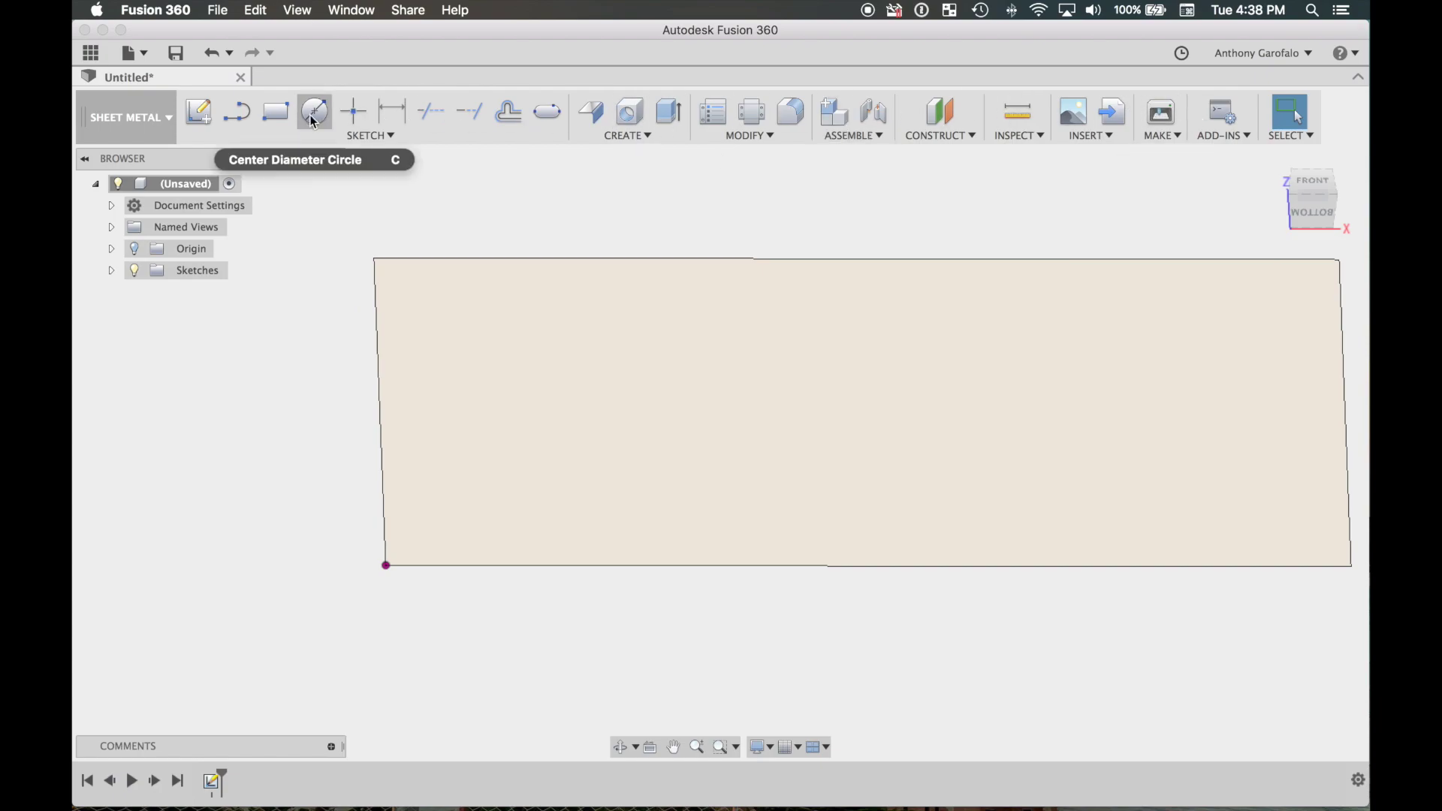
left_click(650, 138)
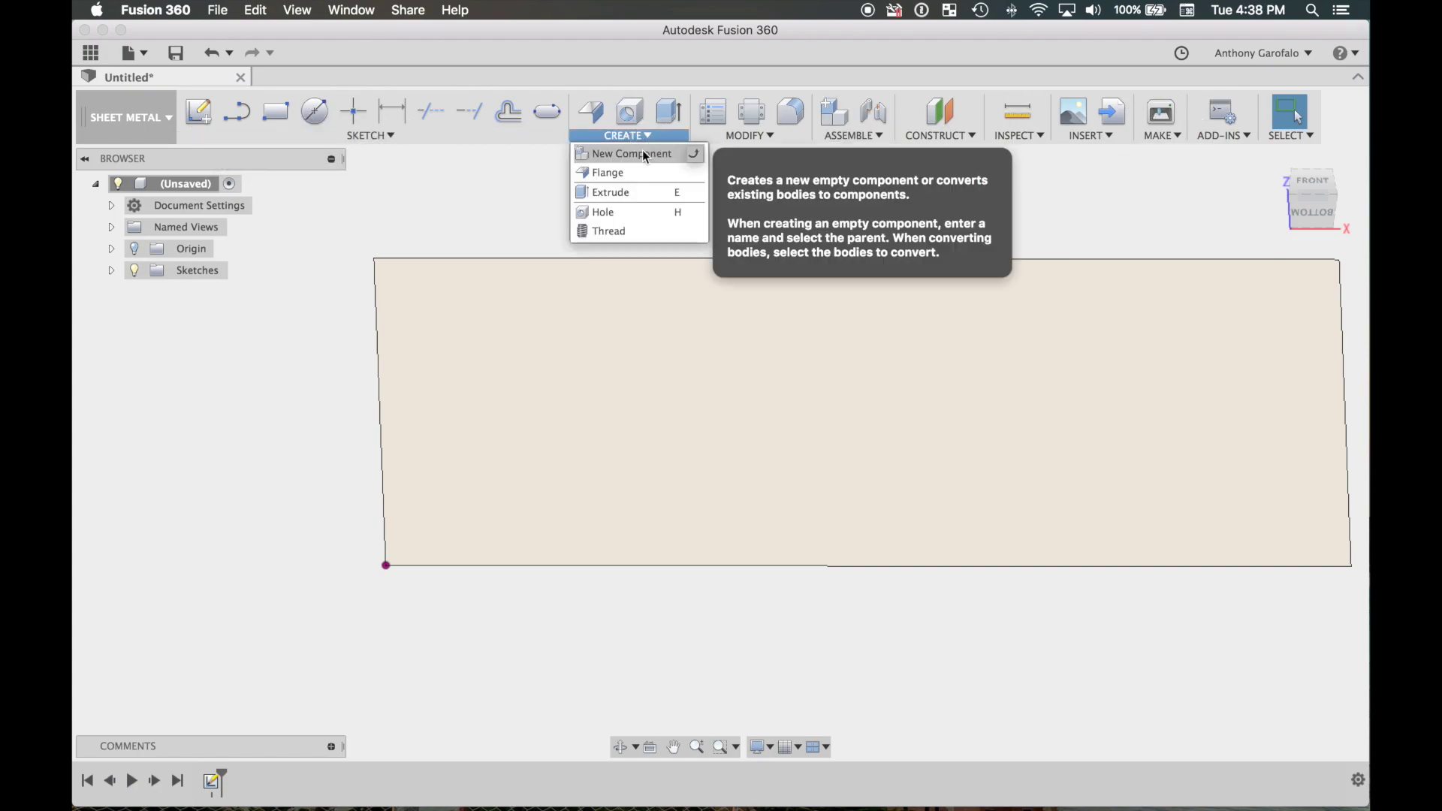
left_click(692, 154)
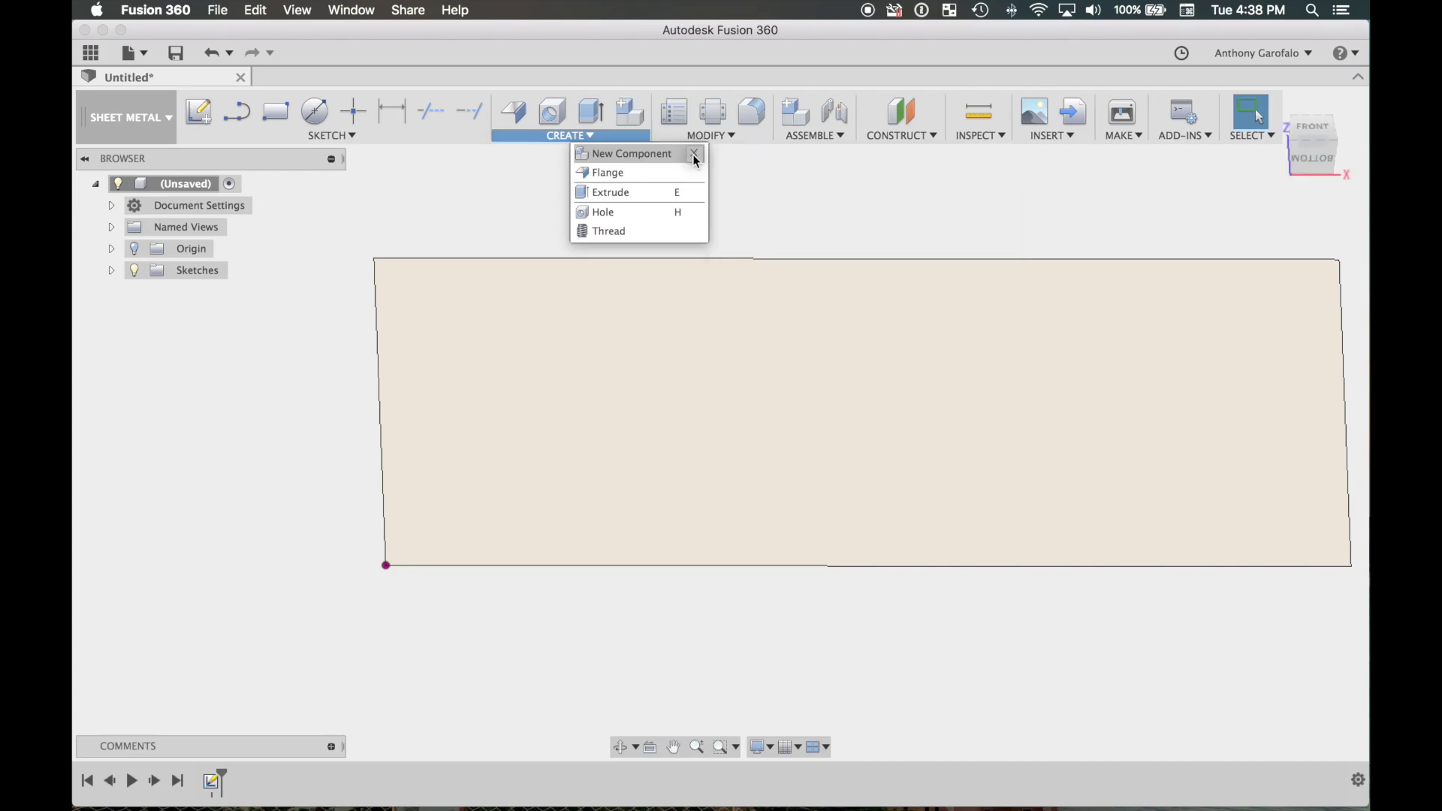
mouse_move(619, 136)
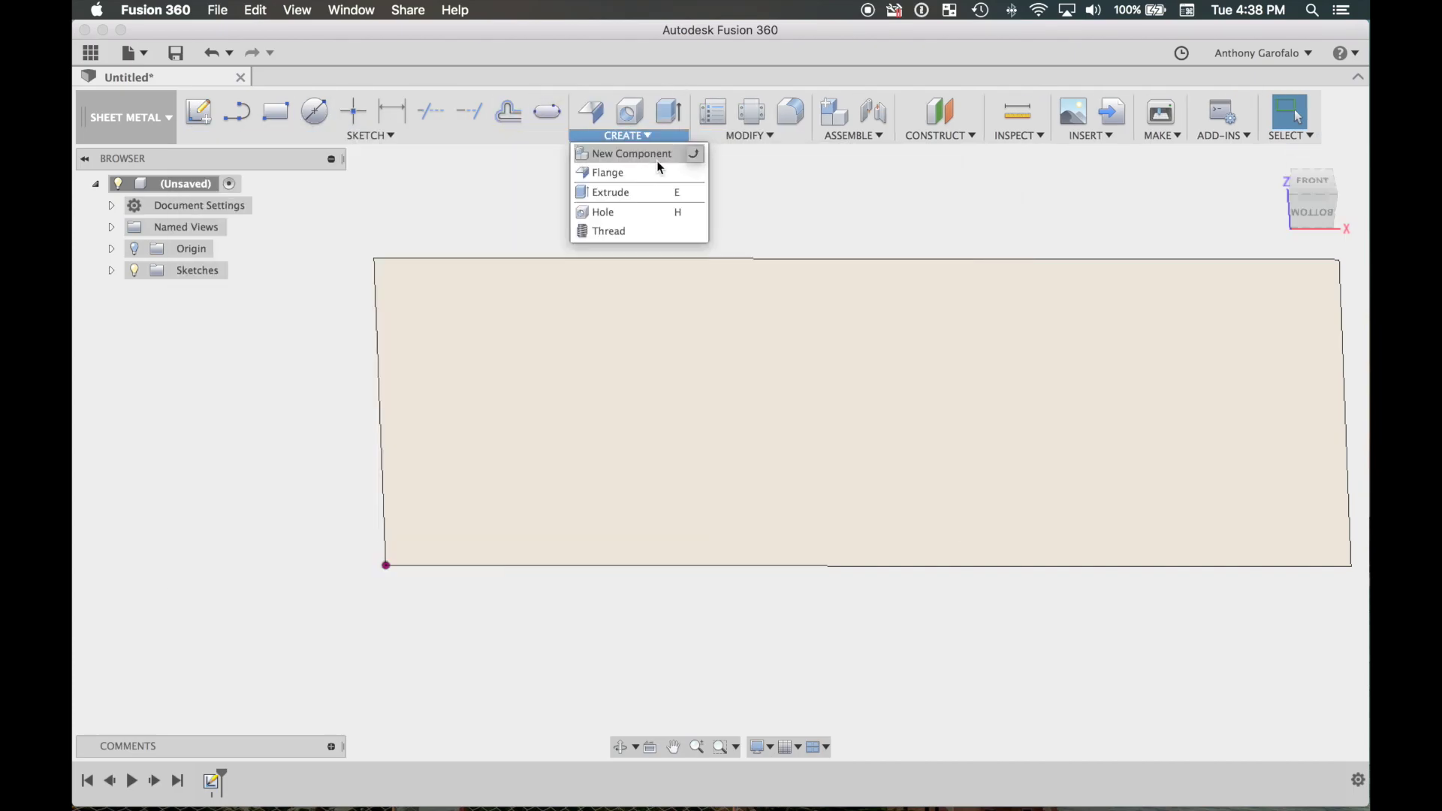
left_click(838, 180)
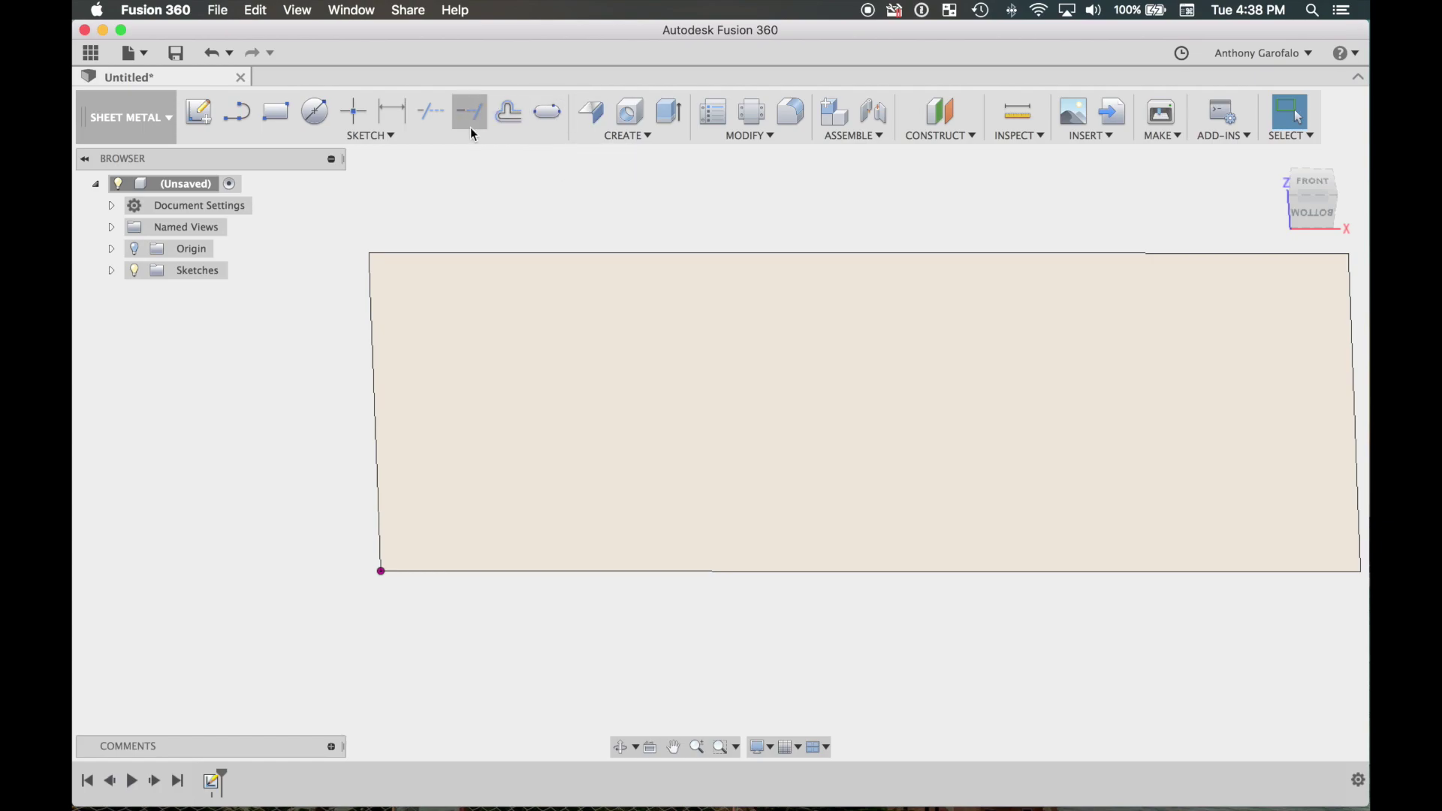
left_click(379, 135)
left_click(690, 212)
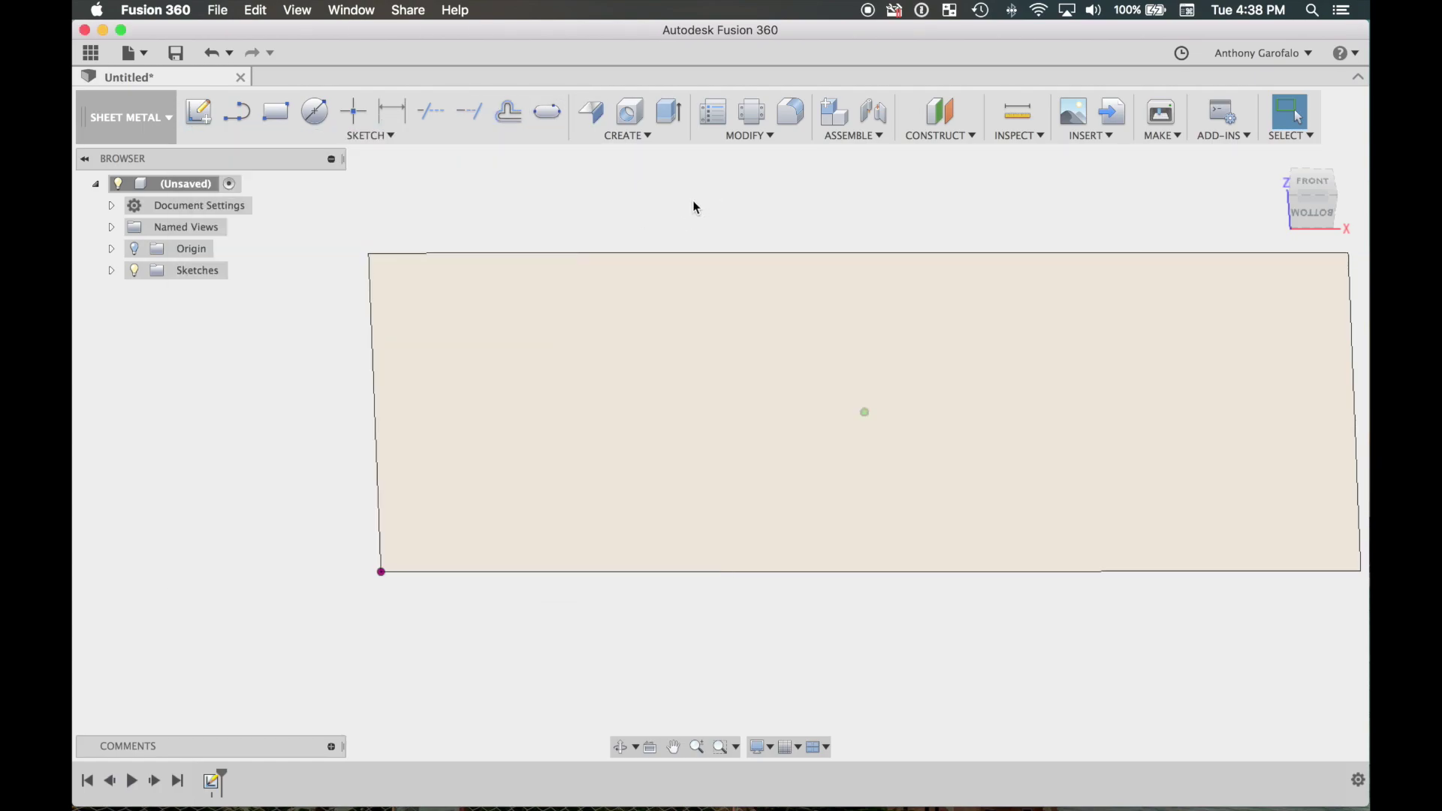
Create a base flange from the rectangle profile with One Side thickness as a New Body.
left_click(593, 114)
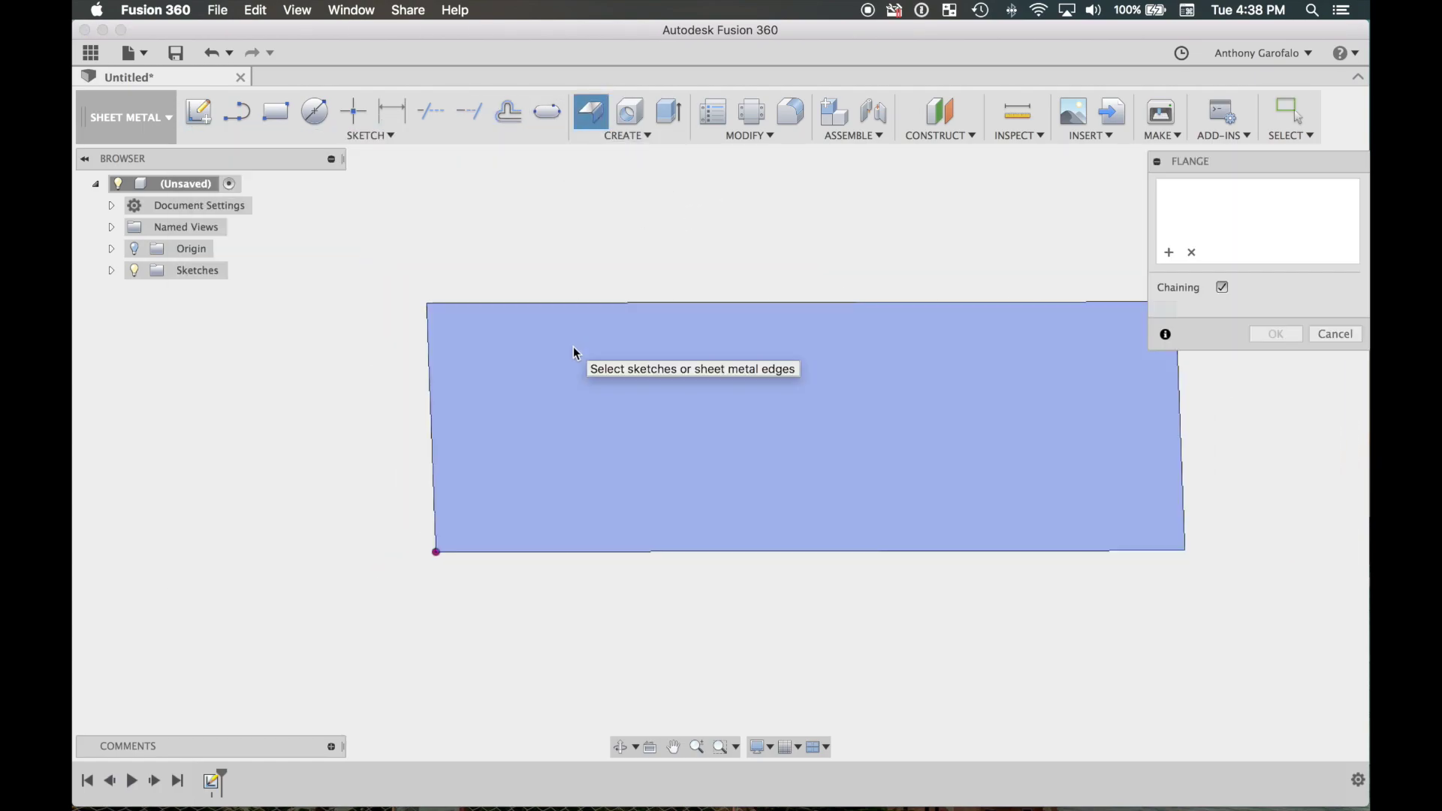
left_click(574, 346)
left_click_drag(1233, 165, 984, 165)
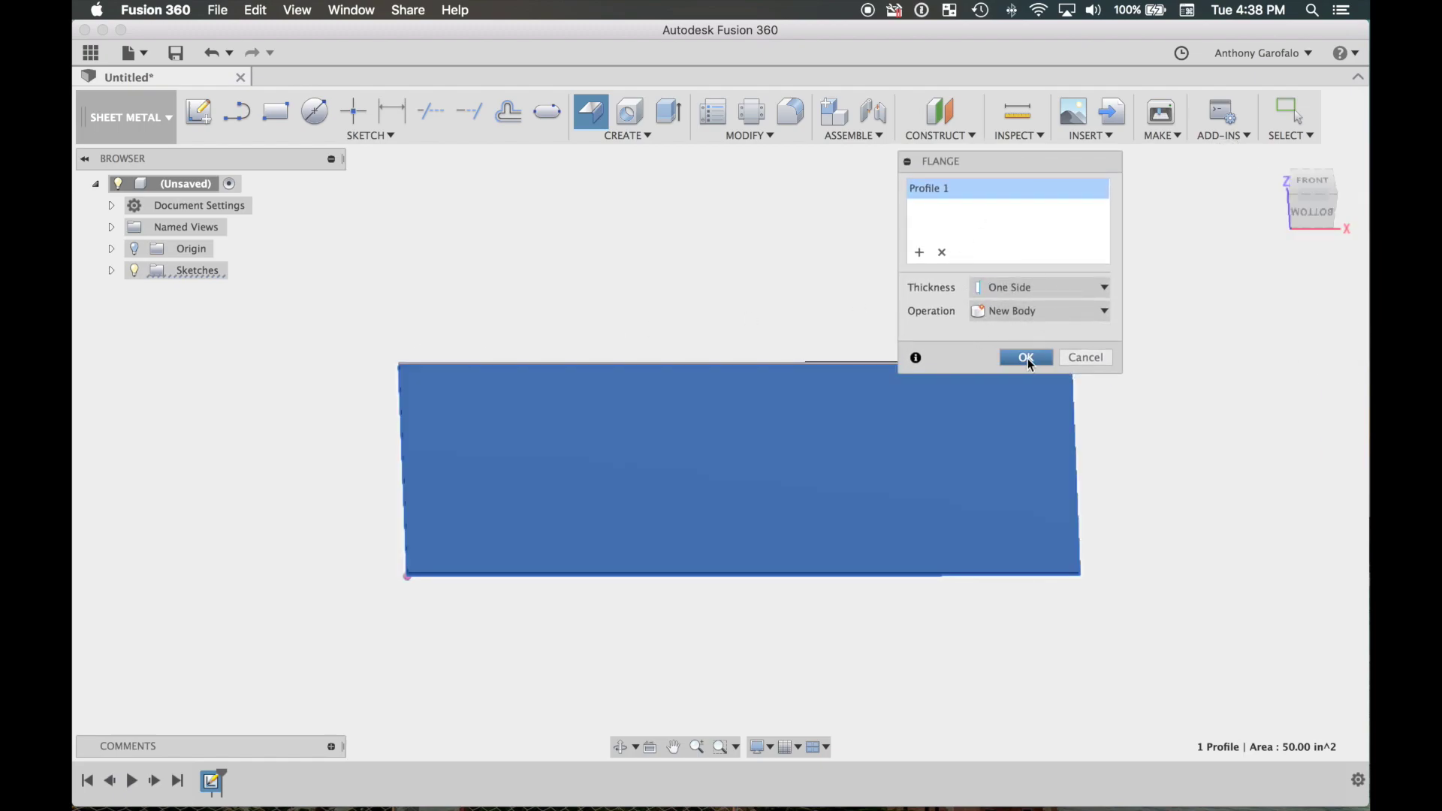
left_click(1027, 357)
Compare the library's sheet metal rules and switch the component's rule to Aluminum (in).
middle_click_drag(903, 353, 196, 229, "shift")
left_click(252, 227)
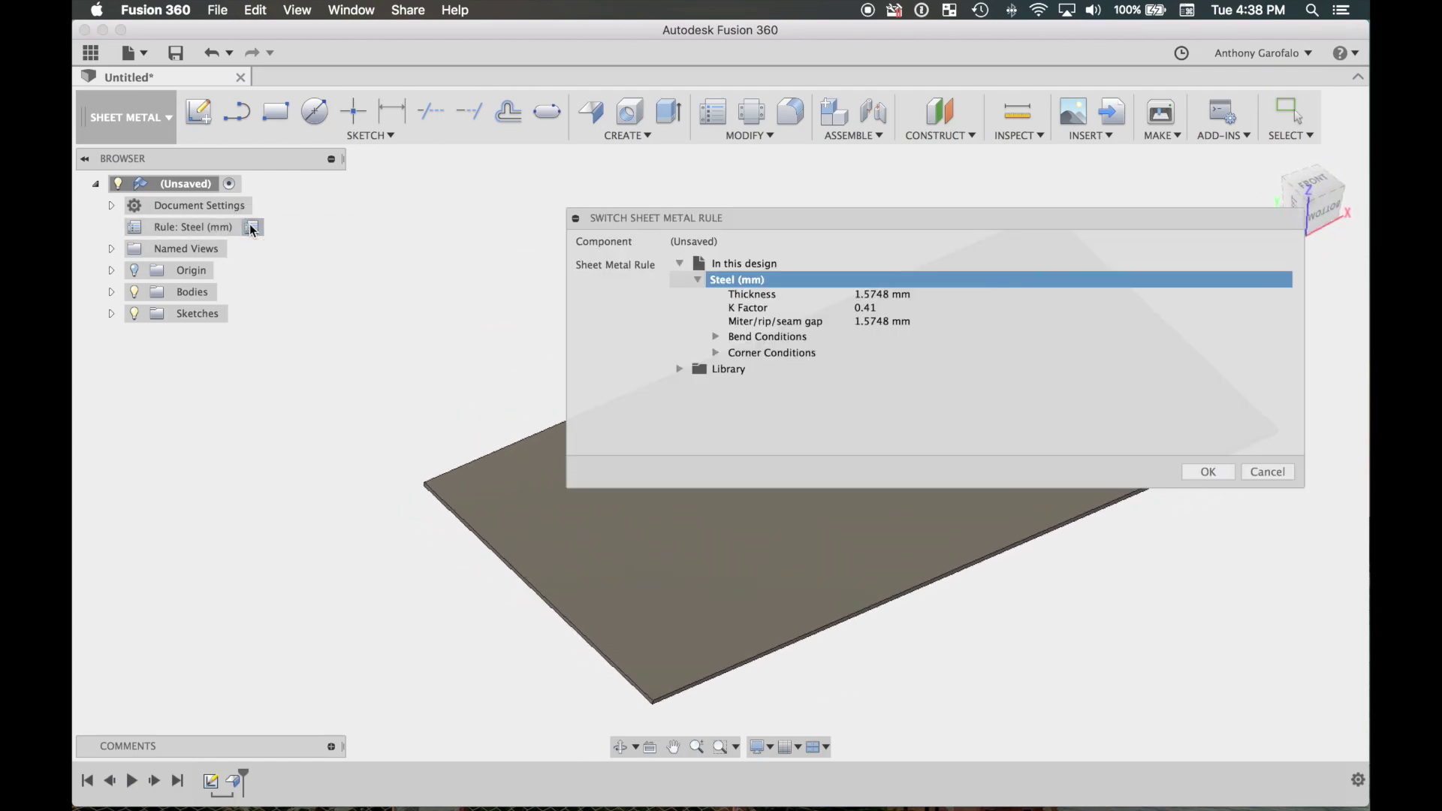
left_click(685, 370)
scroll(760, 404, "down", 2)
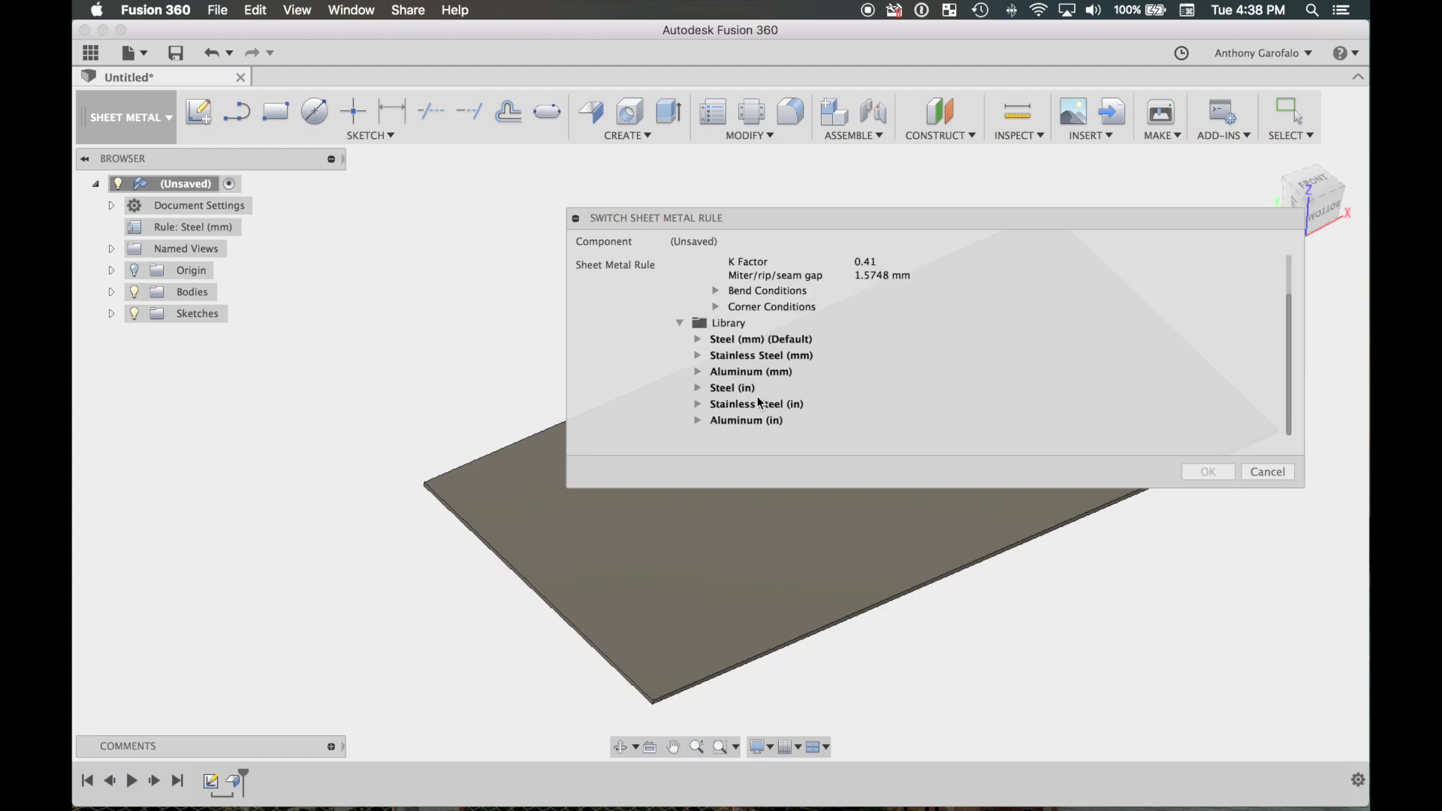
left_click(698, 421)
scroll(777, 365, "down", 3)
left_click(759, 348)
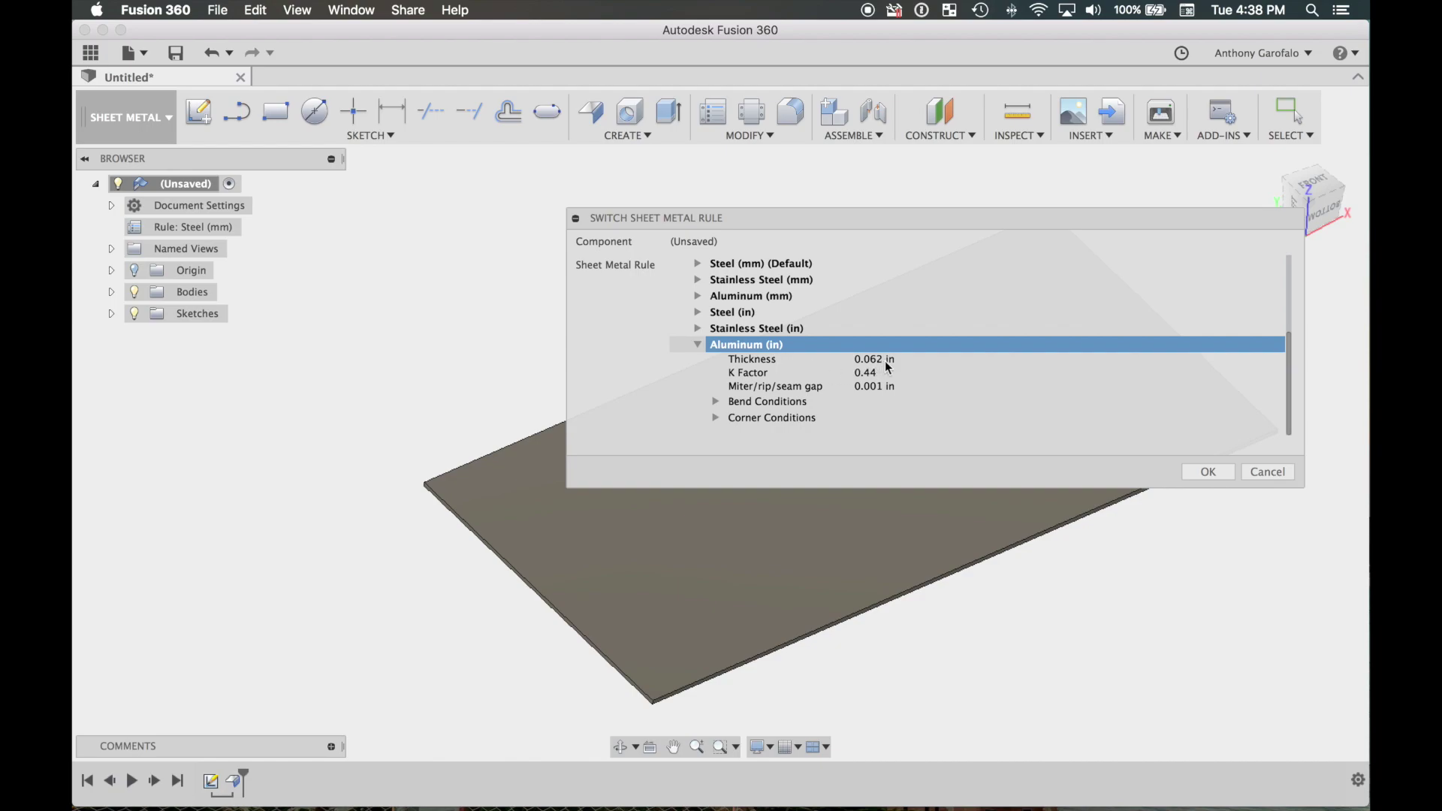
left_click(698, 328)
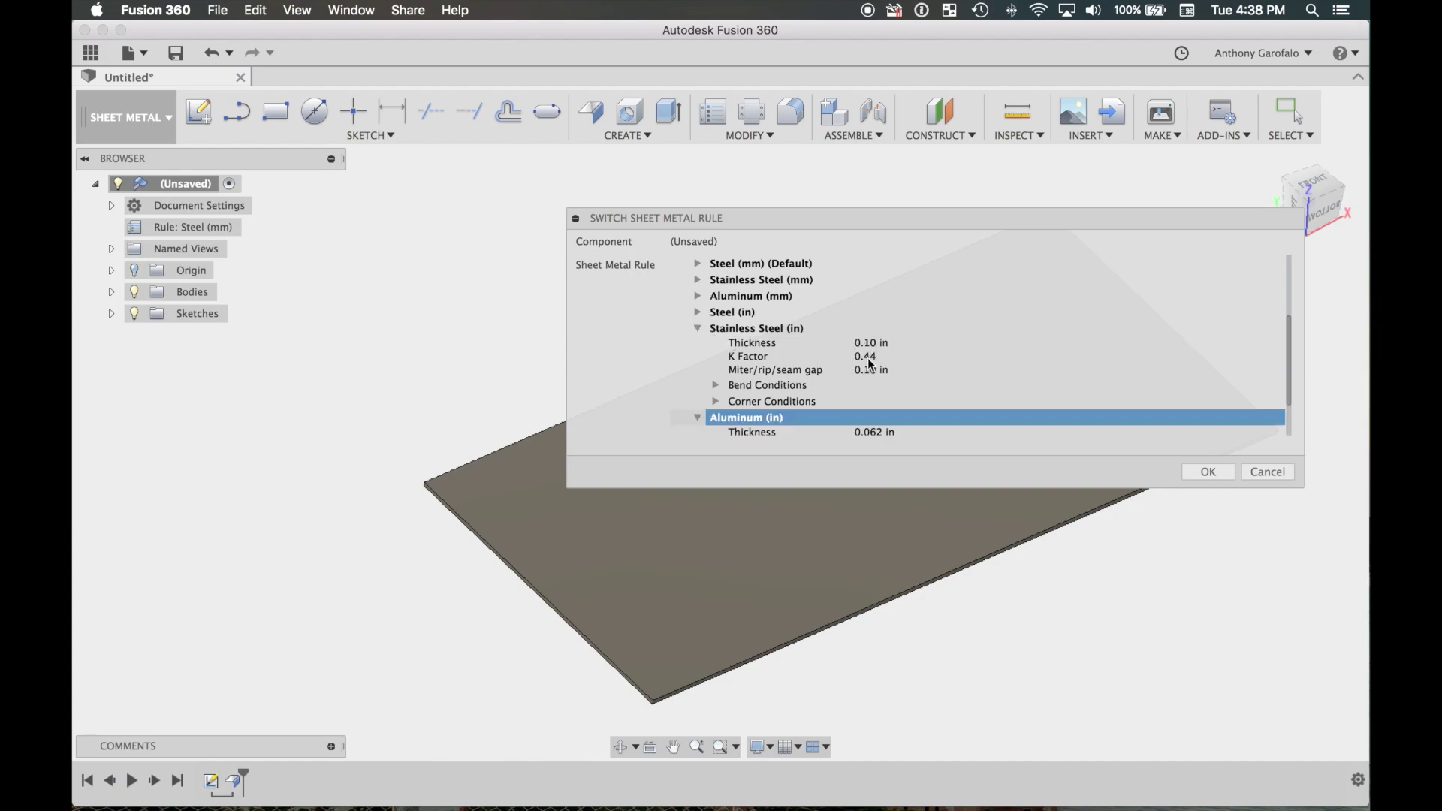
left_click(699, 312)
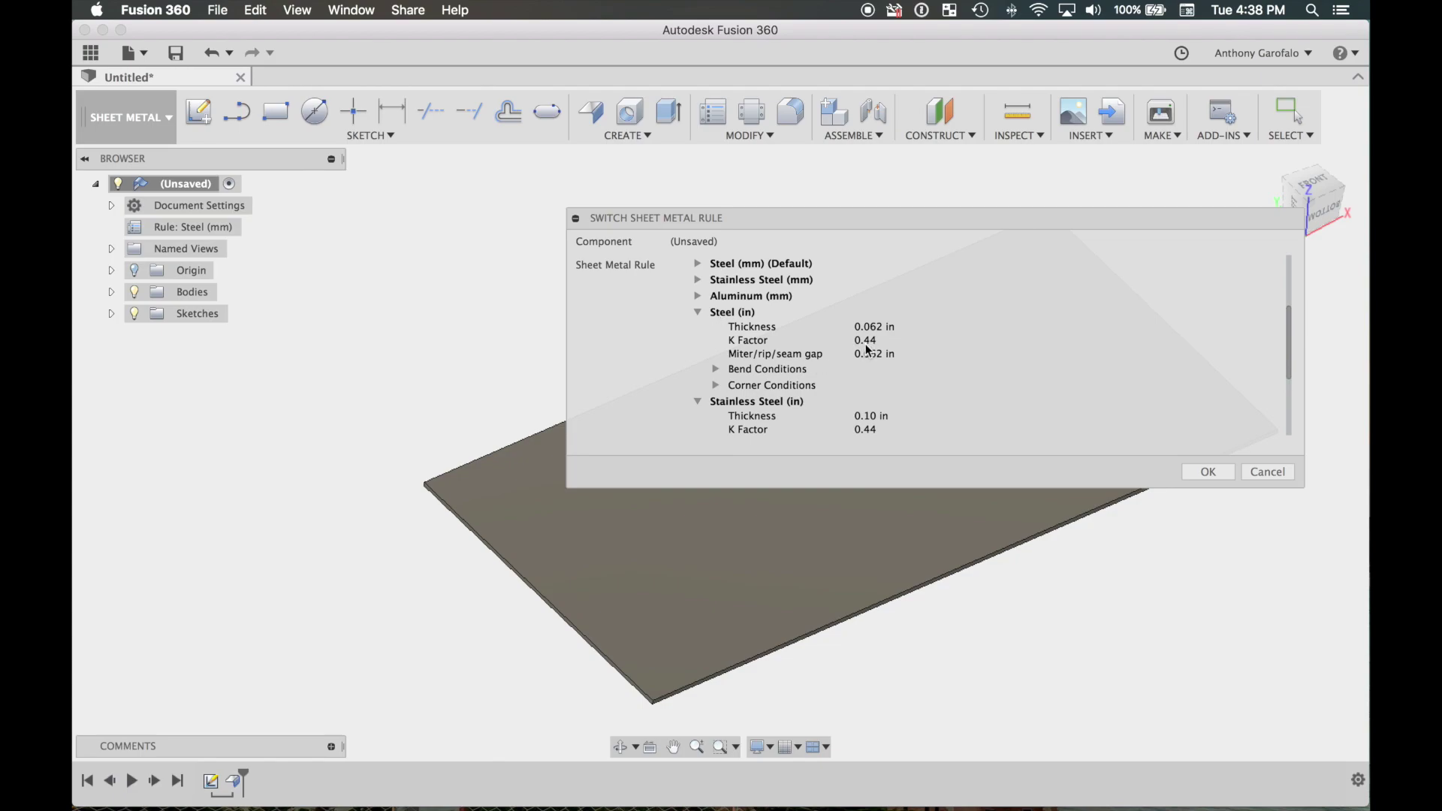
left_click(697, 296)
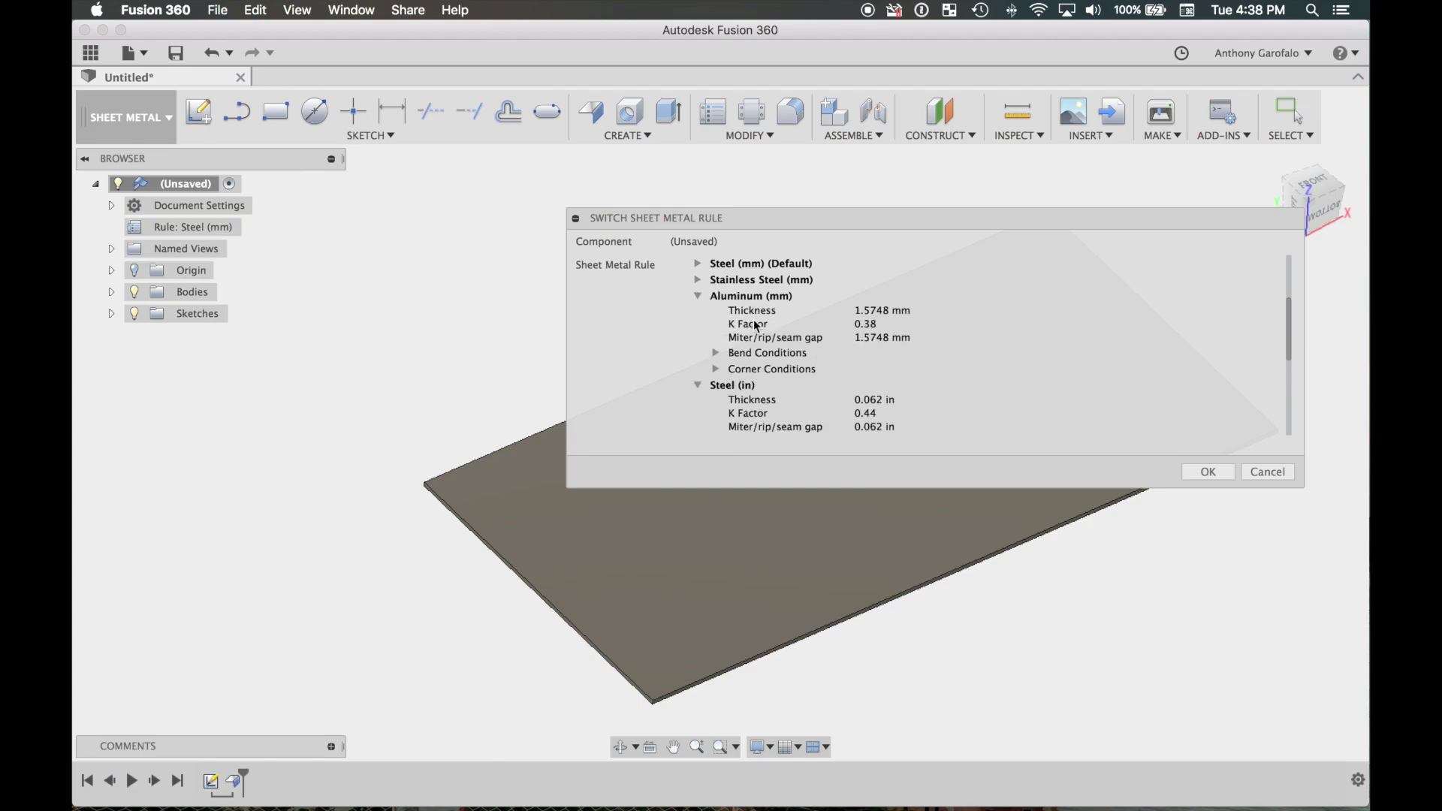
left_click(698, 295)
left_click(698, 312)
left_click(698, 328)
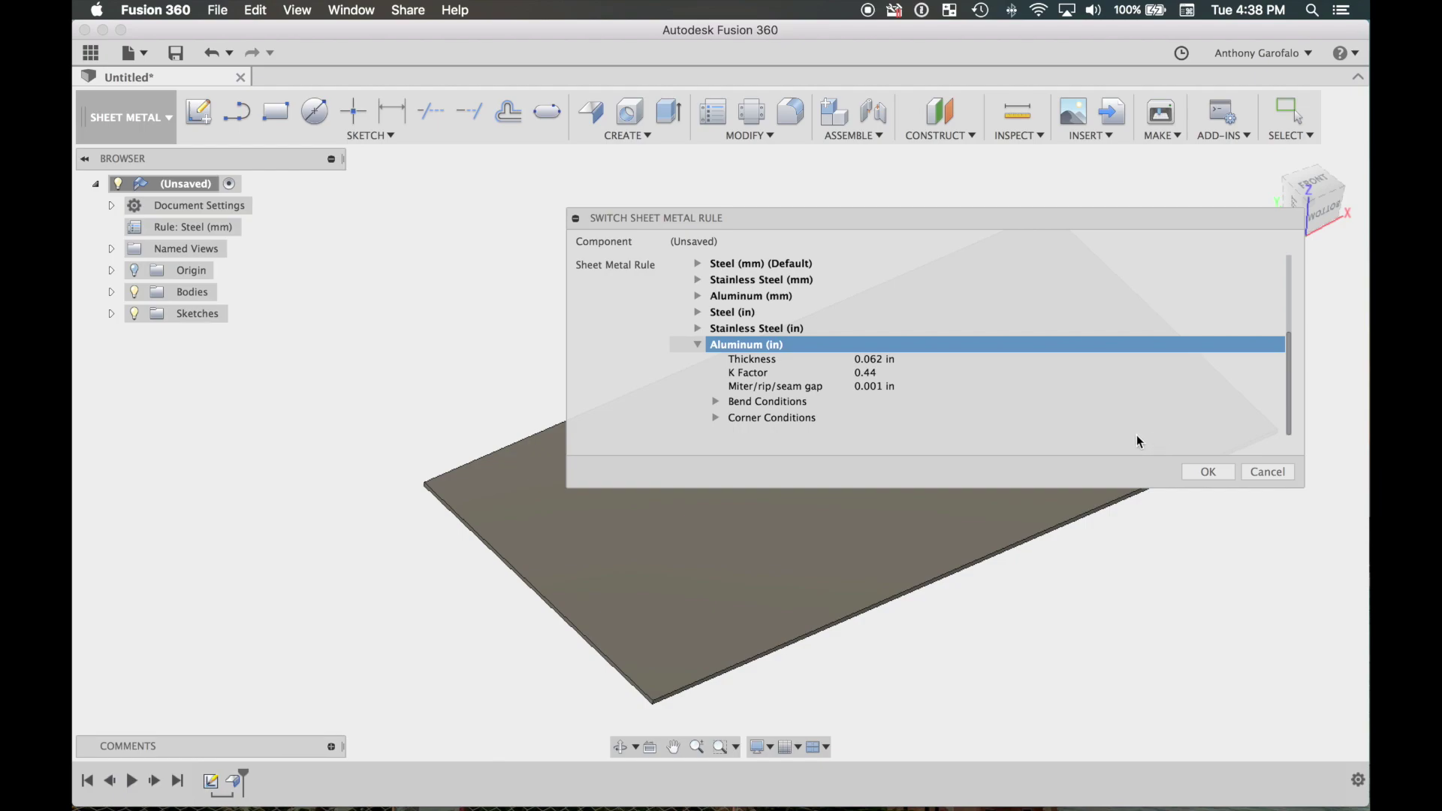
left_click(1207, 472)
left_click(1208, 471)
Examine the Aluminum (in) rule's thickness, K factor, bend conditions and two-bend corner relief settings, and close the rules without saving changes.
middle_click_drag(420, 345, 194, 232, "shift")
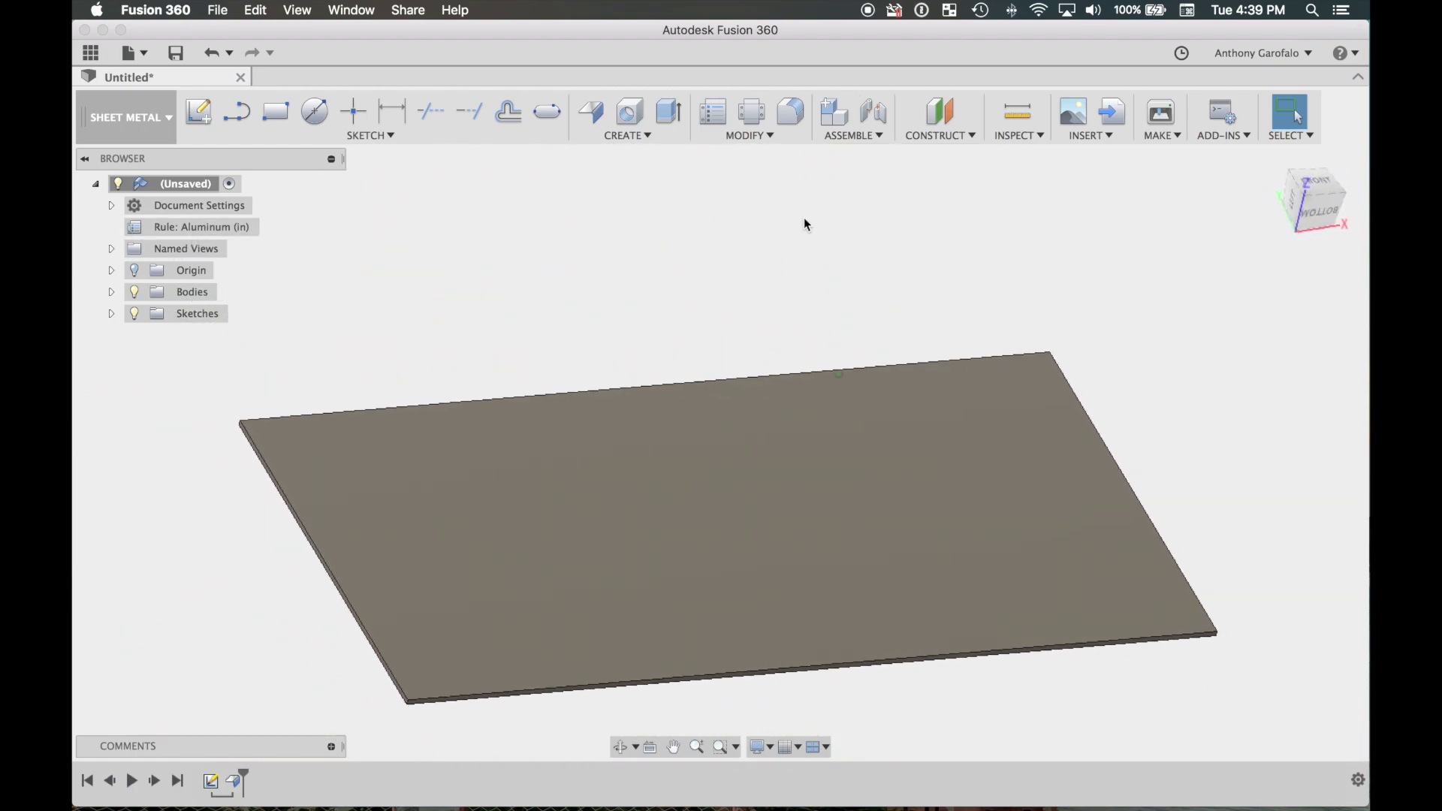
left_click(714, 114)
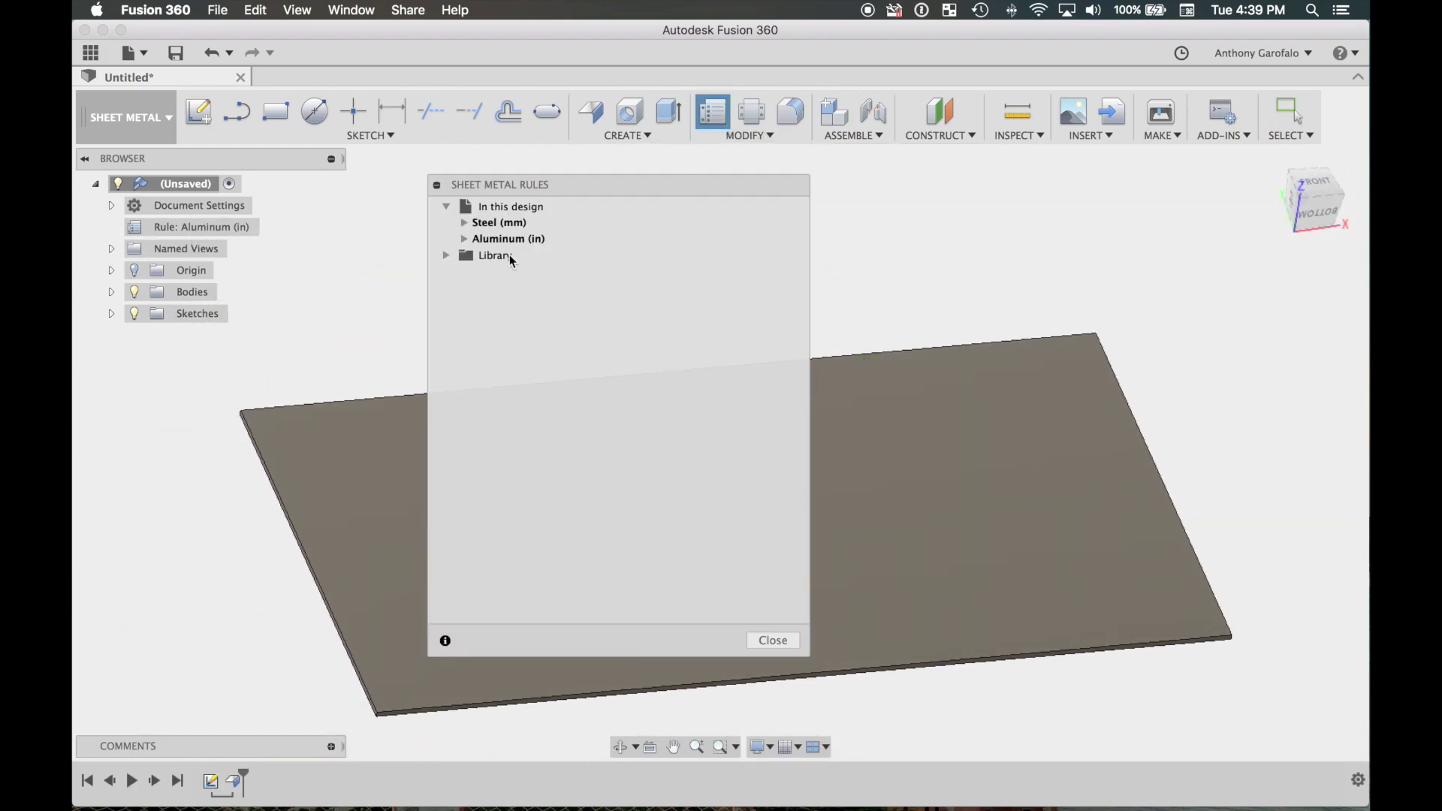
left_click(554, 239)
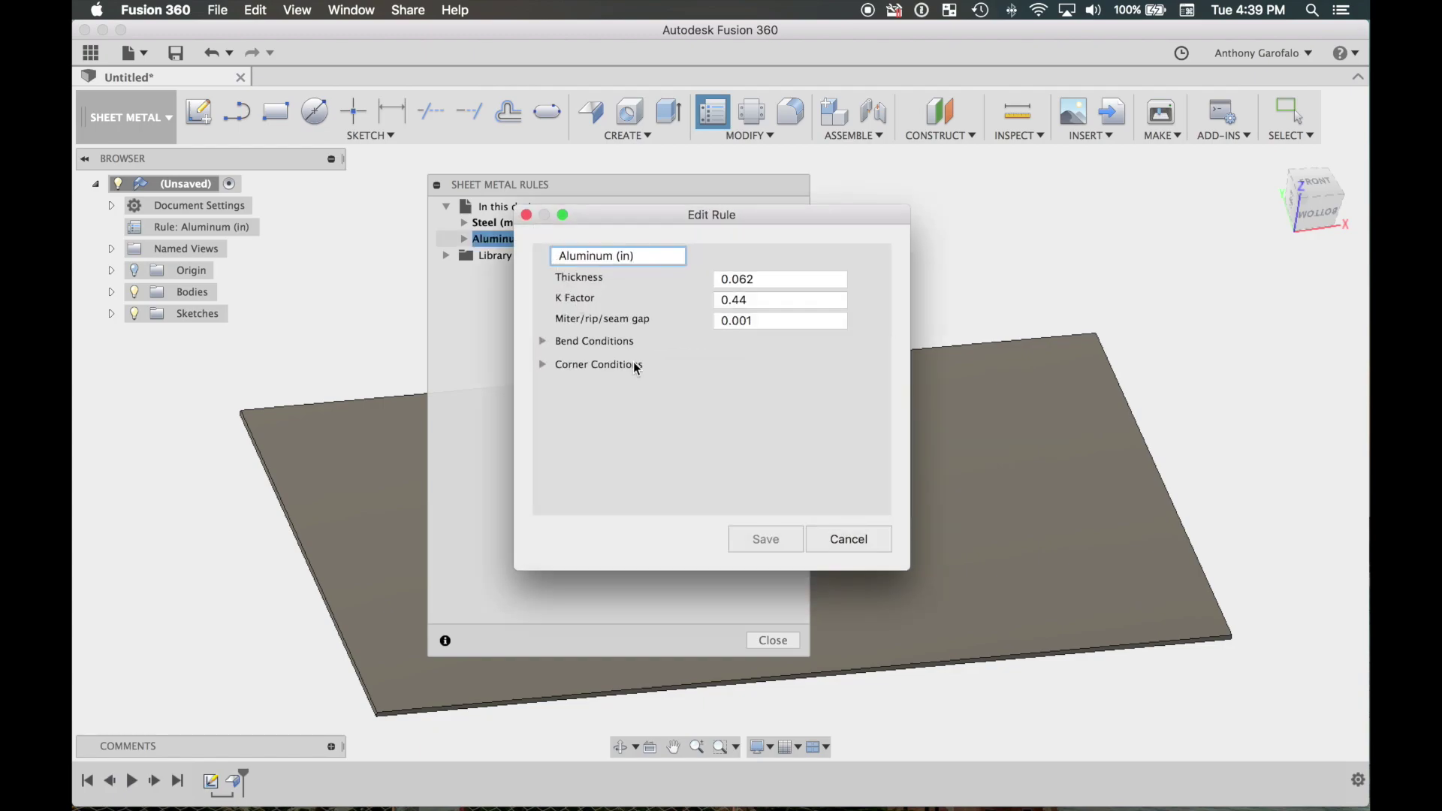
left_click(542, 342)
left_click(548, 475)
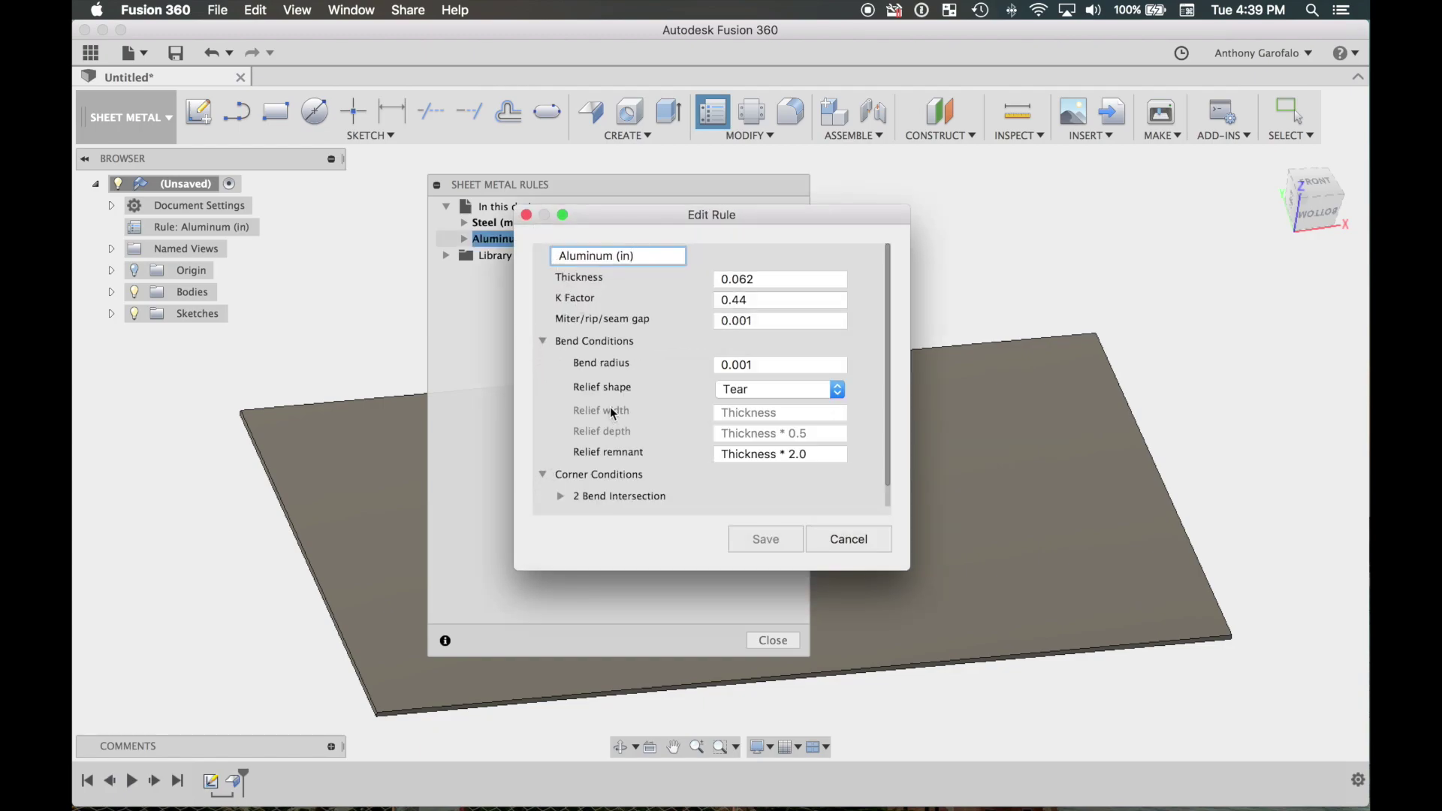
scroll(610, 406, "down", 1)
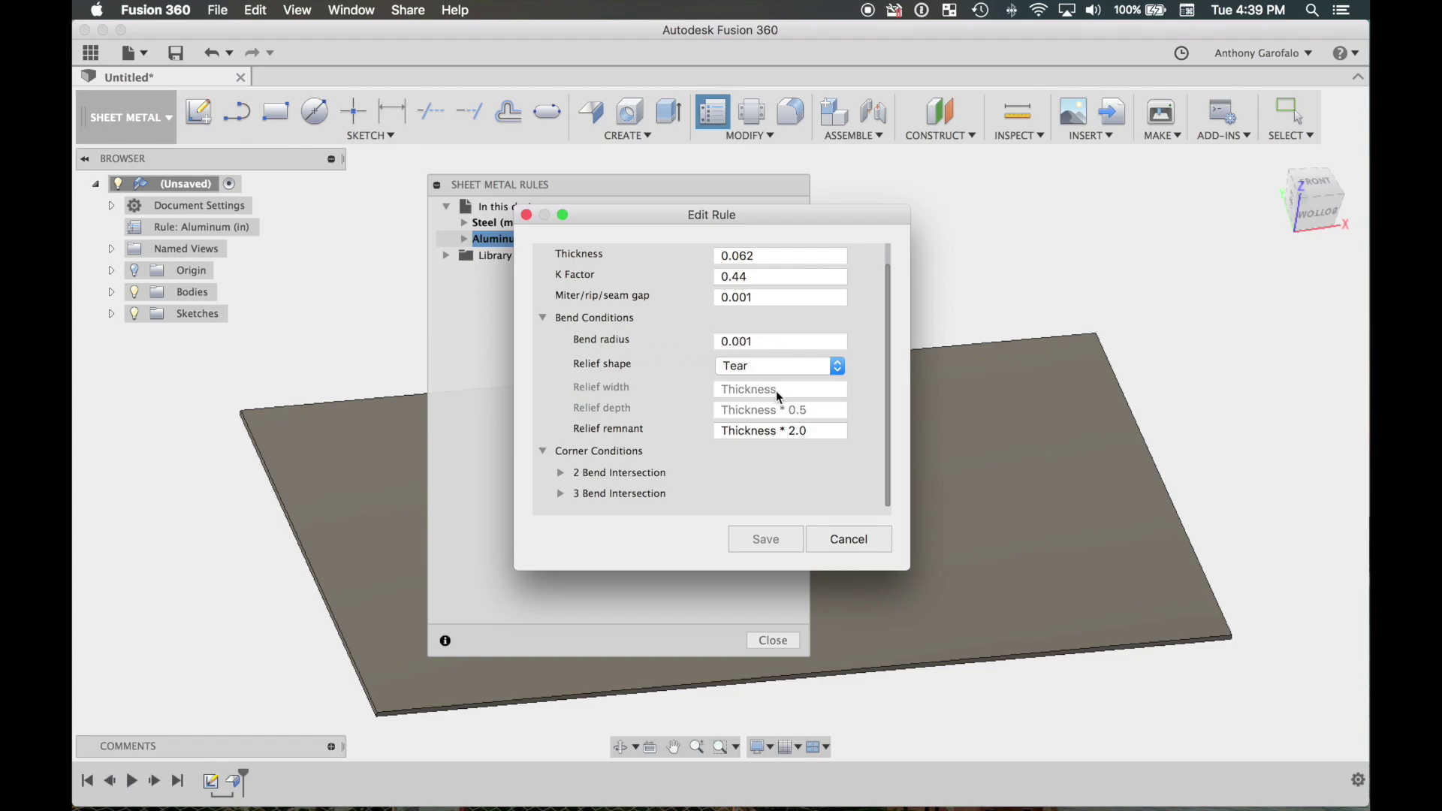
left_click(751, 343)
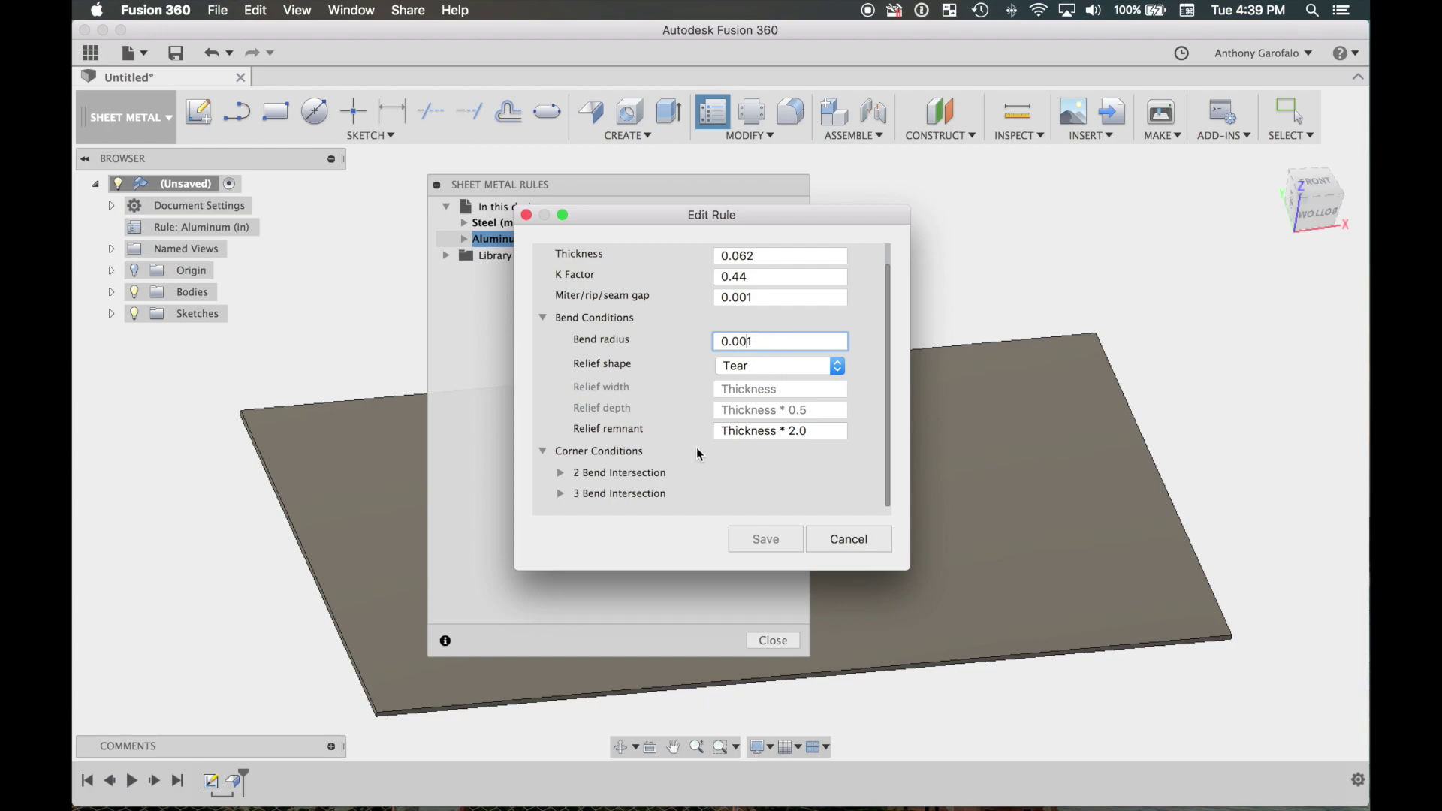
left_click(561, 473)
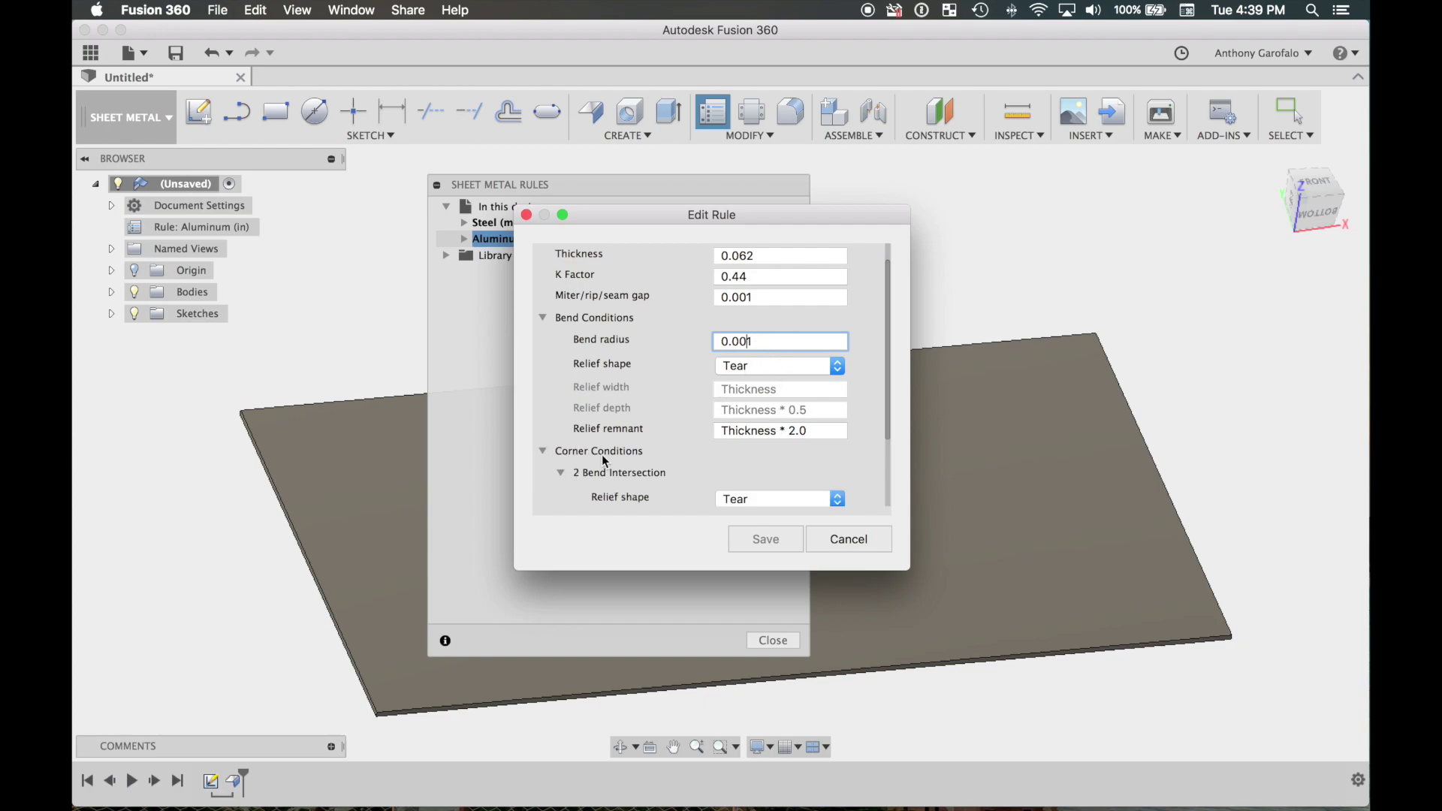
scroll(601, 458, "down", 3)
scroll(616, 420, "up", 1)
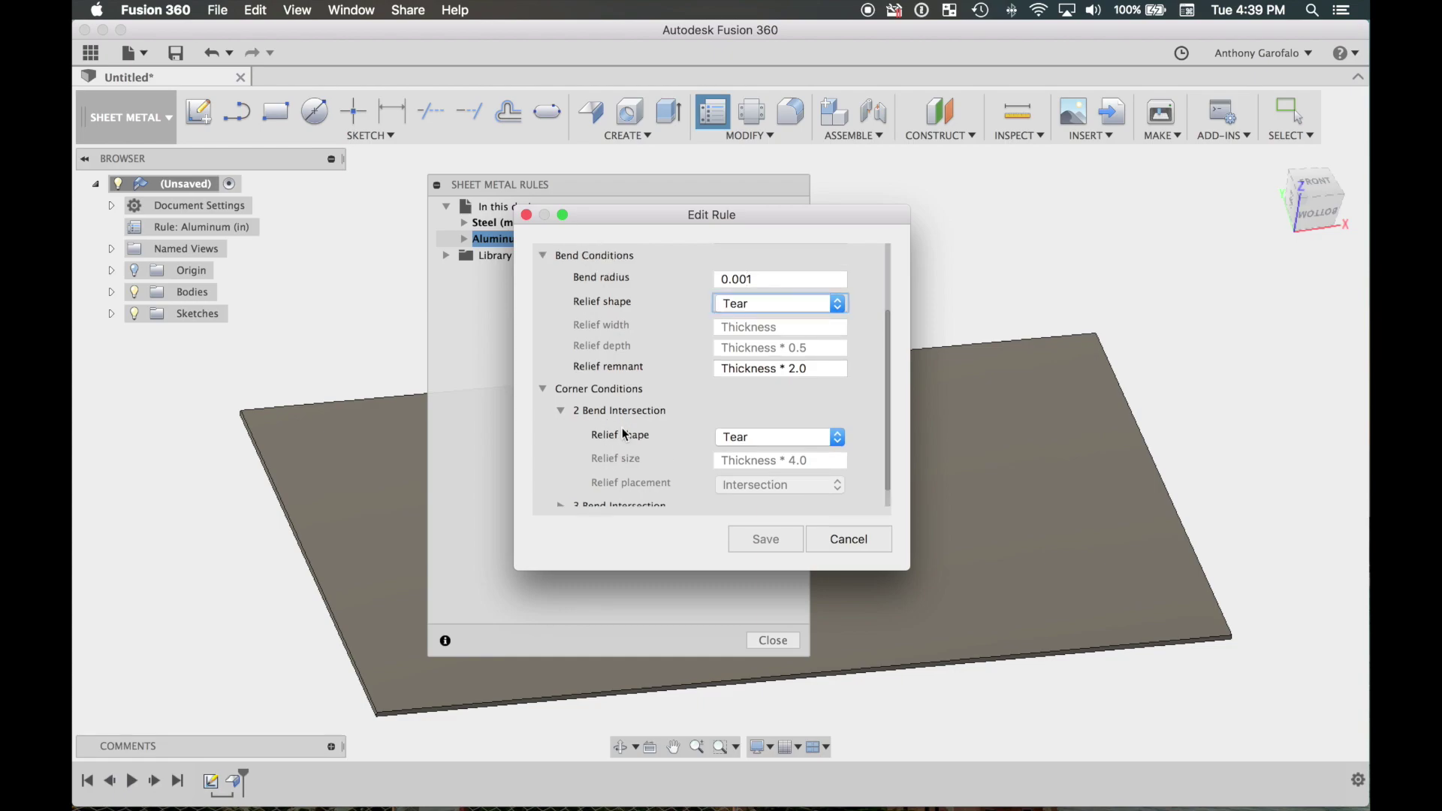
left_click(853, 542)
left_click(781, 641)
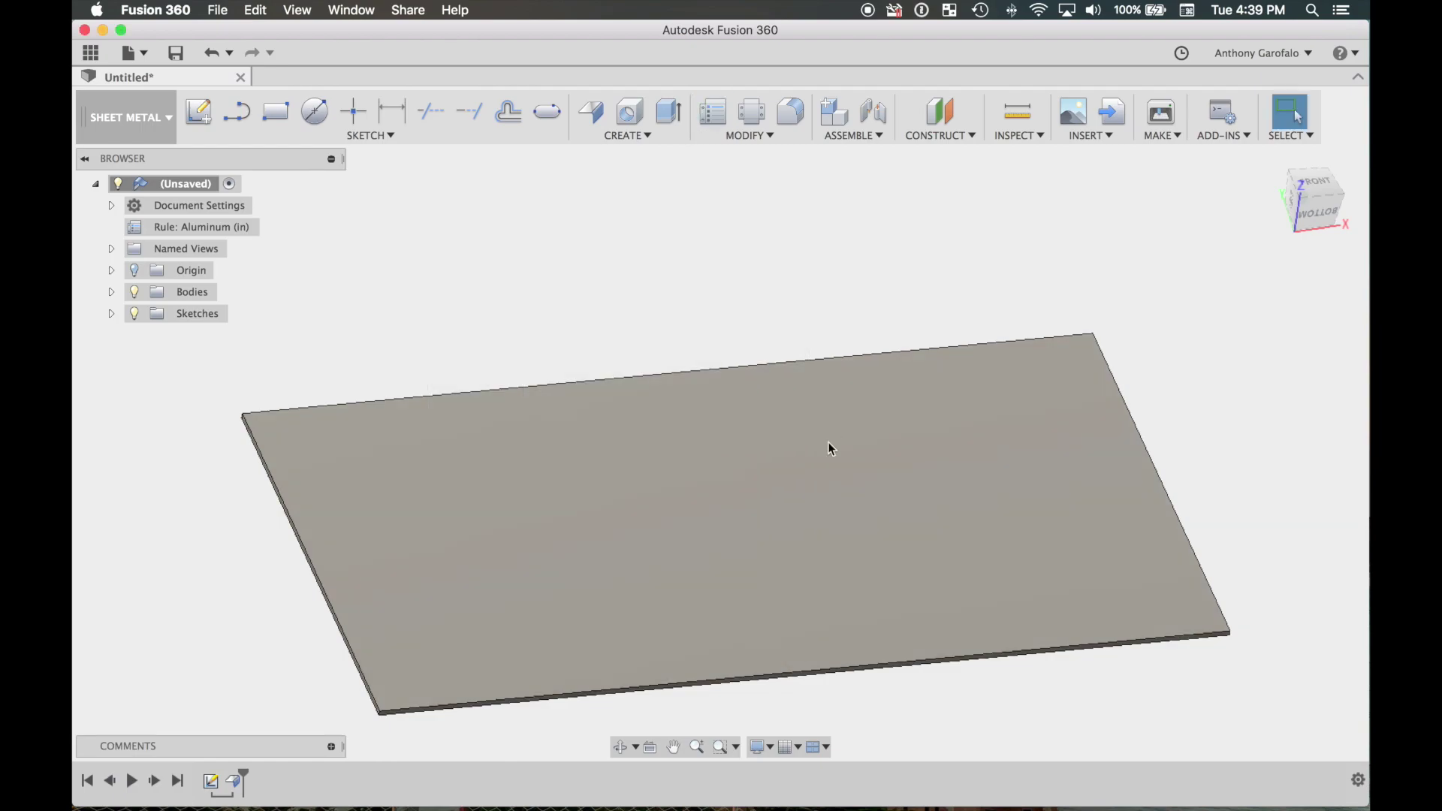
middle_click_drag(780, 625, 651, 539, "shift")
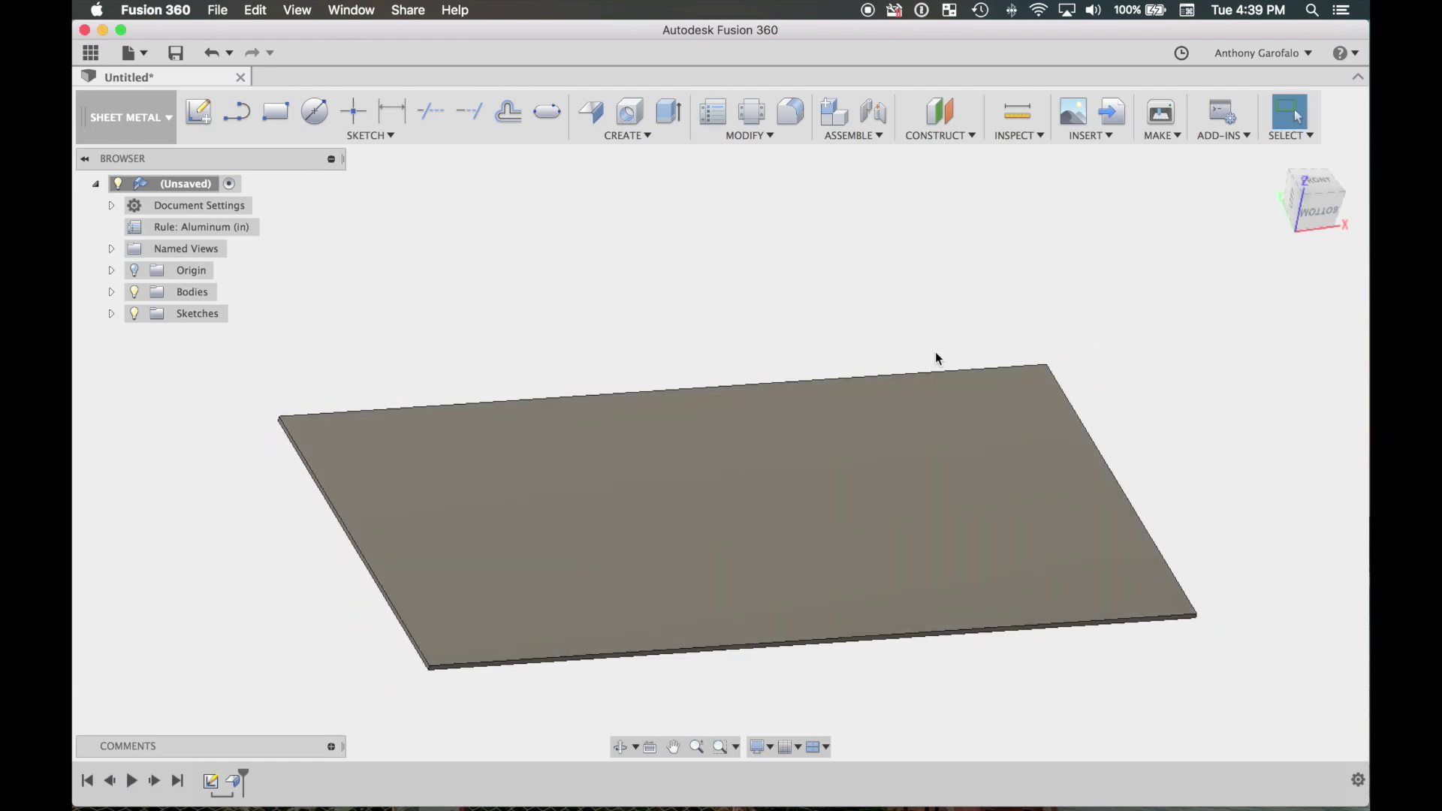
Start a flange on all four outer edges of the rectangular base plate.
mouse_move(403, 403)
middle_mouse_down("shift")
mouse_move(385, 311)
mouse_move(441, 283)
mouse_move(454, 248)
mouse_move(650, 228)
mouse_move(600, 213)
mouse_move(583, 218)
mouse_move(863, 448)
mouse_move(788, 312)
middle_mouse_up("shift")
scroll(363, 296, "up", 4)
scroll(362, 292, "down", 3)
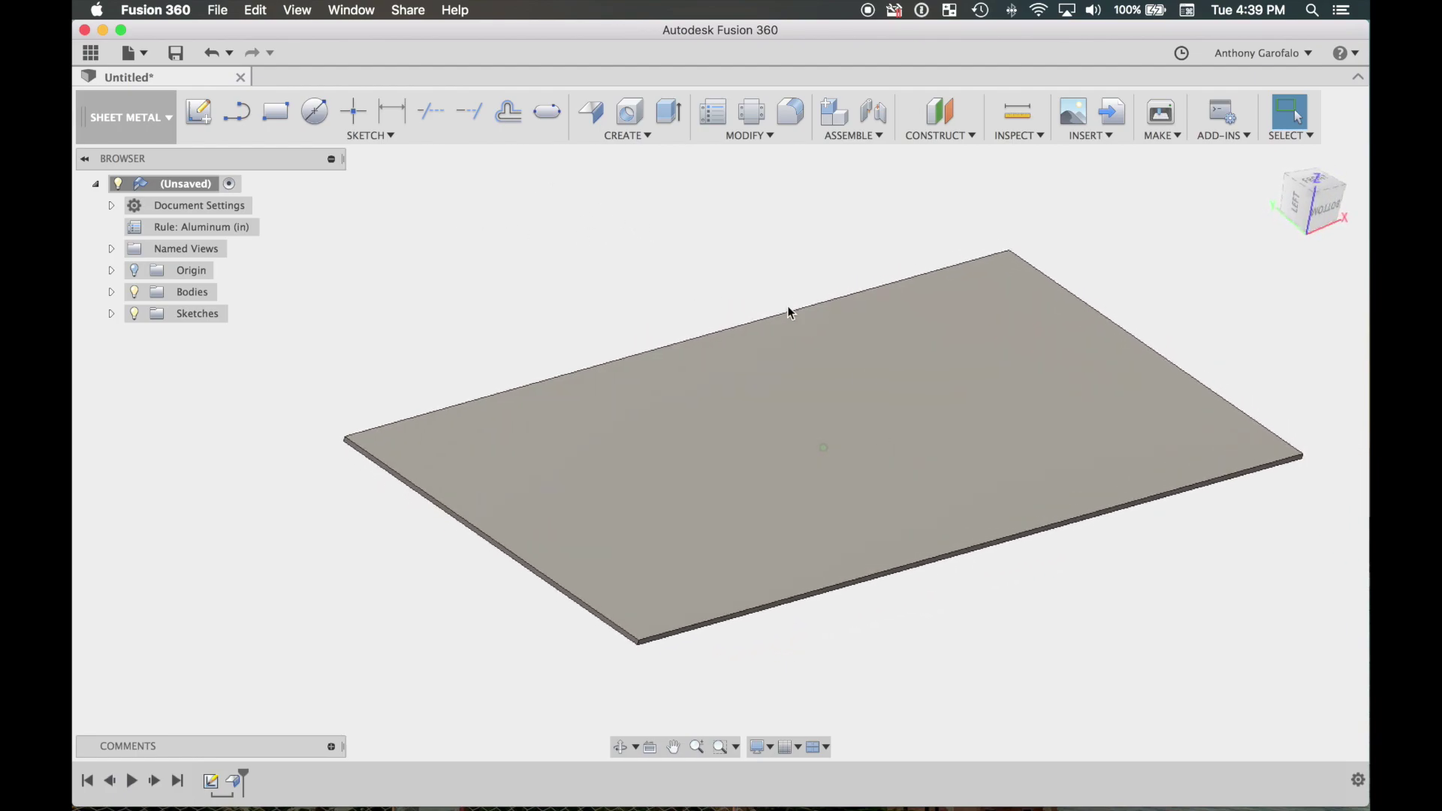
left_click(593, 120)
scroll(602, 362, "up", 4)
middle_click_drag(582, 323, 1004, 601, "shift")
left_click(562, 373)
left_click(1029, 636)
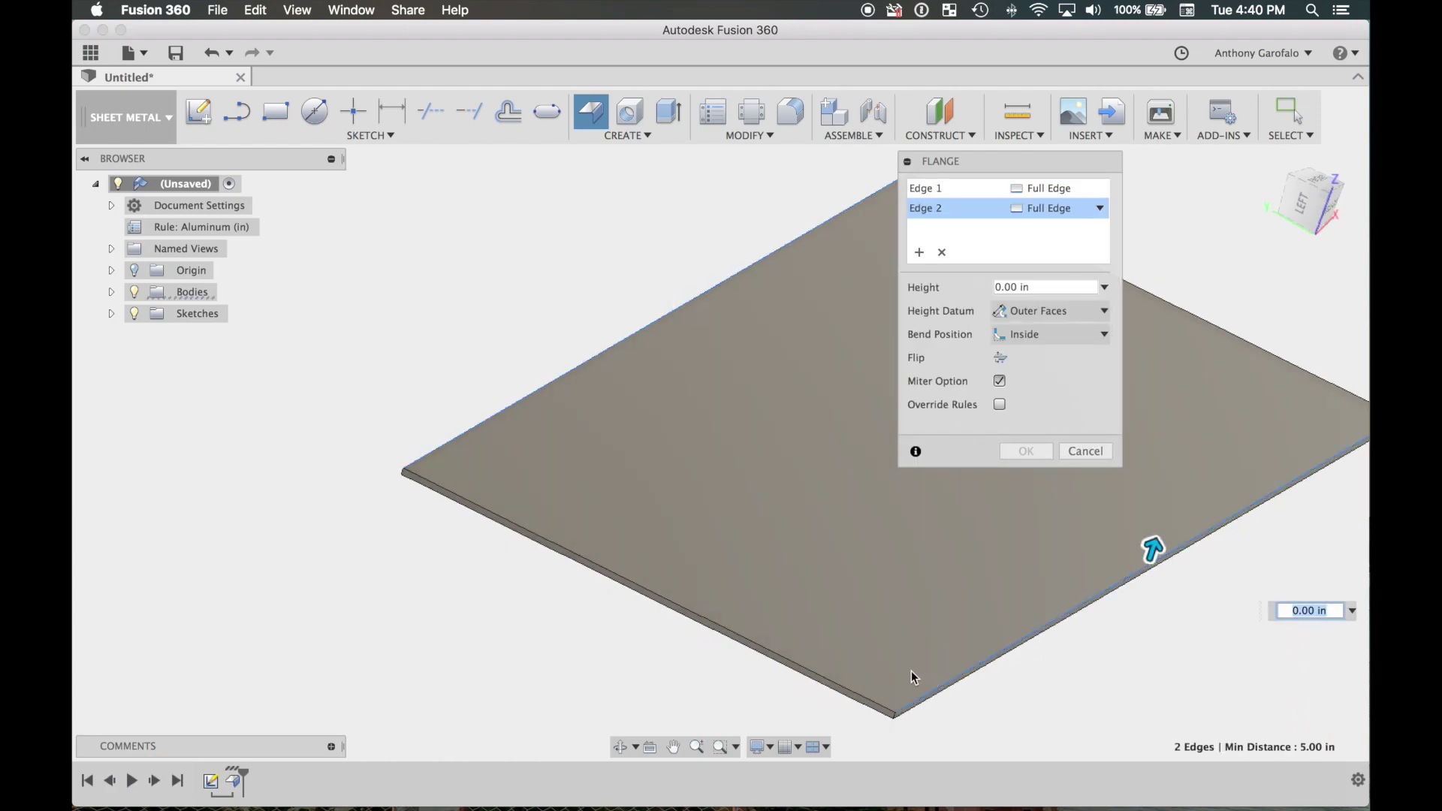
left_click(890, 705)
middle_click_drag(1021, 553, 1232, 489, "shift")
left_click(1326, 411)
Set the four-edge flange's height to 2.0 in and its angle to 90 deg.
left_click_drag(1040, 308, 989, 308)
type("2")
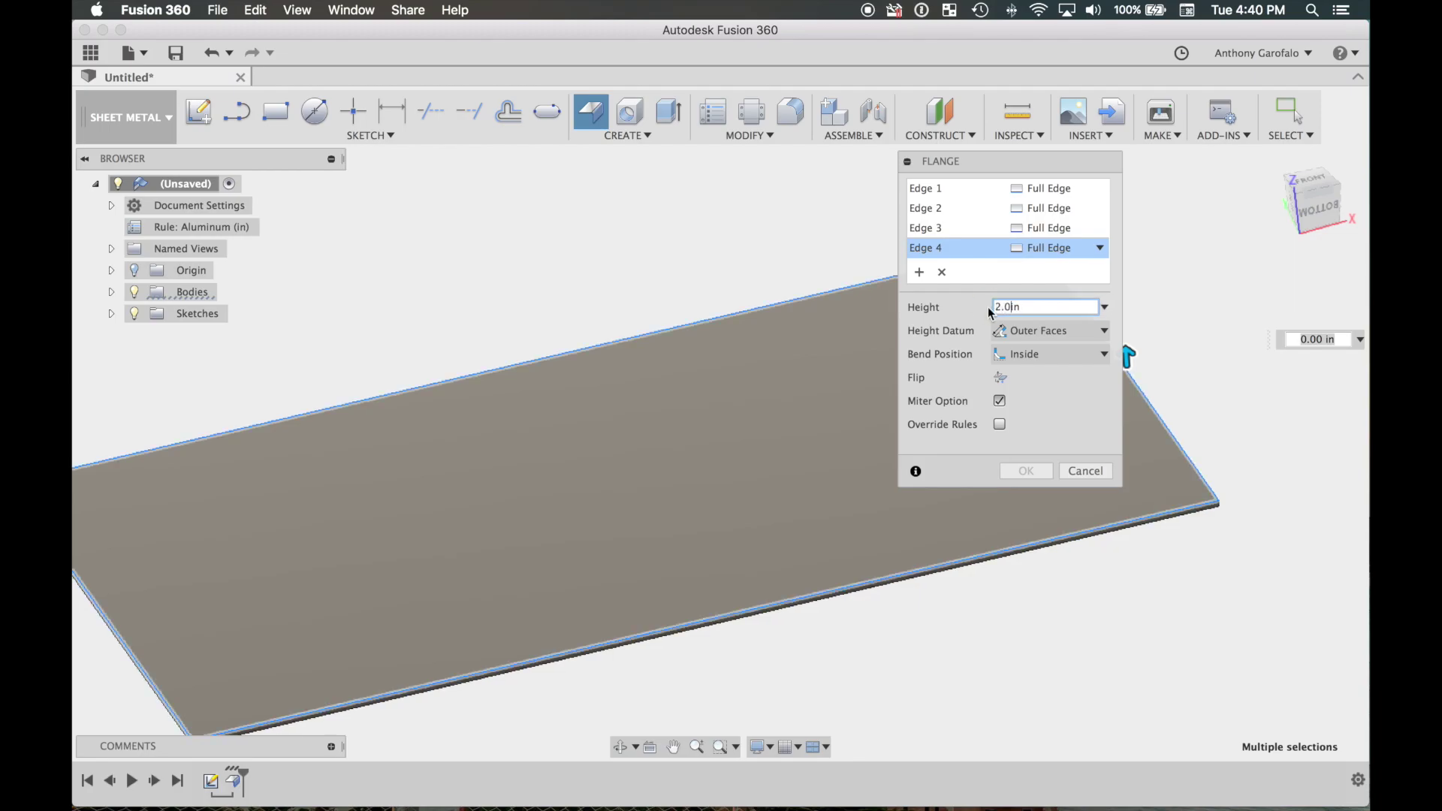
type(".0")
middle_click_drag(989, 312, 764, 425, "shift")
left_click_drag(765, 427, 801, 439)
left_click(1050, 331)
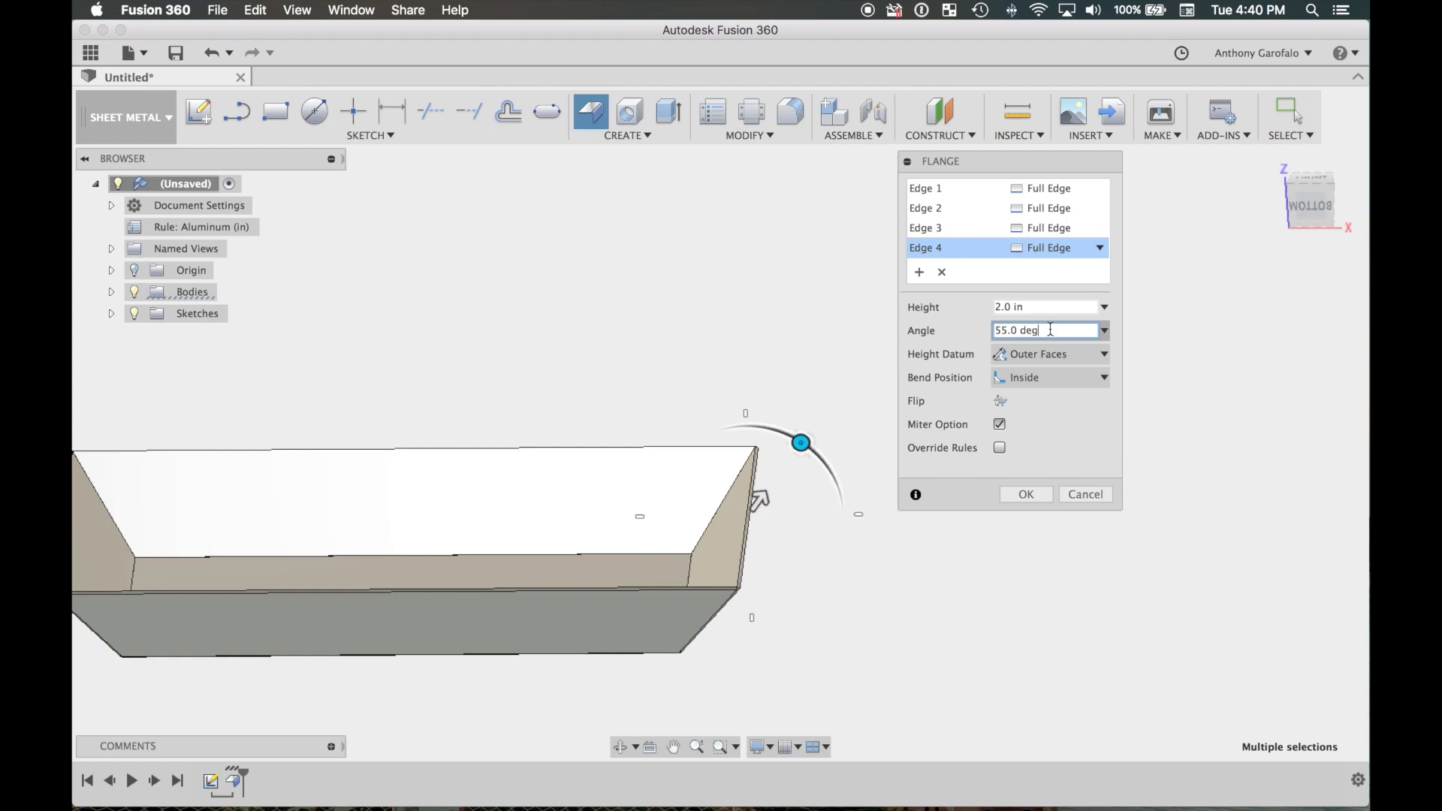
left_click_drag(1049, 330, 978, 338)
type("90")
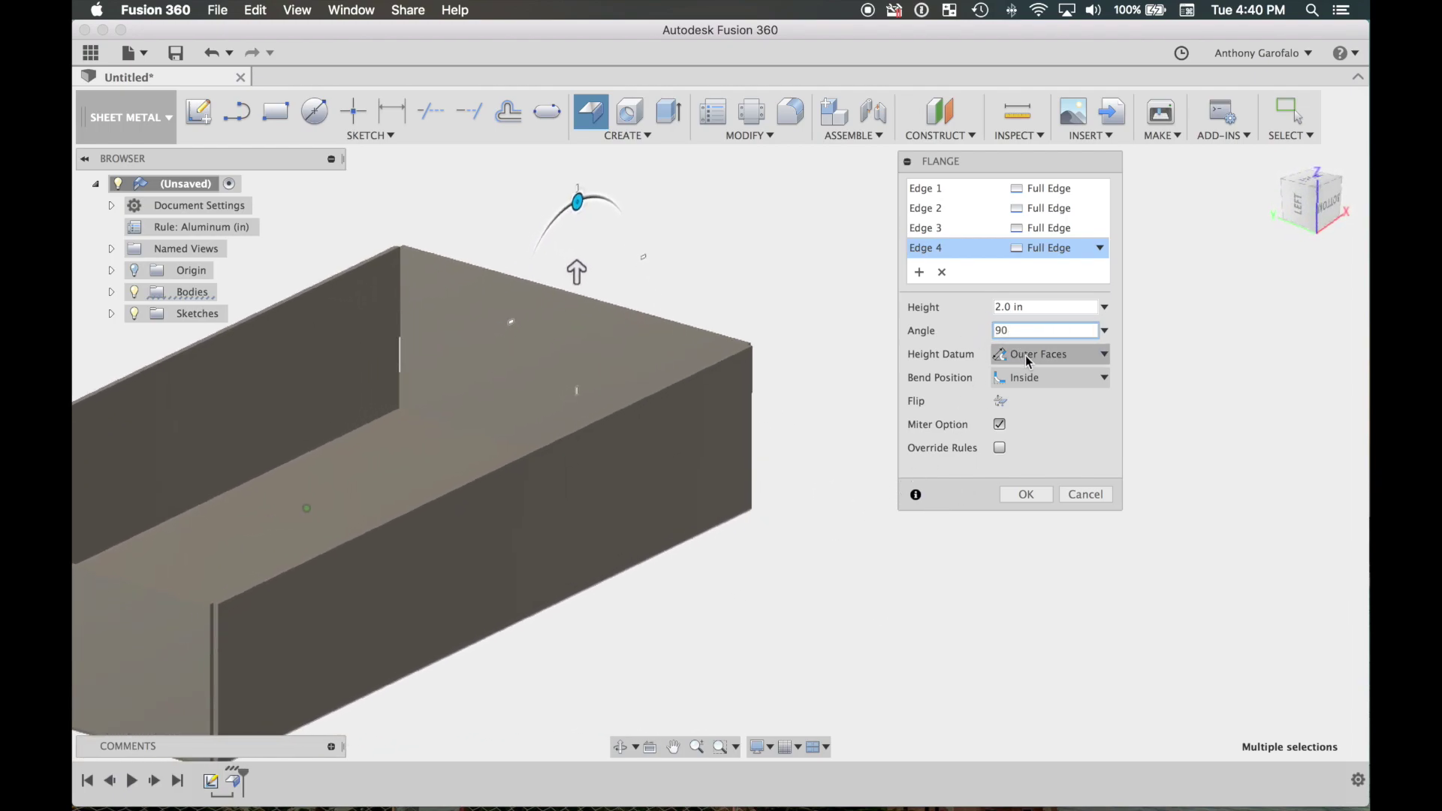
Try the Inner Faces height datum on the four-edge flange and return it to Outer Faces.
scroll(775, 353, "up", 5)
middle_click_drag(775, 349, 1133, 409, "shift")
left_click(1097, 356)
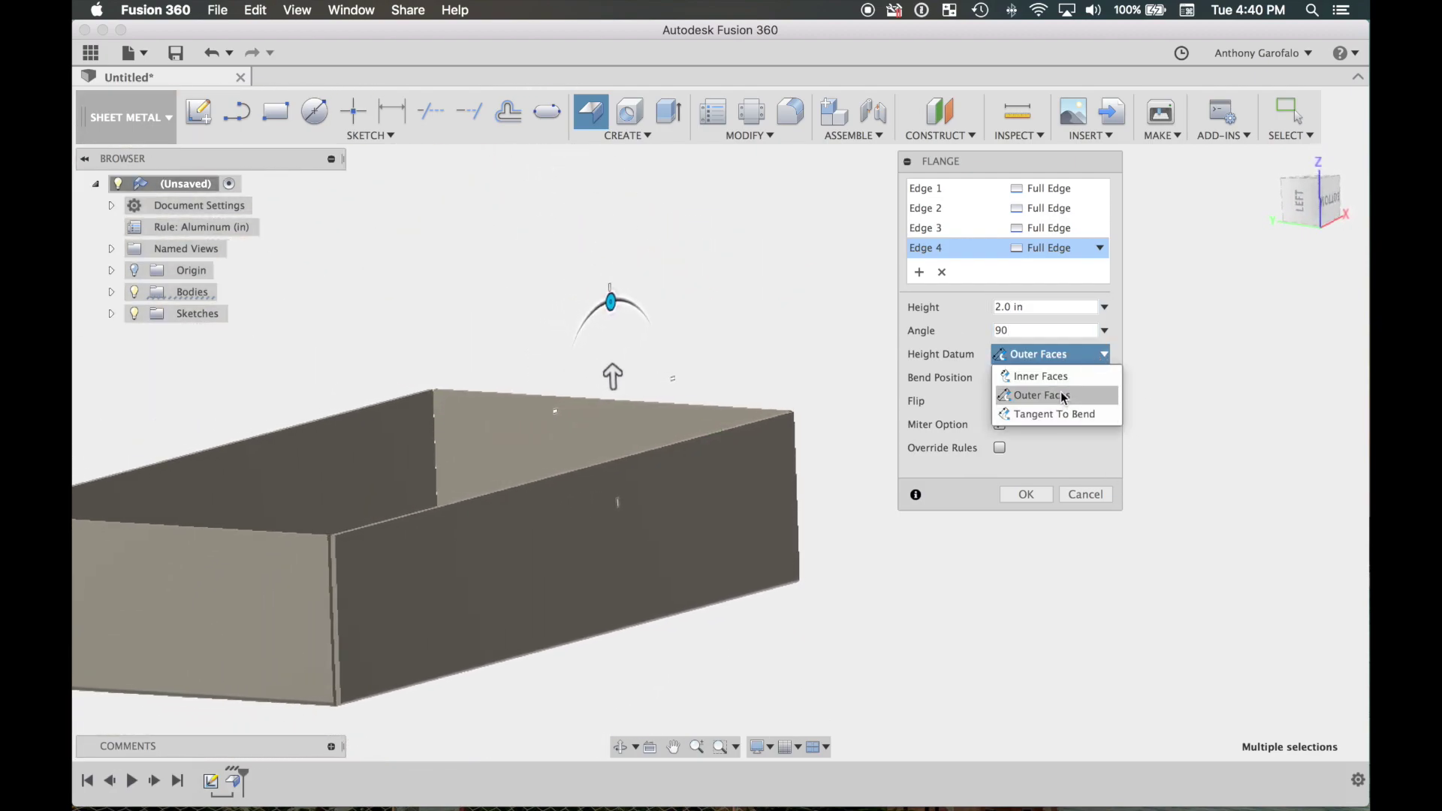
left_click(1060, 380)
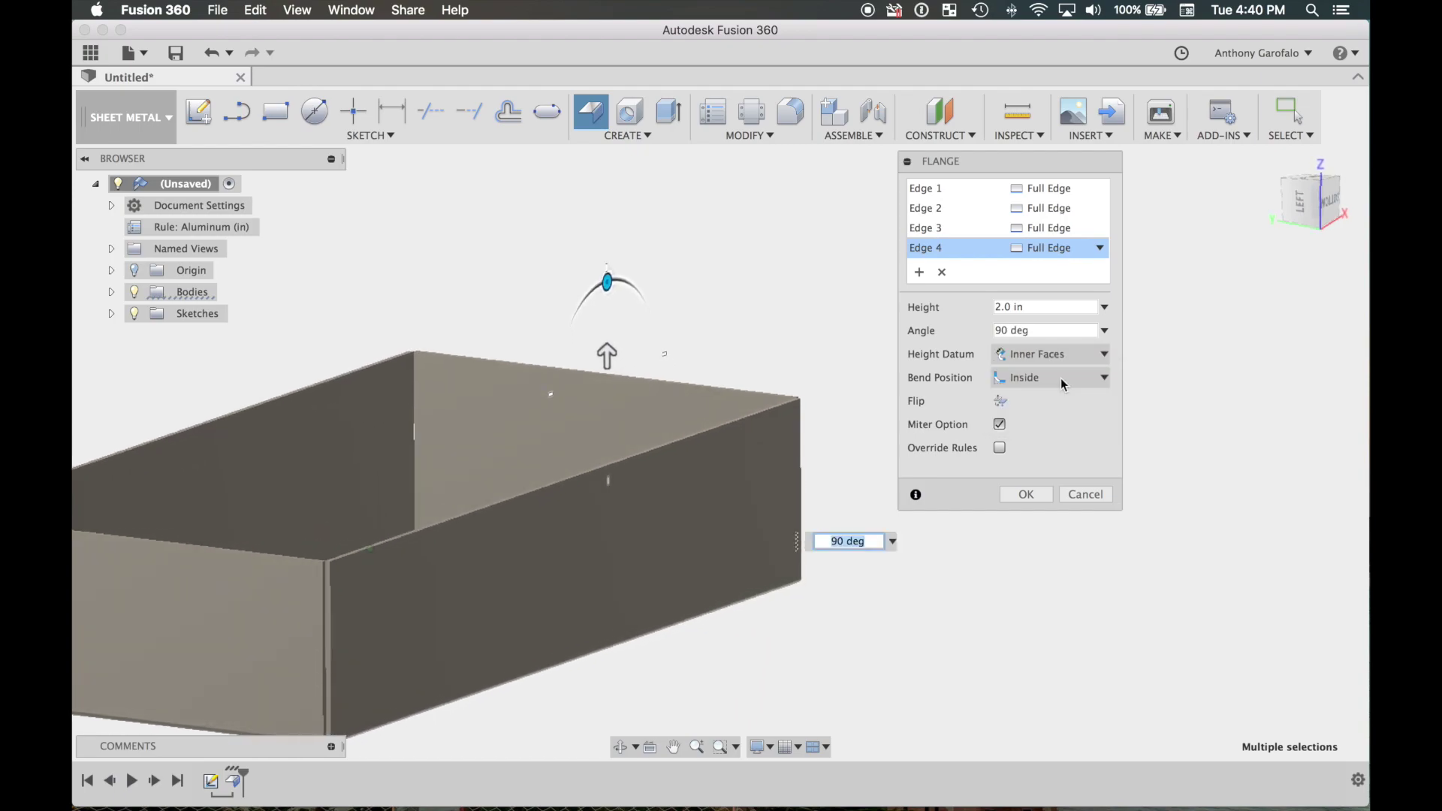
middle_click_drag(877, 378, 894, 426, "shift")
scroll(773, 418, "up", 4)
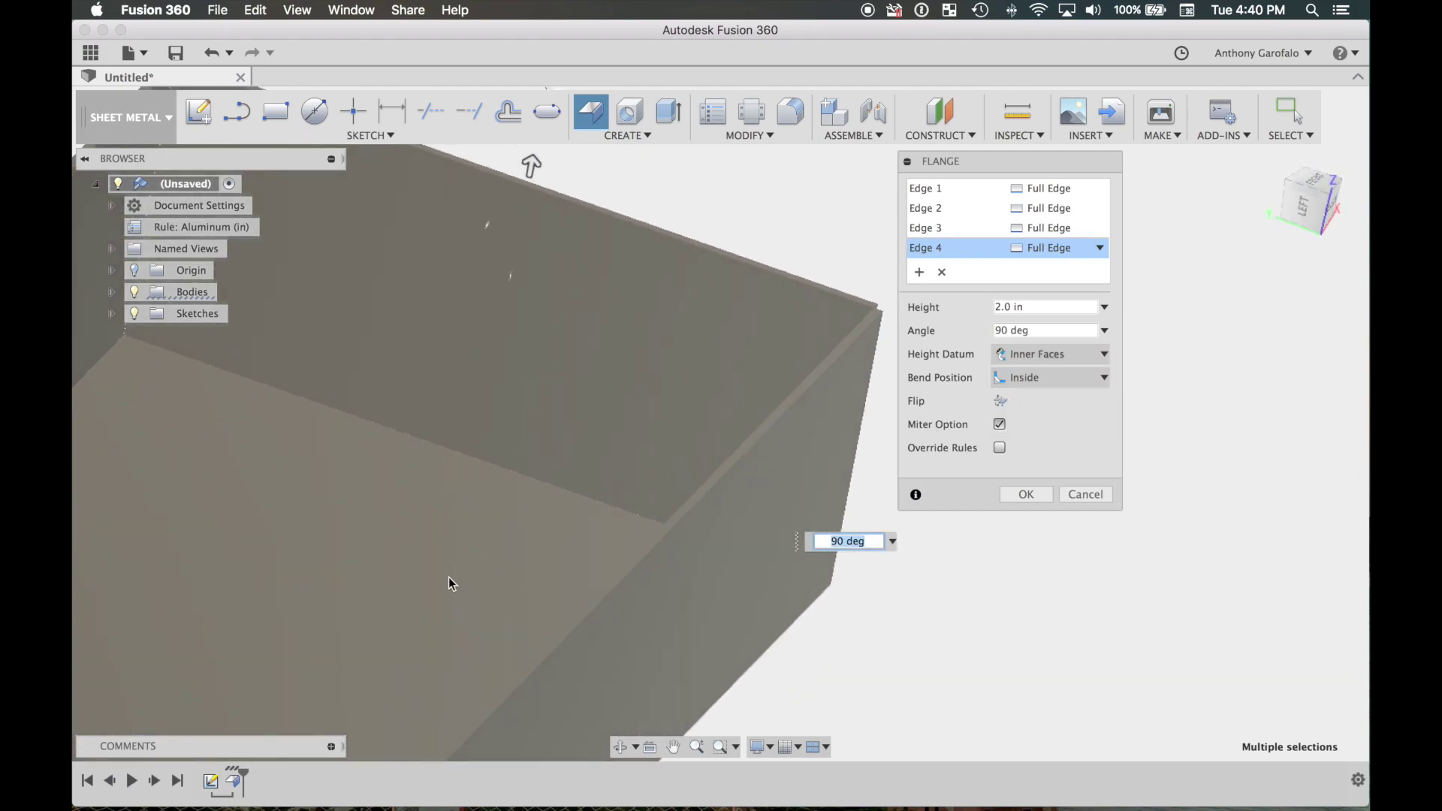
scroll(808, 431, "down", 5)
left_click(1060, 353)
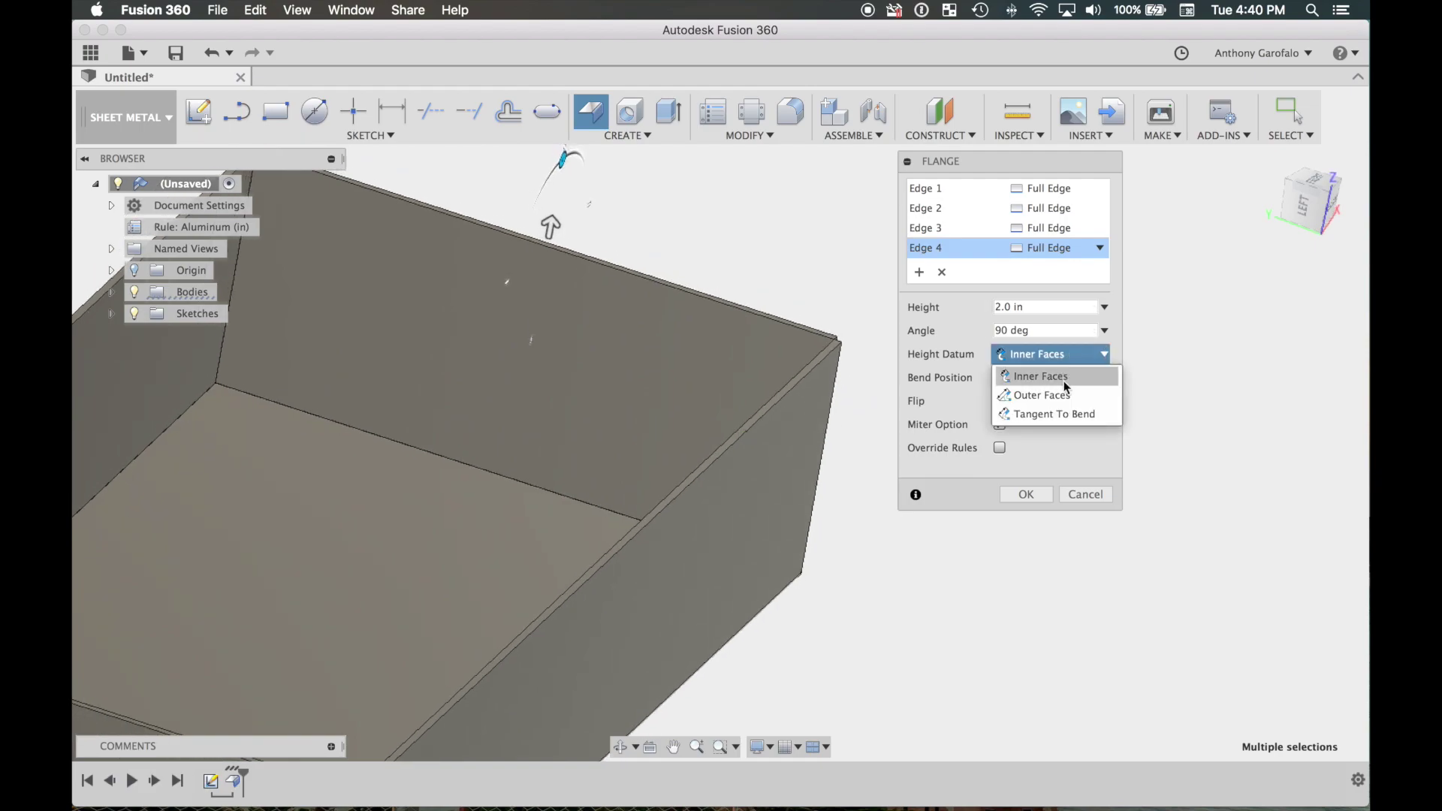
left_click(1061, 393)
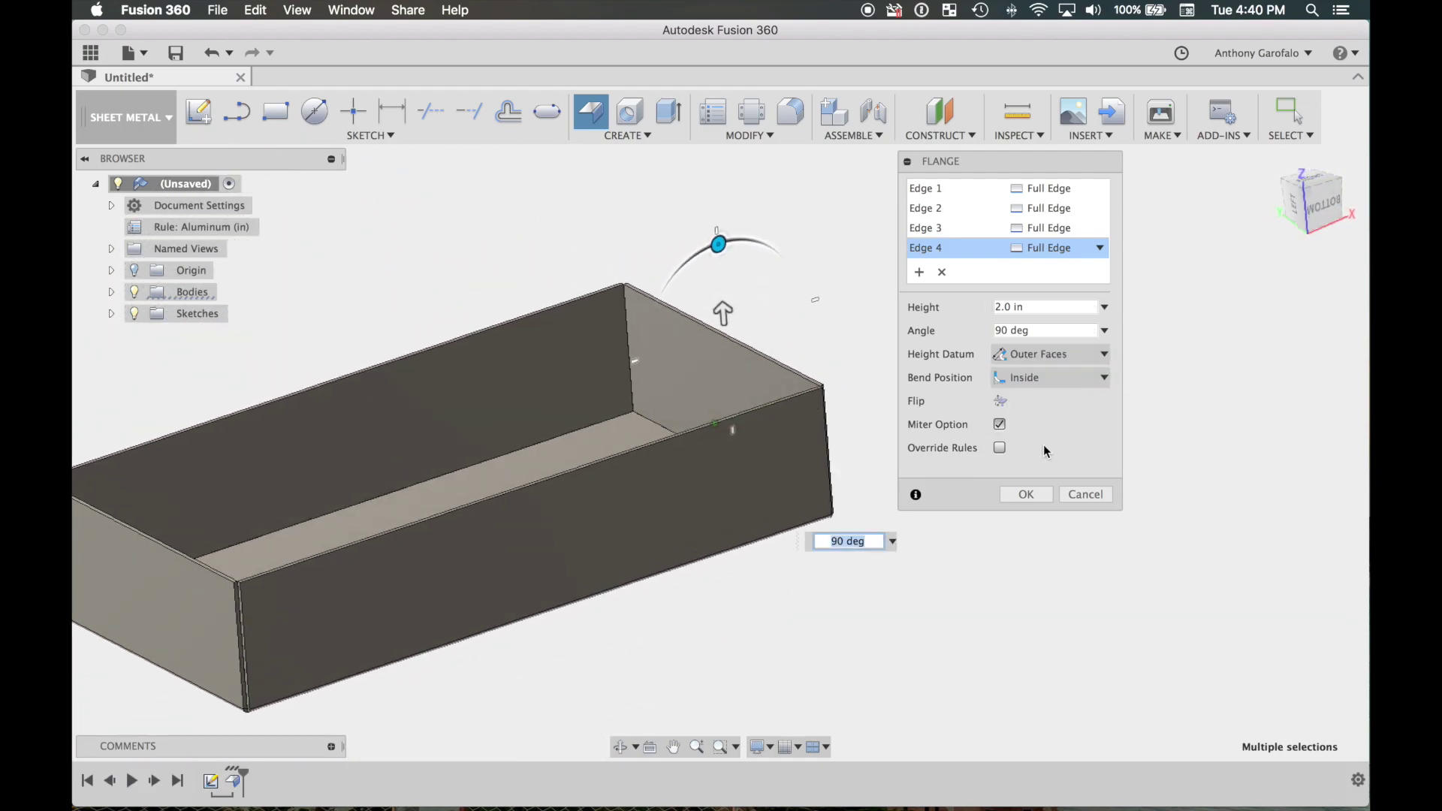
Override the flange's bend rules, try a .125 in bend radius, and set the radius to 0.001 in.
middle_click_drag(938, 390, 976, 435, "shift")
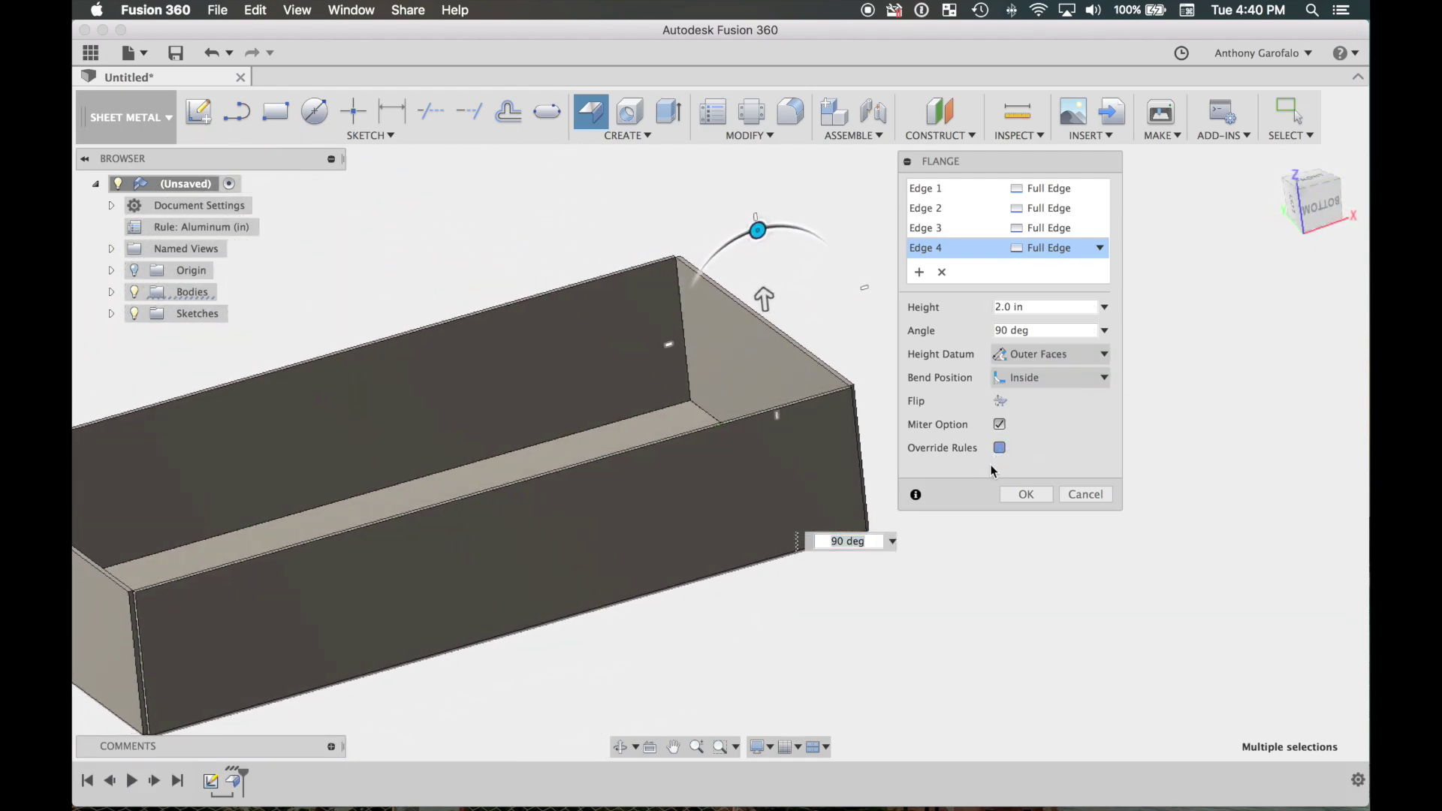
left_click(999, 447)
left_click(928, 471)
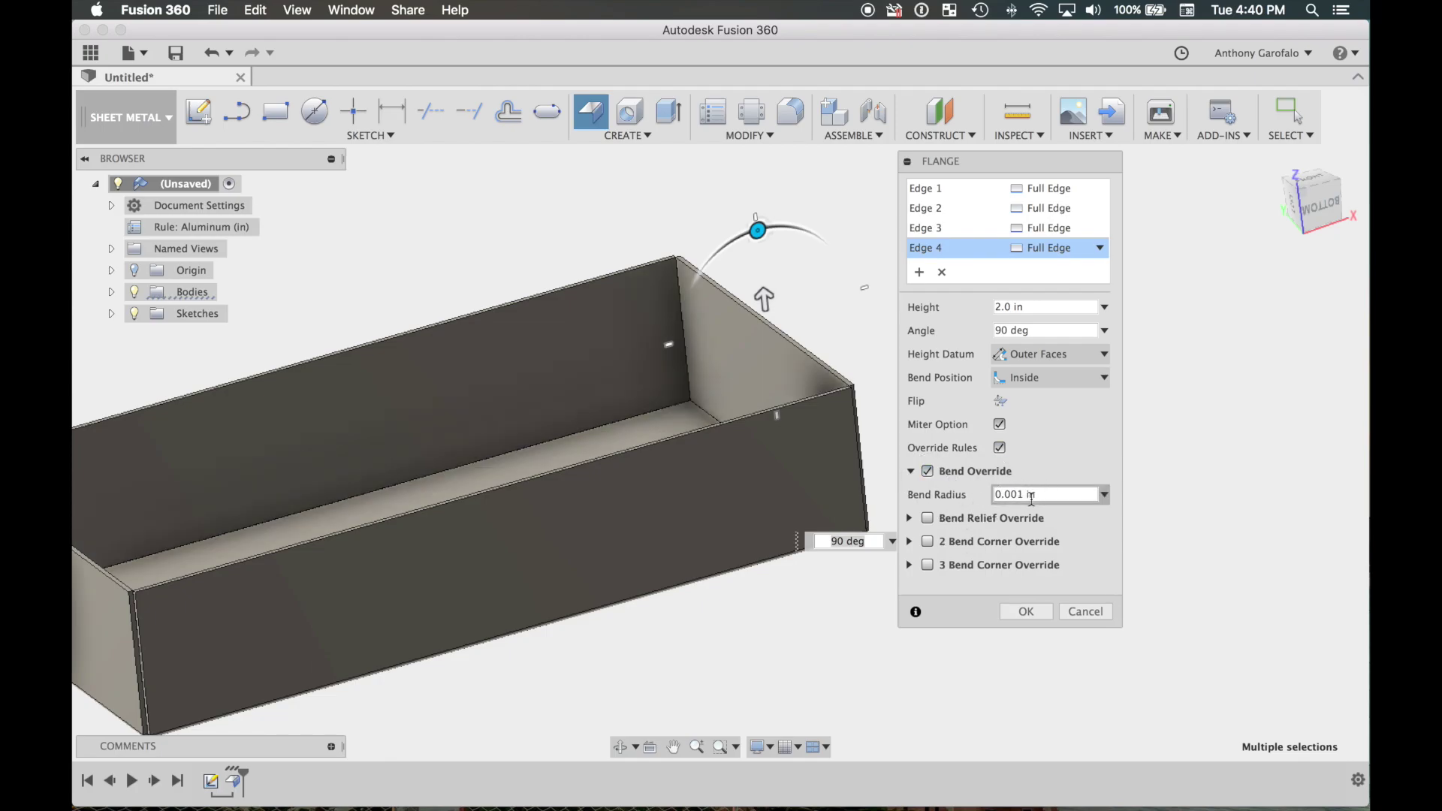
left_click_drag(1048, 496, 991, 501)
type(".125")
scroll(589, 380, "up", 5)
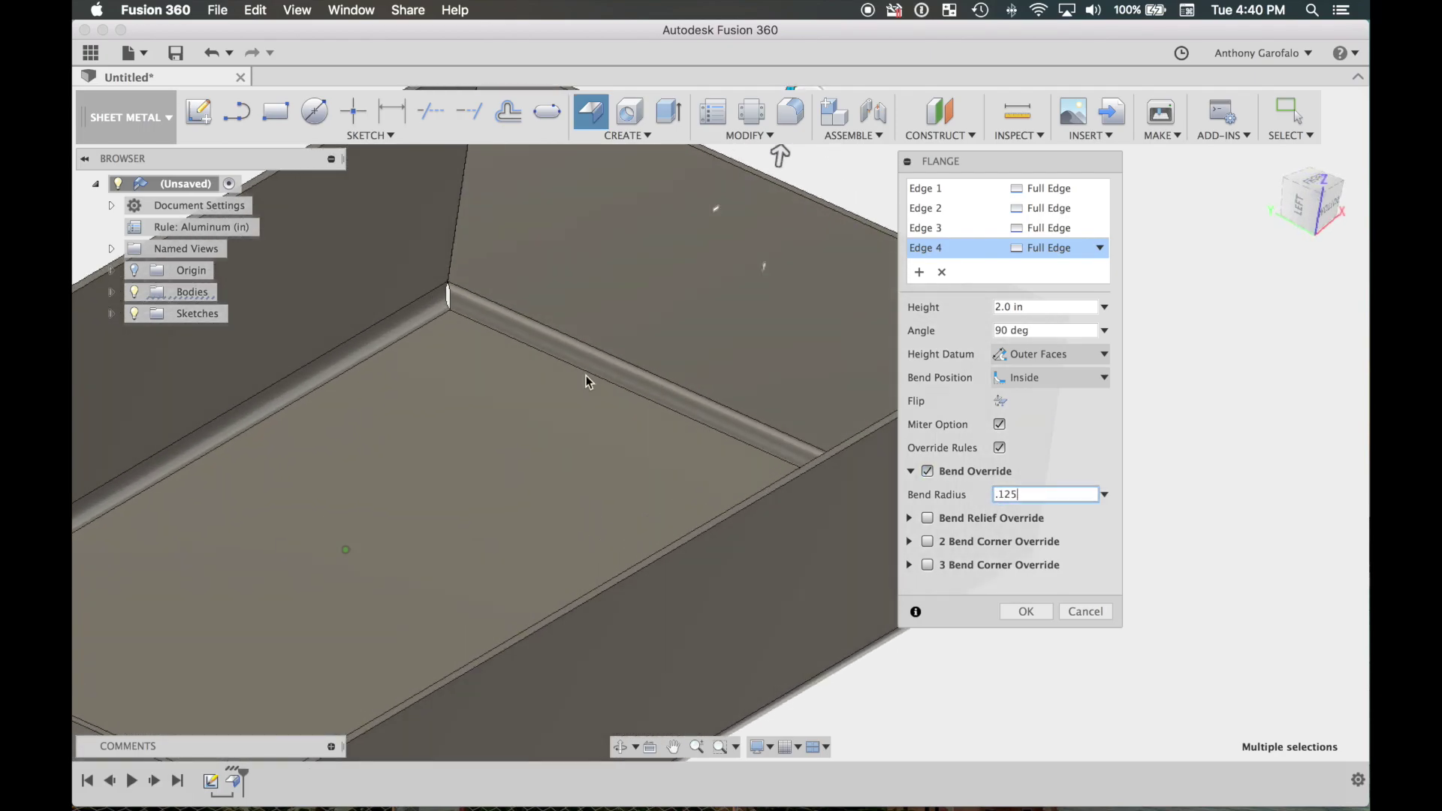
middle_click_drag(336, 410, 923, 373, "shift")
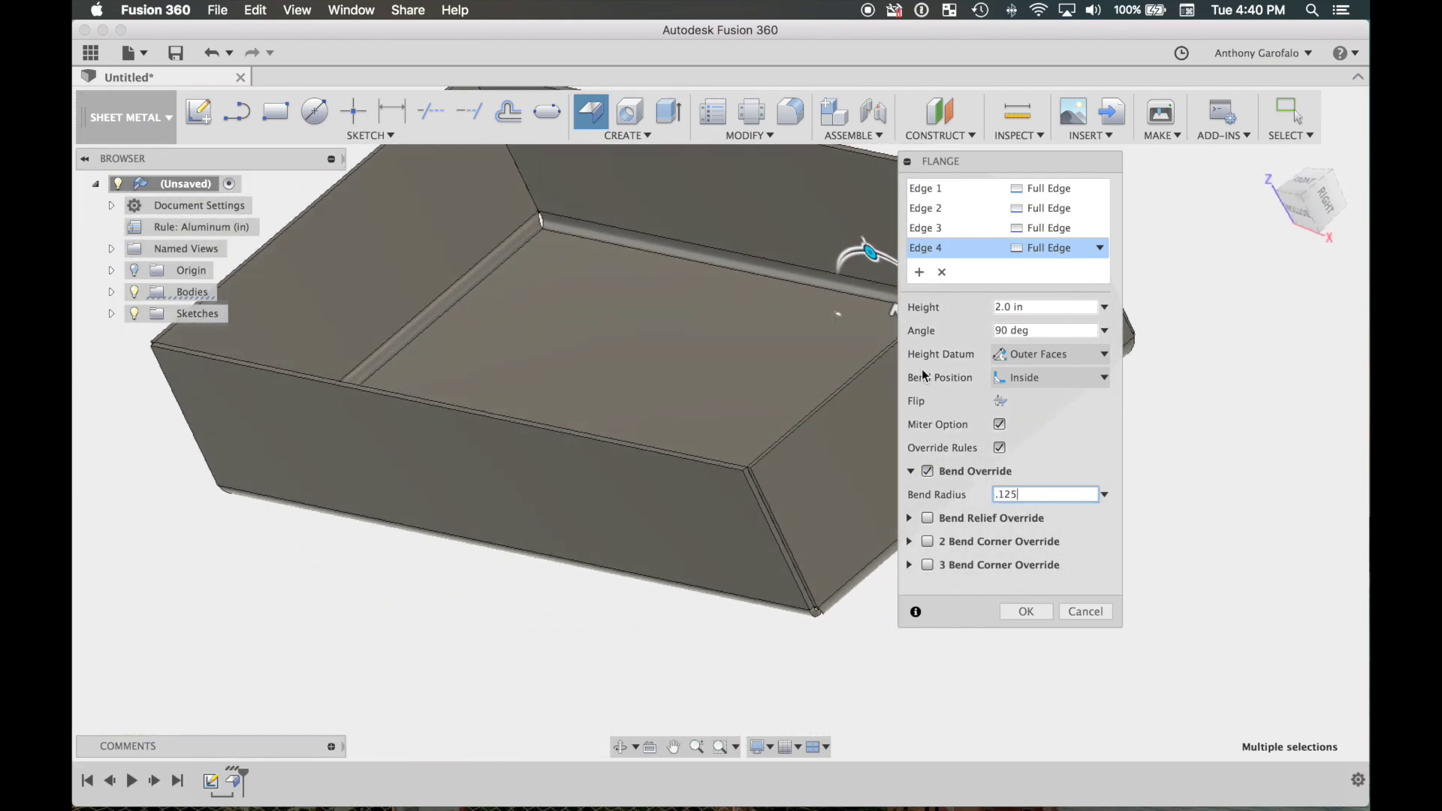
left_click_drag(1038, 494, 975, 492)
type("0.001")
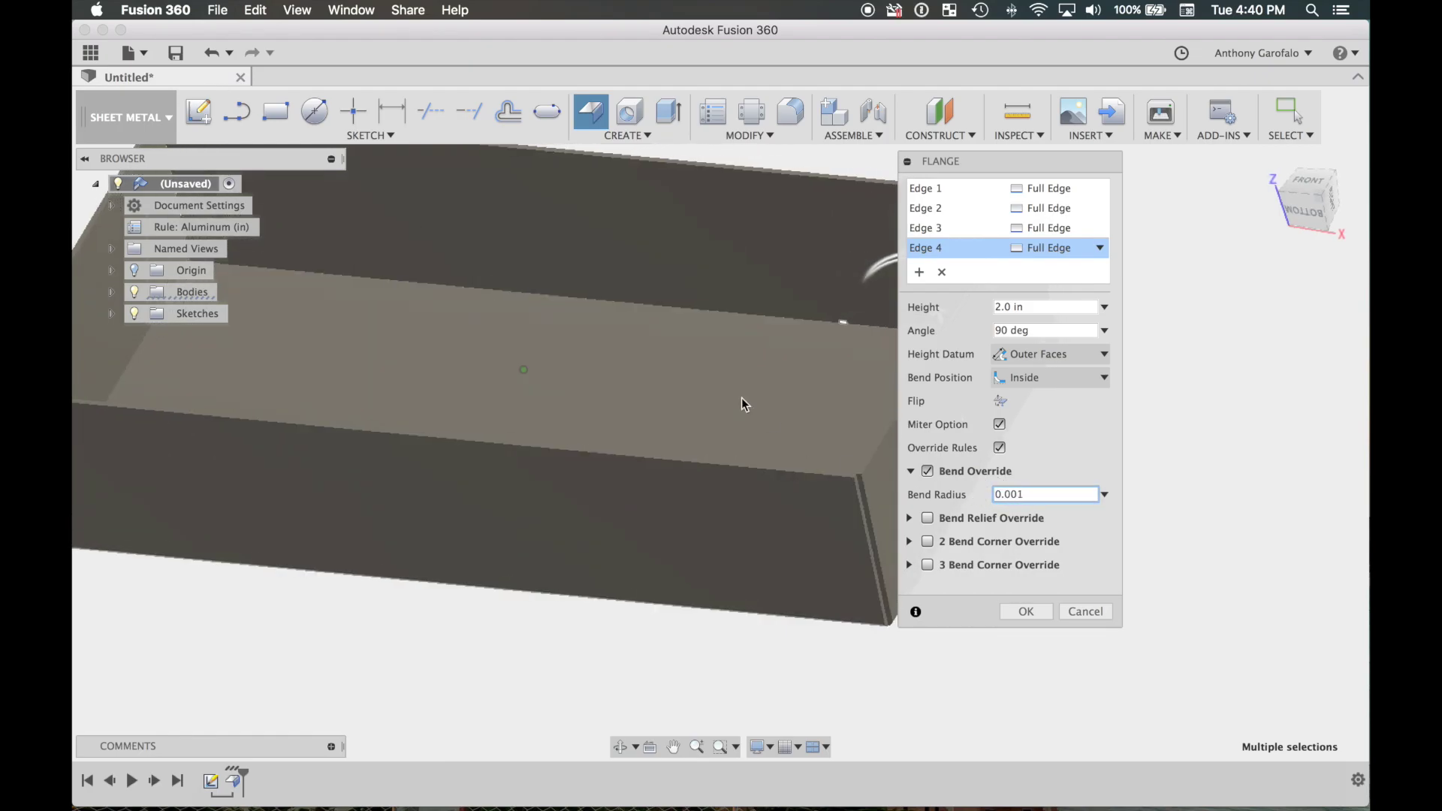
Enable the flange's bend relief override, try the Straight relief shape, and set the shape back to Tear.
middle_click_drag(741, 399, 984, 537, "shift")
left_click(909, 519)
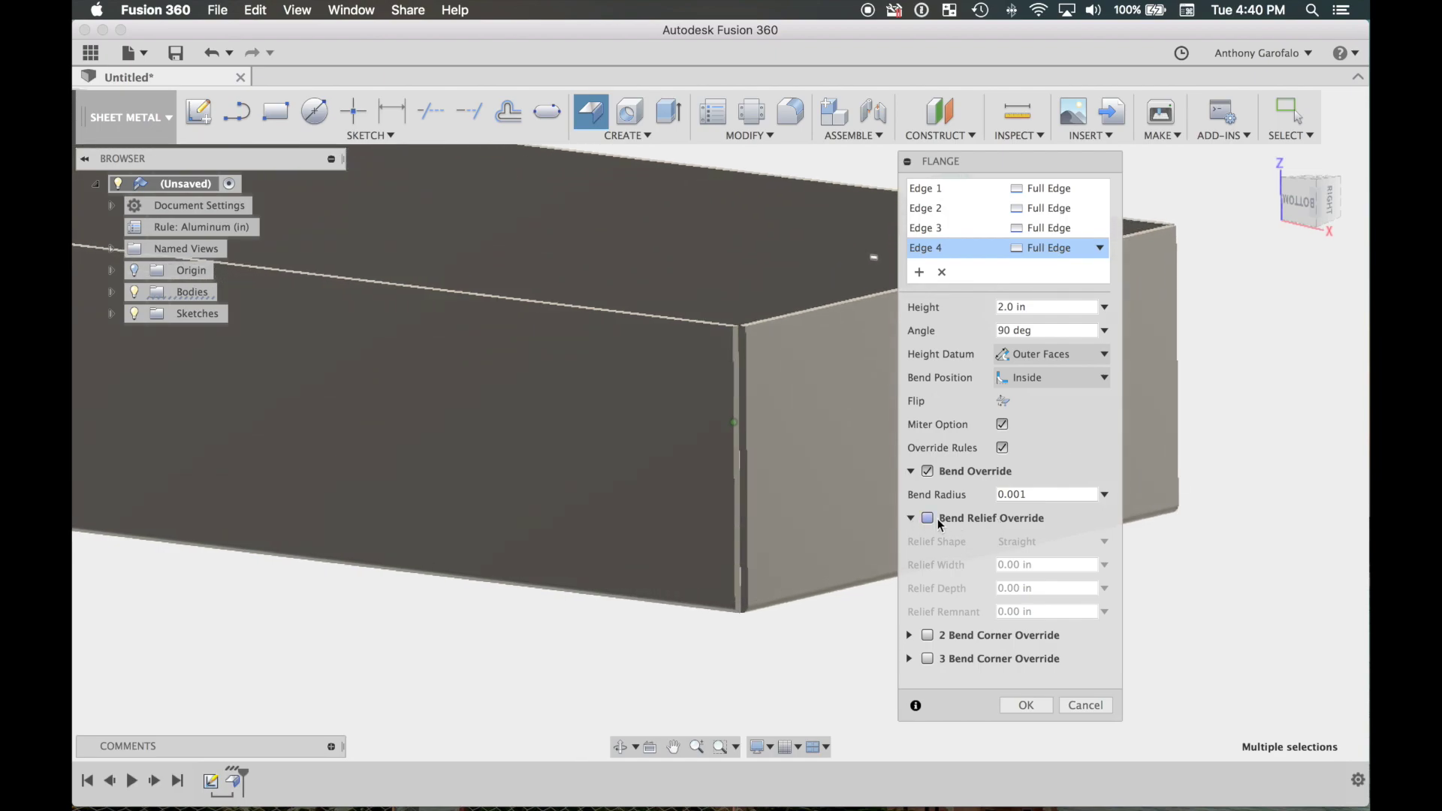
left_click(931, 521)
middle_click_drag(743, 559, 1054, 509, "shift")
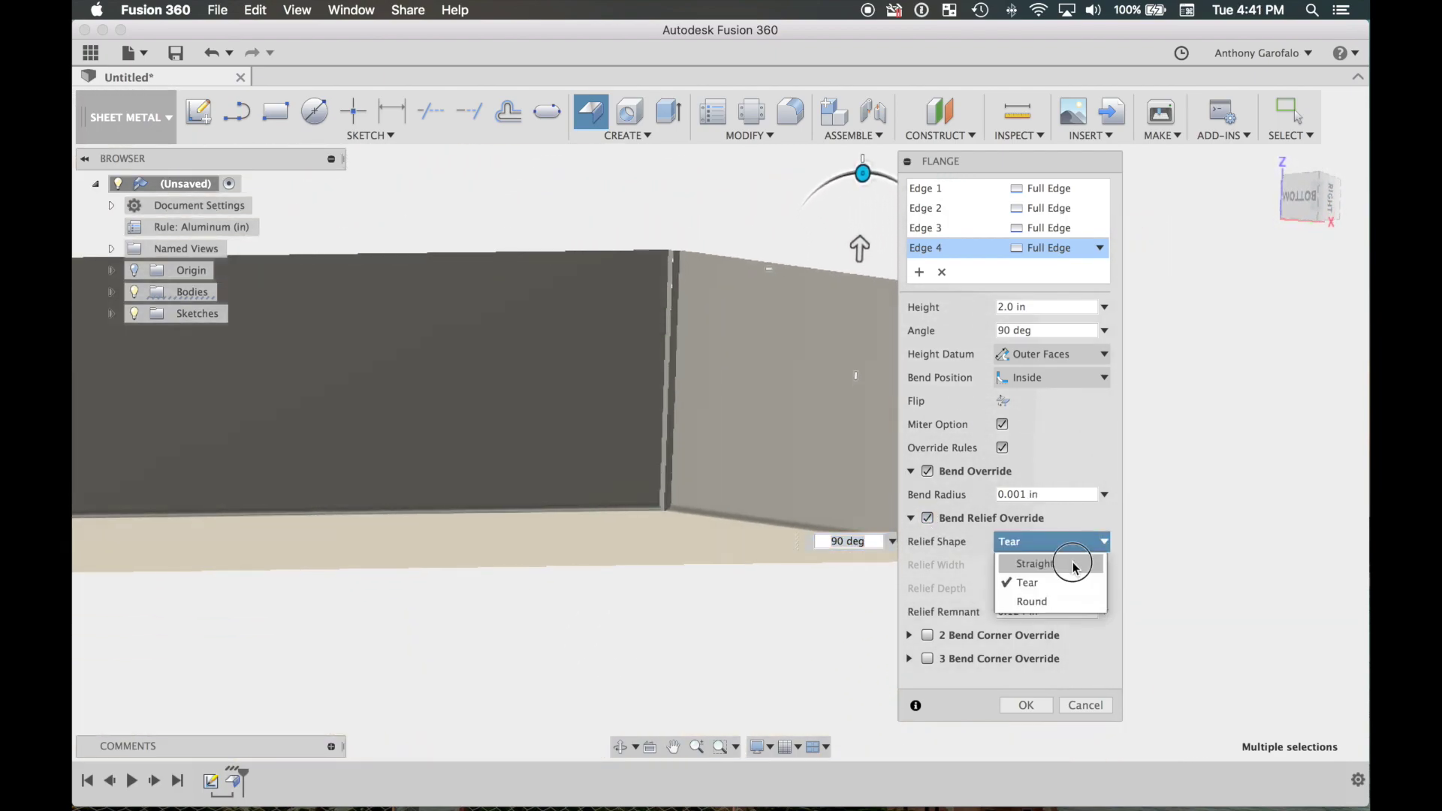
left_click(1074, 563)
middle_click_drag(886, 481, 1073, 518, "shift")
left_click(1071, 541)
left_click(1059, 584)
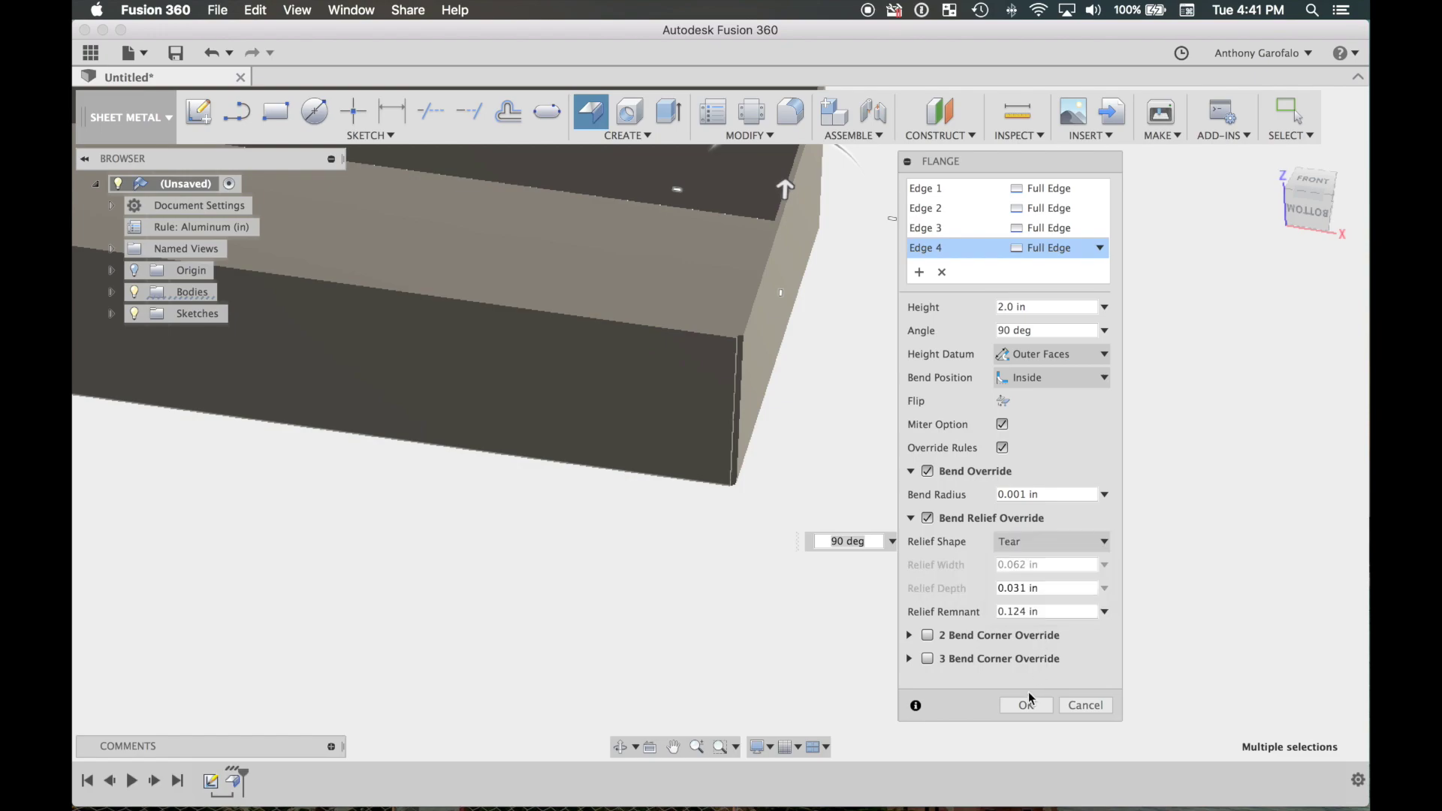
middle_click_drag(1004, 676, 1052, 681, "shift")
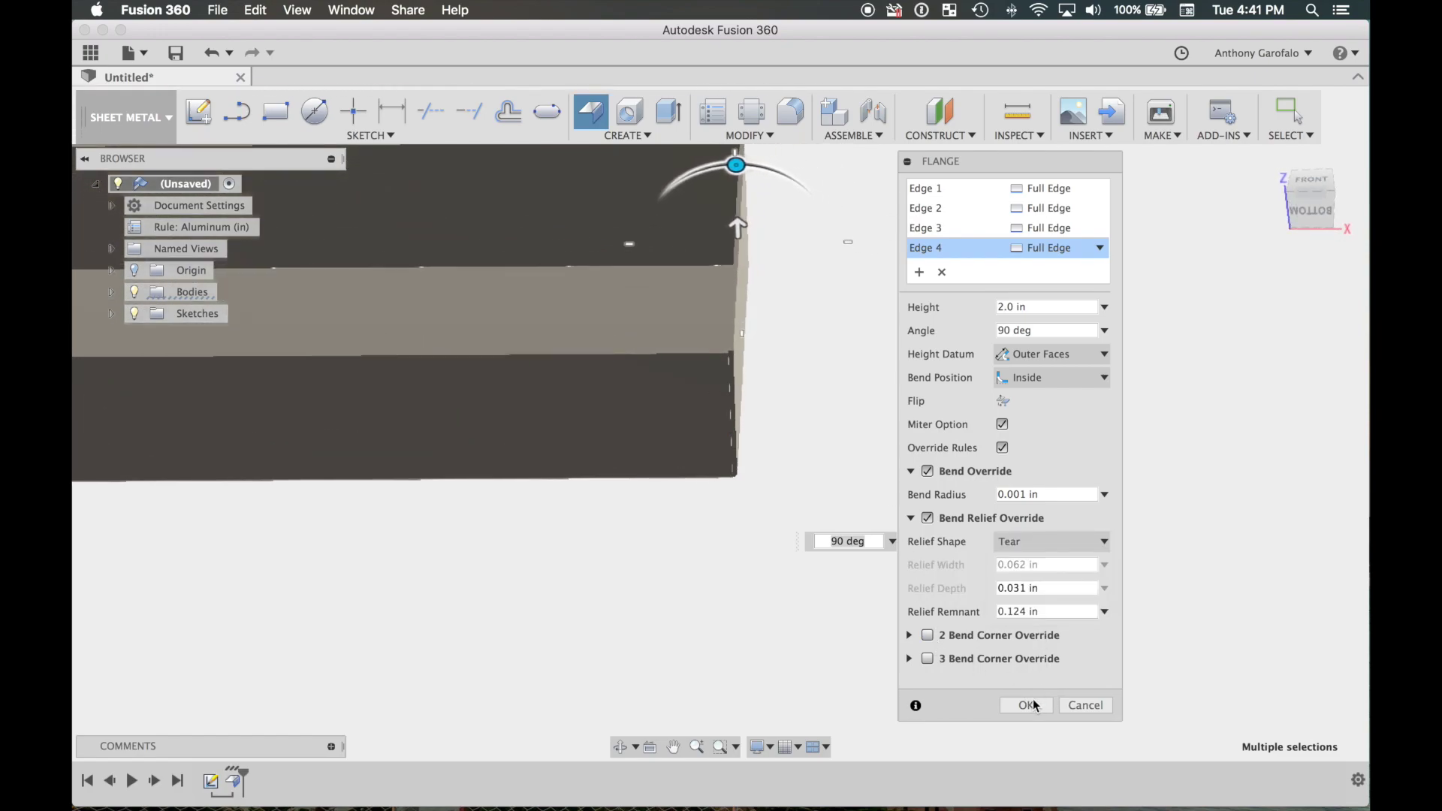
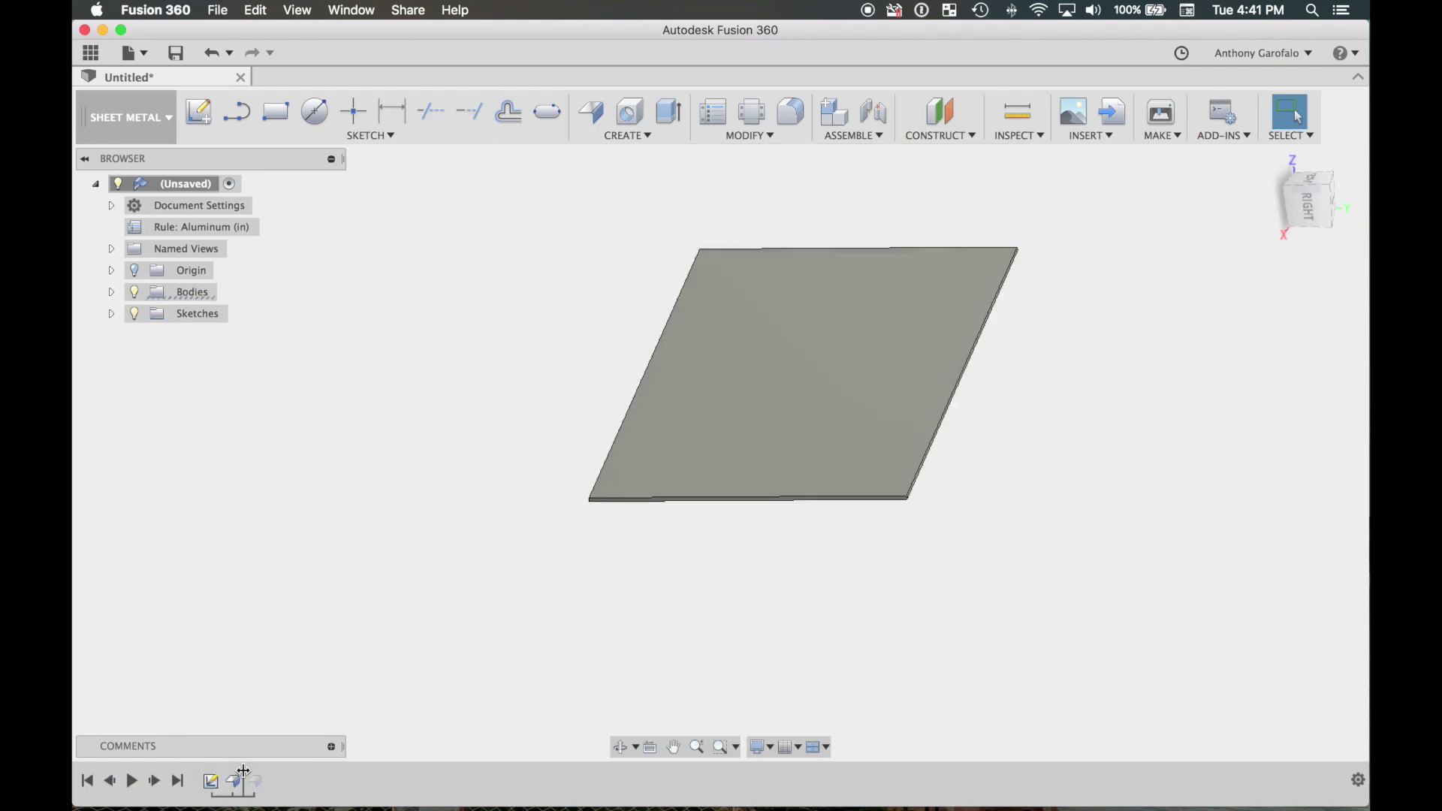
left_click(255, 784)
double_click(256, 785)
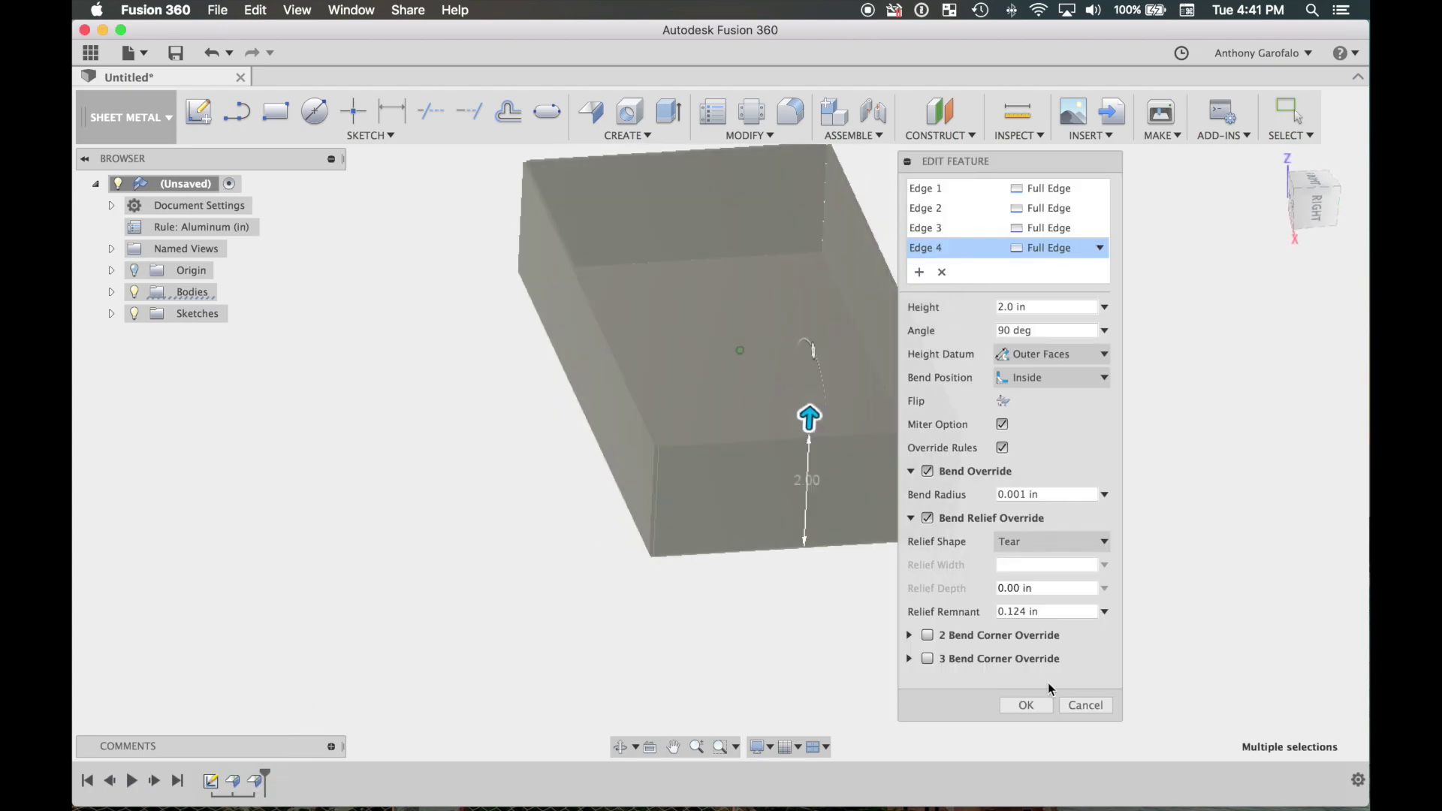
left_click(1067, 710)
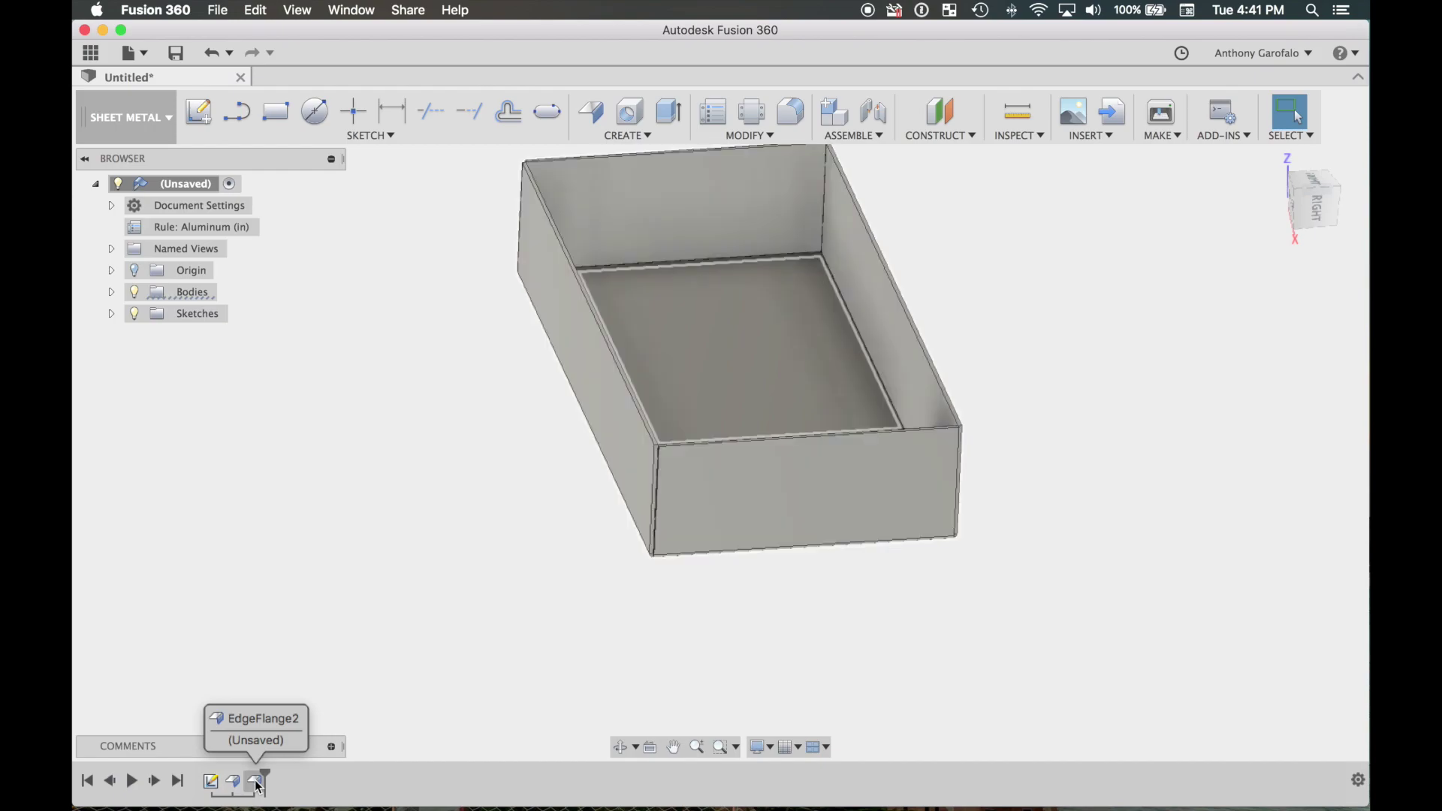
right_click(256, 786)
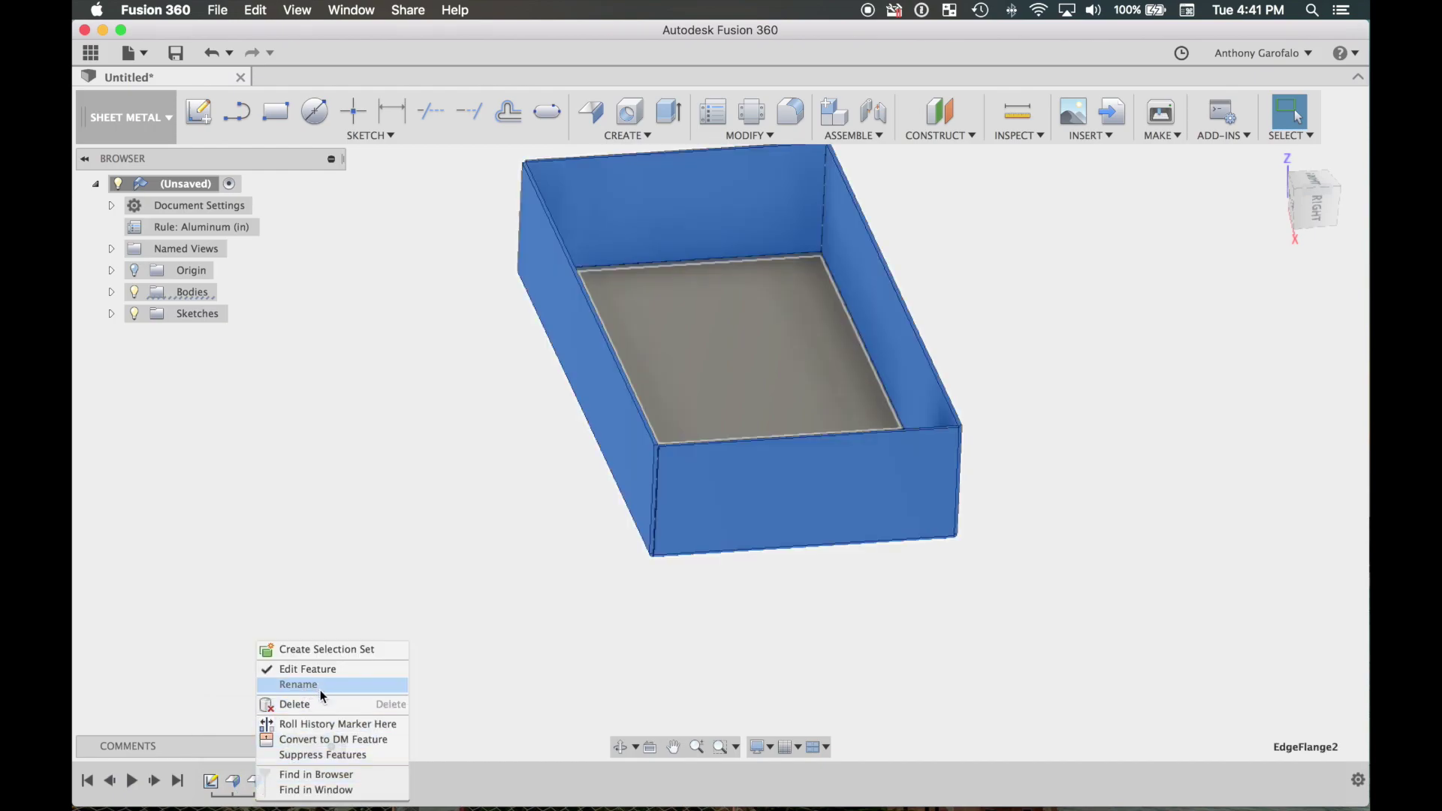
left_click(374, 602)
left_click(331, 638)
Edit the four-edge flange to remove Edge 4 and Edge 3, leaving walls only on the two long sides.
left_click(255, 783)
double_click(257, 784)
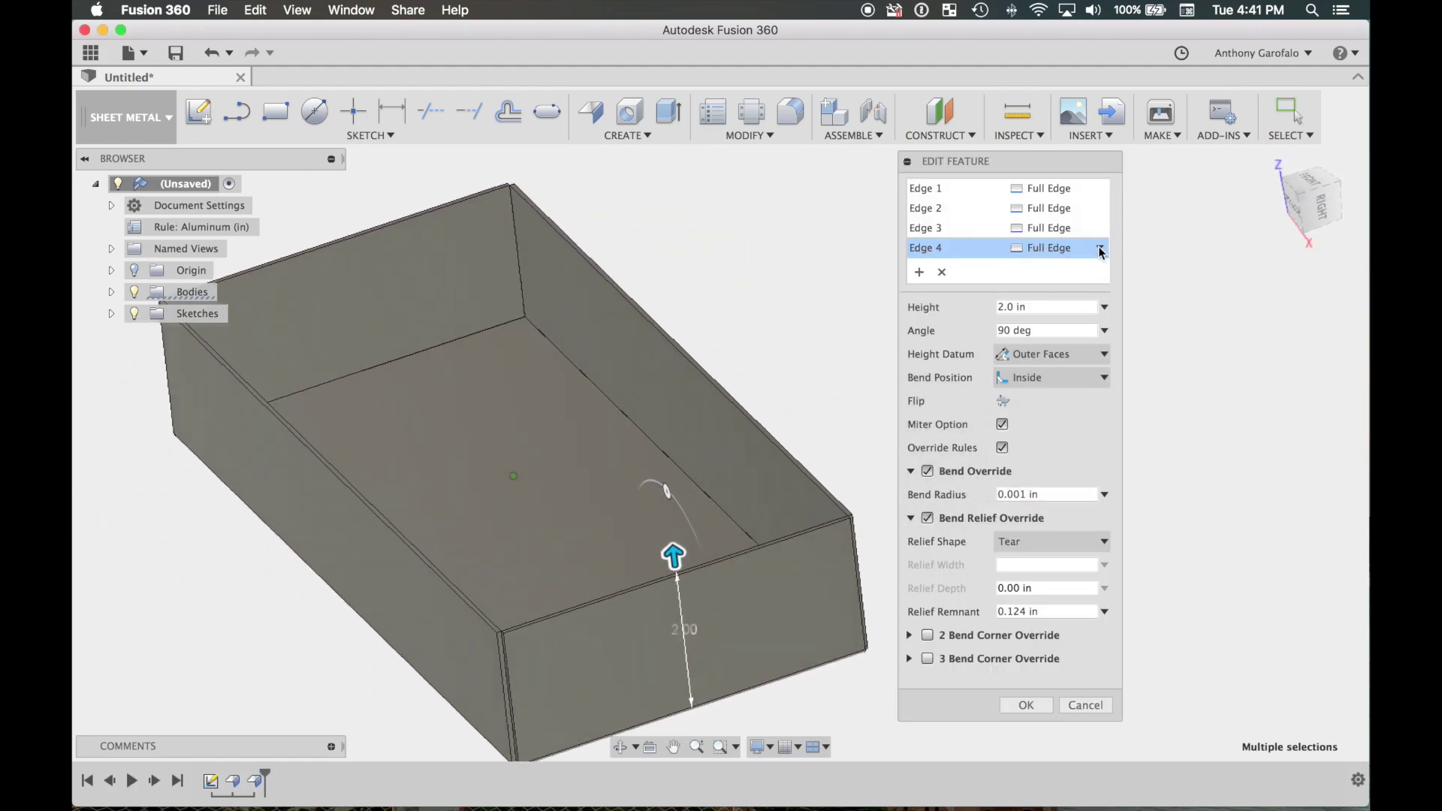
left_click(941, 272)
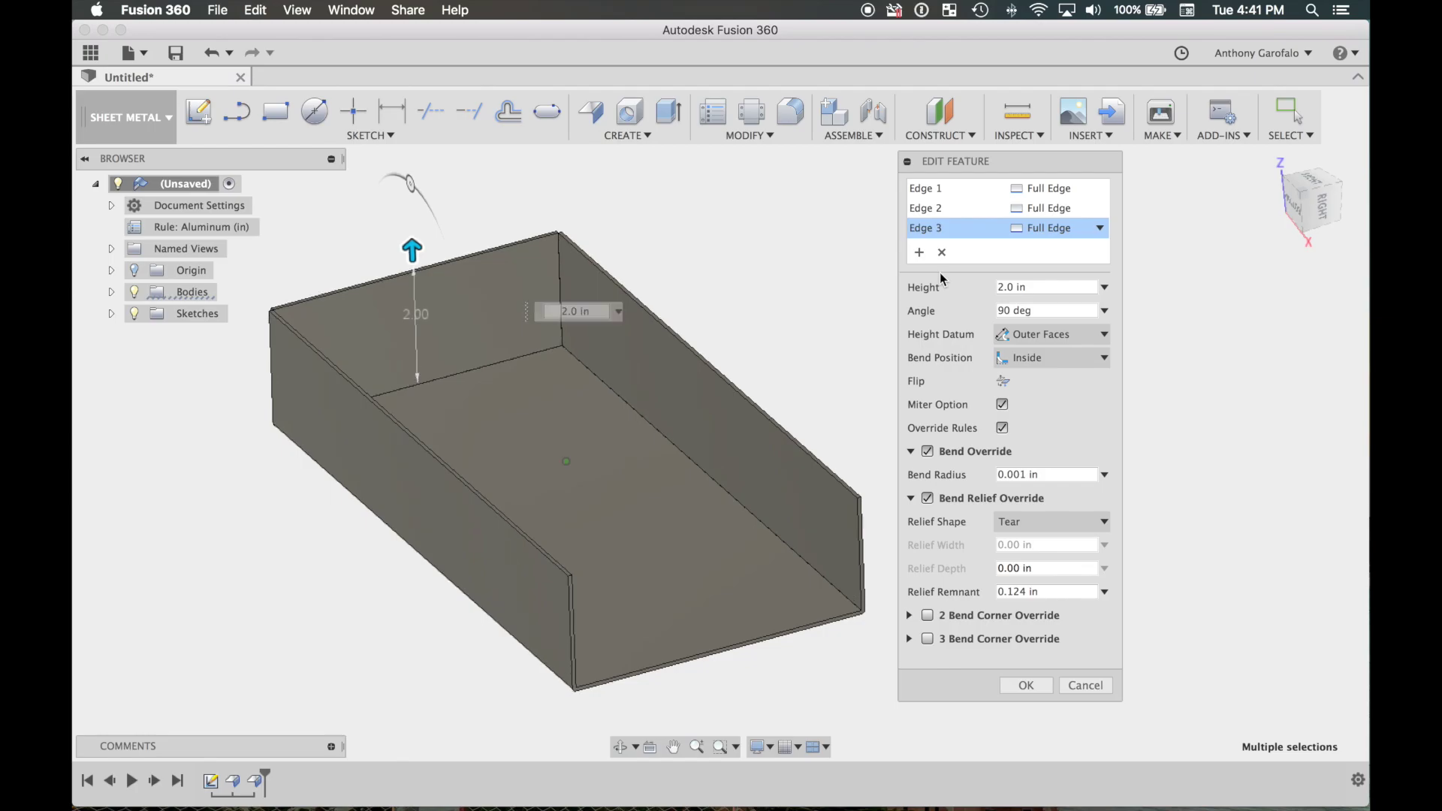
left_click(942, 253)
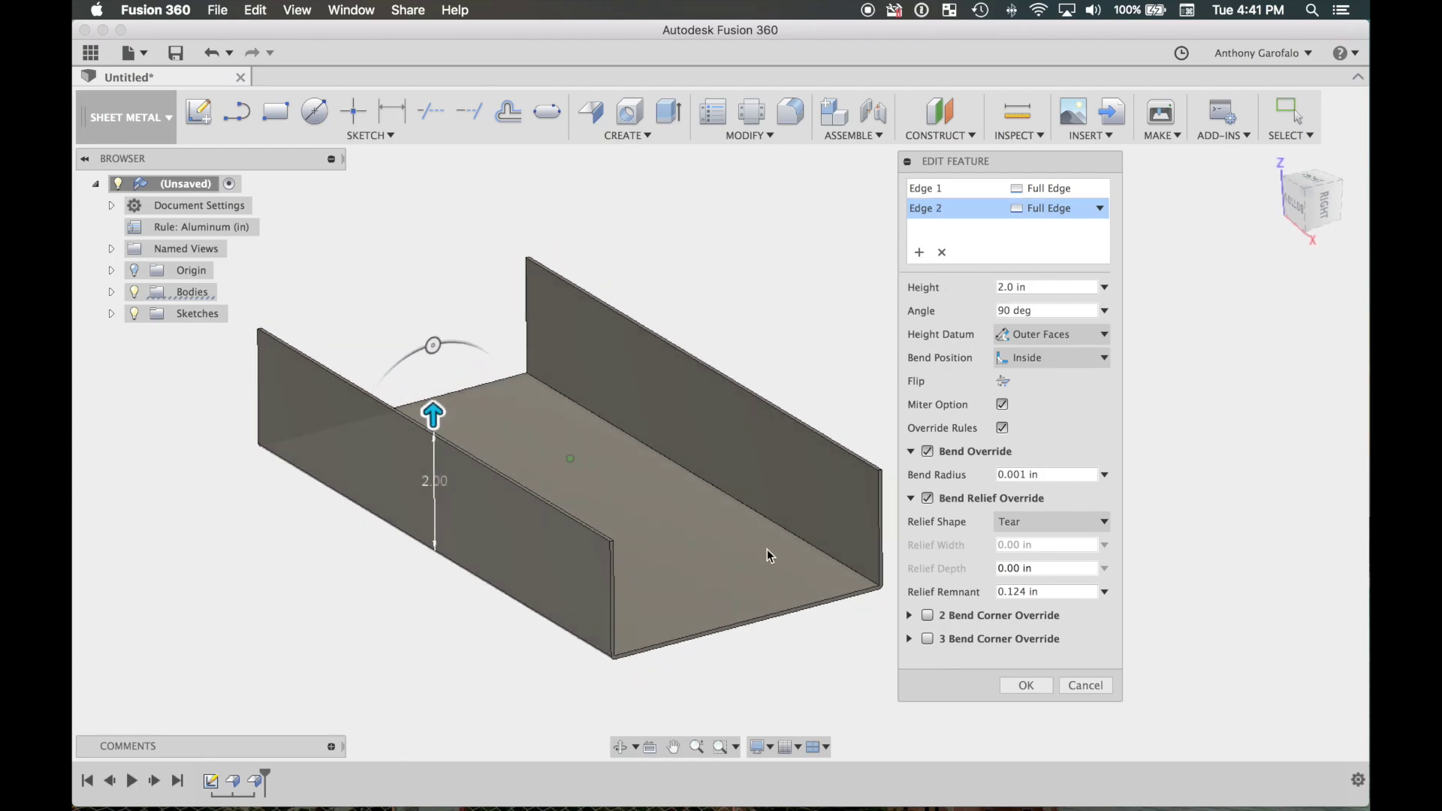
left_click(1023, 686)
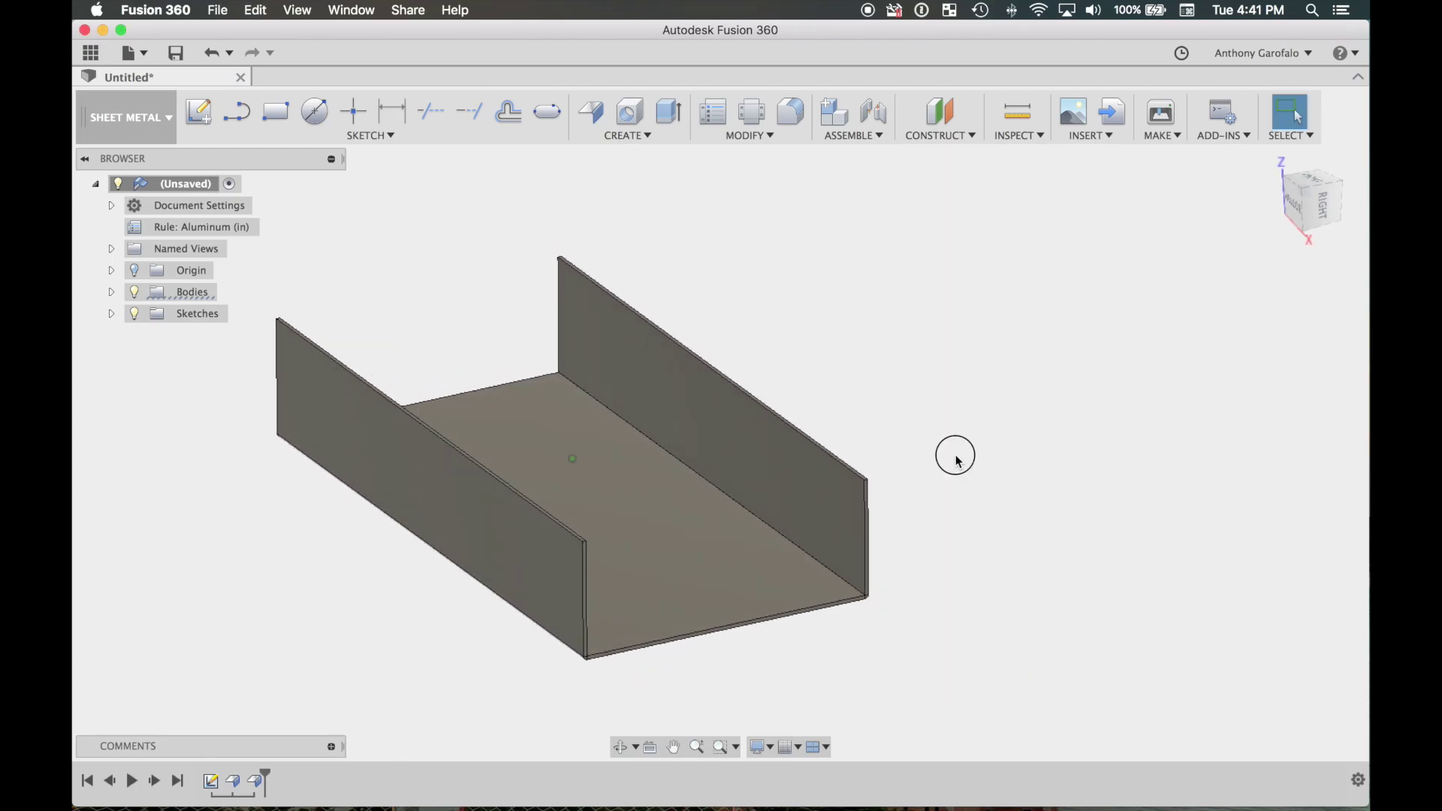
Add a separate flange 2.0 in high on the two short end edges of the base.
left_click(593, 113)
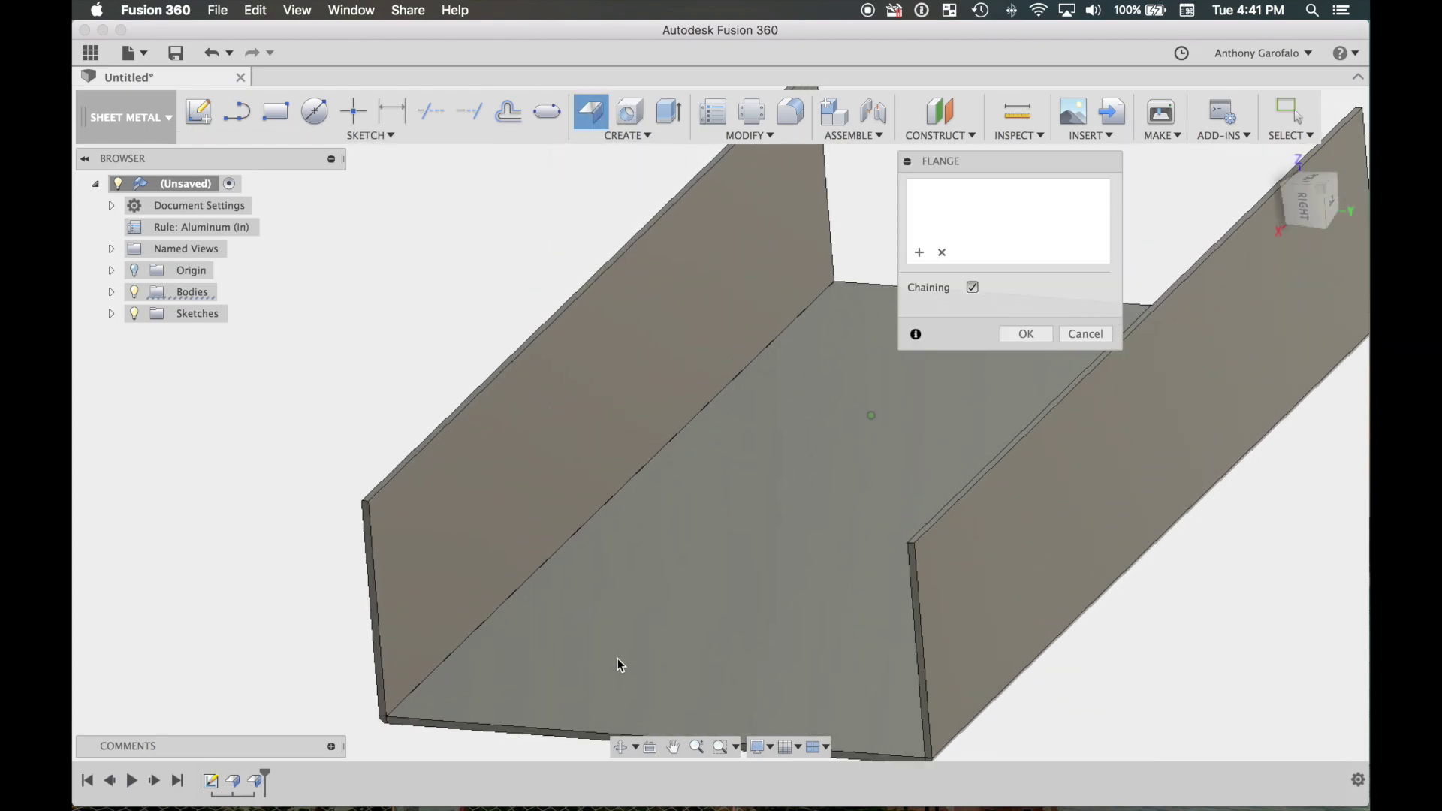
left_click(605, 682)
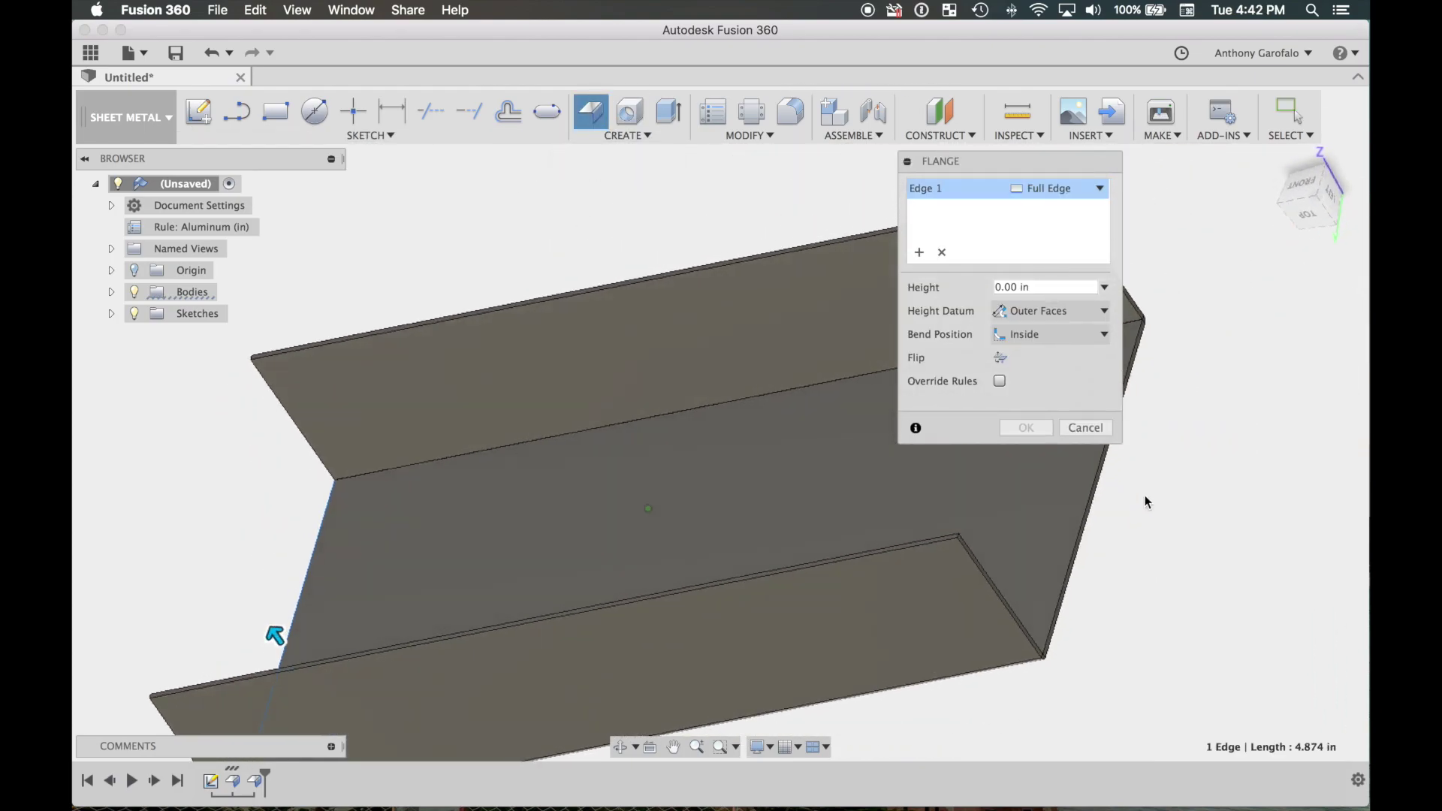
left_click(1090, 502)
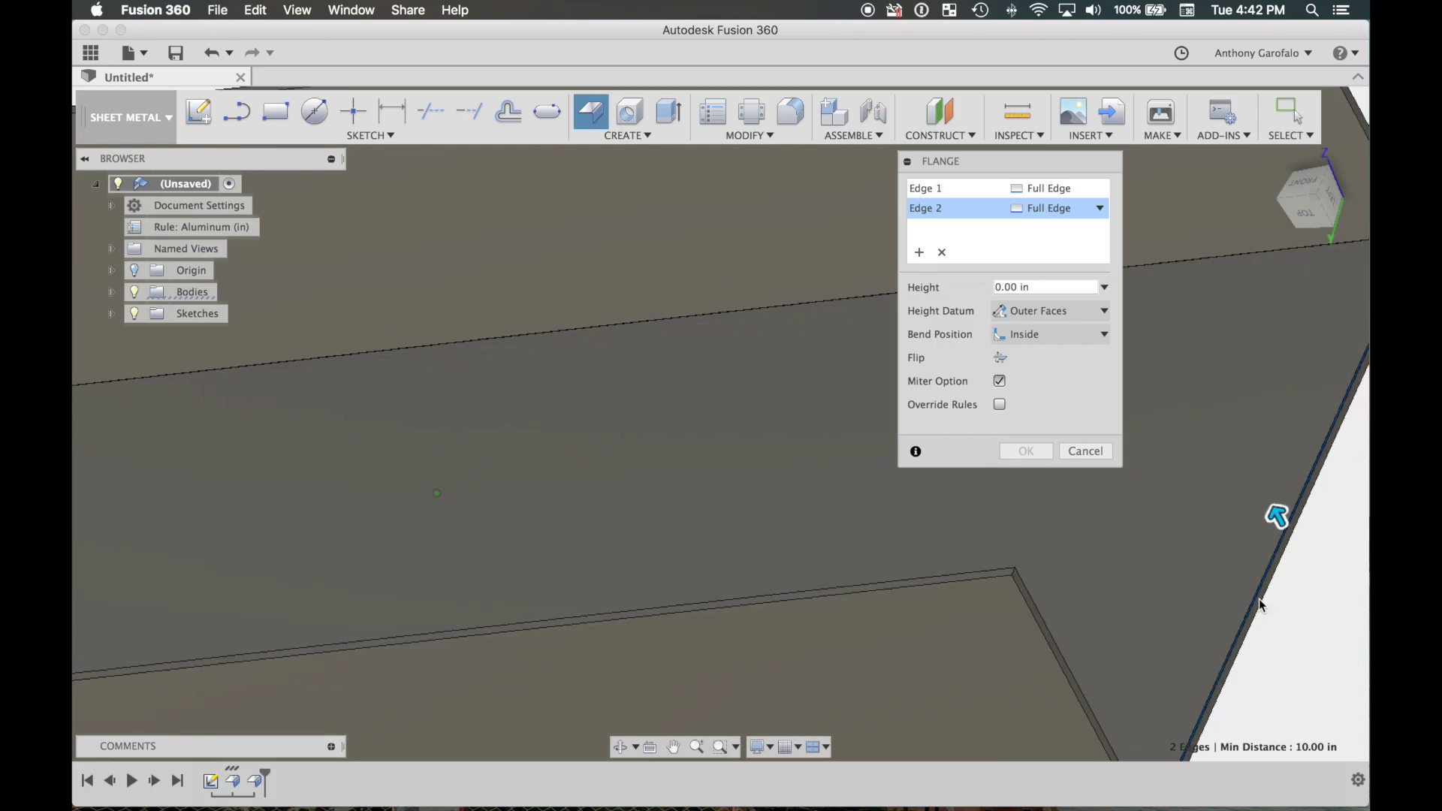
left_click(1022, 287)
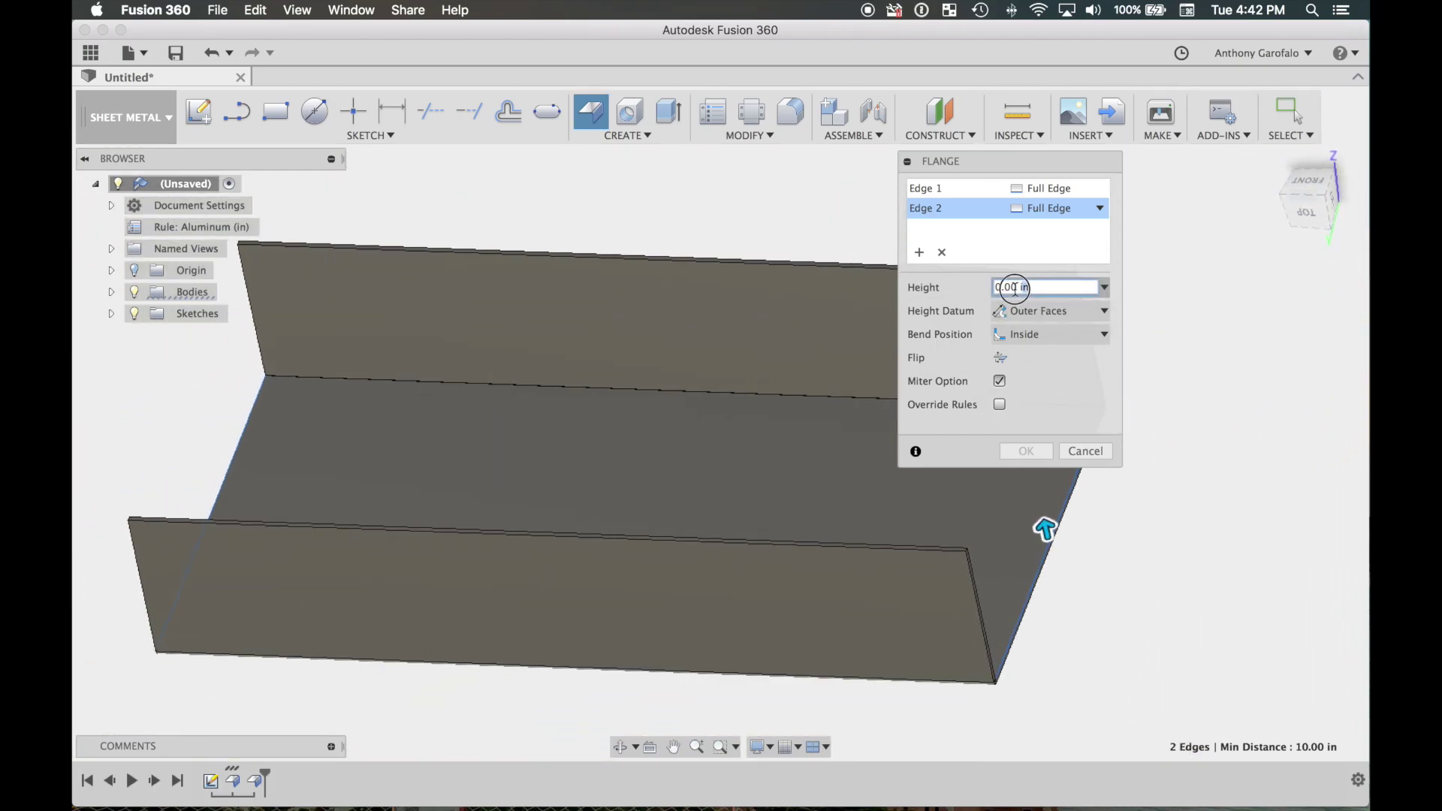
type("2.0")
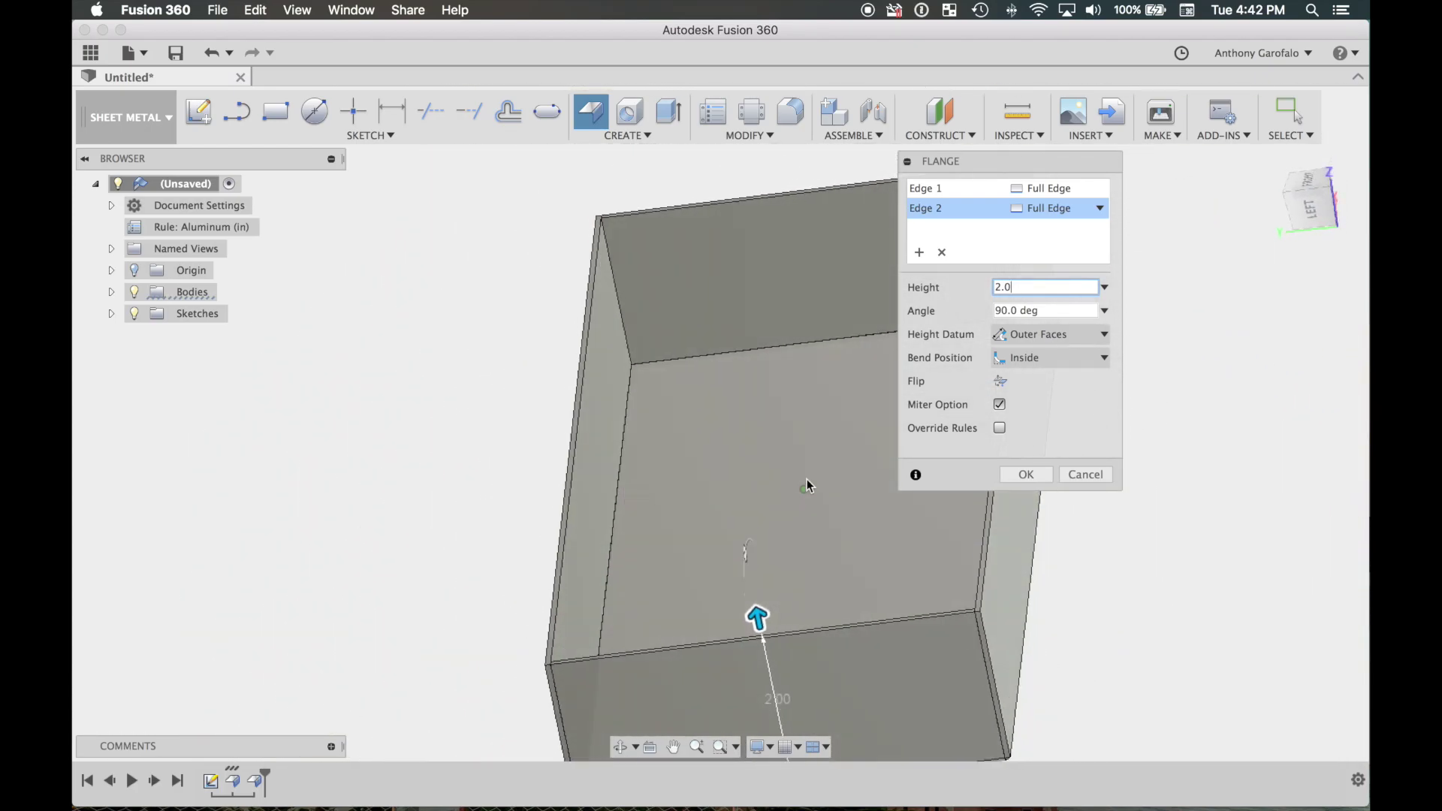
left_click(1023, 476)
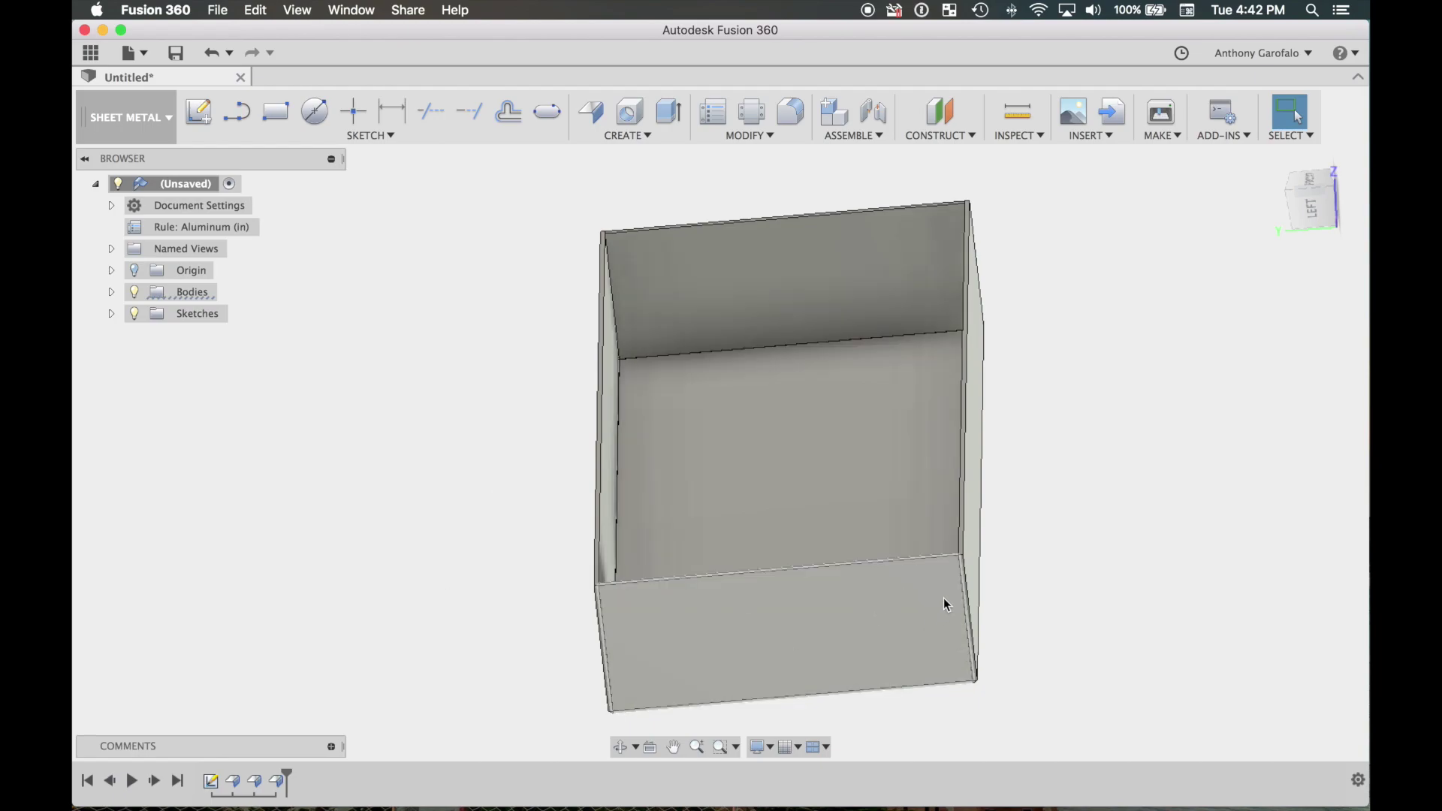
Add a flange 1.0 in high at 90 deg along the top edges of both end walls, pointing inward over the box.
middle_click_drag(959, 572, 1243, 458, "shift")
left_click(462, 417)
left_click(1213, 487)
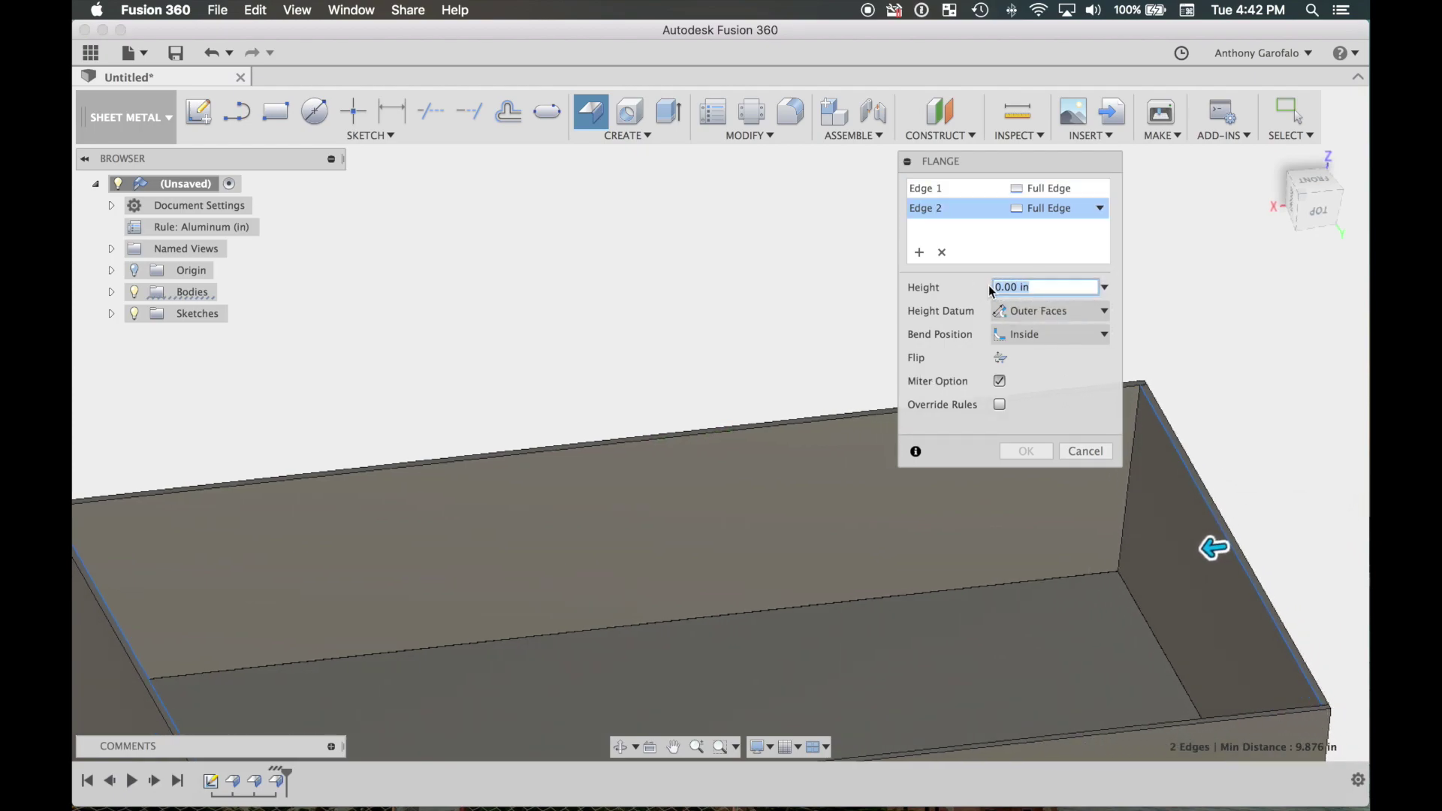
type("2.0")
left_click_drag(1025, 286, 993, 286)
type("1.0")
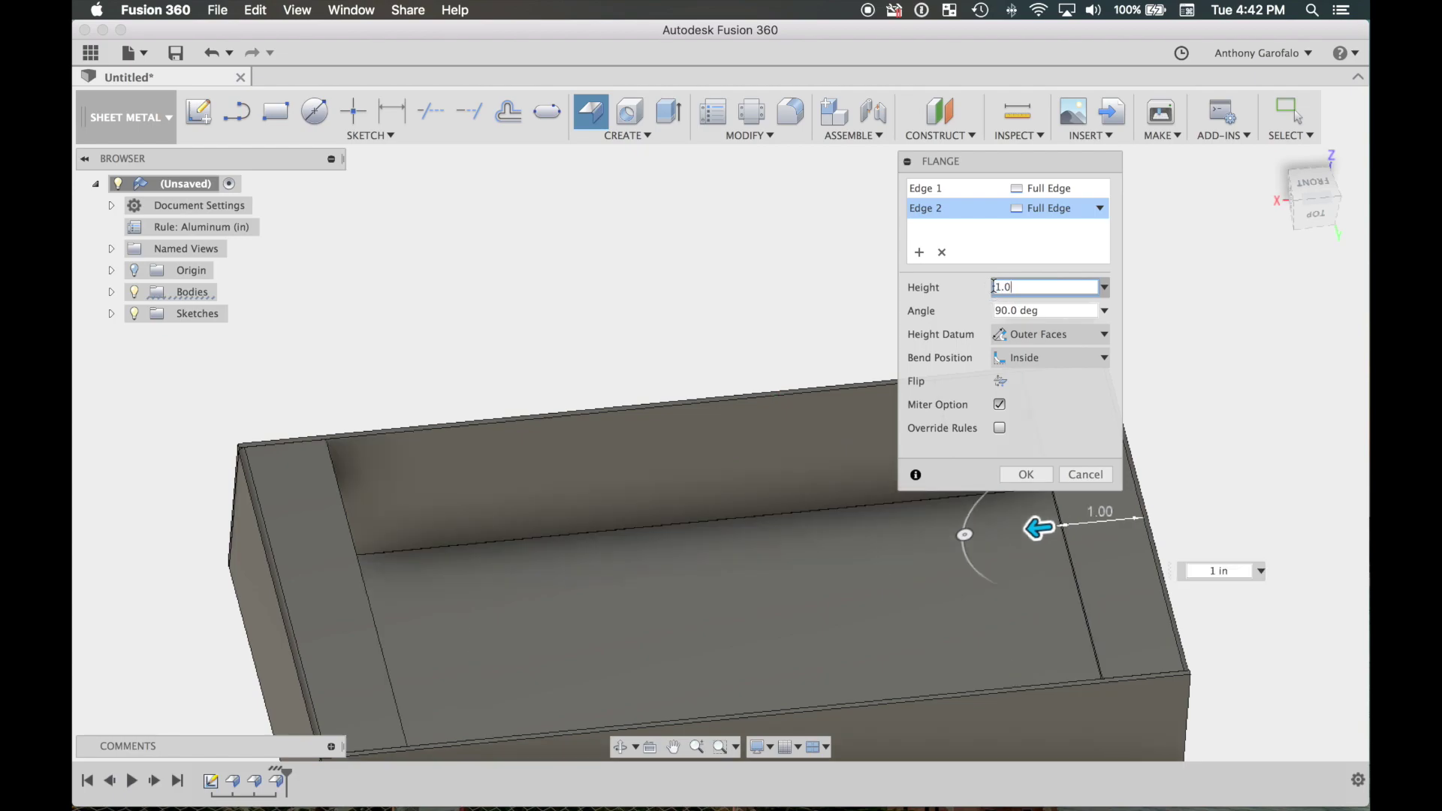
left_click(1030, 479)
Start a sketch on the top face of the inward end flange at the origin end and place four points, two near the corners of each end flange.
middle_click_drag(1031, 478, 996, 313, "shift")
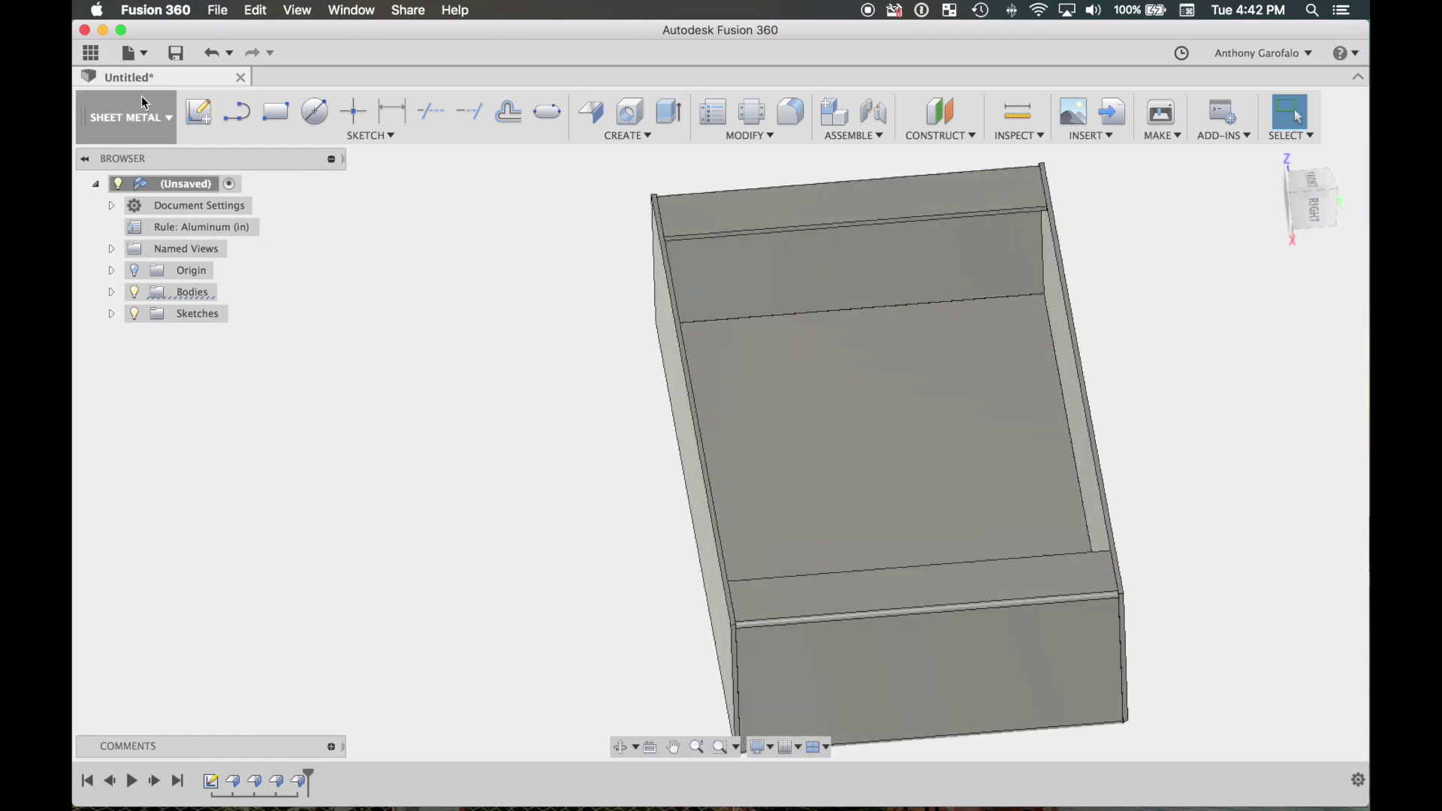
left_click(200, 118)
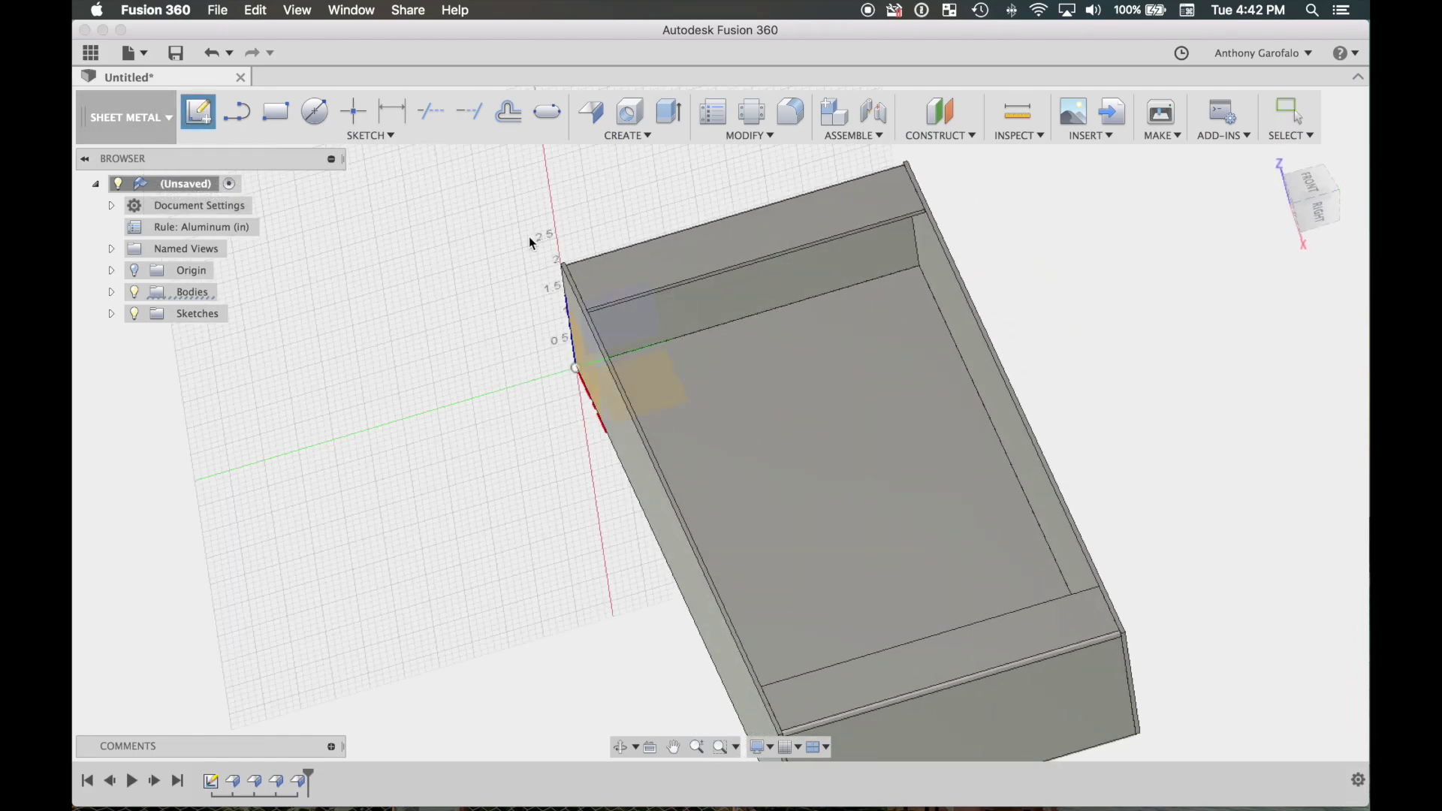
left_click(714, 249)
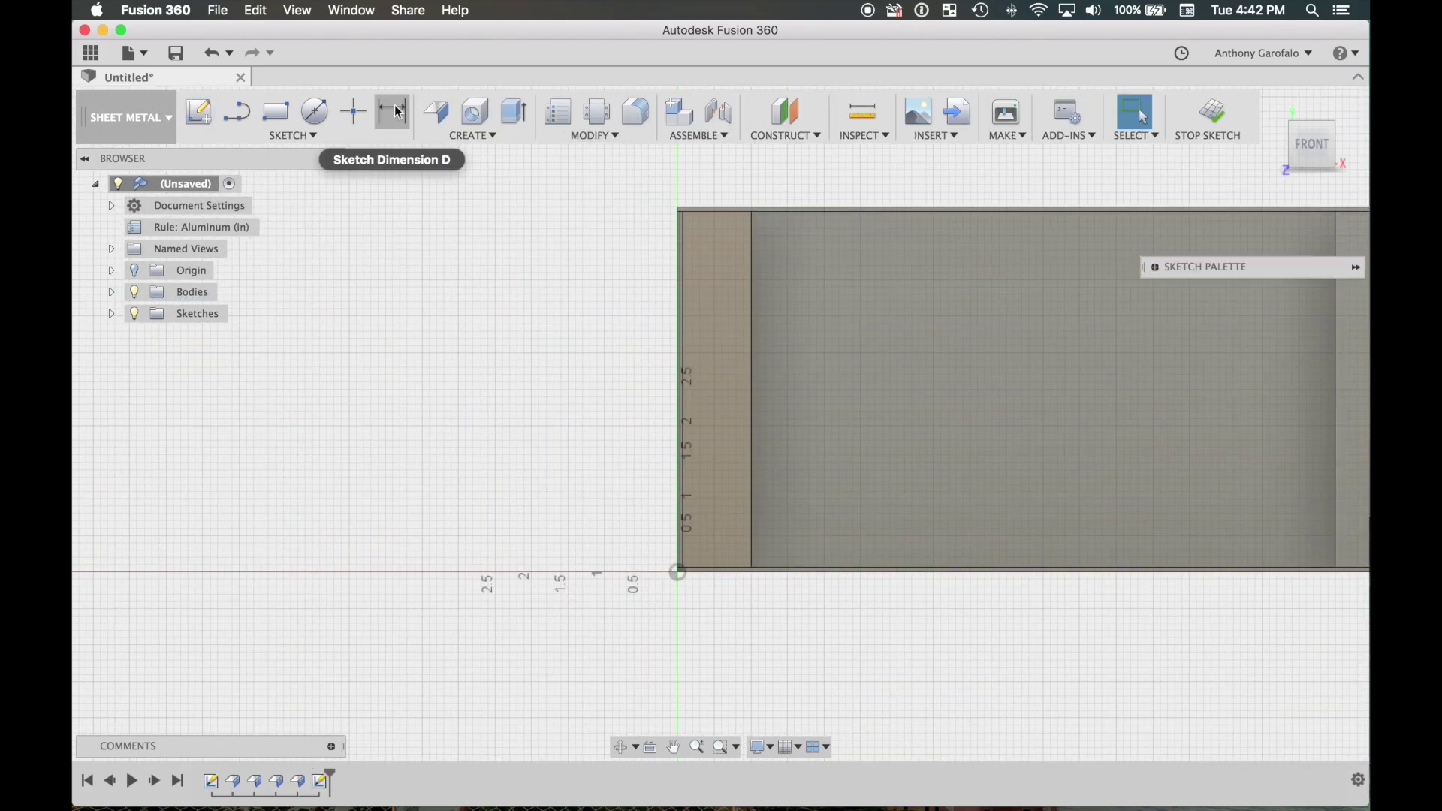
left_click(714, 243)
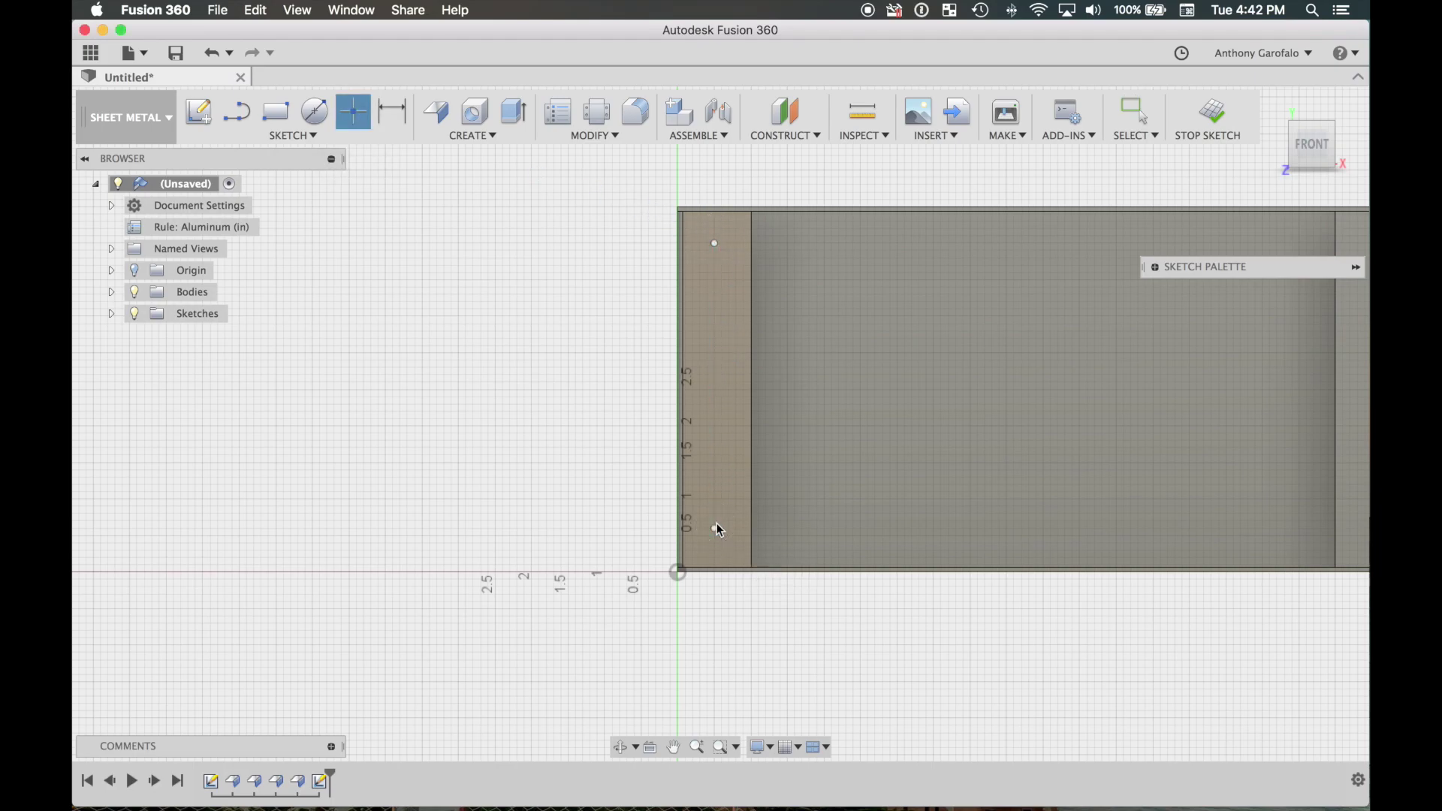
scroll(719, 529, "down", 5)
scroll(843, 450, "up", 3)
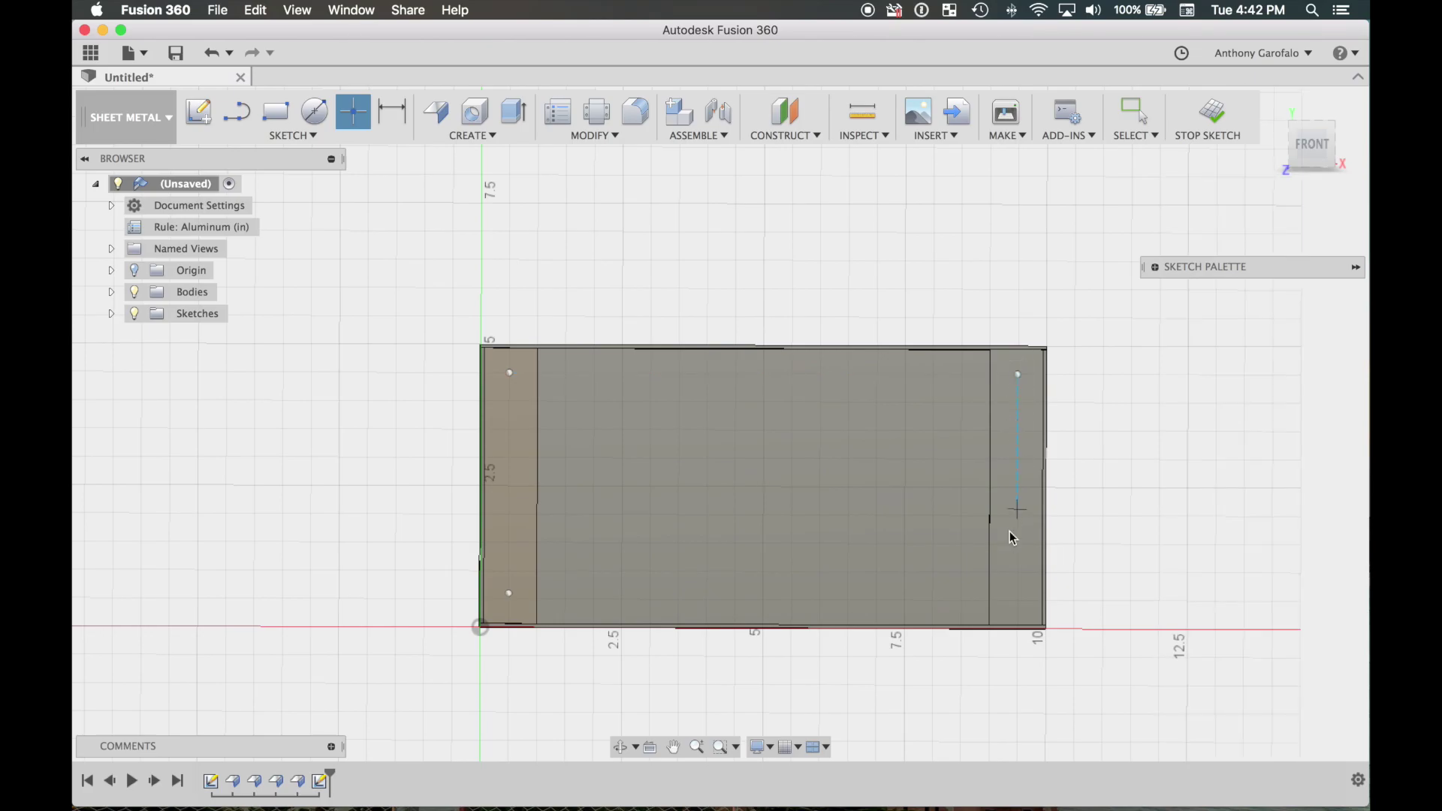
middle_click_drag(898, 320, 740, 224, "shift")
right_click(741, 224)
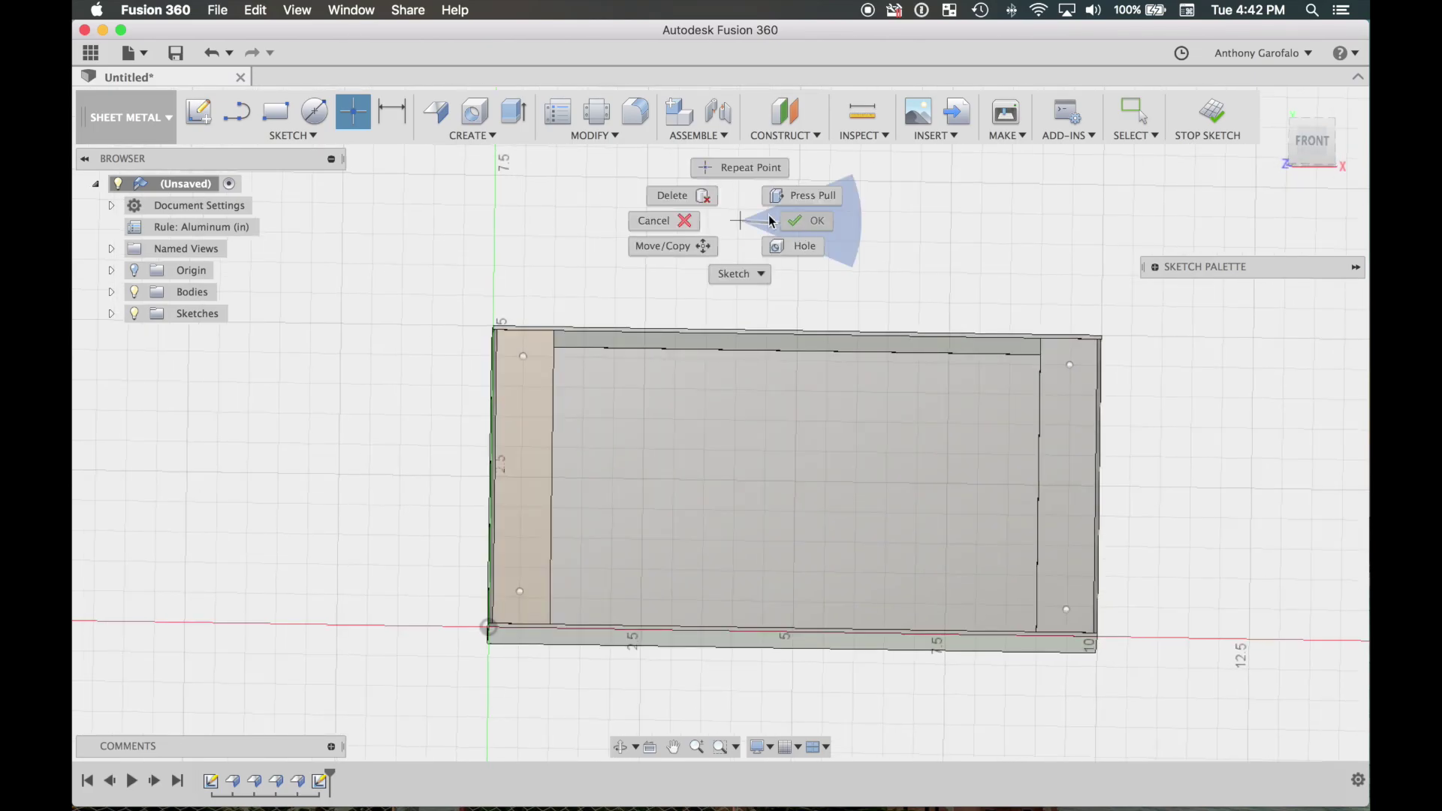
left_click(785, 225)
Dimension the origin-end flange's point farthest from the origin 0.25 in from the flange's short edge and 0.50 in from its inner edge.
scroll(455, 300, "up", 5)
left_click(381, 115)
scroll(533, 325, "up", 5)
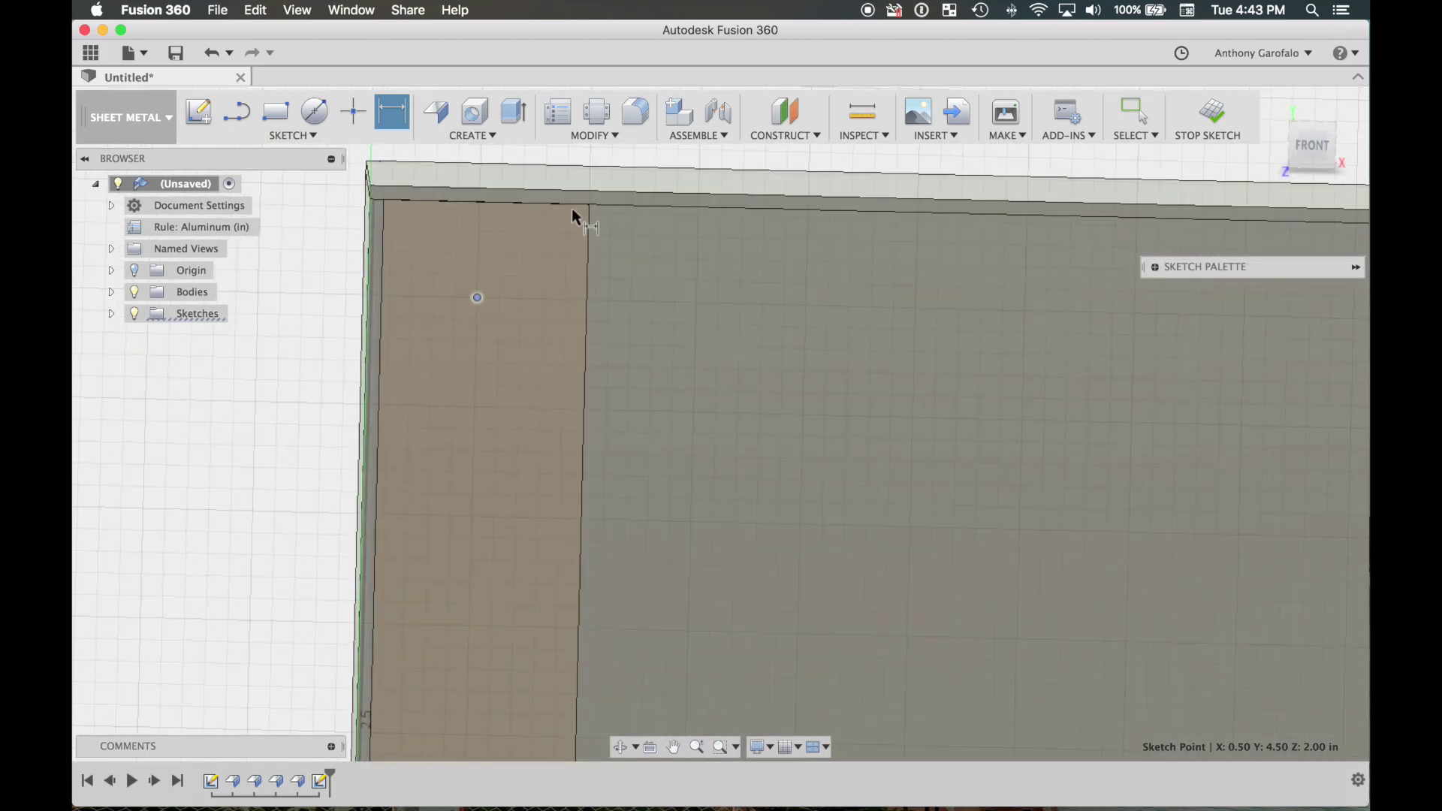
left_click(572, 205)
scroll(538, 257, "down", 3)
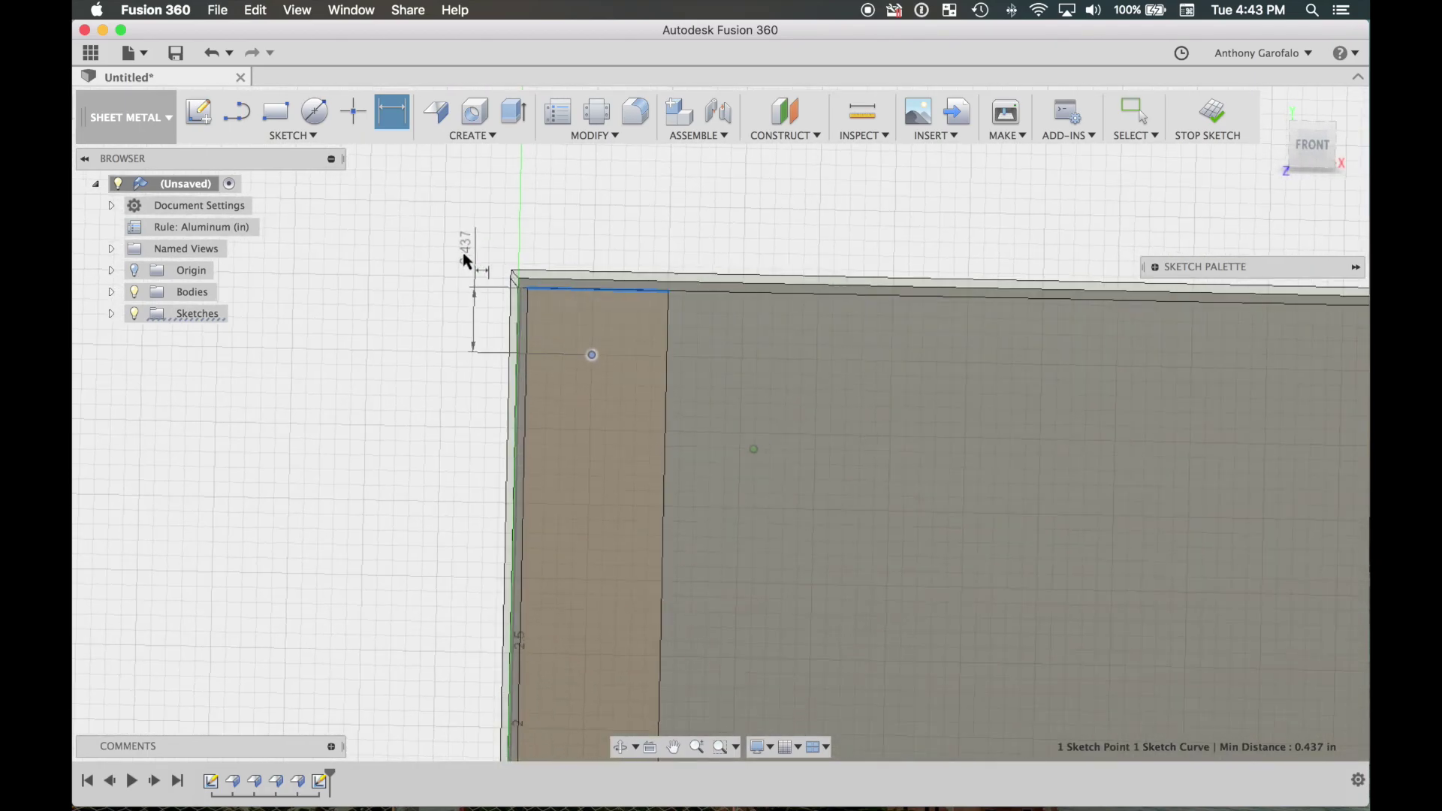
left_click(382, 253)
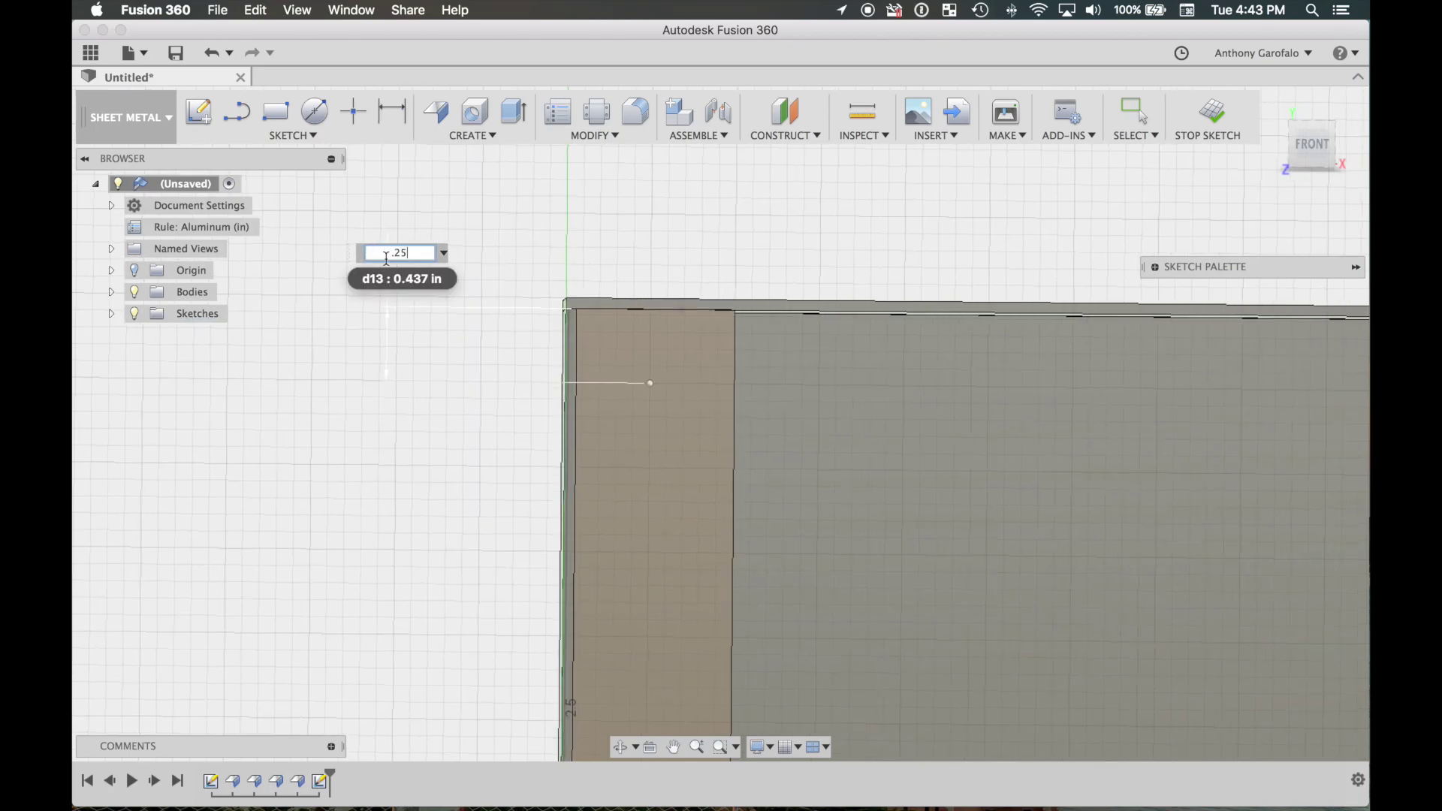
left_click(650, 351)
left_click(732, 362)
left_click(796, 266)
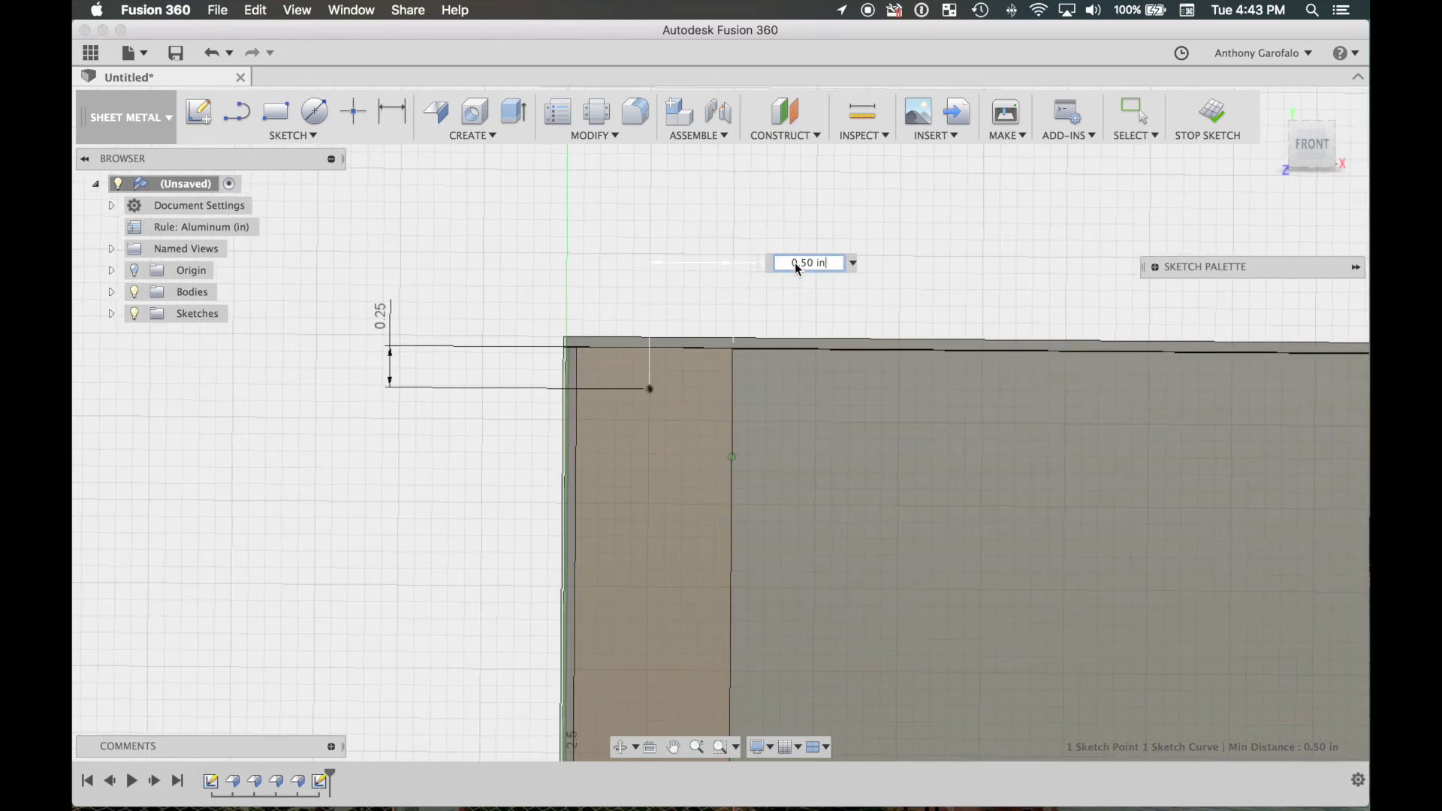
Dimension the point nearest the origin from the flange's inner edge, linking it to the first point's 0.50 in dimension (d14).
scroll(796, 266, "down", 5)
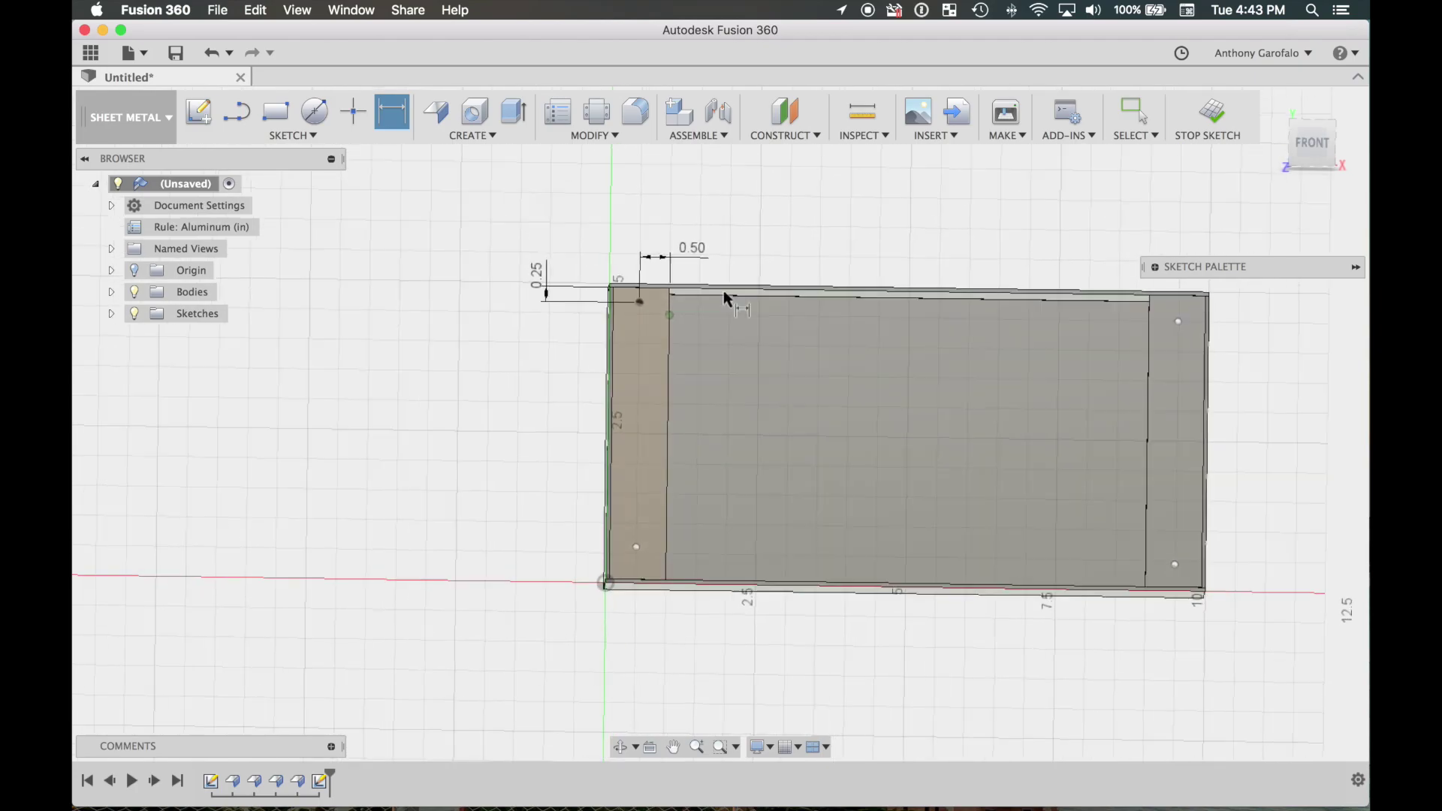
scroll(588, 504, "up", 3)
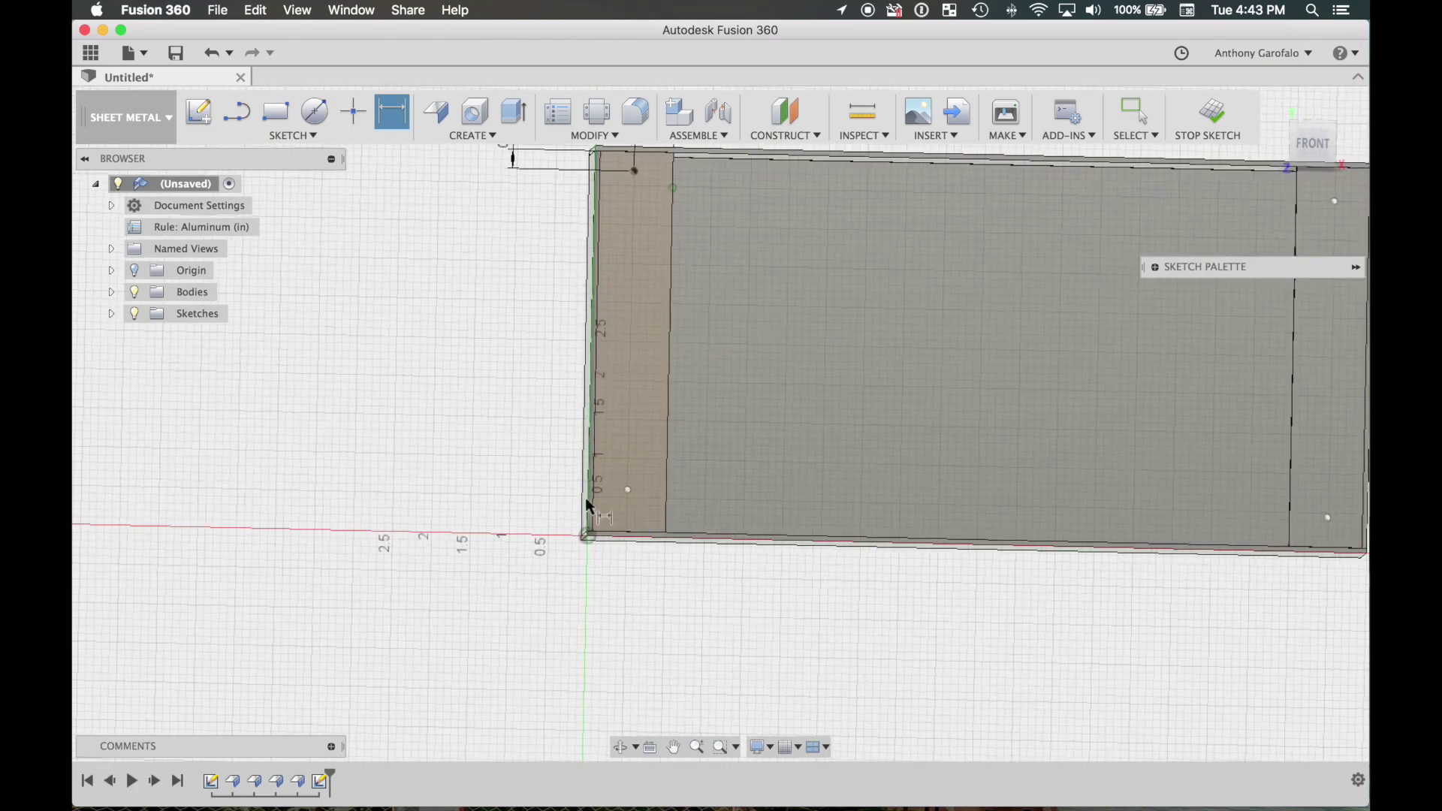
left_click(669, 491)
left_click(453, 439)
middle_click_drag(620, 233, 626, 293)
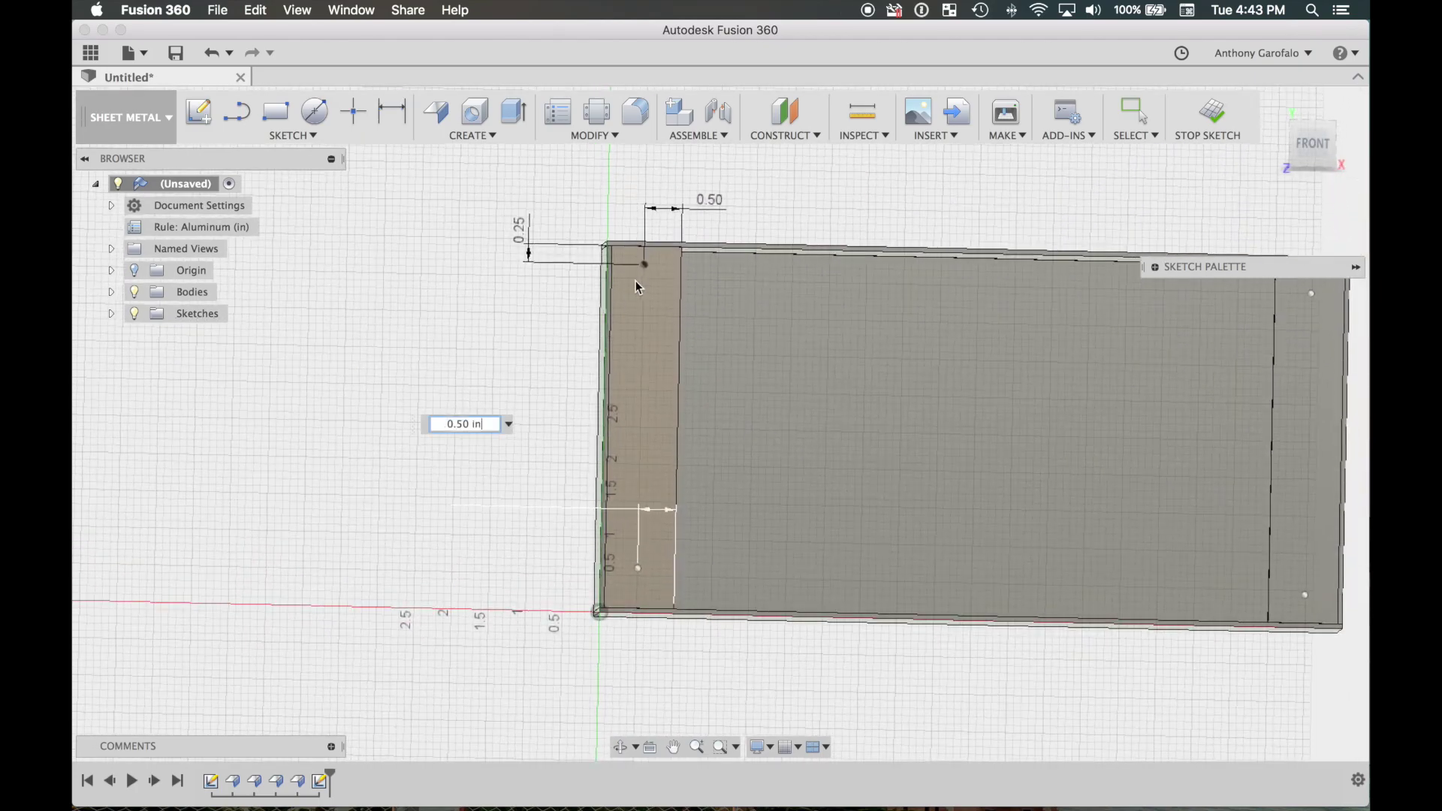
left_click(719, 203)
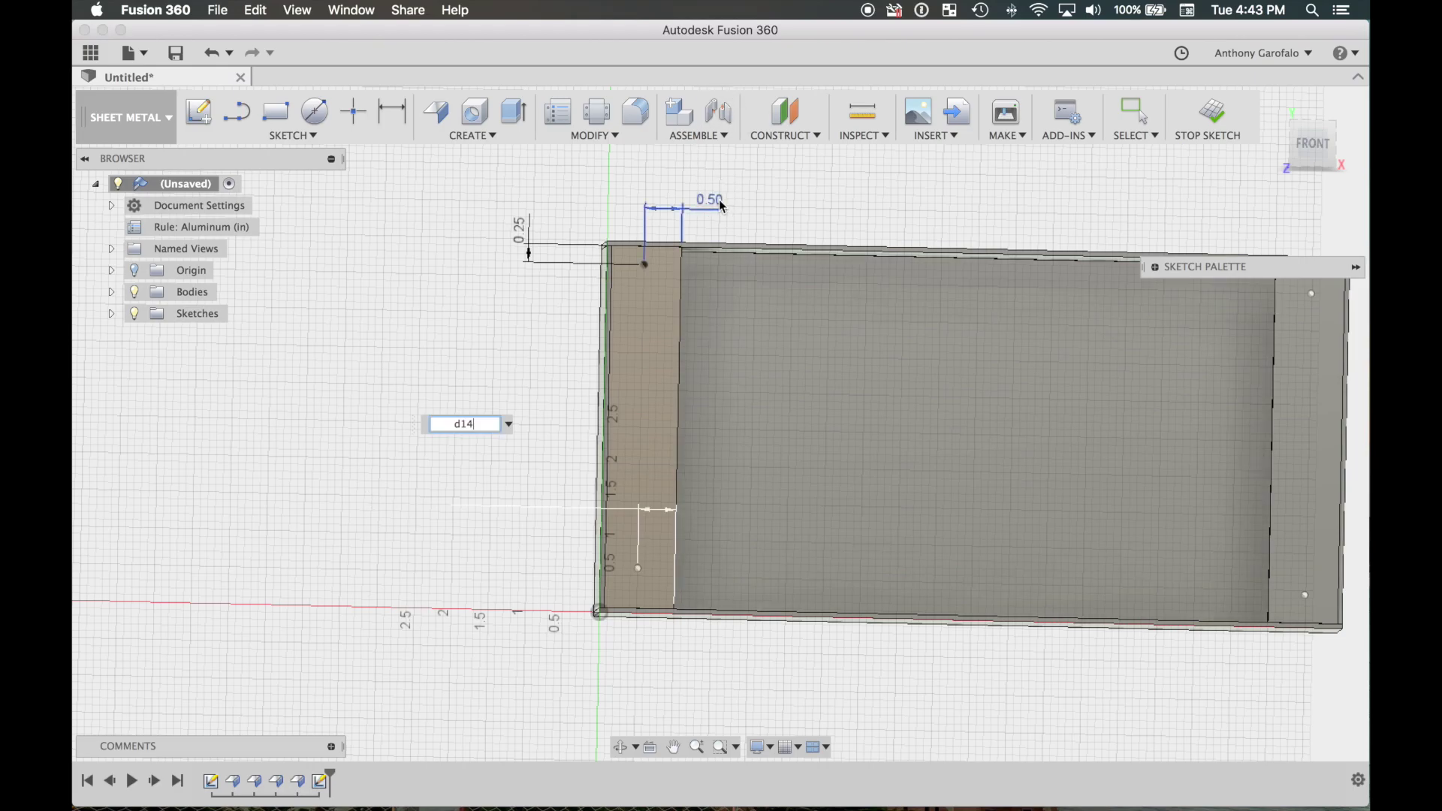
right_click(498, 317)
left_click(565, 311)
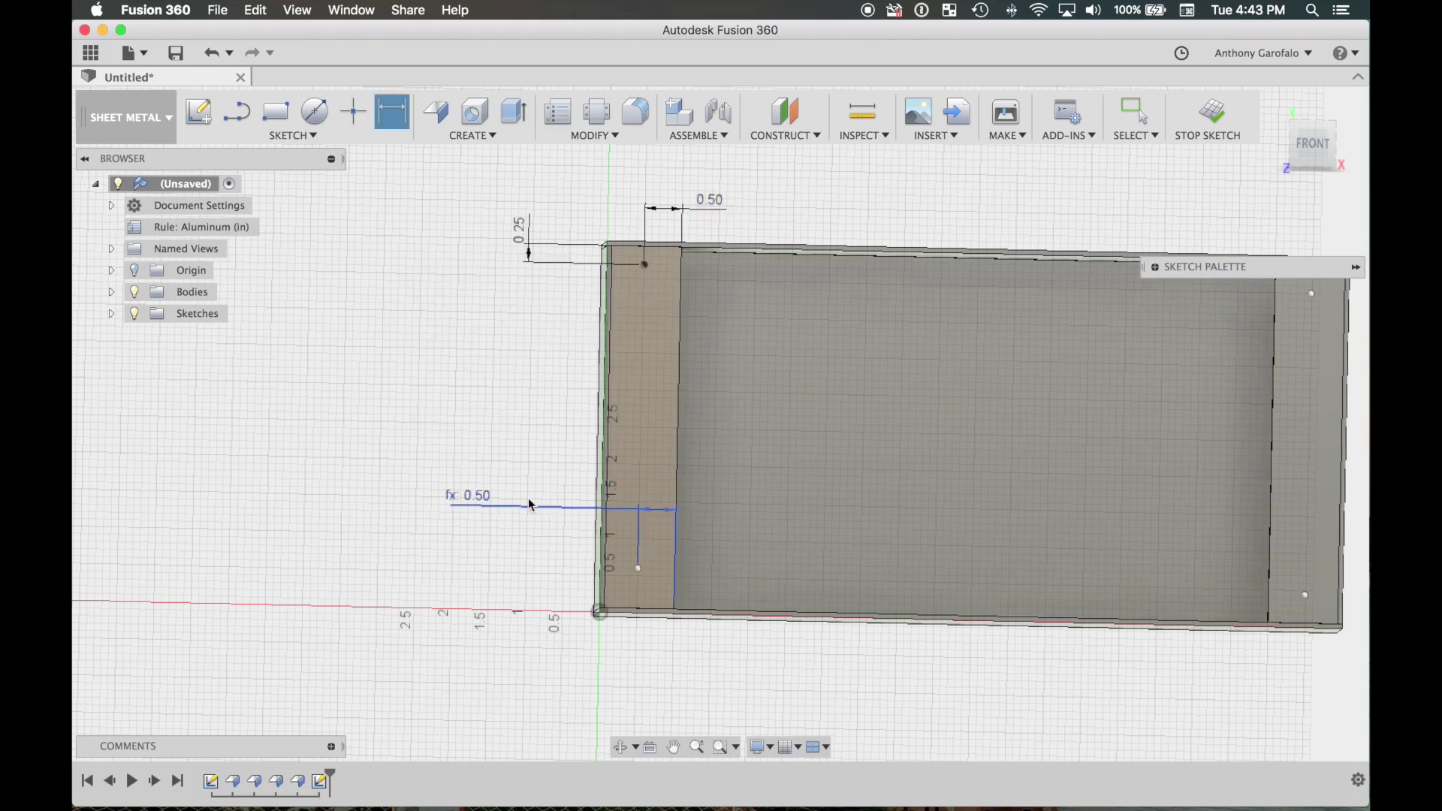
Dimension the point nearest the origin from the flange's short edge, linking it to the first point's 0.25 in dimension (d13).
scroll(704, 476, "down", 4)
scroll(752, 454, "up", 3)
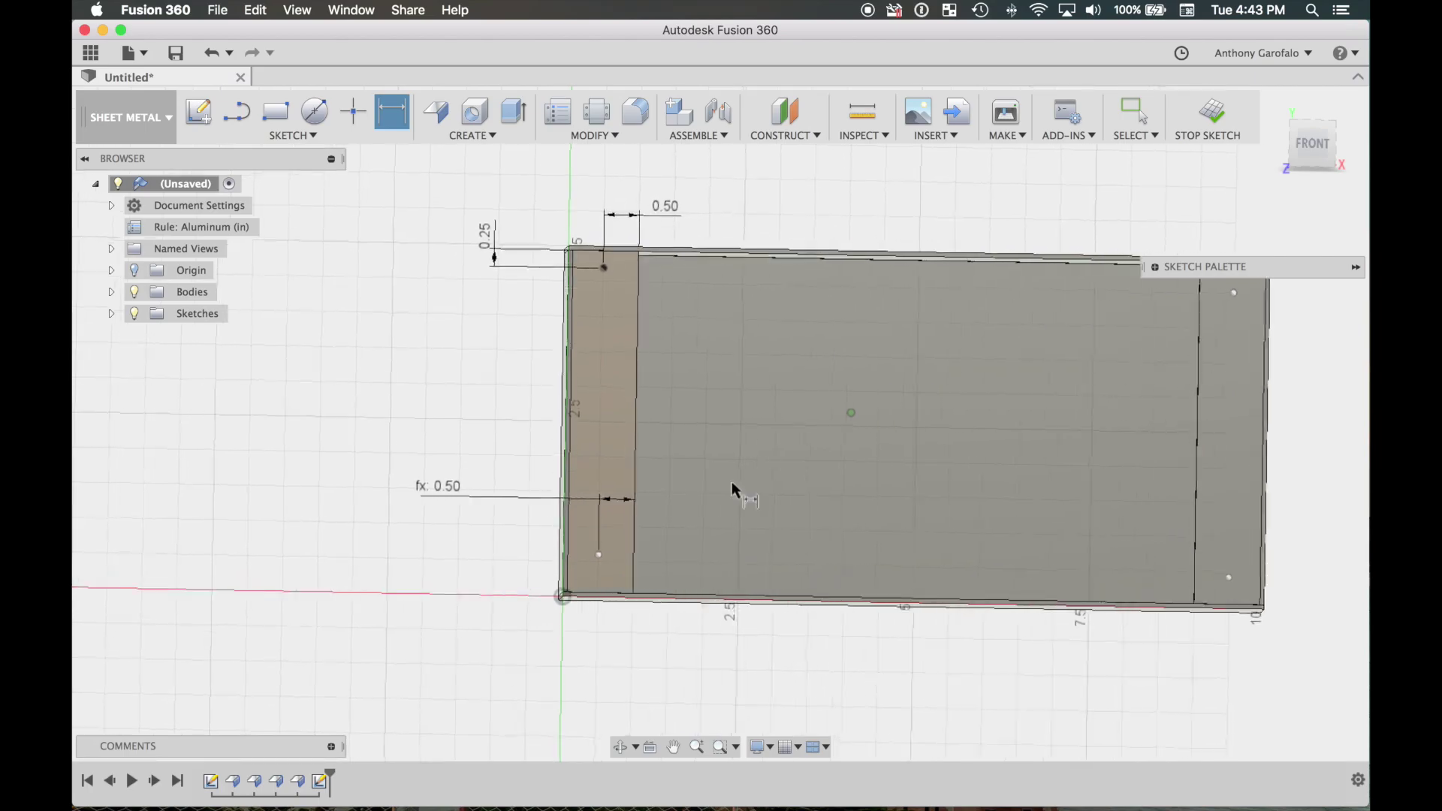
scroll(605, 564, "up", 1)
left_click(604, 556)
scroll(603, 557, "up", 5)
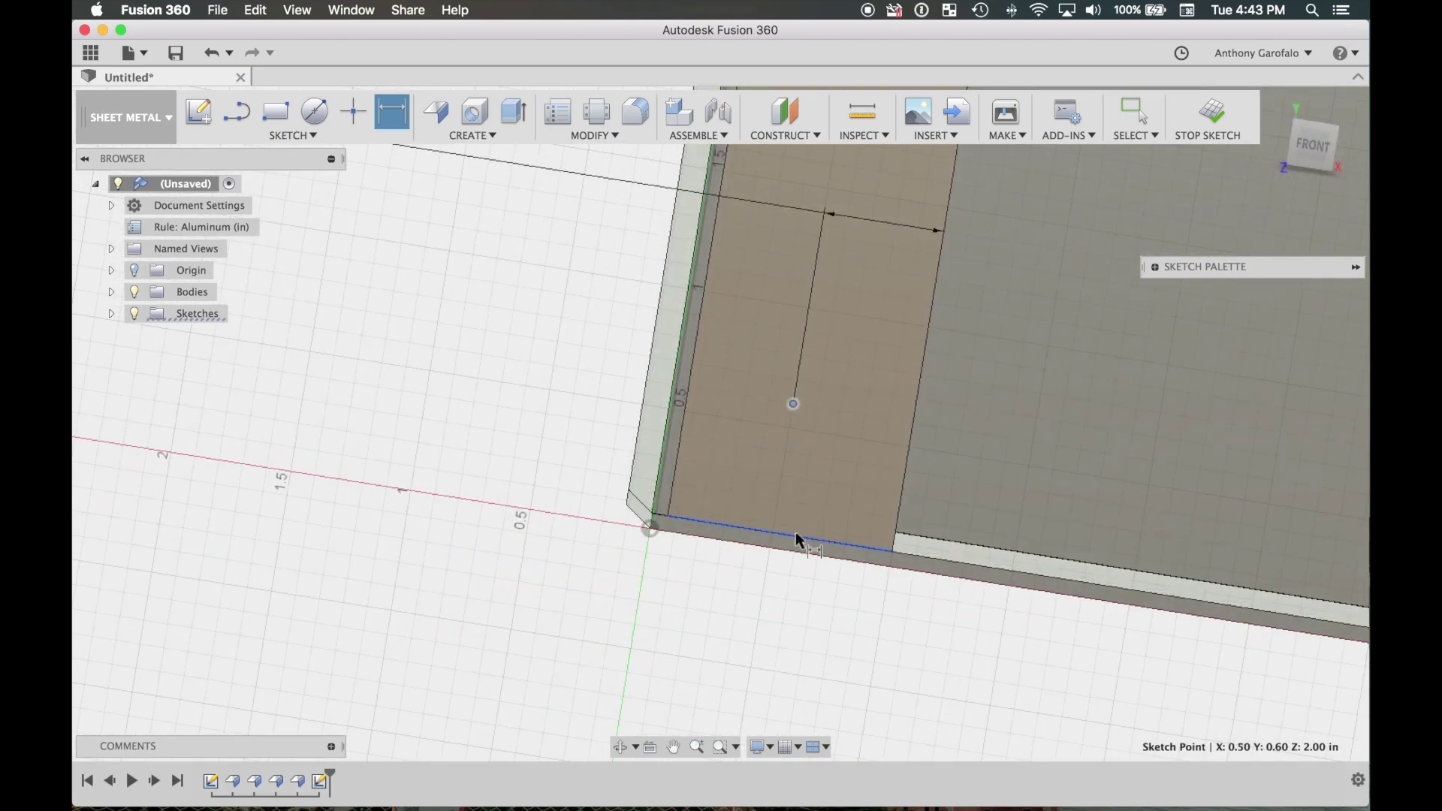
left_click(795, 533)
scroll(795, 533, "down", 3)
left_click(501, 636)
scroll(658, 318, "down", 4)
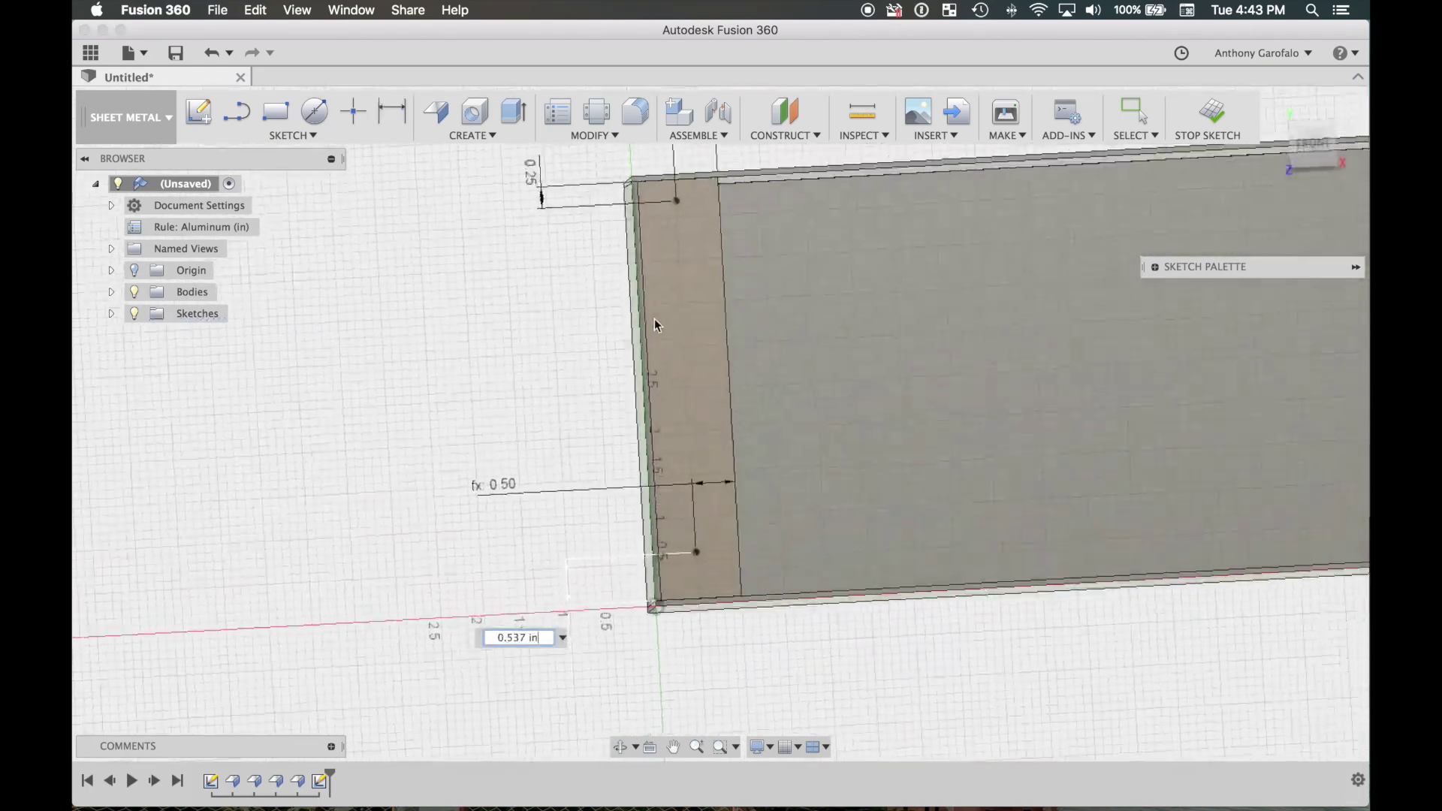
right_click(520, 522)
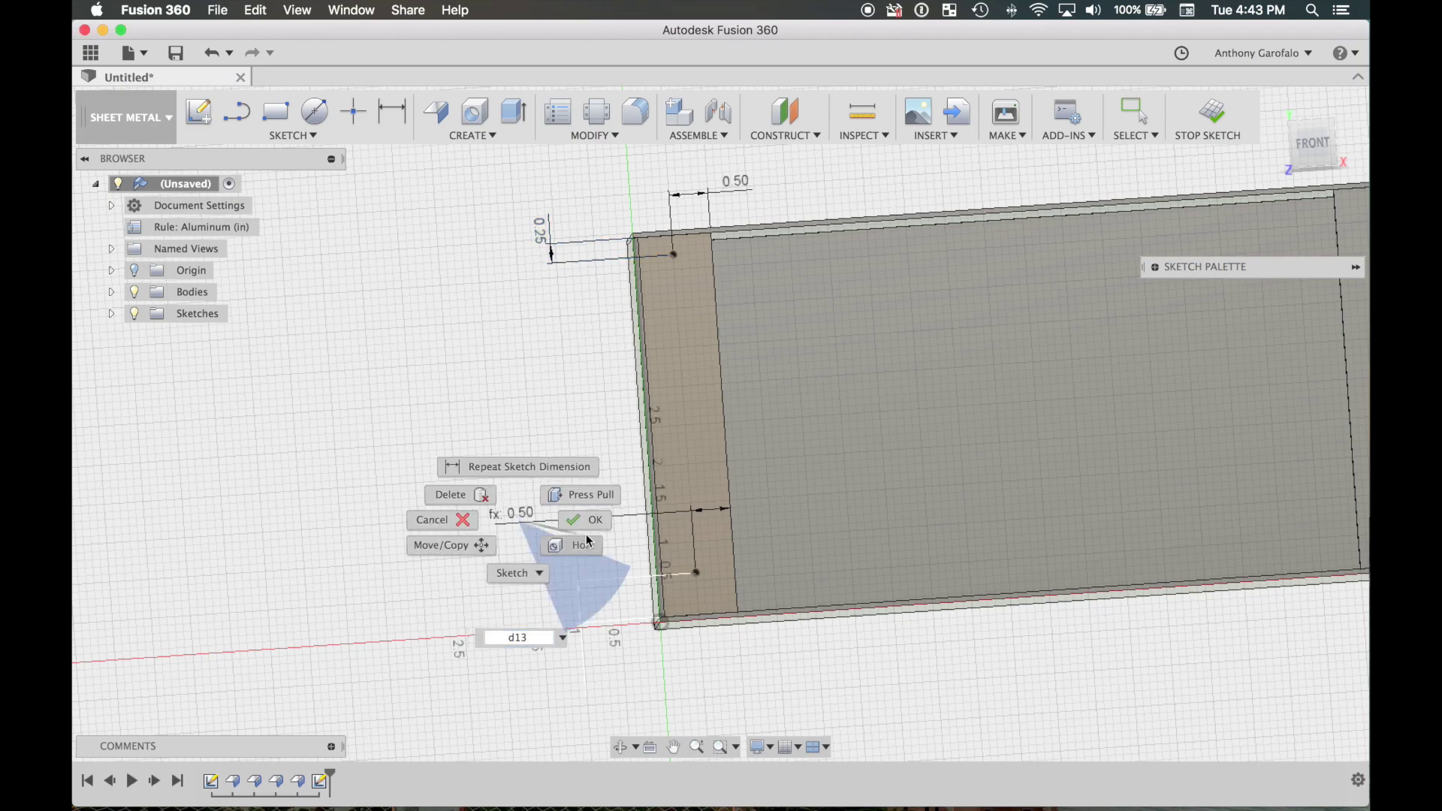
left_click(585, 519)
Dimension the opposite flange's upper point from that flange's inner edge, linking it to the 0.50 in dimension (d14).
scroll(762, 188, "down", 3)
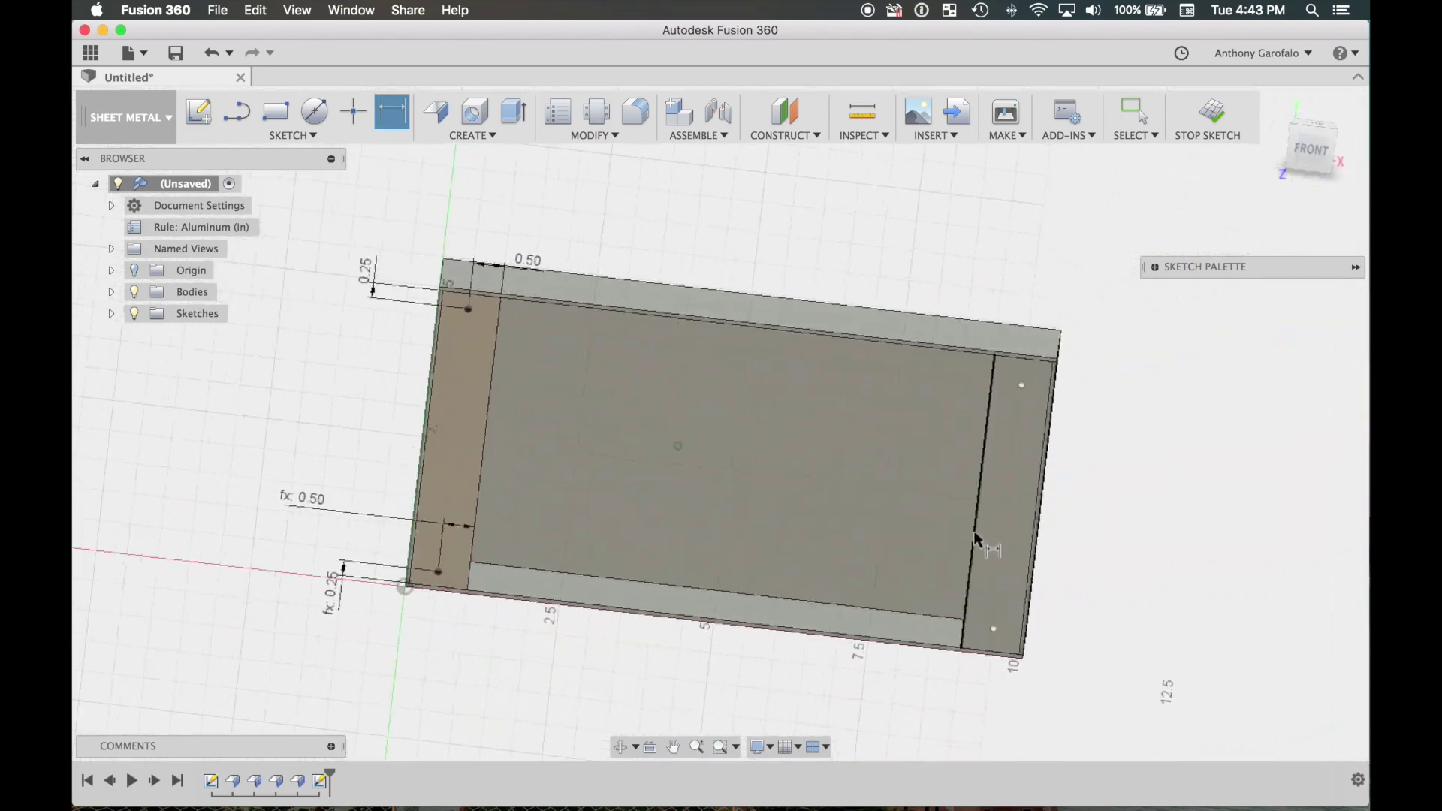
scroll(977, 536, "up", 5)
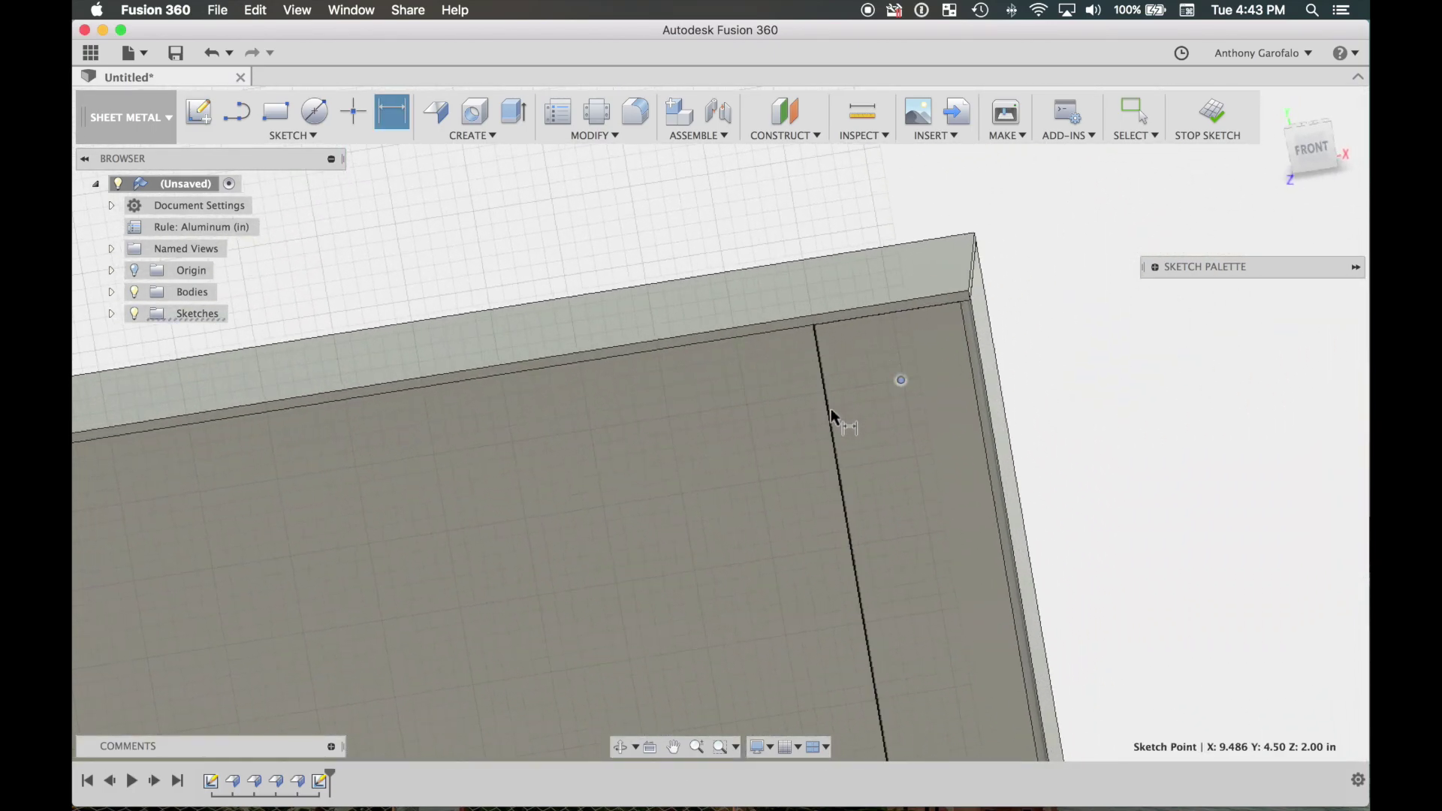
left_click(832, 417)
scroll(831, 416, "down", 3)
left_click(759, 358)
left_click(626, 260)
scroll(510, 350, "down", 3)
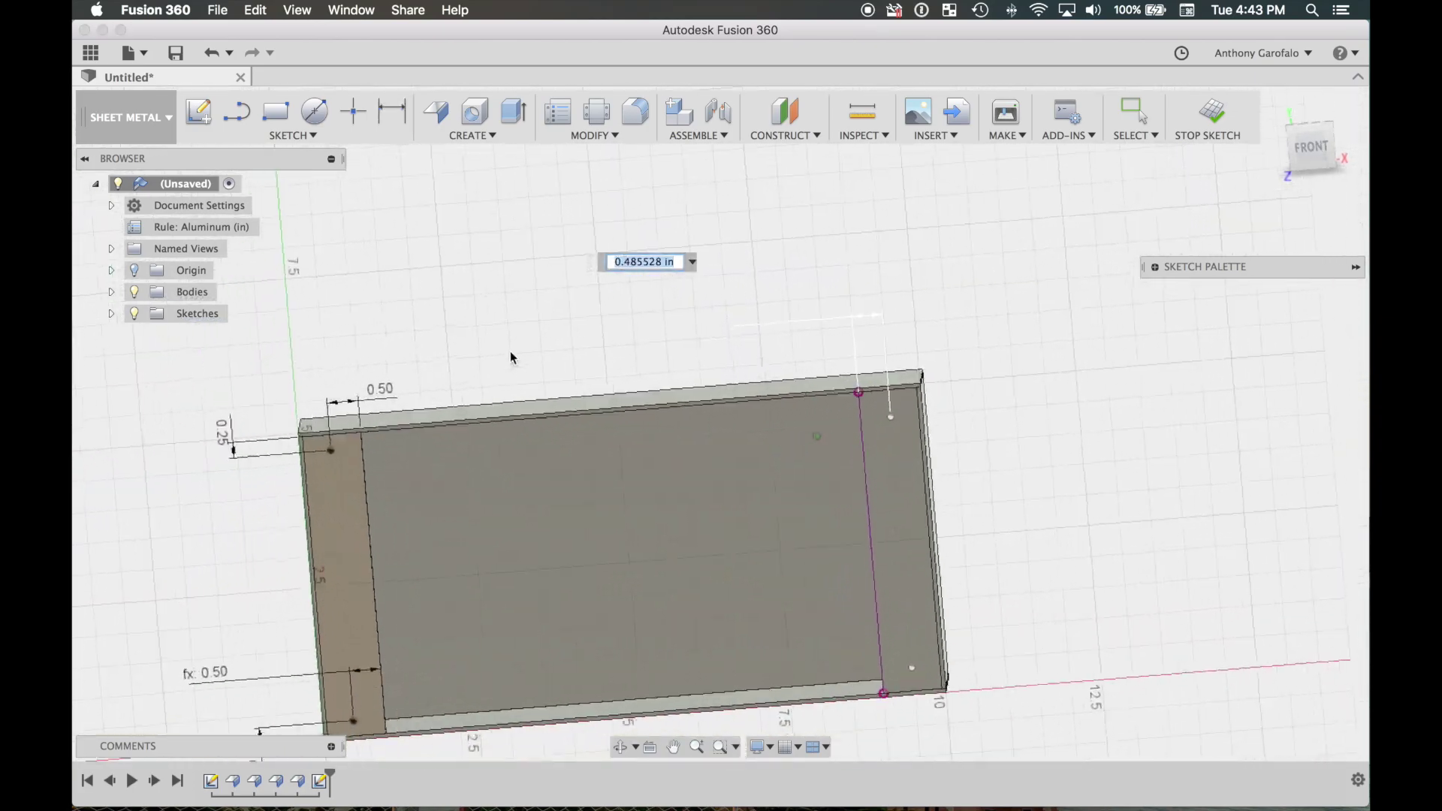
left_click(380, 386)
scroll(525, 379, "up", 3)
right_click(627, 368)
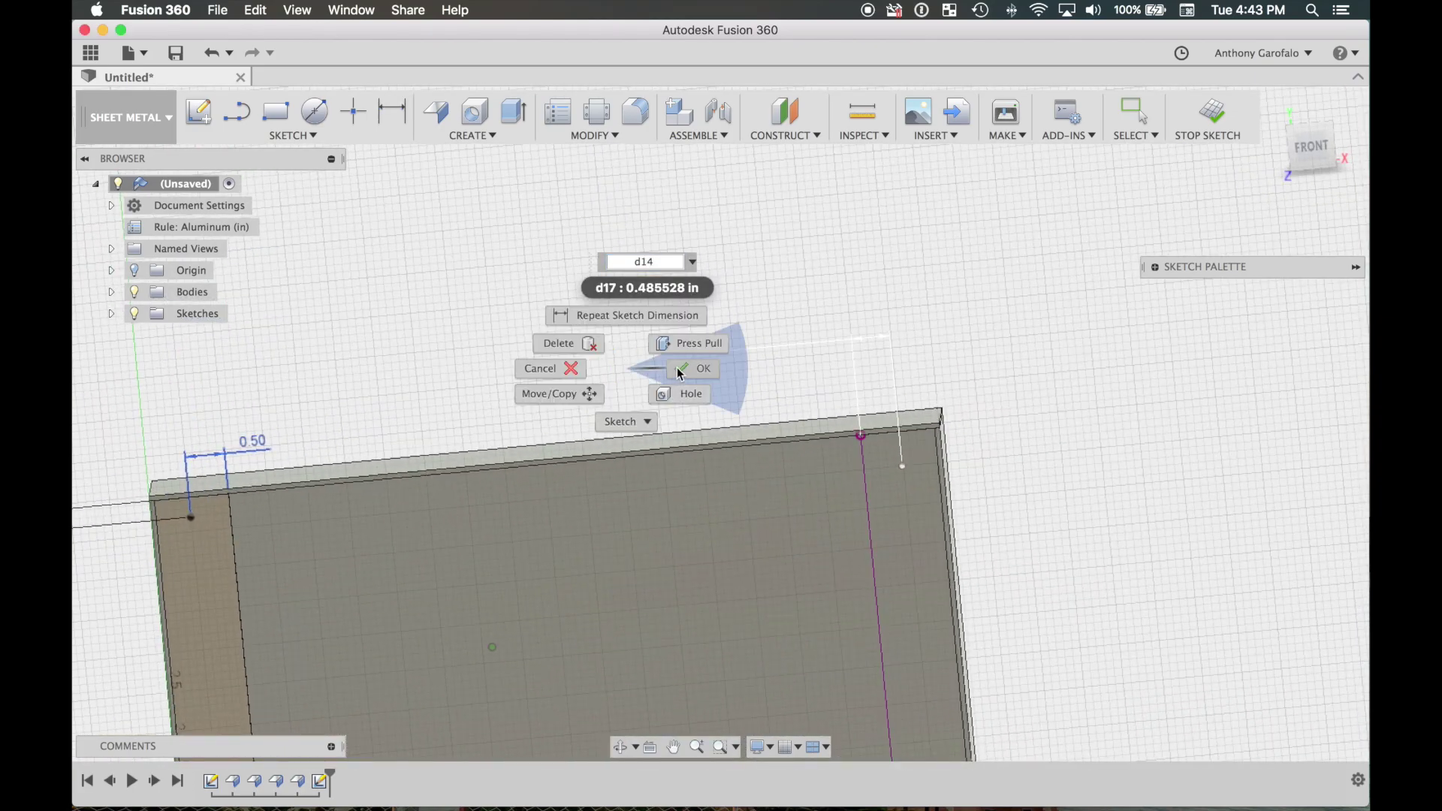
left_click(679, 369)
Dimension the opposite flange's upper point from the flange's short edge, linking it to the 0.25 in dimension (d13).
scroll(966, 499, "up", 2)
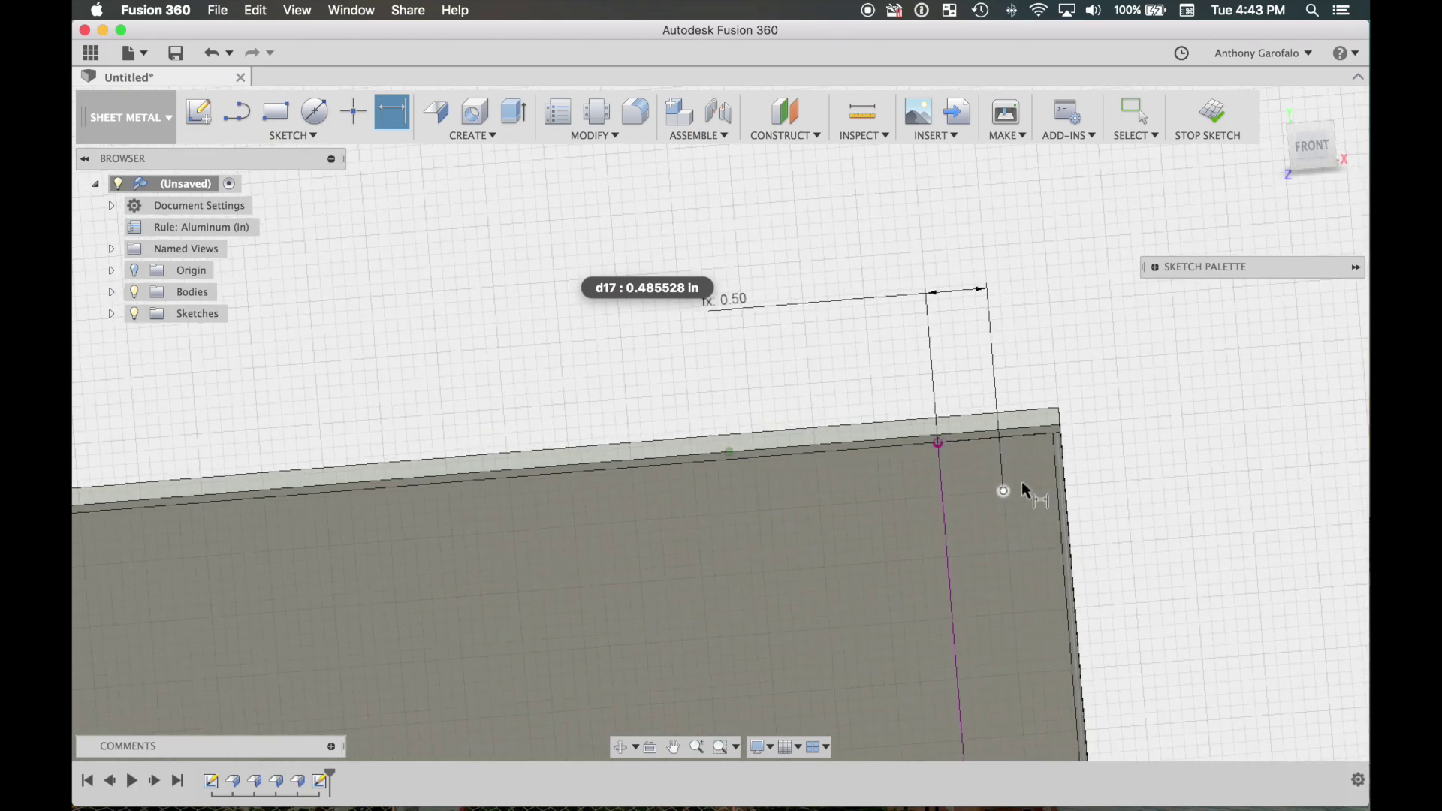
scroll(1020, 482, "up", 3)
middle_click_drag(1083, 452, 1174, 430, "shift")
scroll(1171, 481, "up", 3)
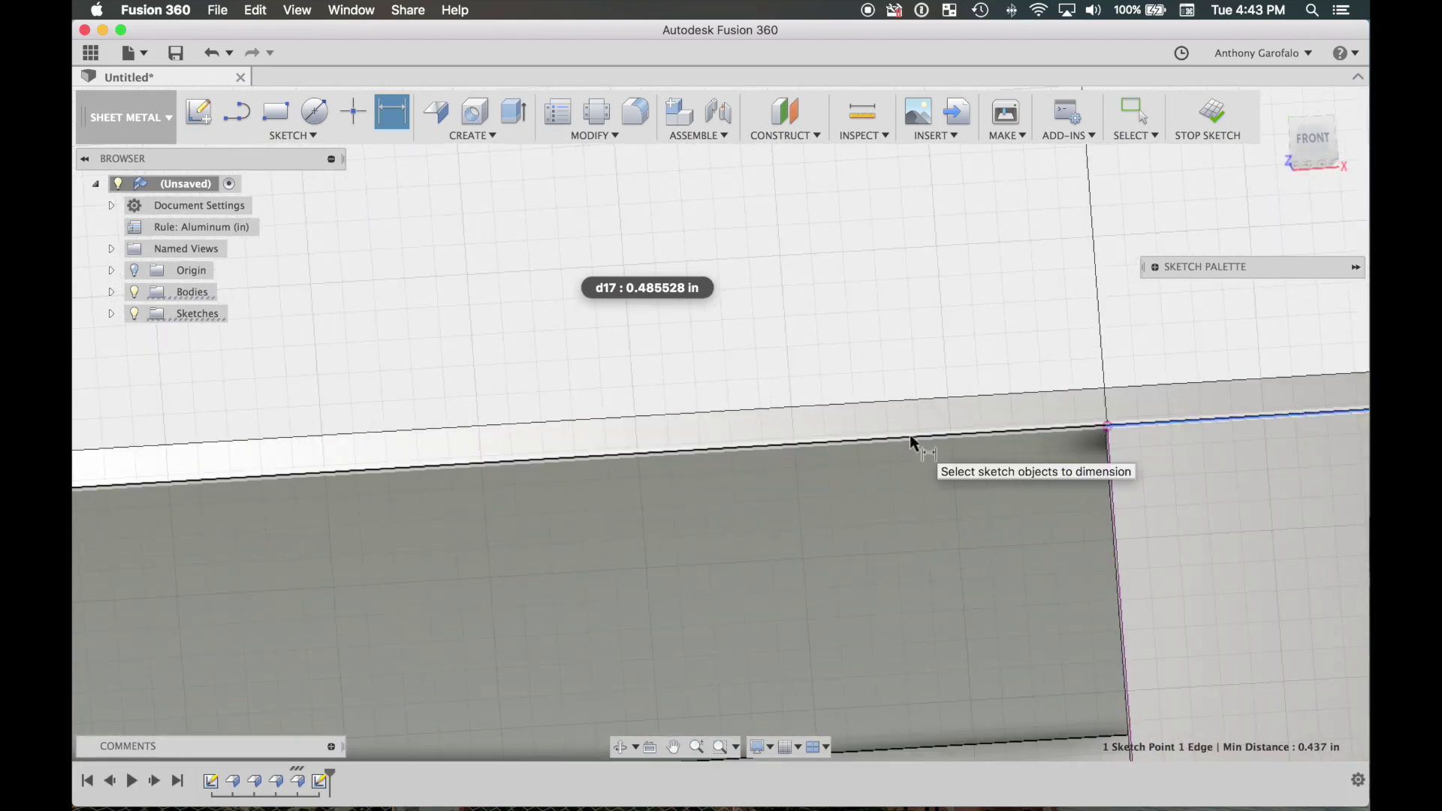
scroll(968, 495, "down", 5)
left_click(907, 329)
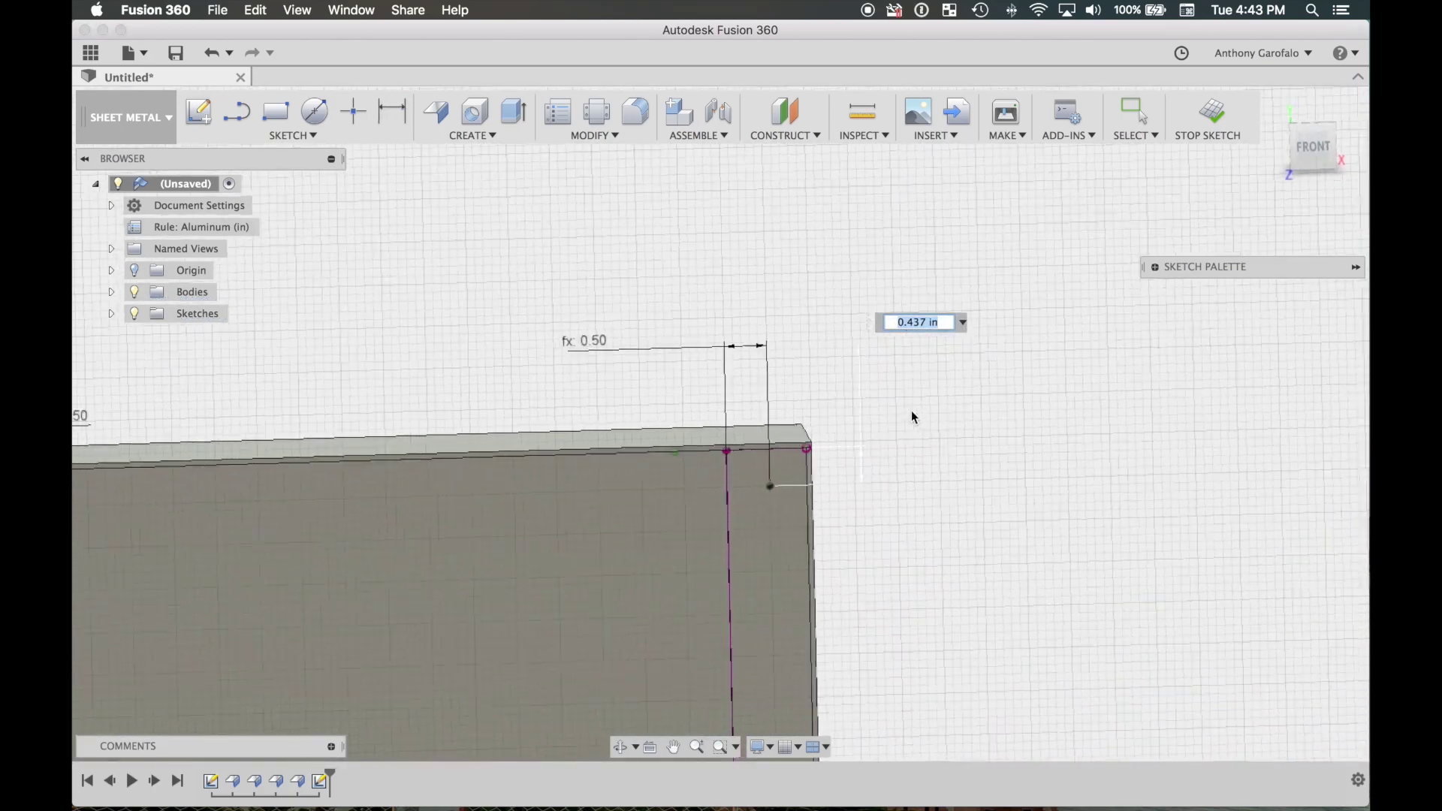
scroll(750, 396, "down", 5)
right_click(642, 246)
left_click(698, 246)
Dimension the opposite flange's lower point from that flange's inner edge, linking it to the 0.25 in dimension (d13).
scroll(900, 552, "up", 5)
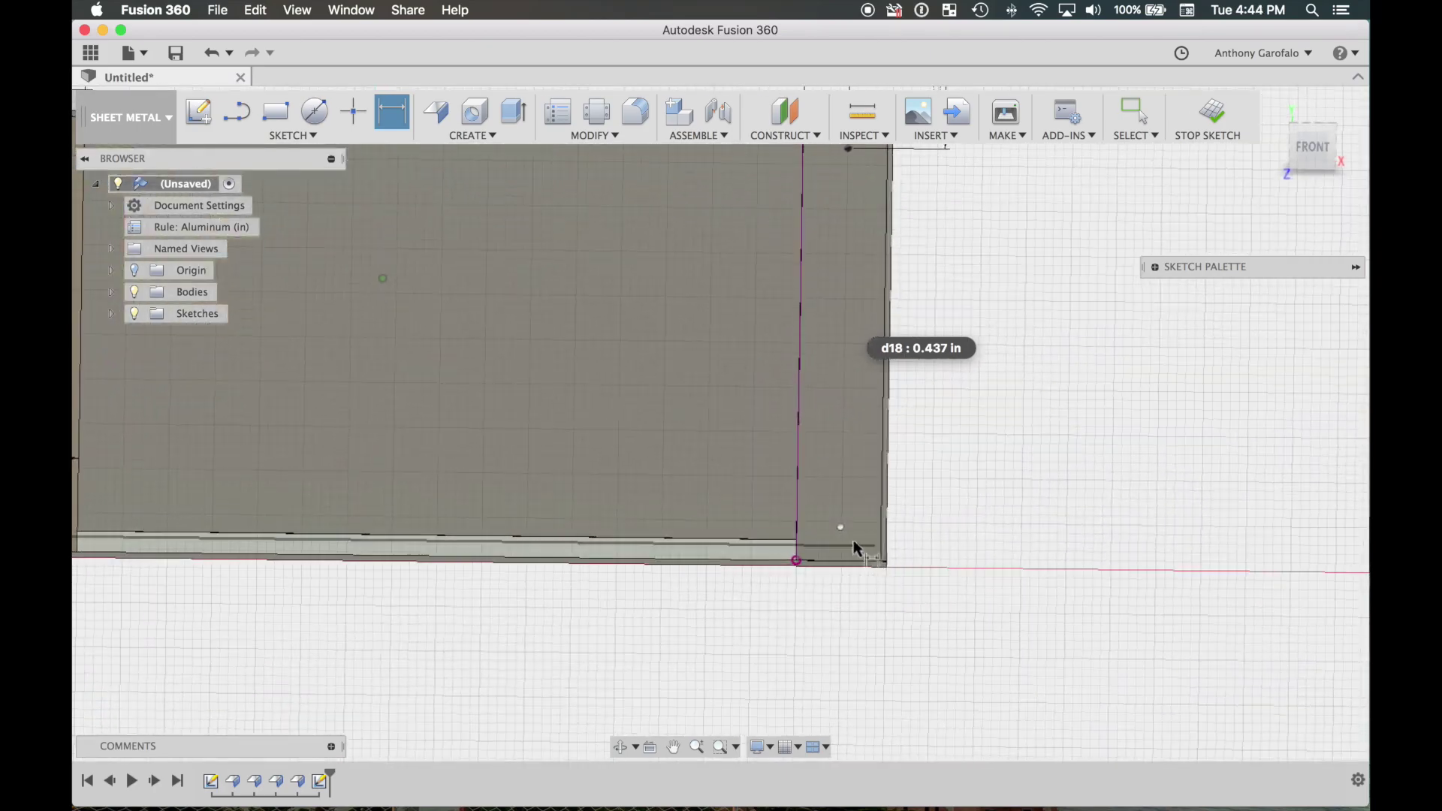
left_click(841, 527)
left_click(798, 519)
scroll(789, 571, "down", 3)
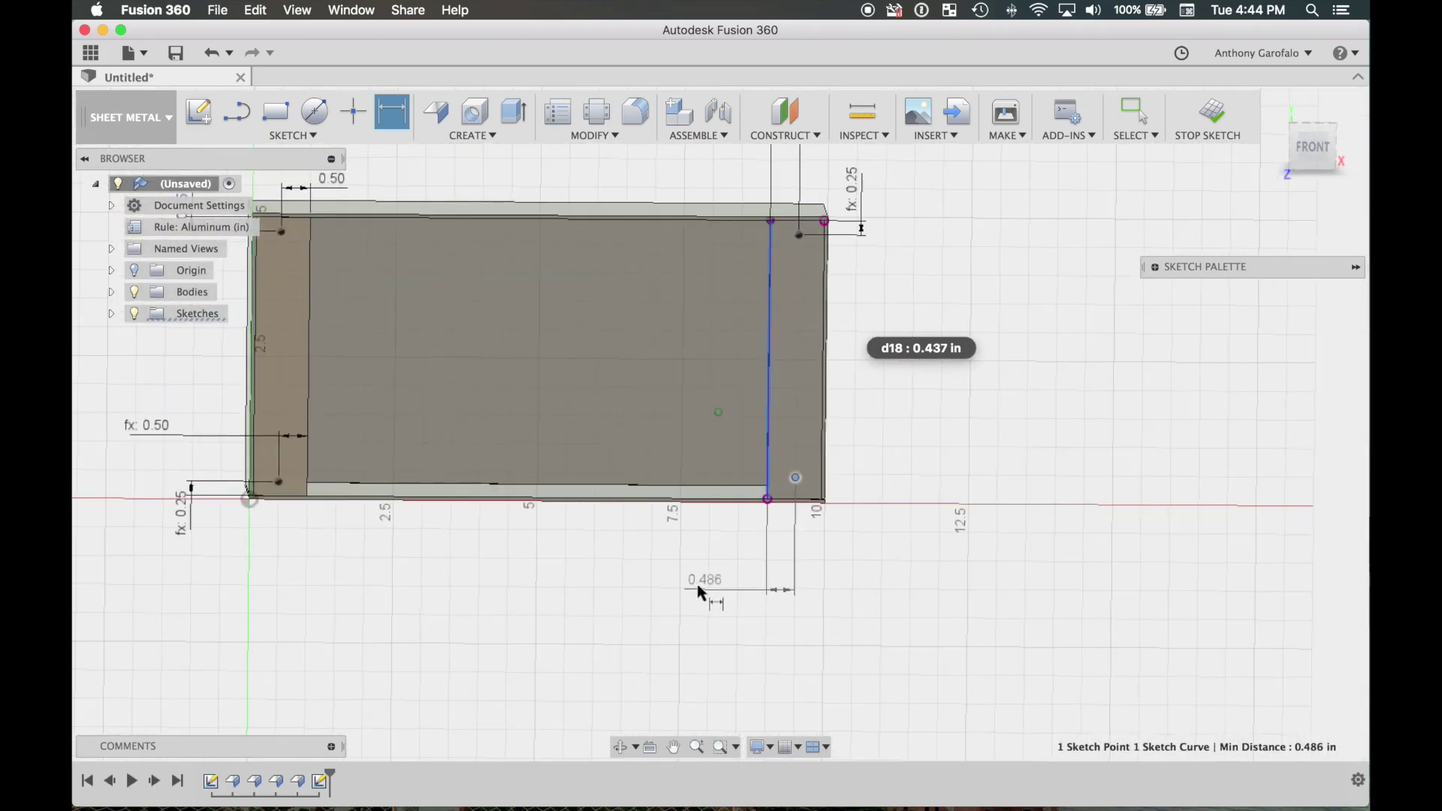
scroll(683, 585, "down", 2)
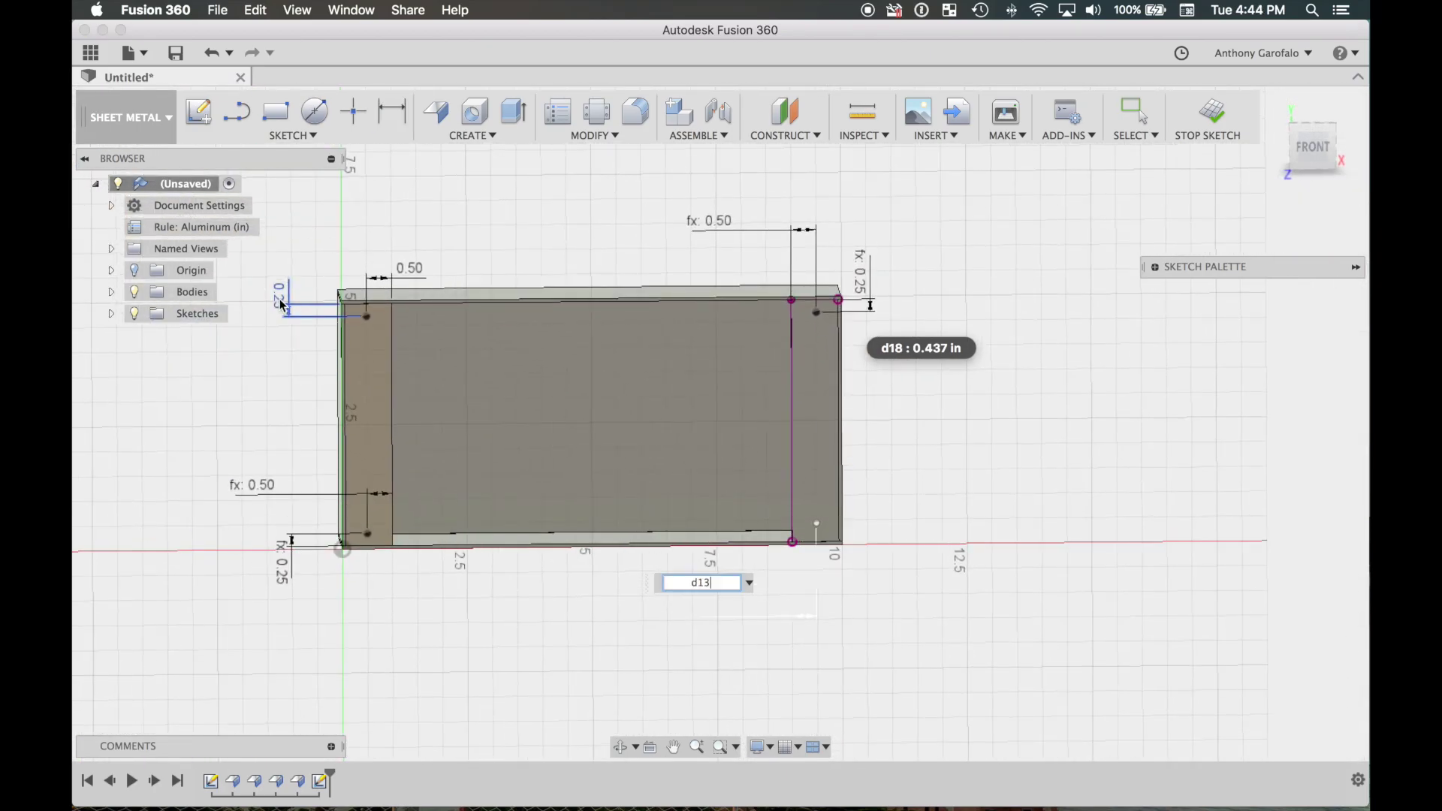
scroll(275, 300, "down", 1)
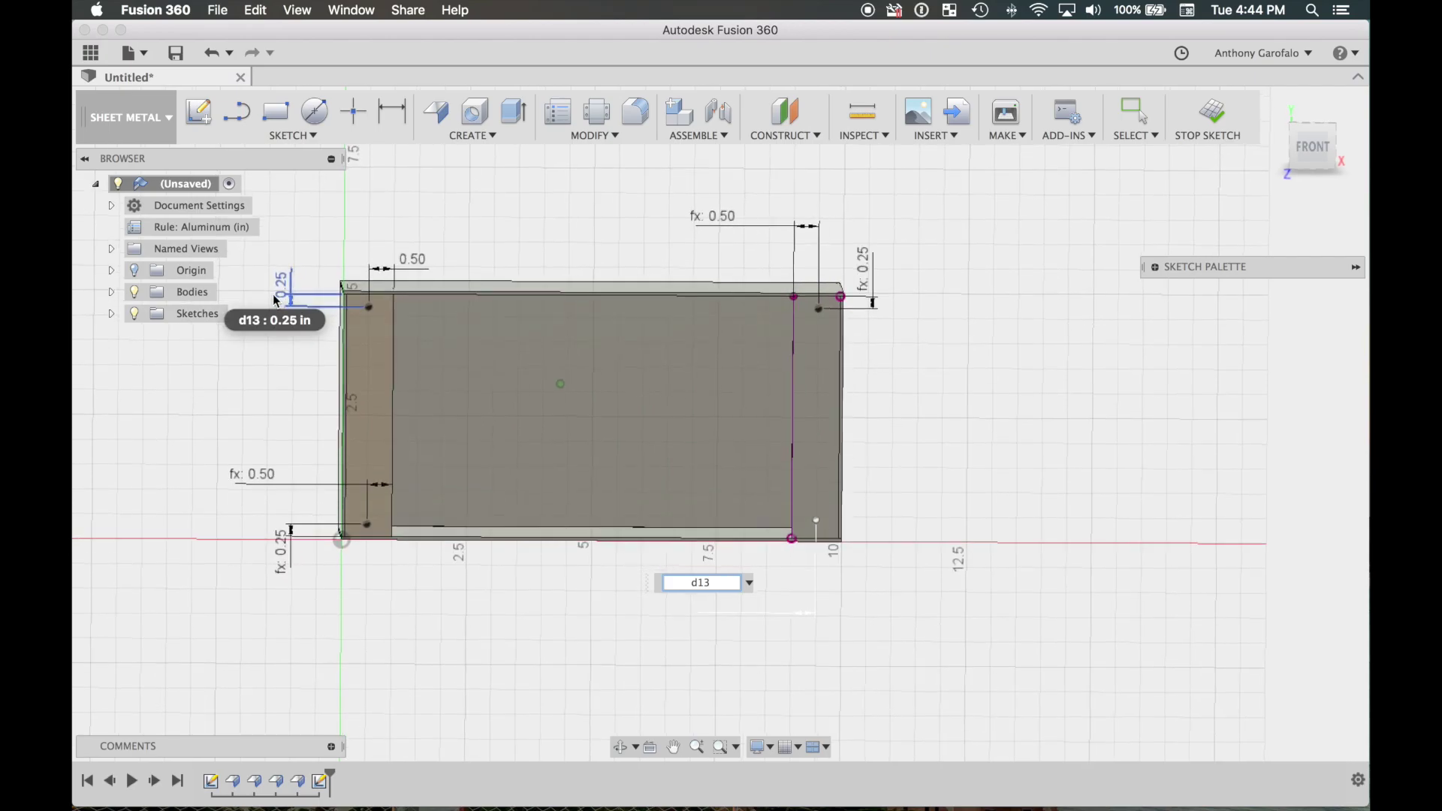
right_click(829, 624)
left_click(903, 629)
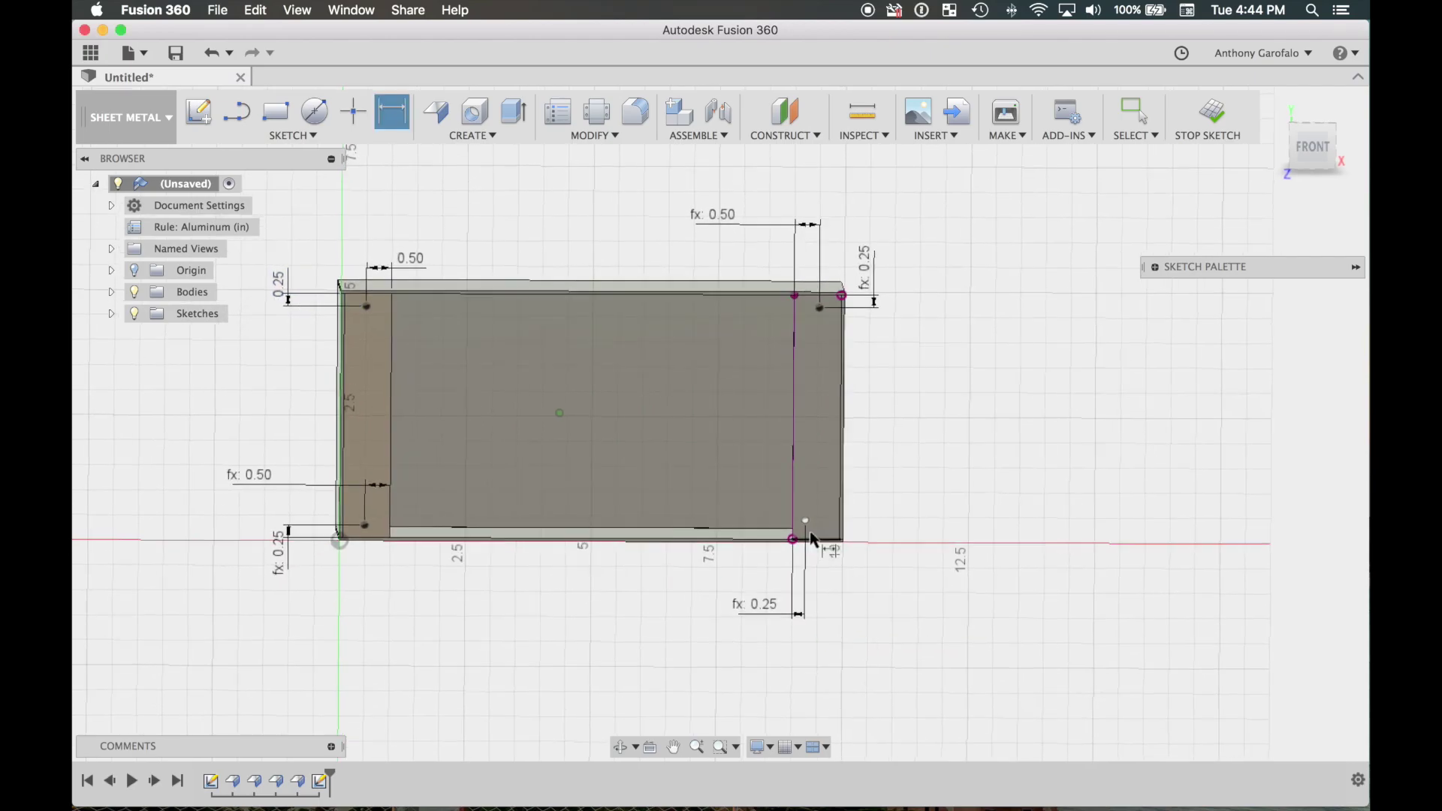
Try to add a second dimension to the opposite flange's lower point.
scroll(692, 427, "up", 3)
left_click(836, 559)
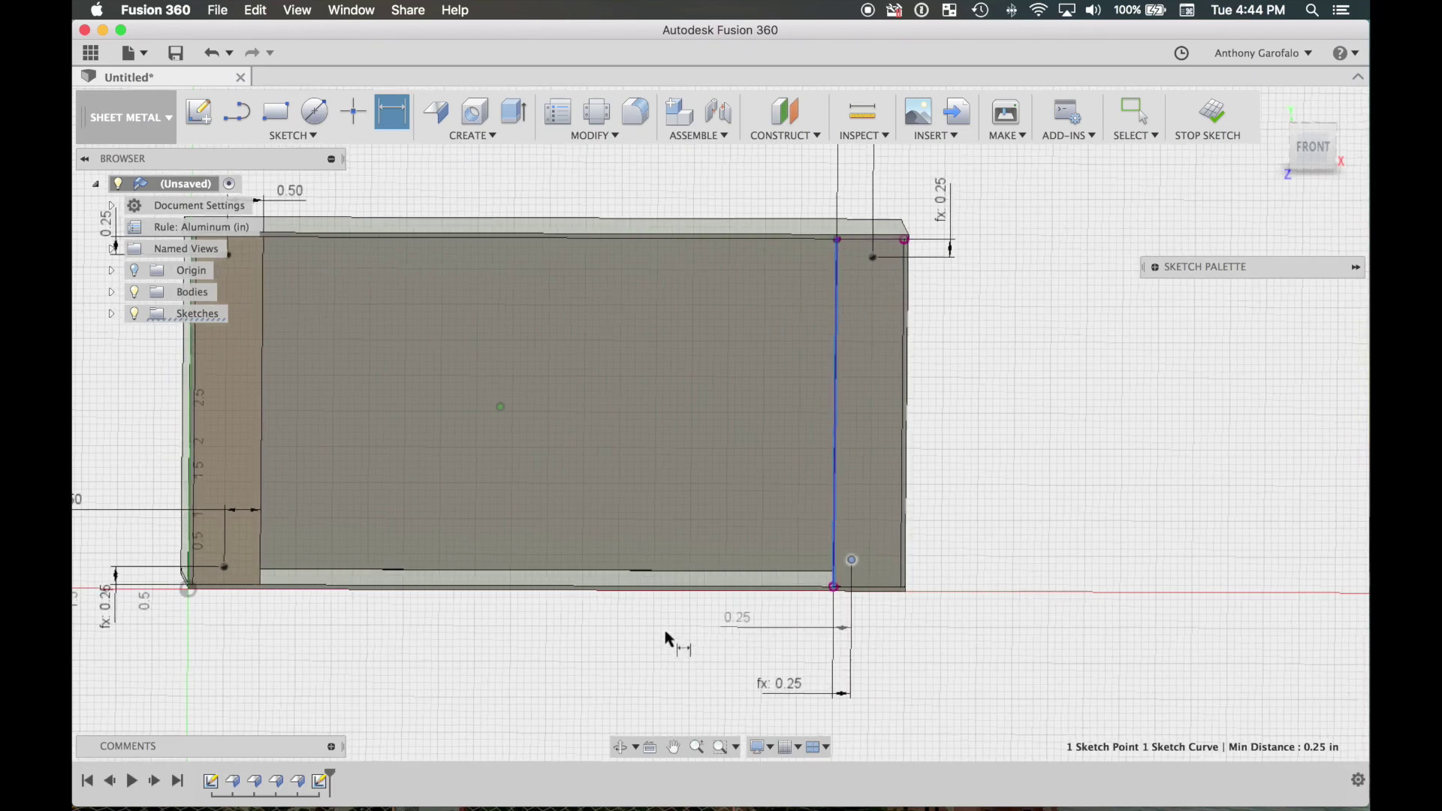
left_click(619, 641)
left_click(862, 449)
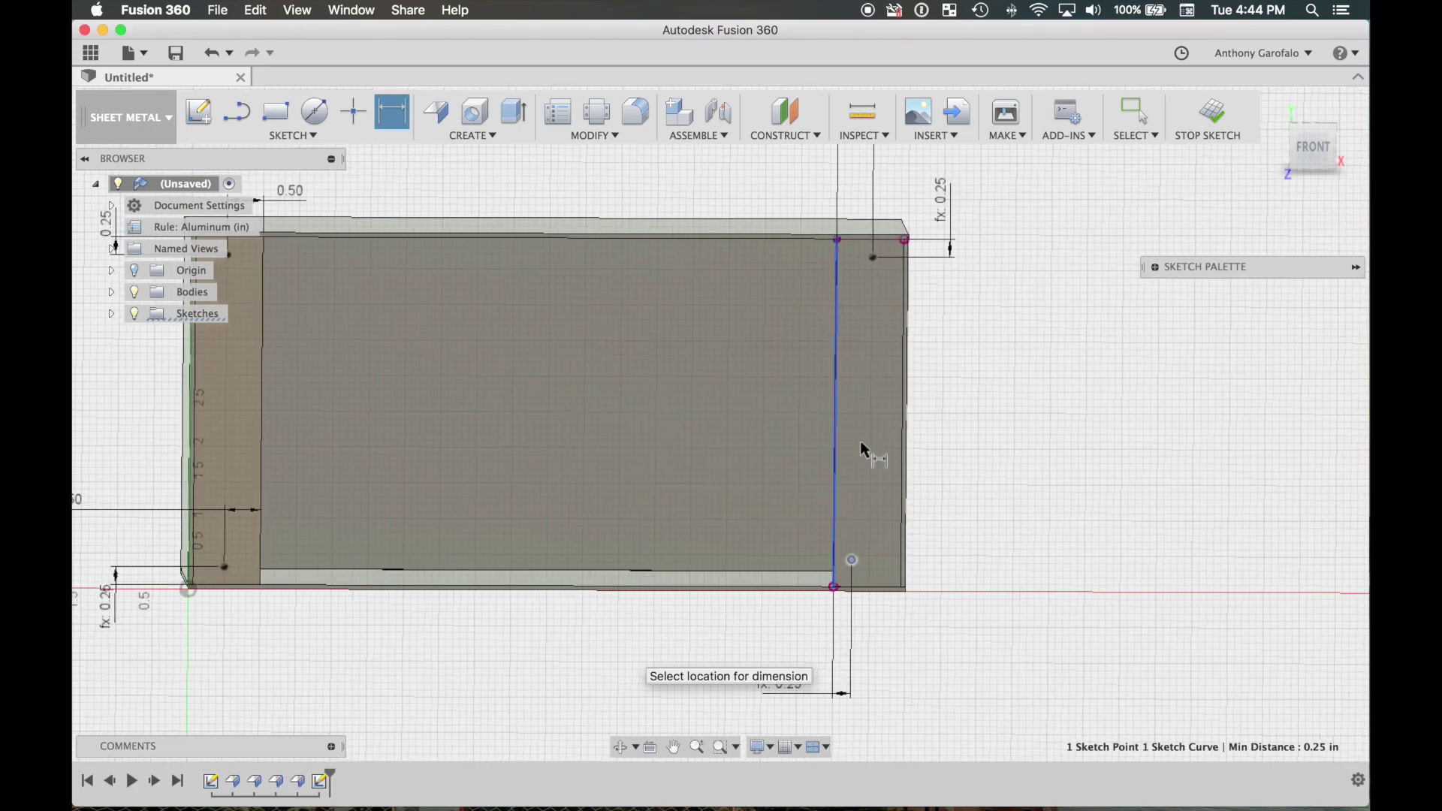
scroll(904, 501, "down", 5)
scroll(898, 534, "up", 4)
right_click(878, 600)
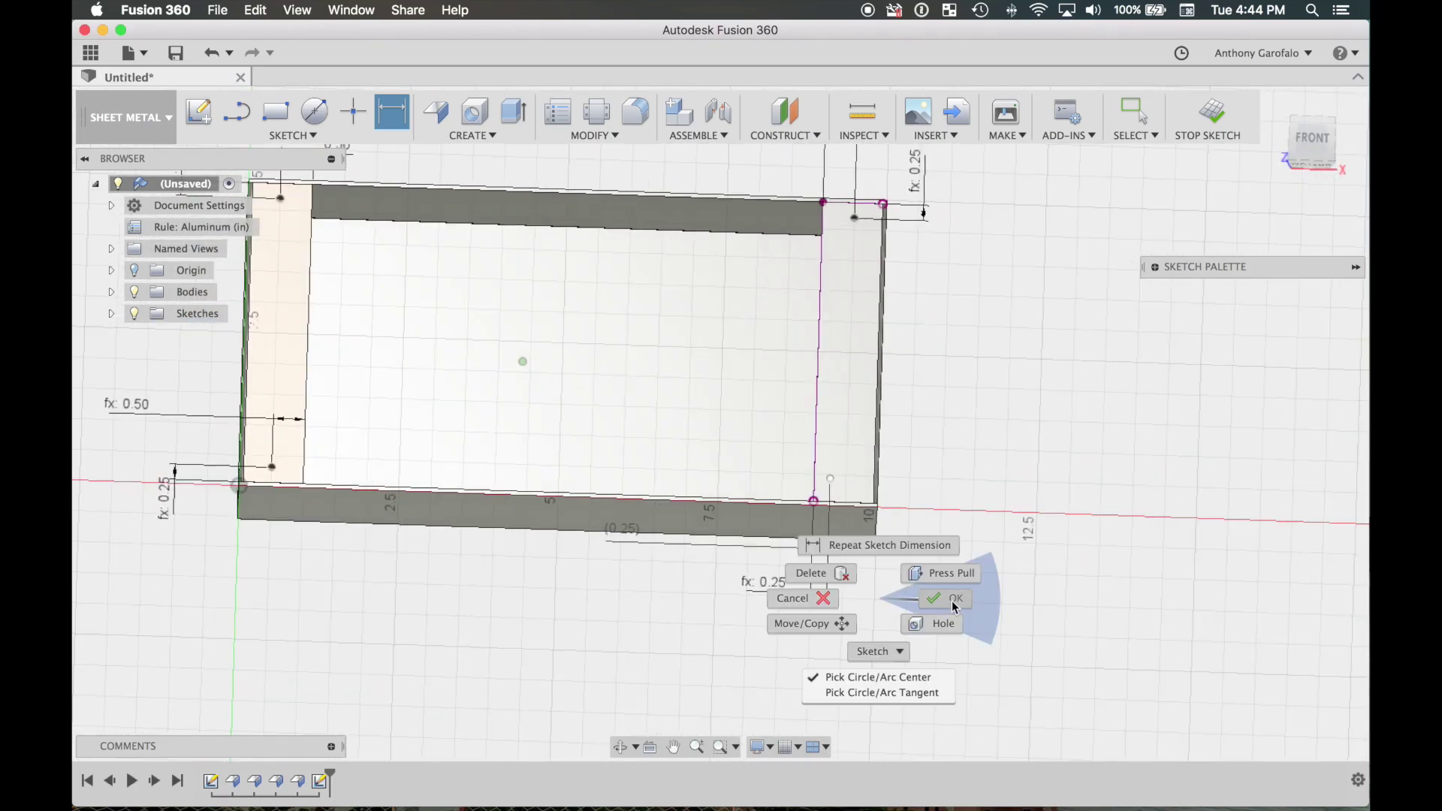
left_click(953, 603)
Delete both dimensions on the opposite flange's lower point, along with the point itself.
scroll(683, 561, "up", 5)
left_click(557, 577)
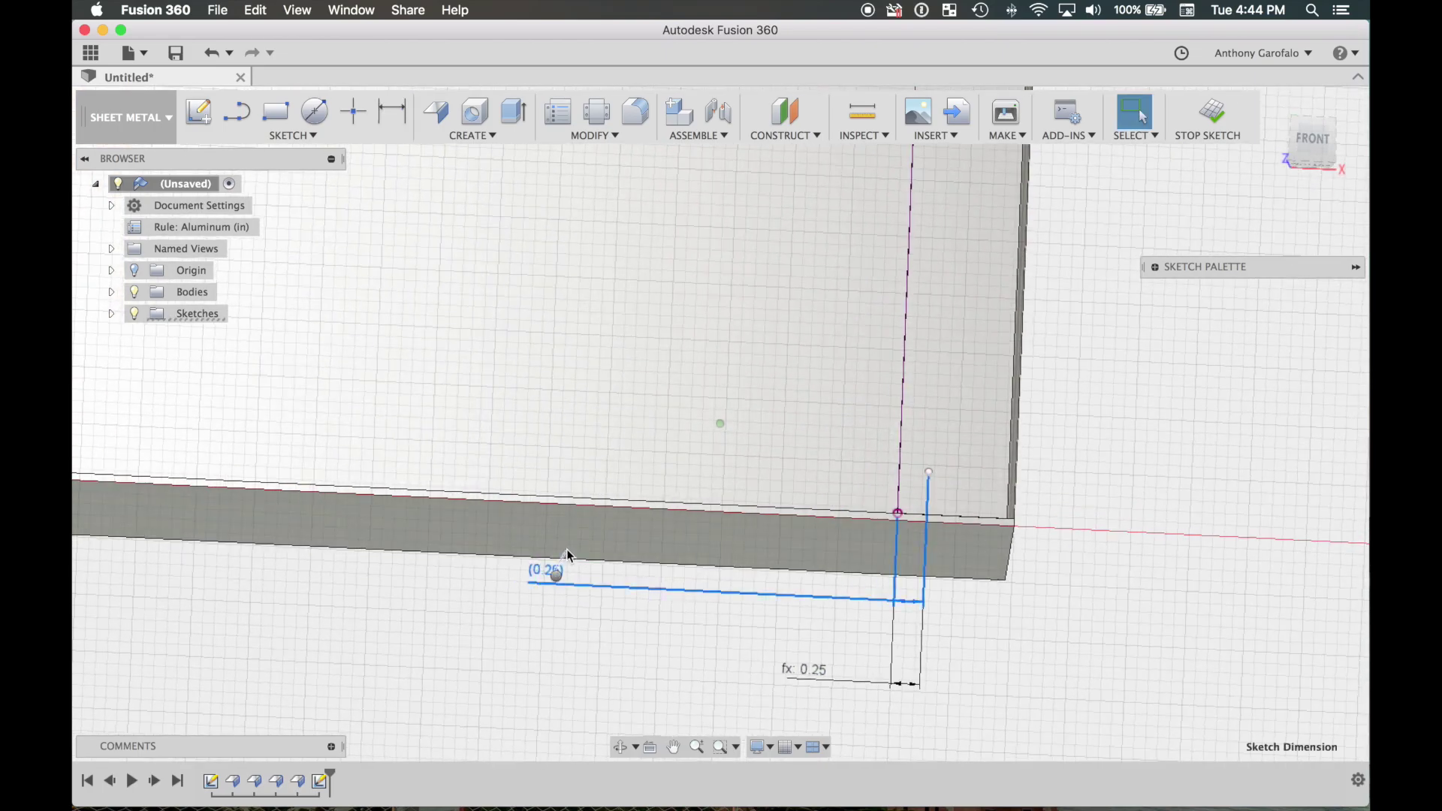
right_click(550, 584)
left_click(500, 580)
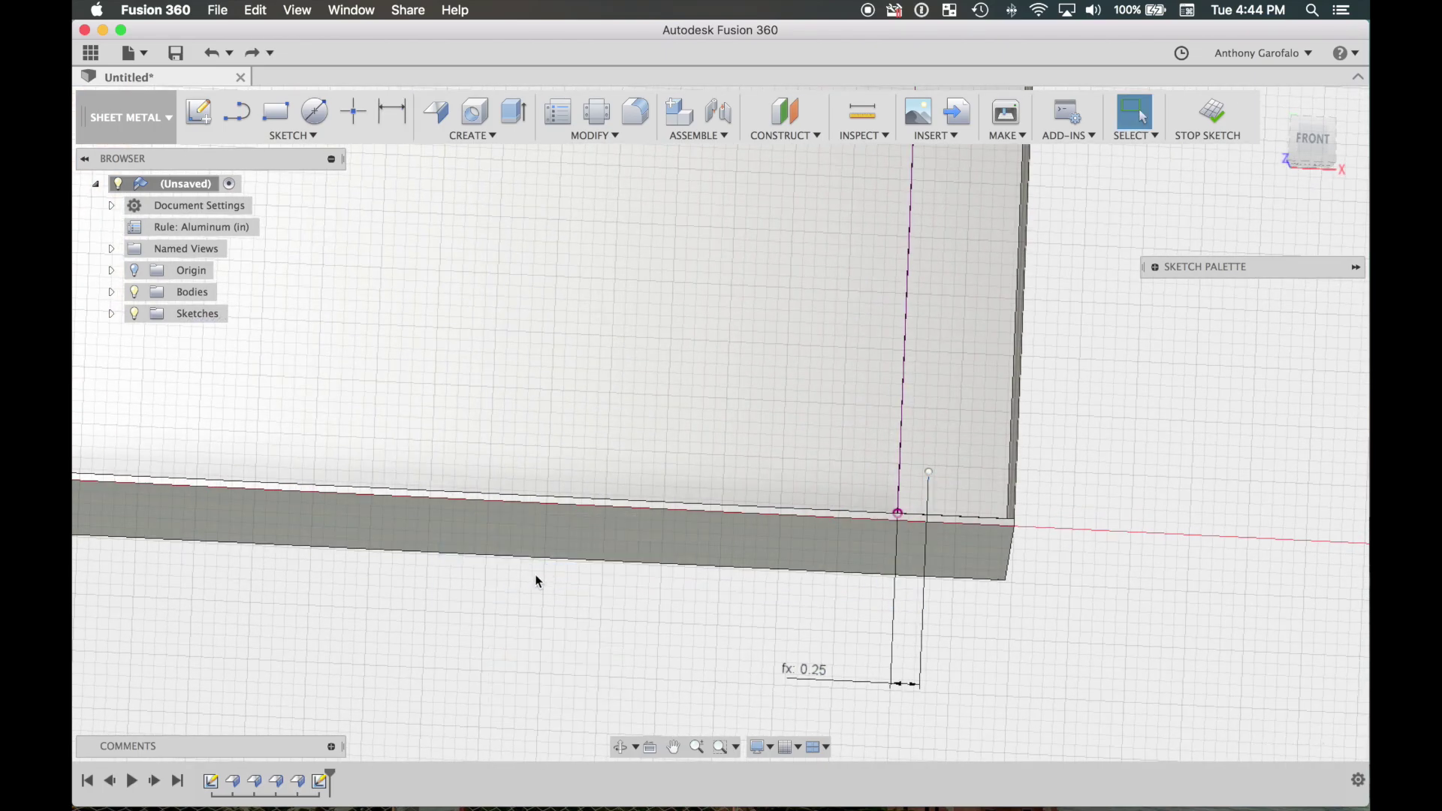
right_click(816, 676)
left_click(765, 648)
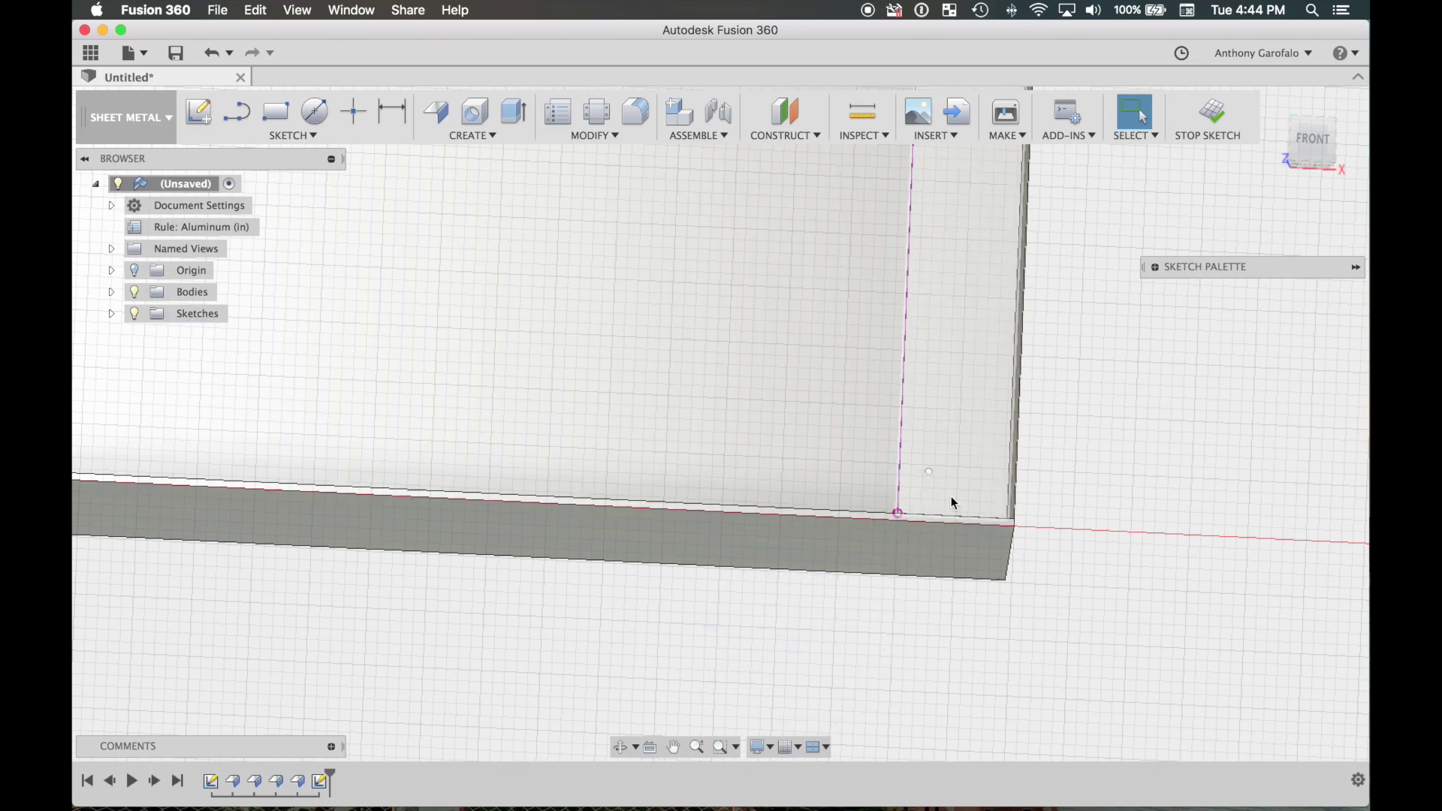
left_click(933, 481)
right_click(934, 480)
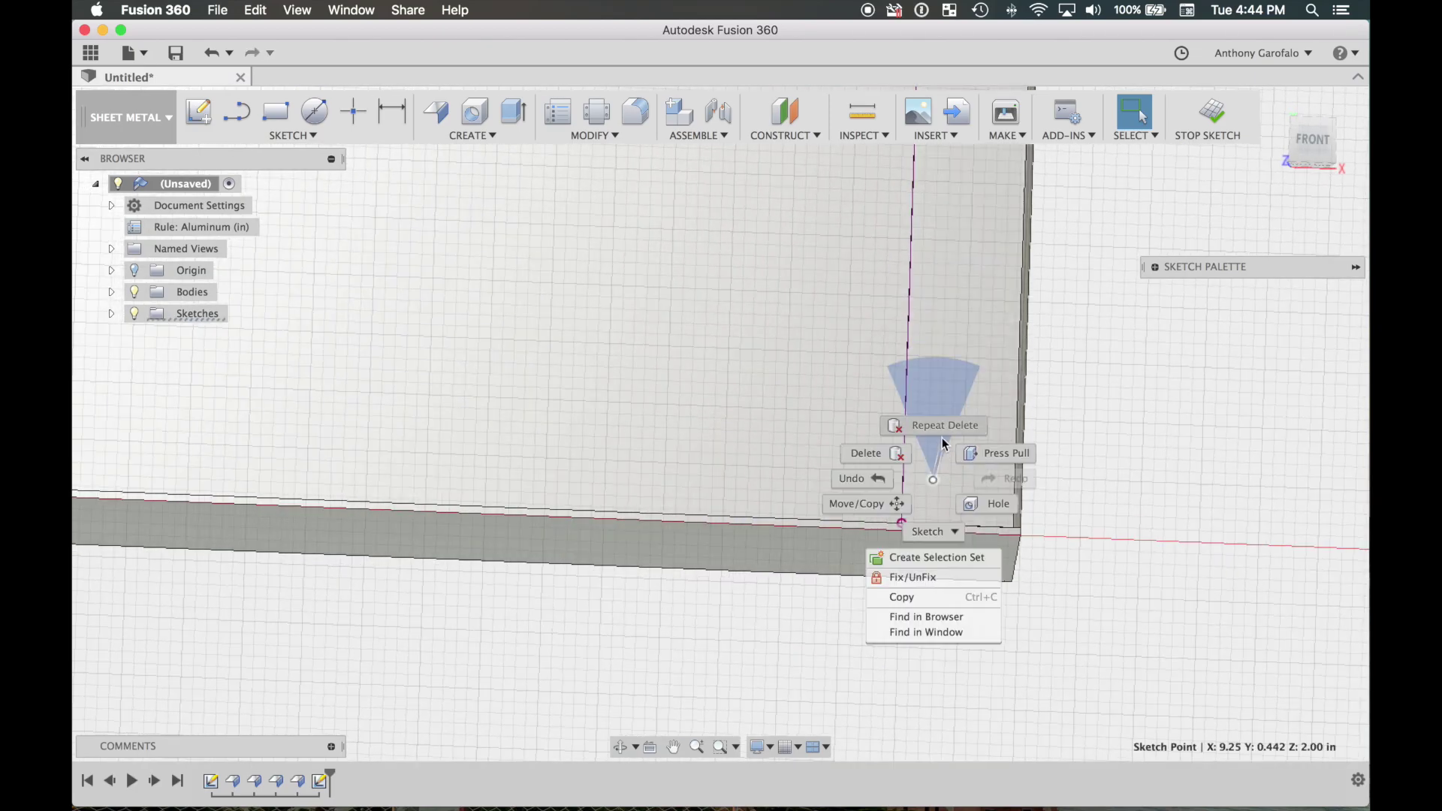
left_click(895, 454)
Place a new sketch point on the opposite flange's lower end, at about X 9.50, Y 0.50 in.
left_click(353, 111)
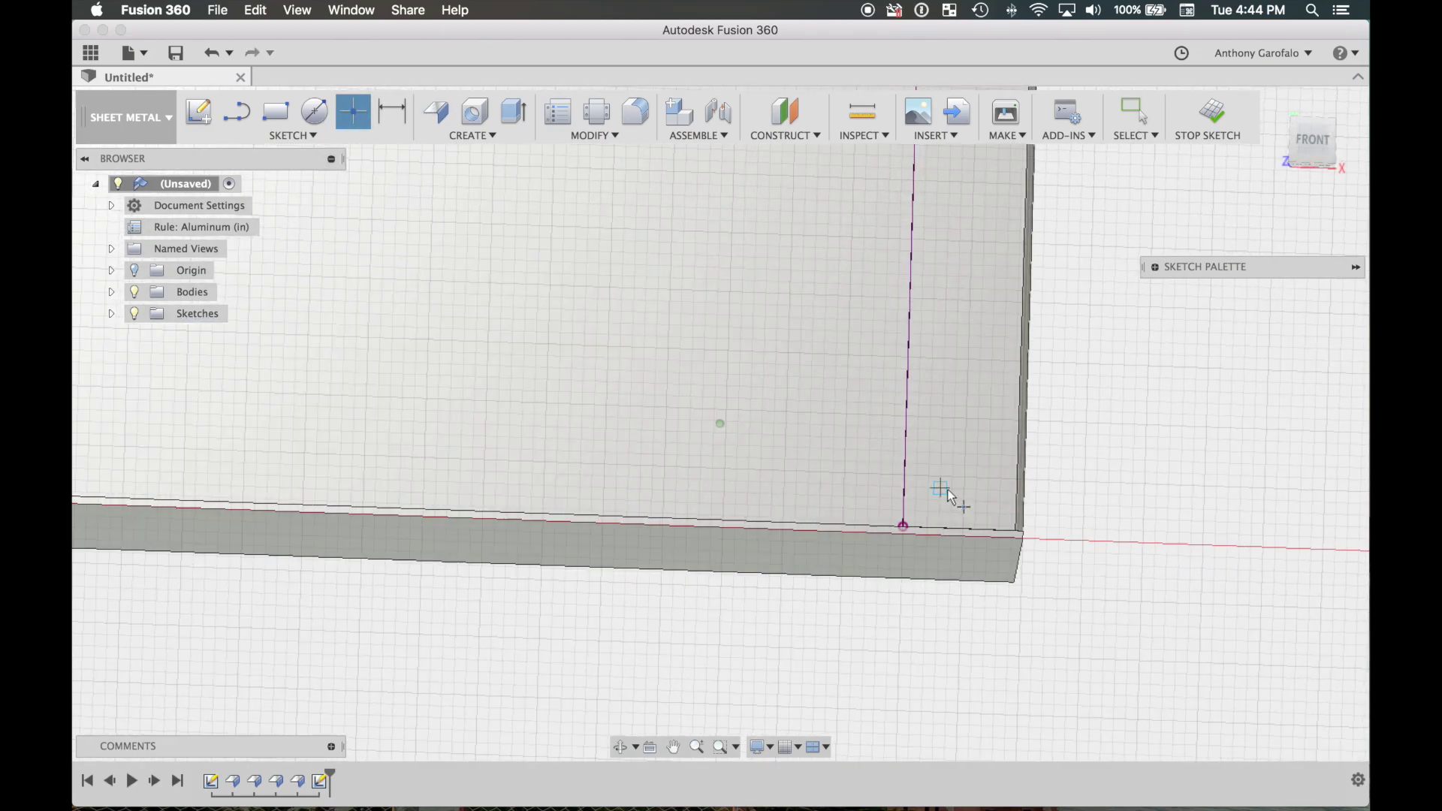
middle_click_drag(948, 489, 967, 493, "shift")
left_click(972, 497)
scroll(1103, 437, "down", 2)
right_click_drag(1123, 433, 1196, 434)
right_click(1197, 440)
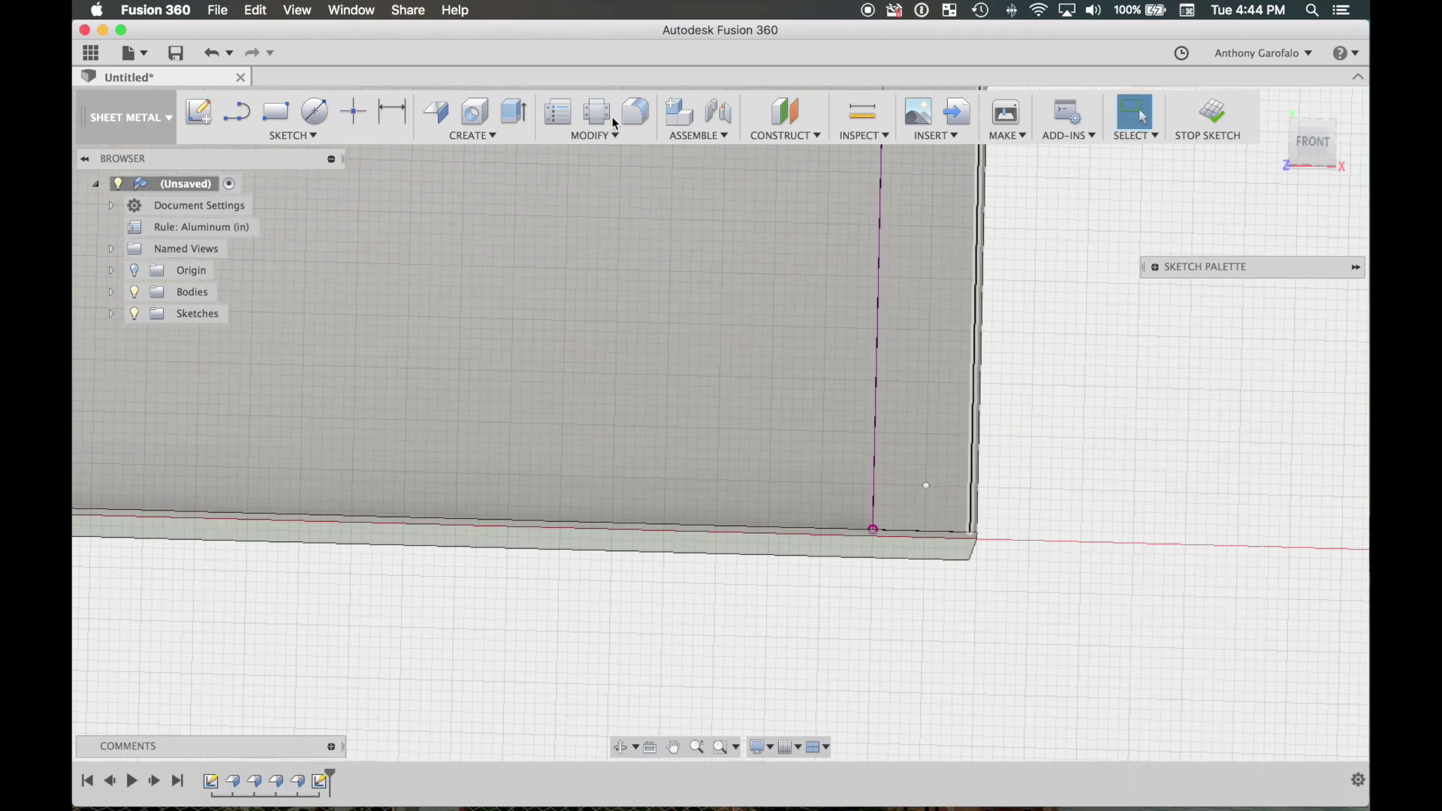
Dimension the new point from the flange's inner edge, linking it to the first point's 0.50 in dimension (d14).
left_click(393, 113)
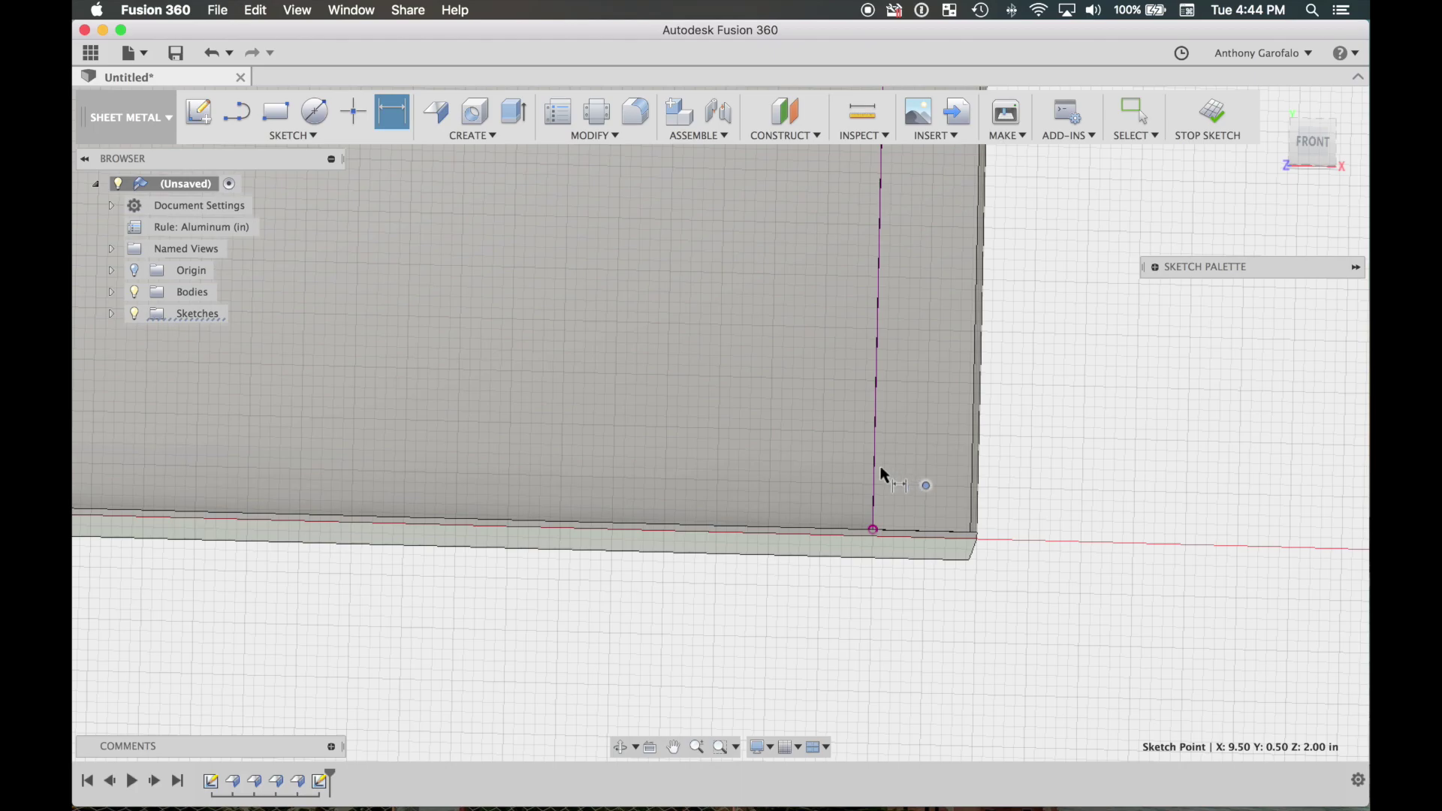
left_click(784, 628)
scroll(714, 519, "down", 5)
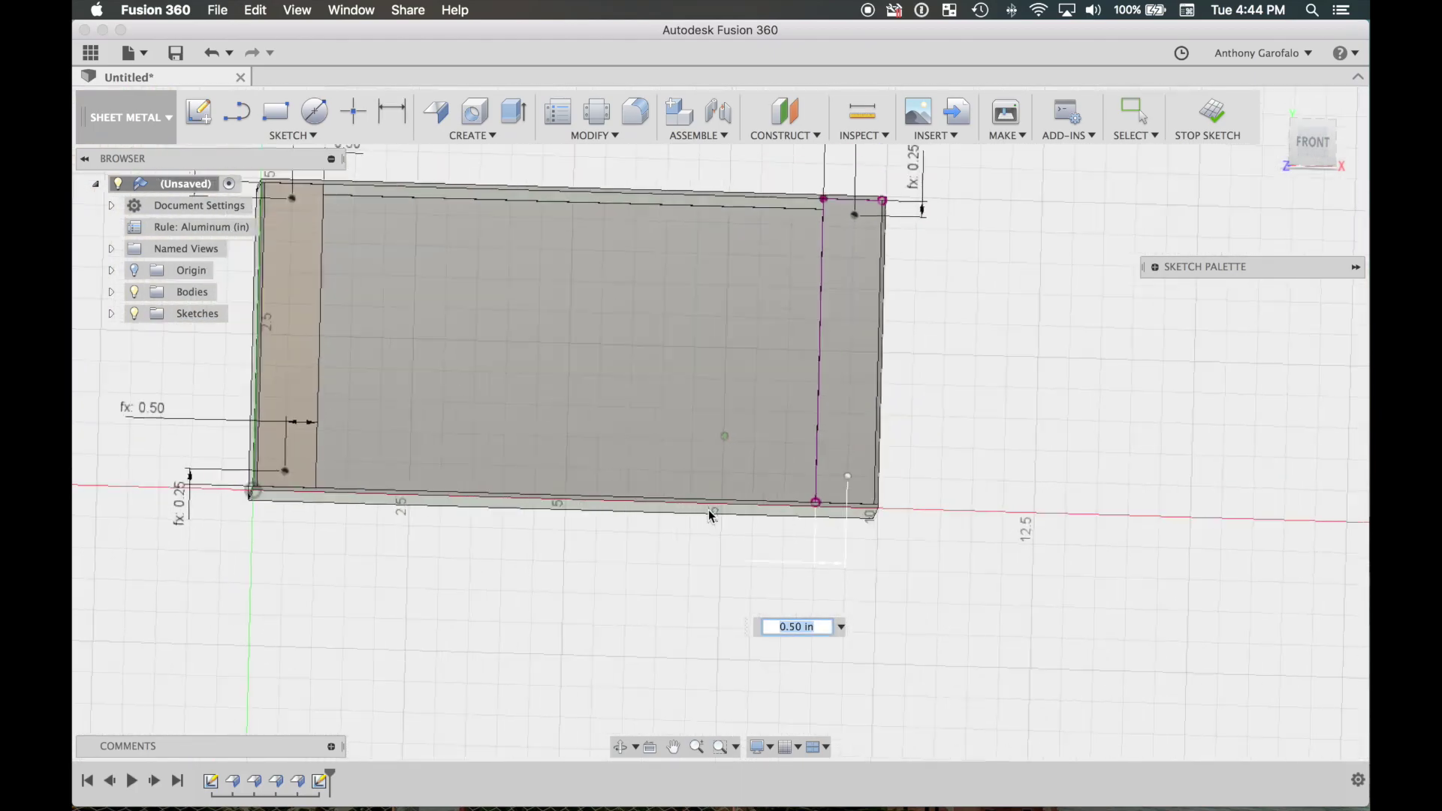
scroll(182, 163, "up", 1)
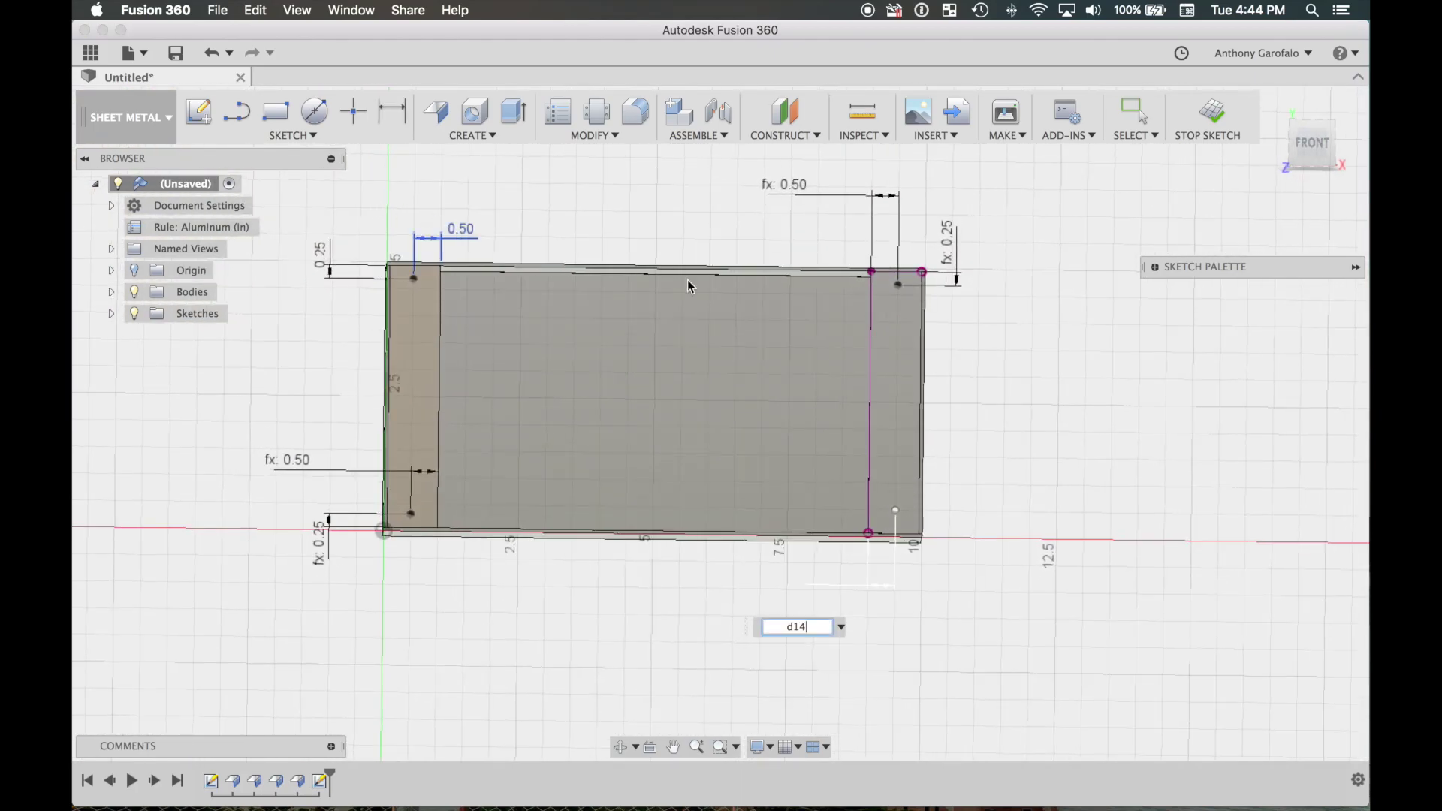
right_click(1025, 576)
left_click(1074, 577)
Dimension the new point from the flange's short edge, linking it to the first point's 0.25 in dimension (d13).
scroll(937, 518, "up", 3)
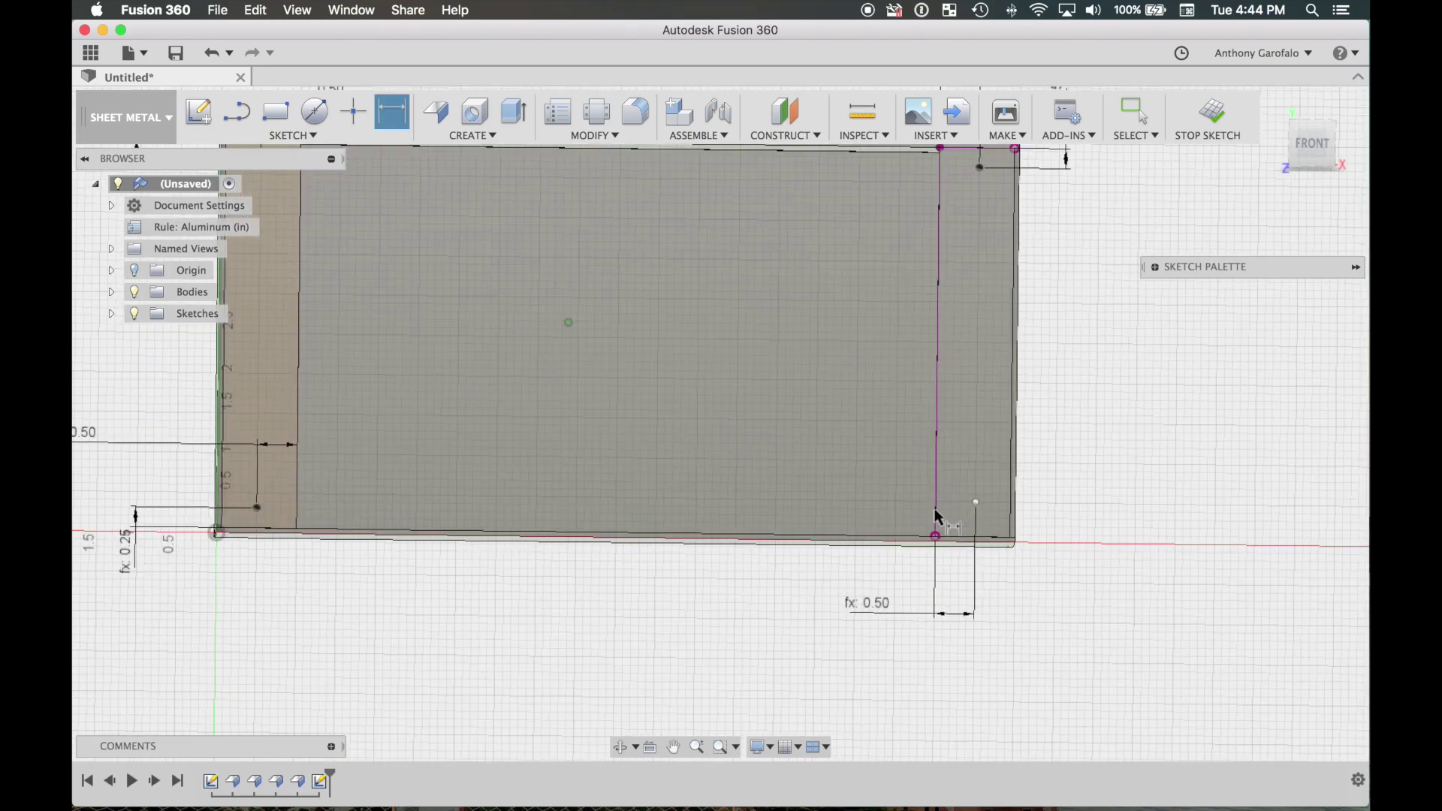
left_click(975, 503)
scroll(977, 506, "up", 5)
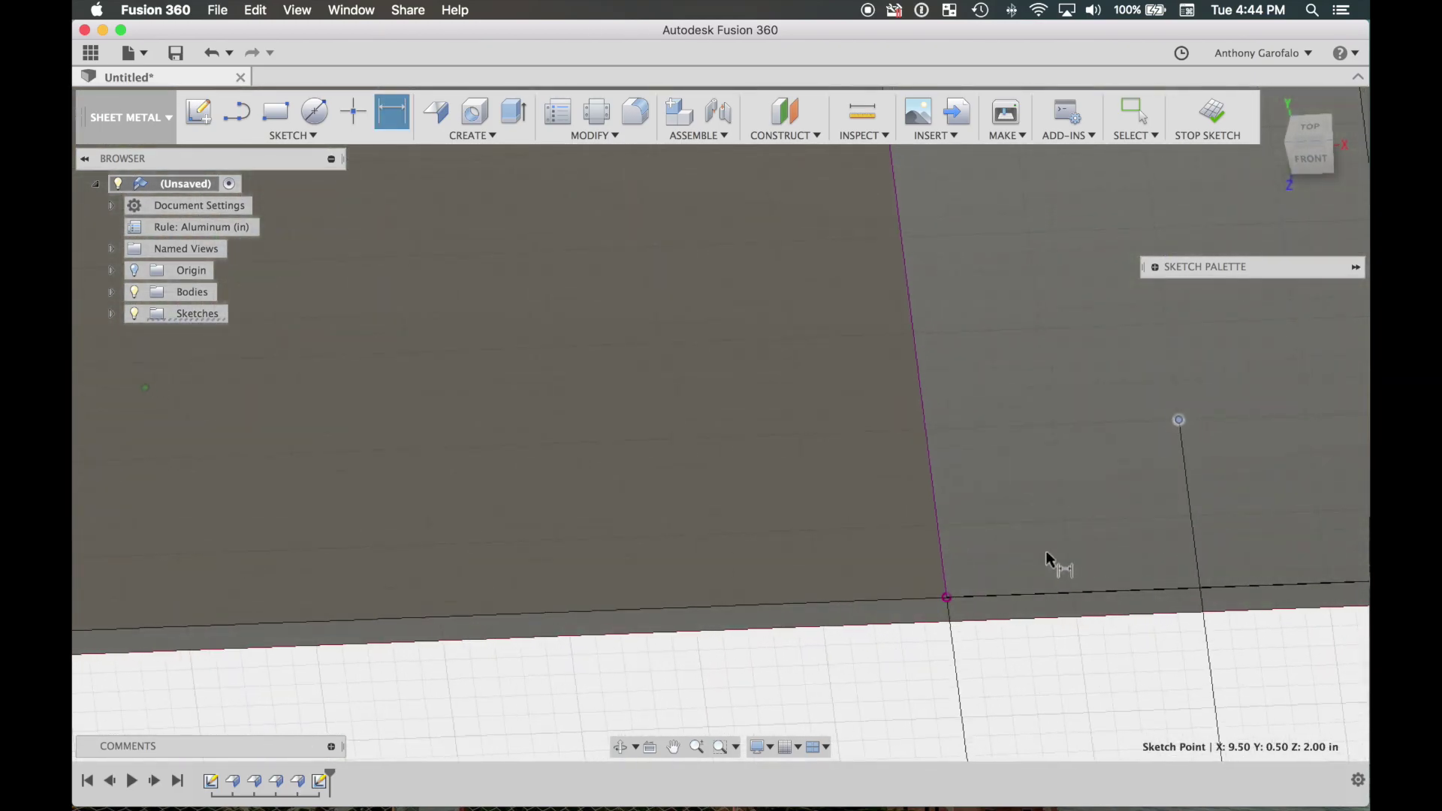
left_click(1033, 593)
scroll(1033, 597, "down", 5)
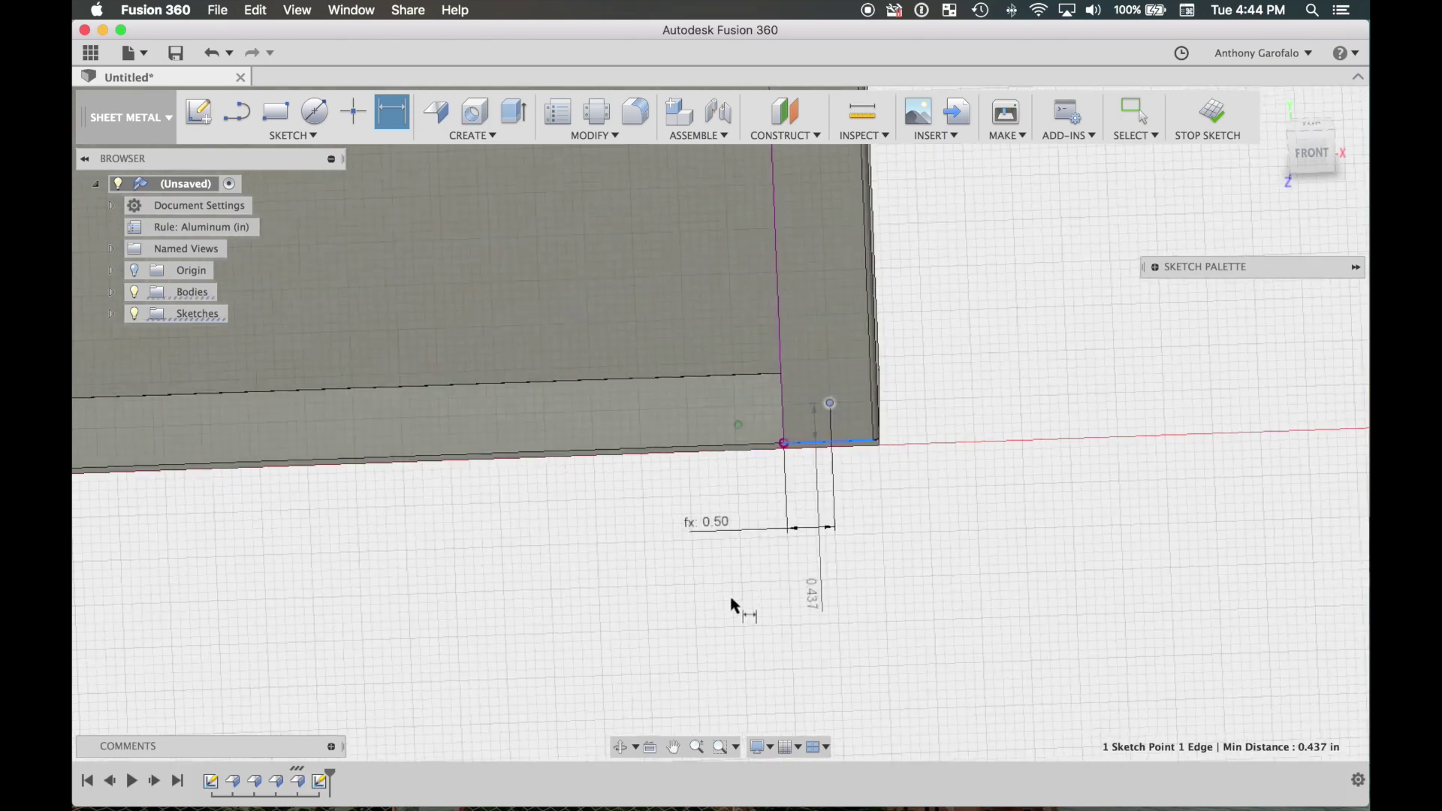
scroll(611, 573, "down", 3)
left_click(611, 570)
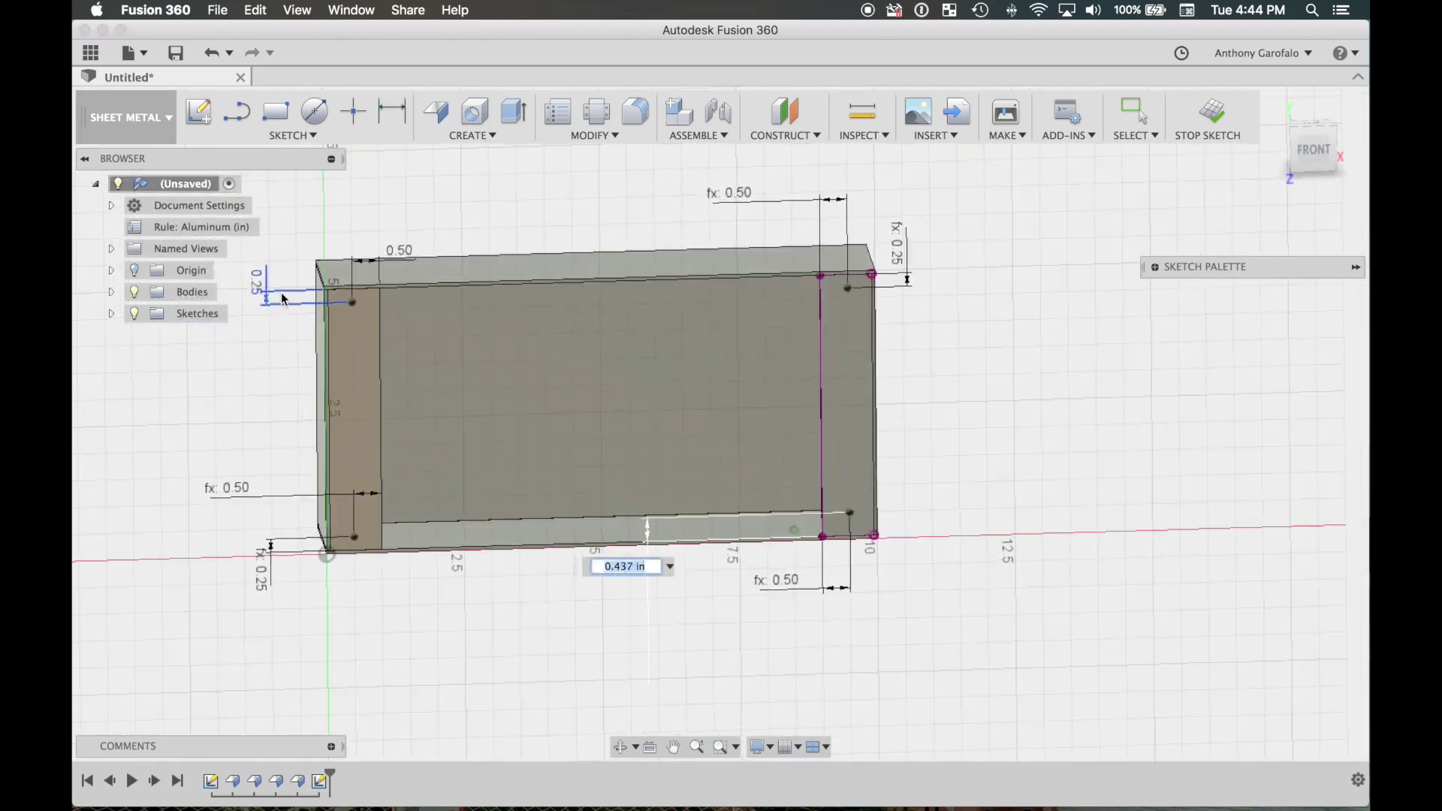
scroll(724, 443, "down", 2)
right_click(978, 449)
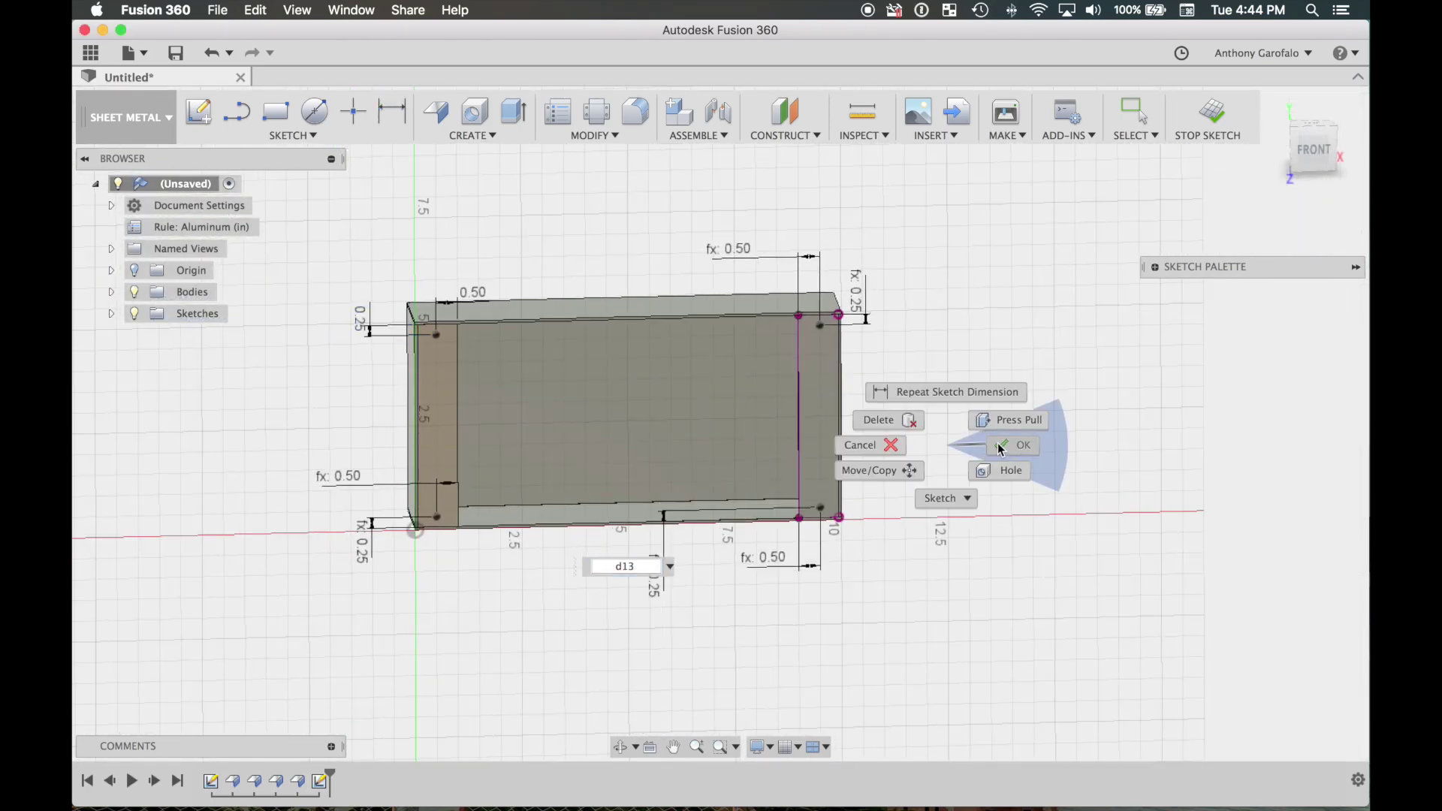
left_click(1010, 445)
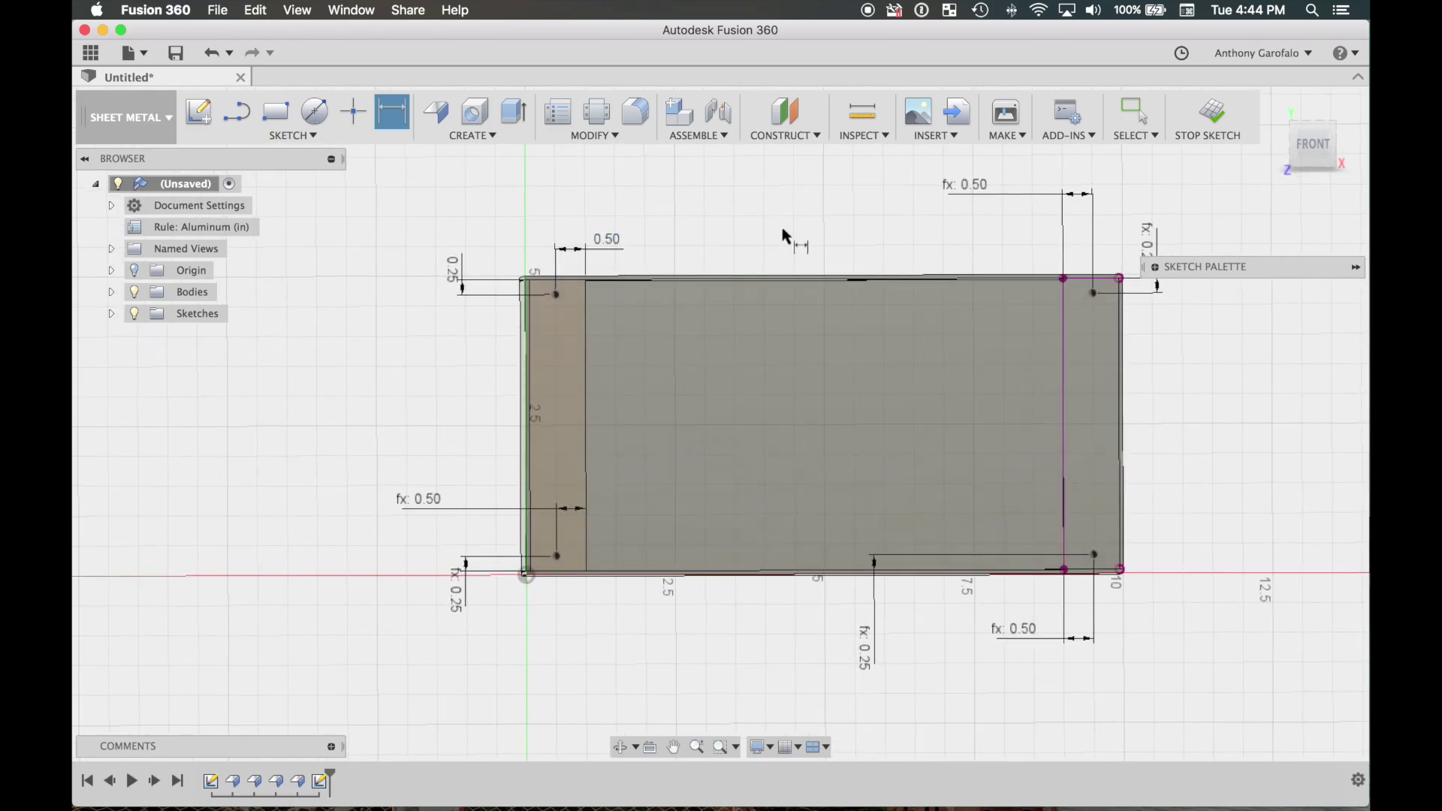
Test the linked dimensions by setting the first point's inner-edge dimension to 0.375 in and back to 0.5 in.
right_click(798, 226)
left_click(732, 226)
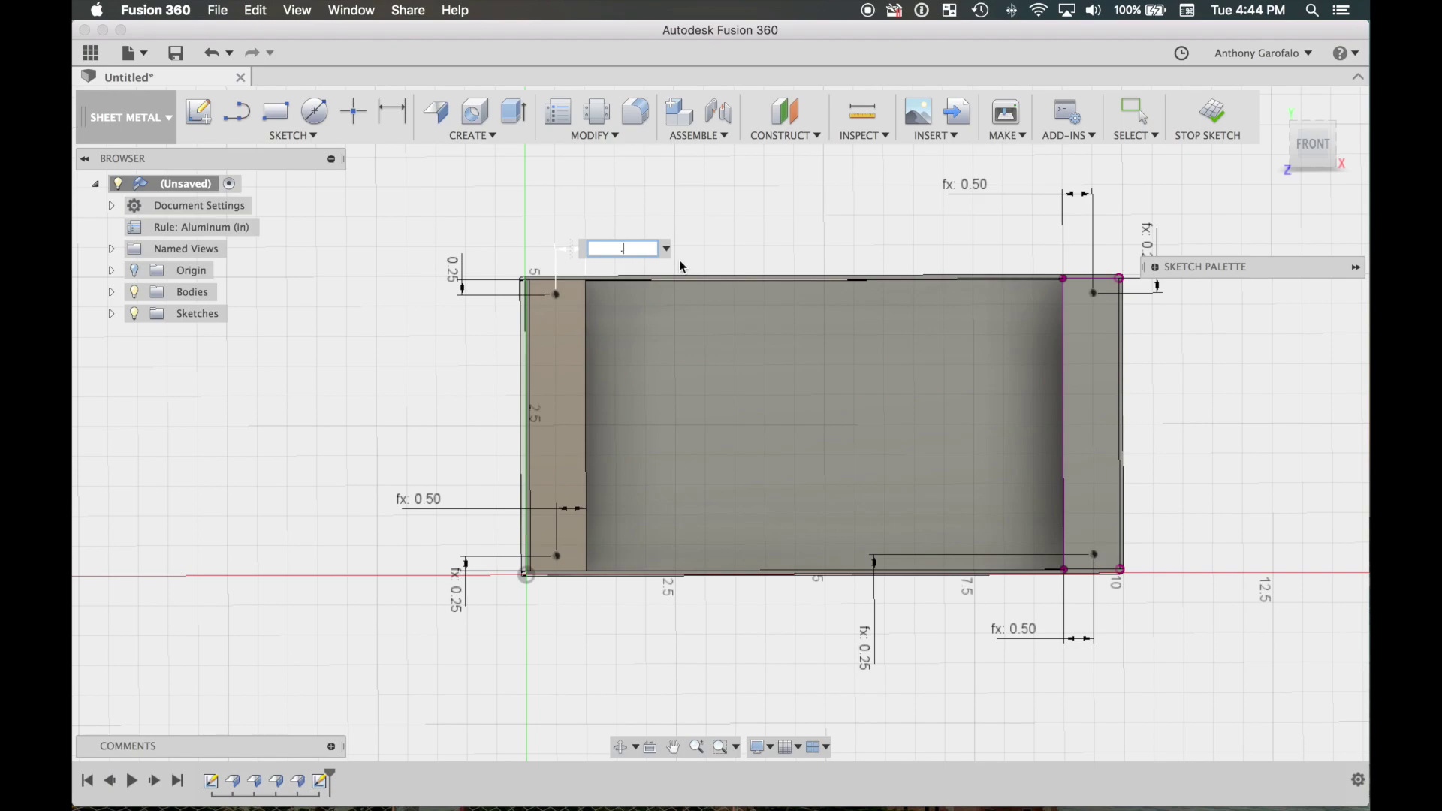
key("Return")
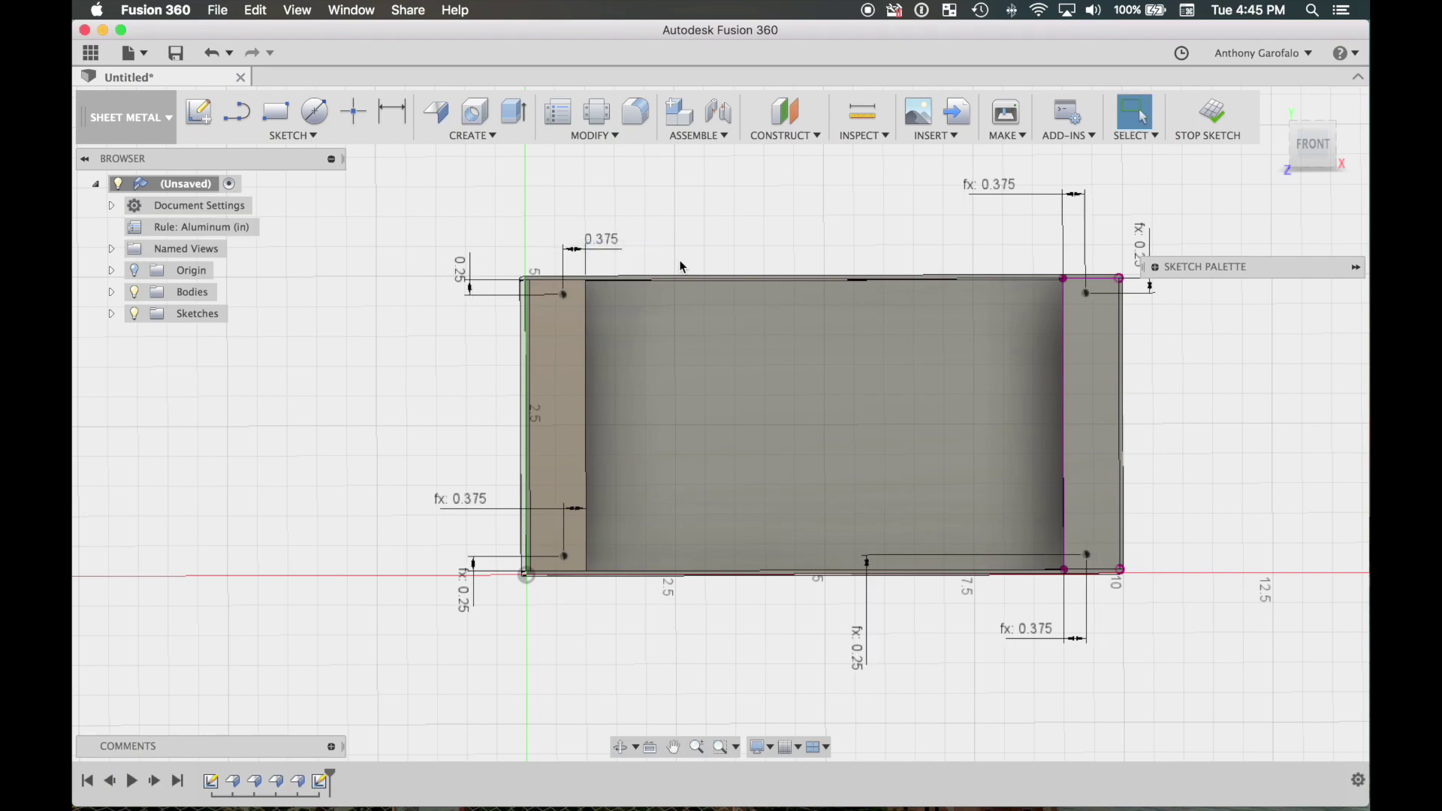
left_click(606, 249)
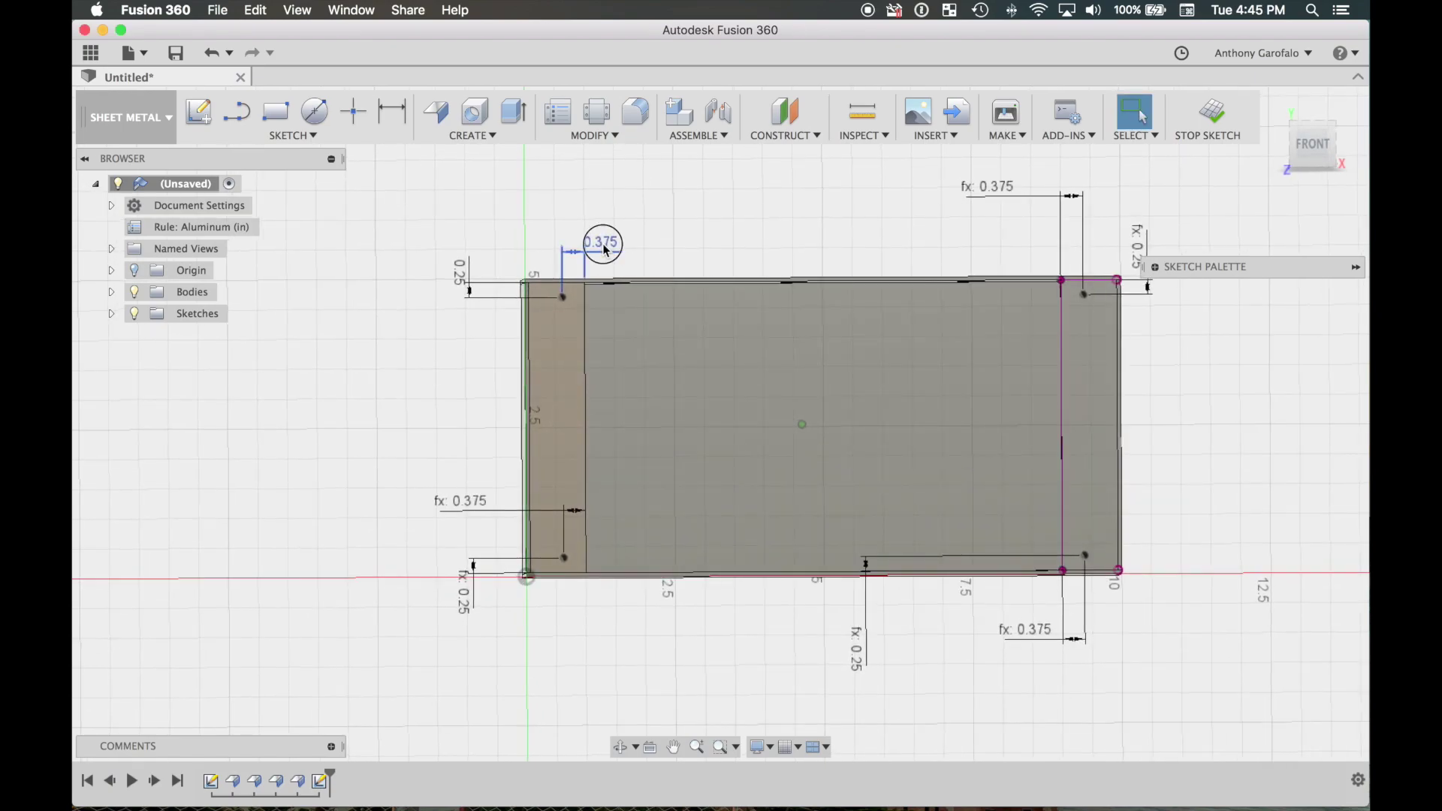
type(".5")
key("Return")
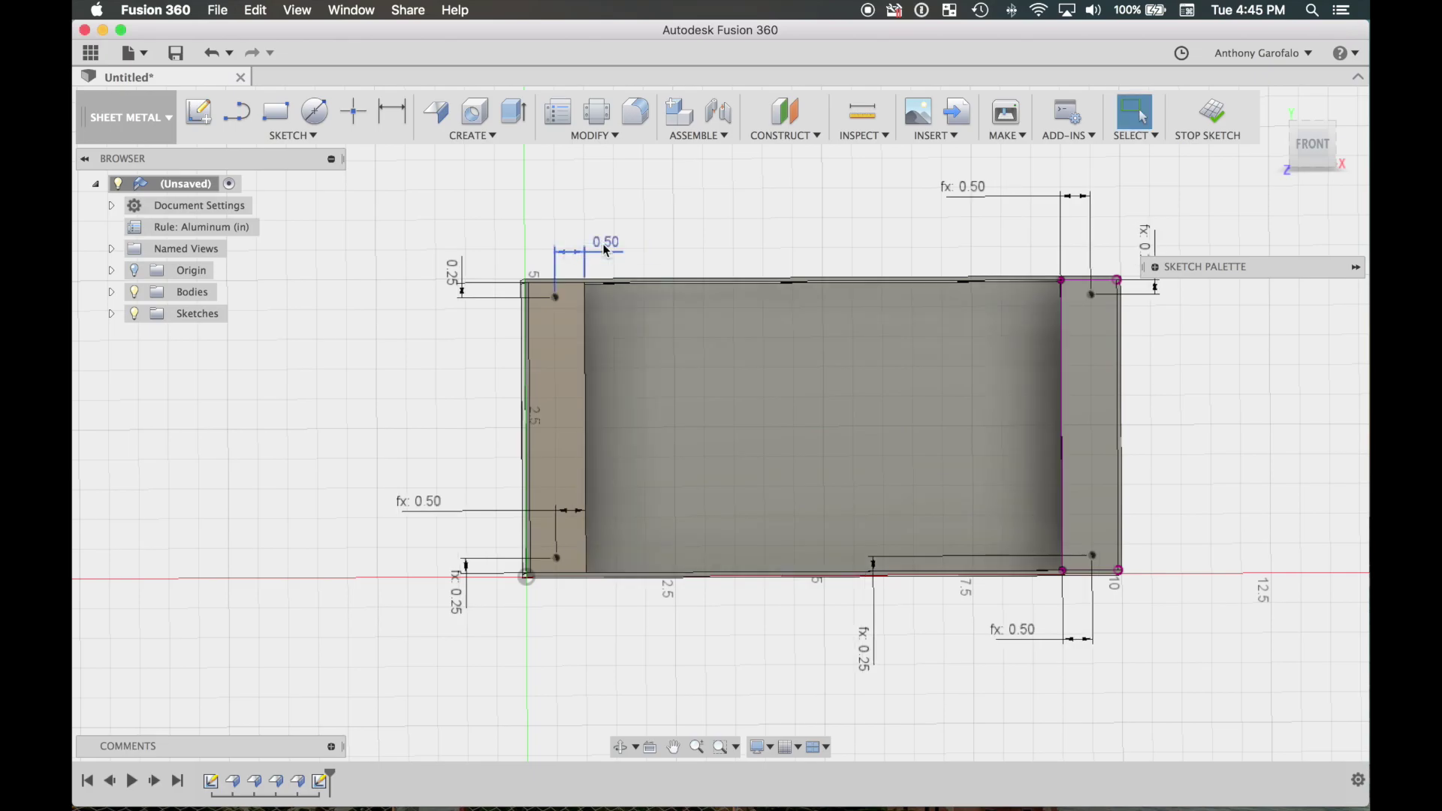
Finish the sketch containing the four points on the flanges.
left_click(1210, 116)
middle_click_drag(923, 511, 853, 464, "shift")
scroll(525, 465, "up", 5)
scroll(484, 587, "down", 5)
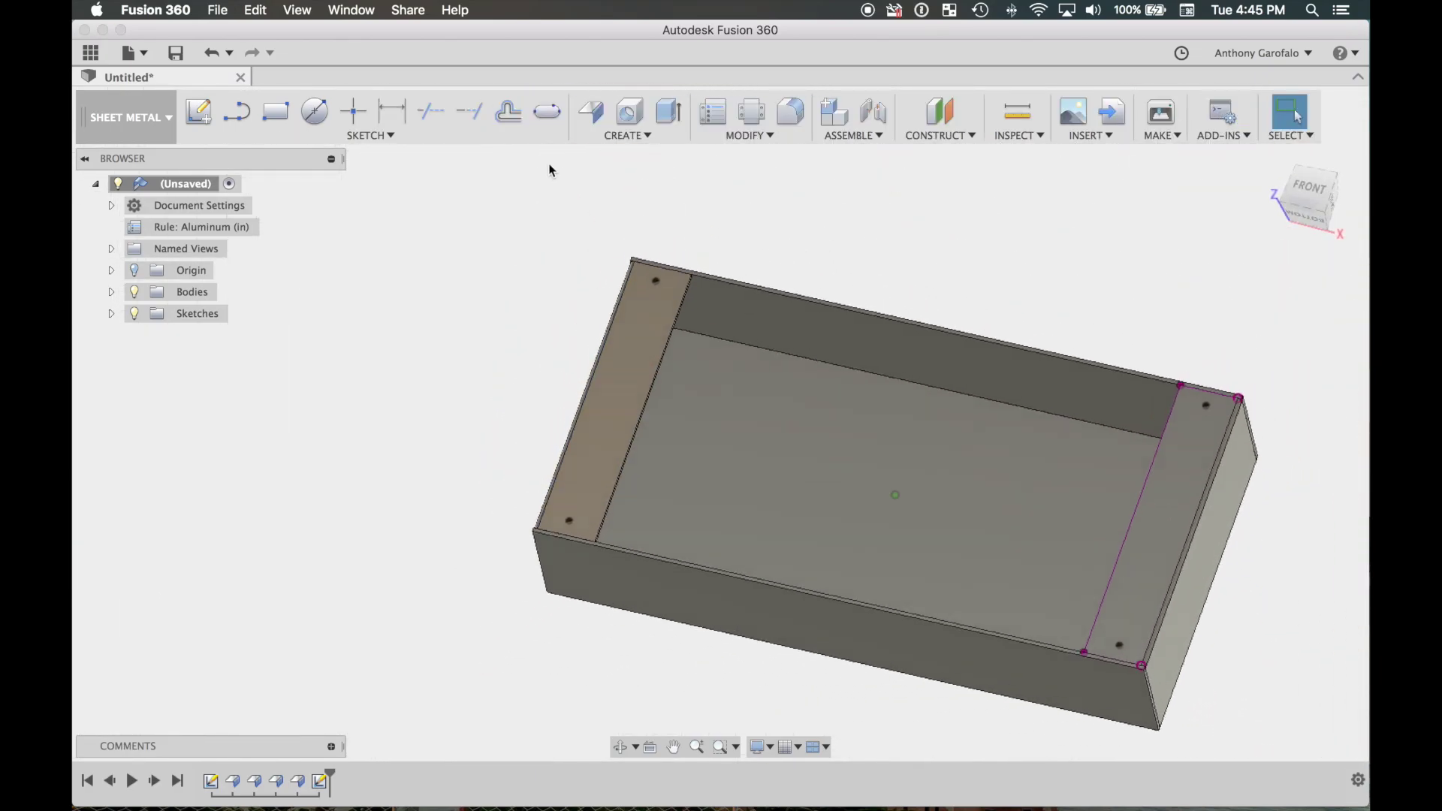
Start a Hole feature and select all four sketch points on the two flanges as hole locations.
left_click(623, 111)
scroll(595, 311, "up", 5)
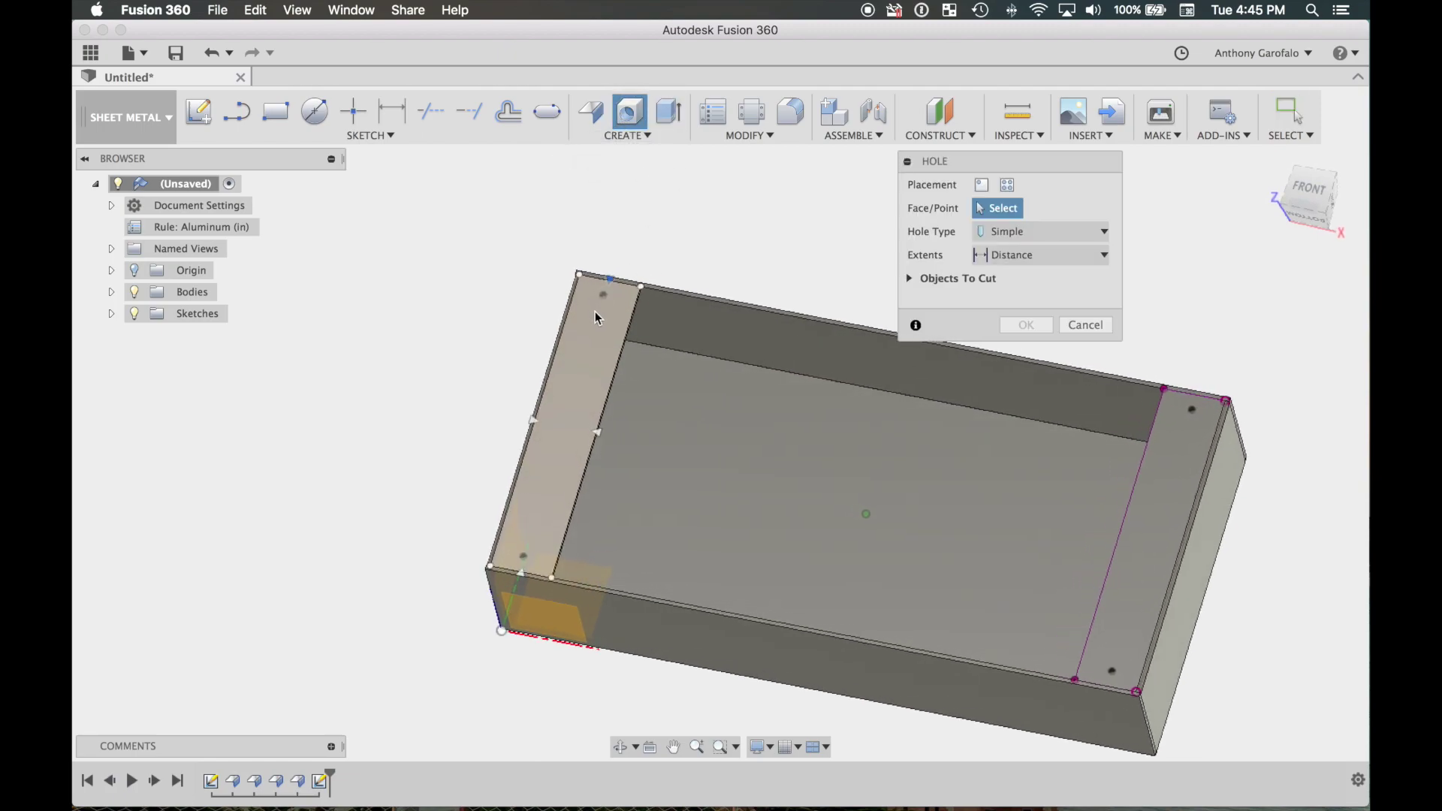
left_click(600, 260)
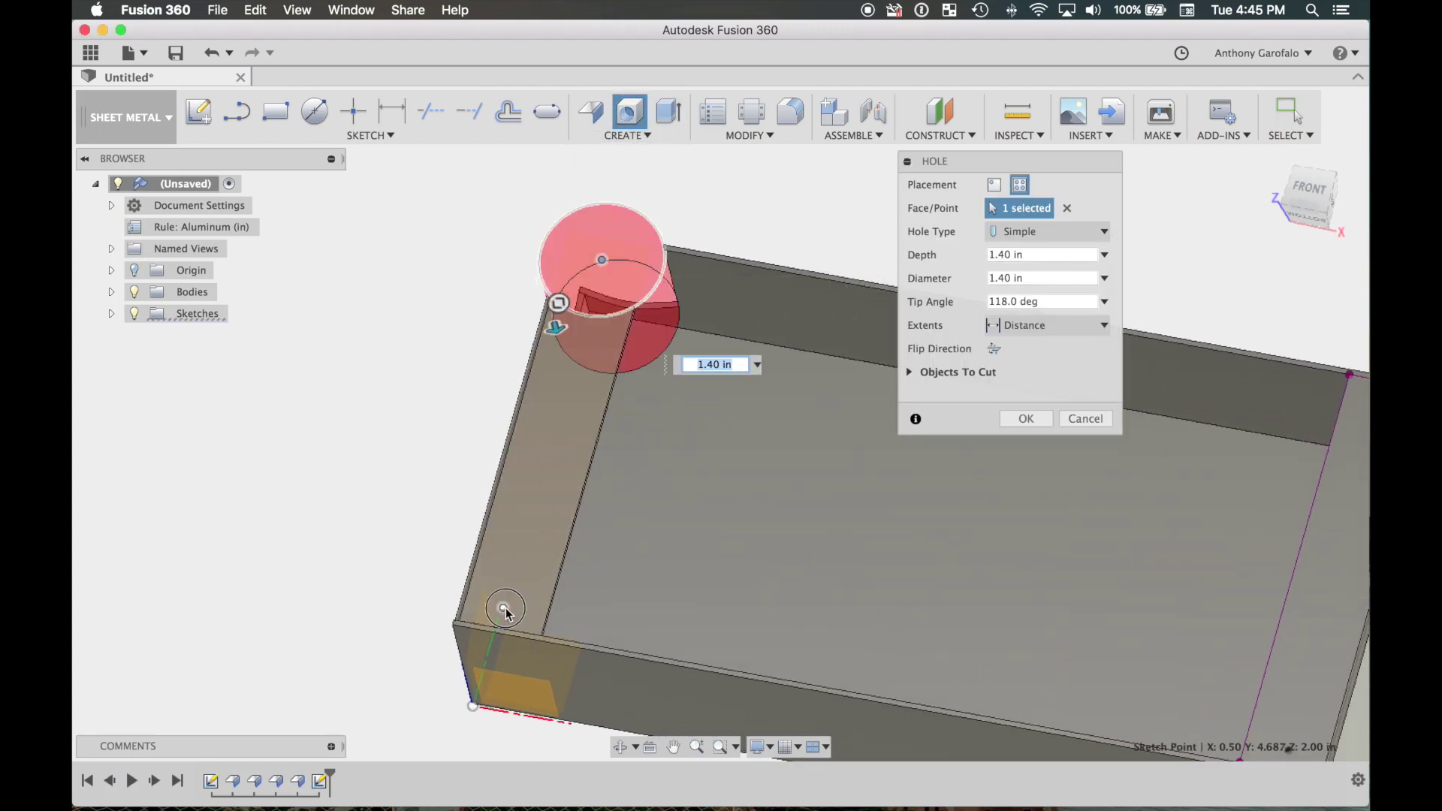
left_click(504, 608)
mouse_move(1171, 406)
middle_mouse_down("shift")
mouse_move(1139, 373)
mouse_move(1161, 322)
middle_mouse_up("shift")
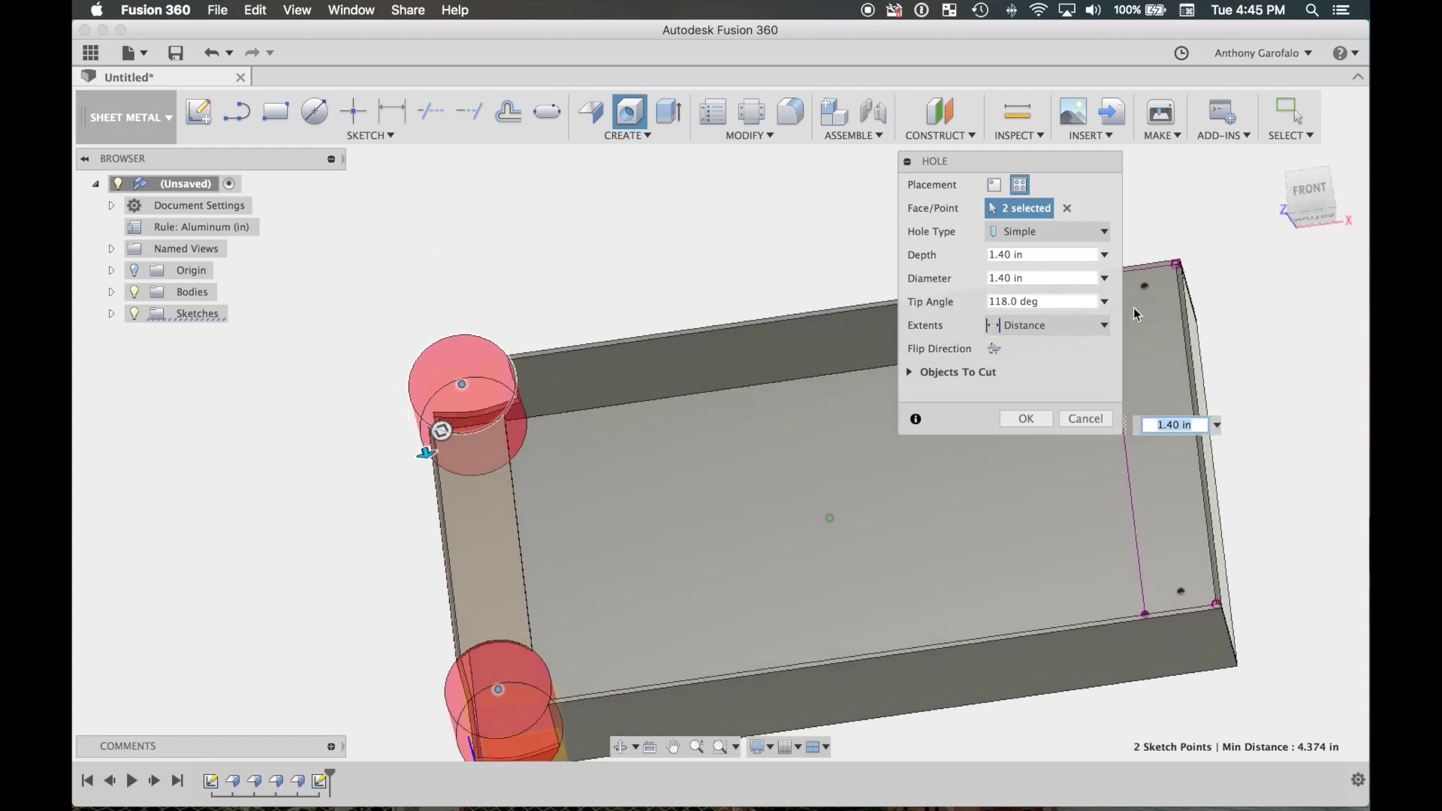
left_click(1146, 287)
left_click(1181, 593)
mouse_move(1168, 579)
middle_mouse_down("shift")
mouse_move(992, 309)
mouse_move(996, 288)
mouse_move(963, 280)
middle_mouse_up("shift")
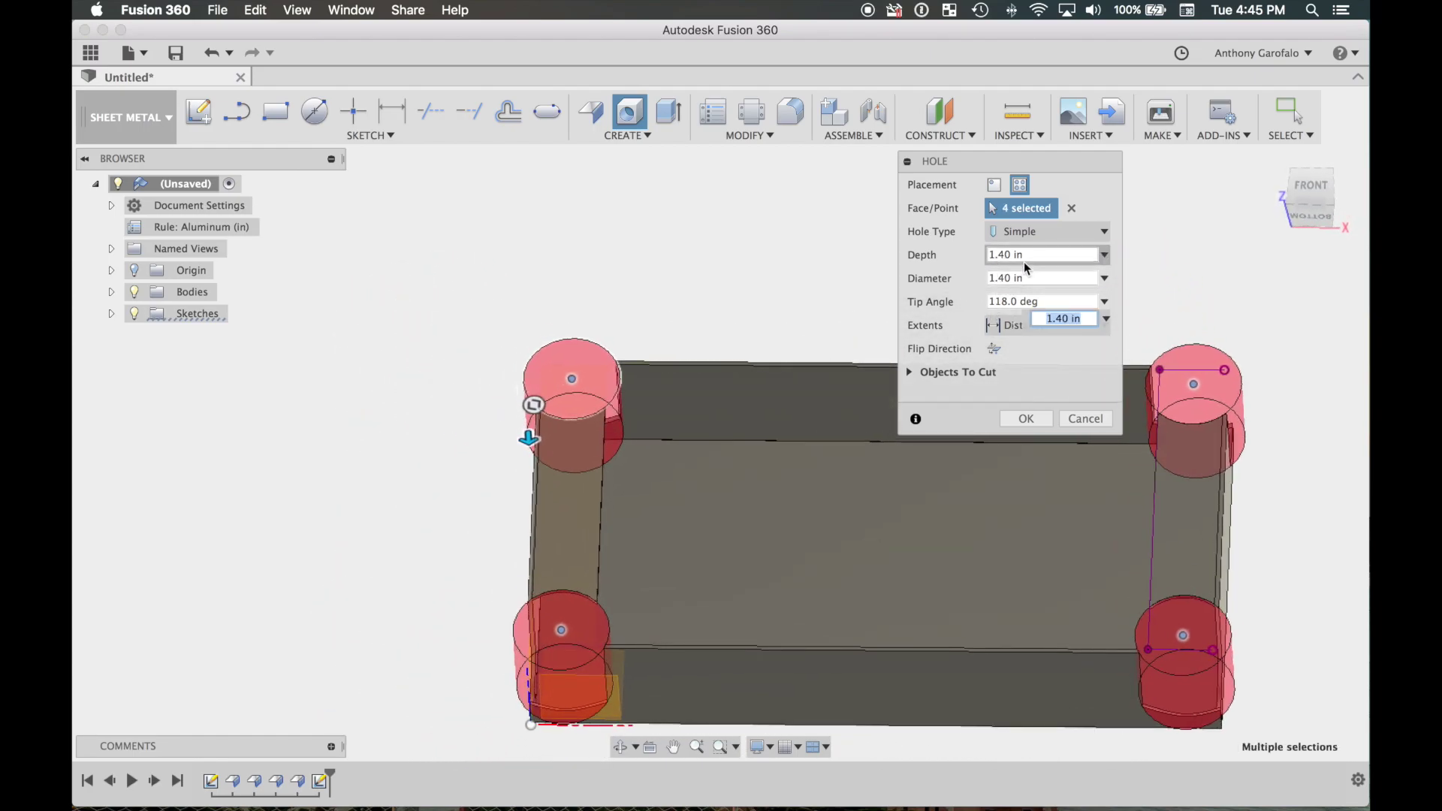
Create the four simple holes with a depth of 0.062 in and a diameter of .1875 in.
type("0.062")
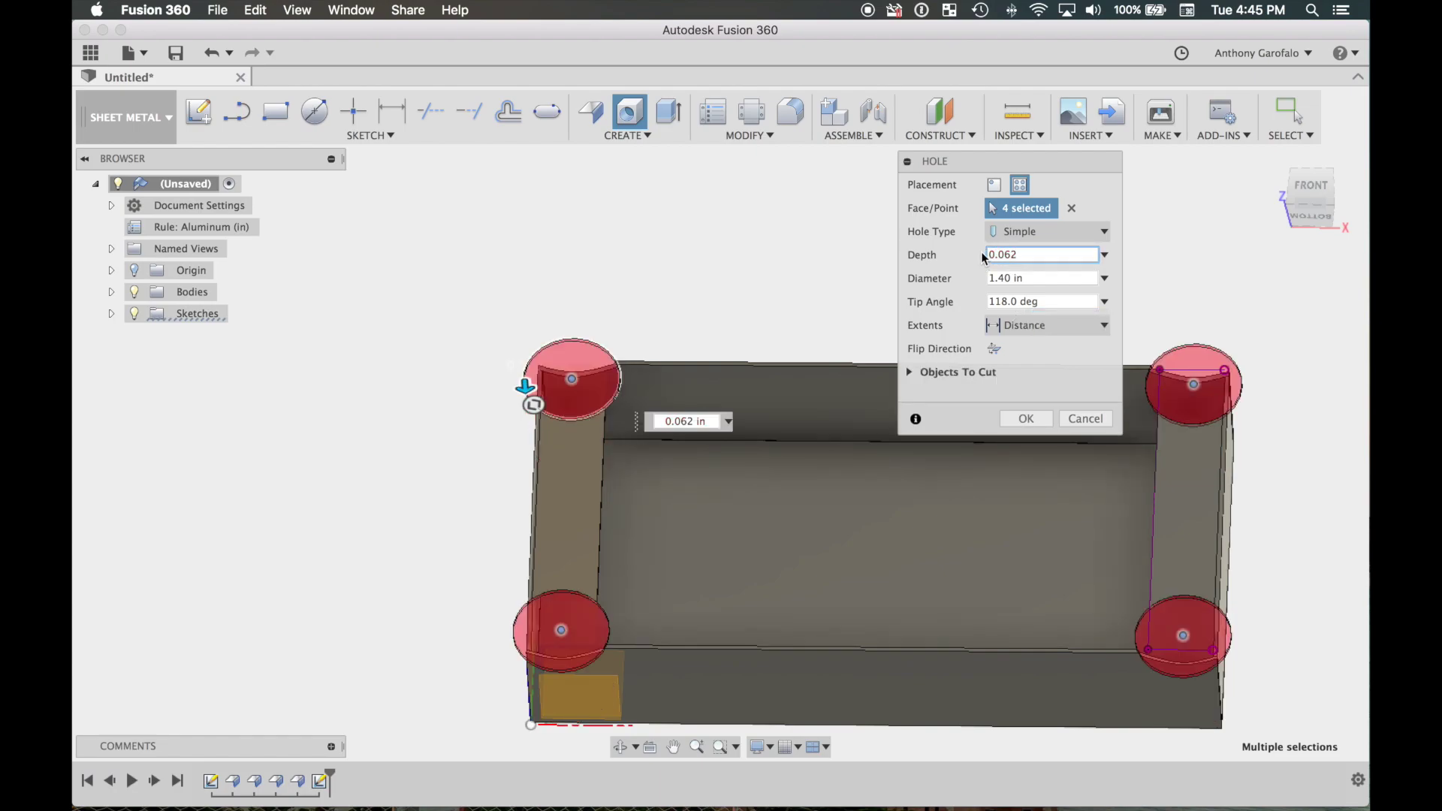
left_click(1042, 280)
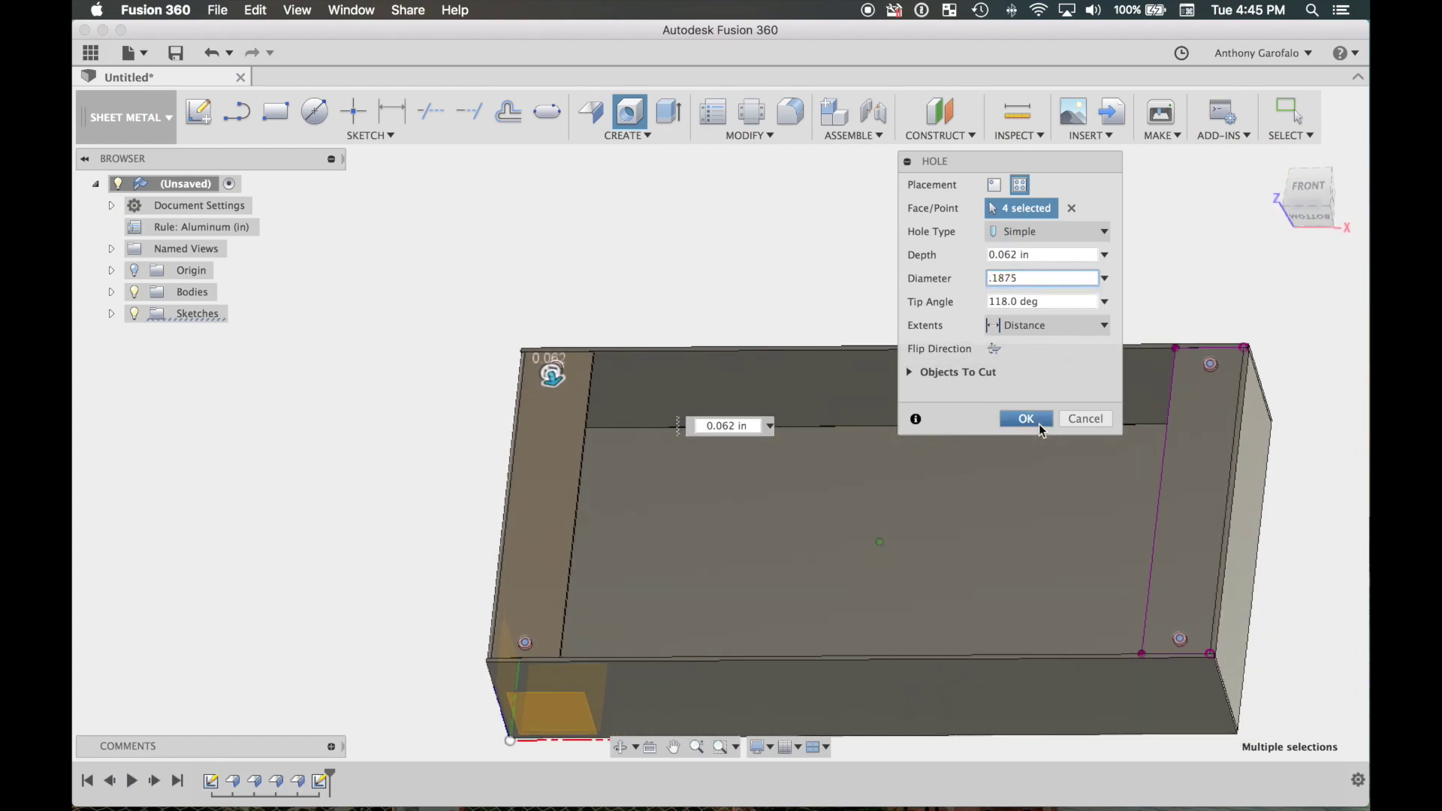
left_click(1026, 418)
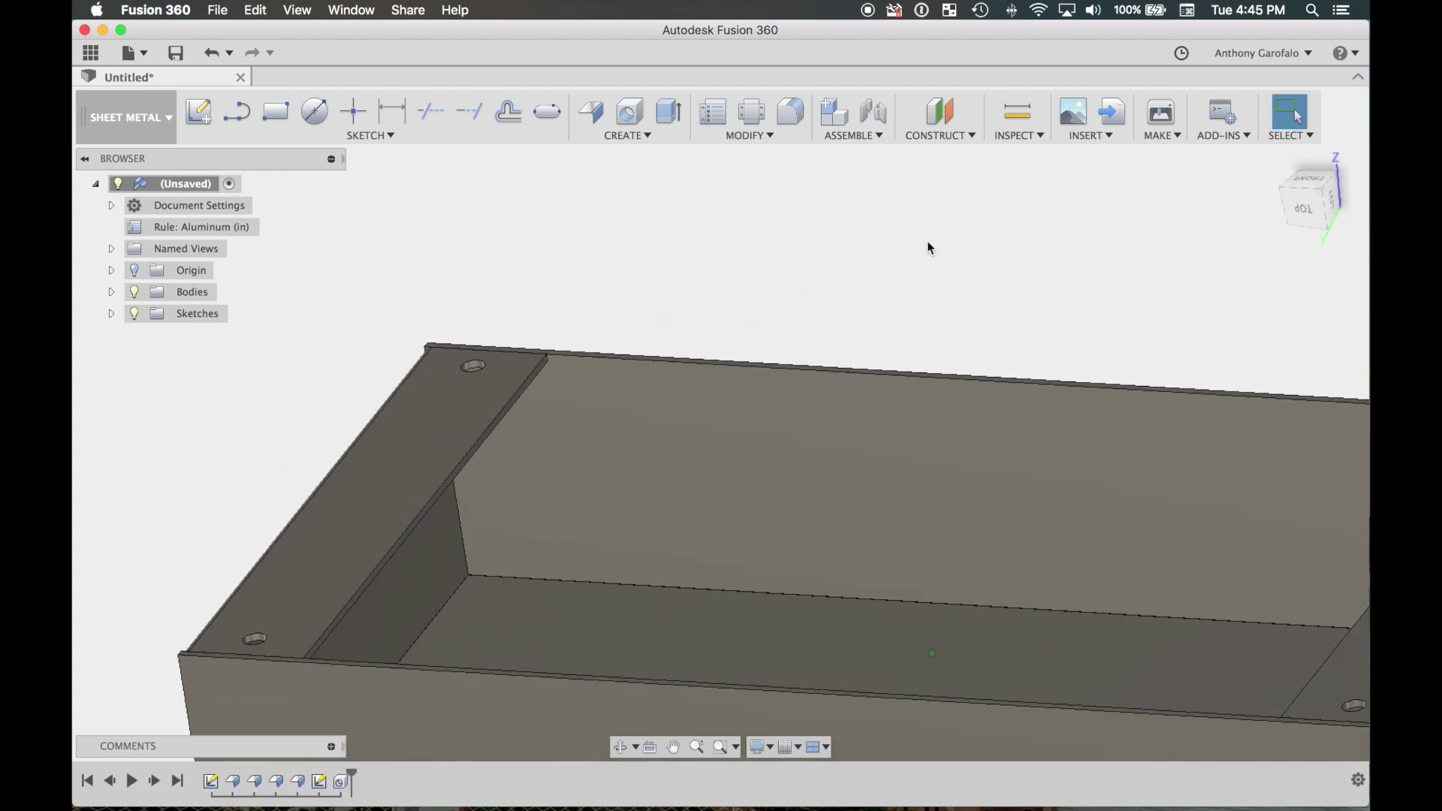
middle_click_drag(929, 248, 364, 354, "shift")
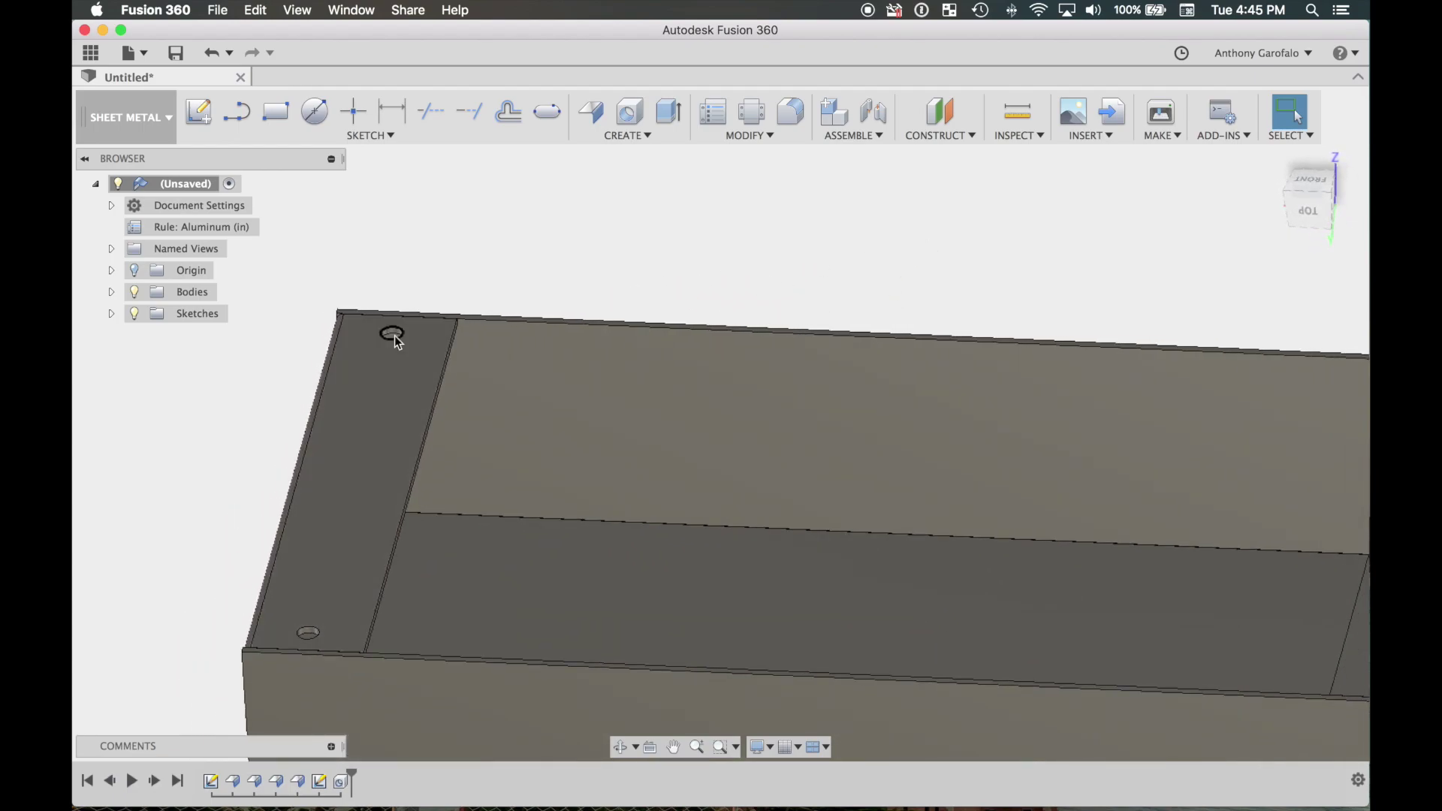
scroll(564, 443, "down", 3)
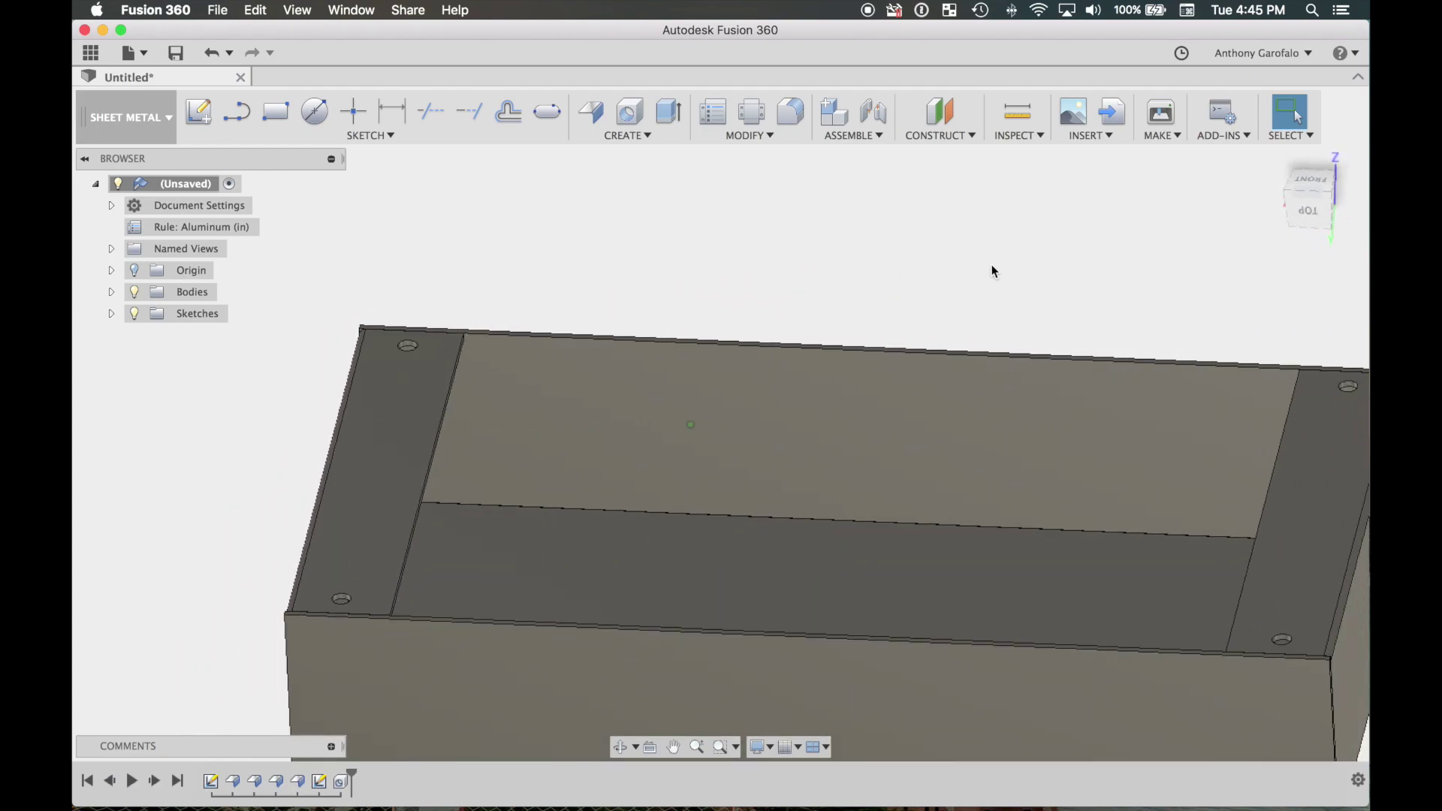
scroll(991, 265, "down", 2)
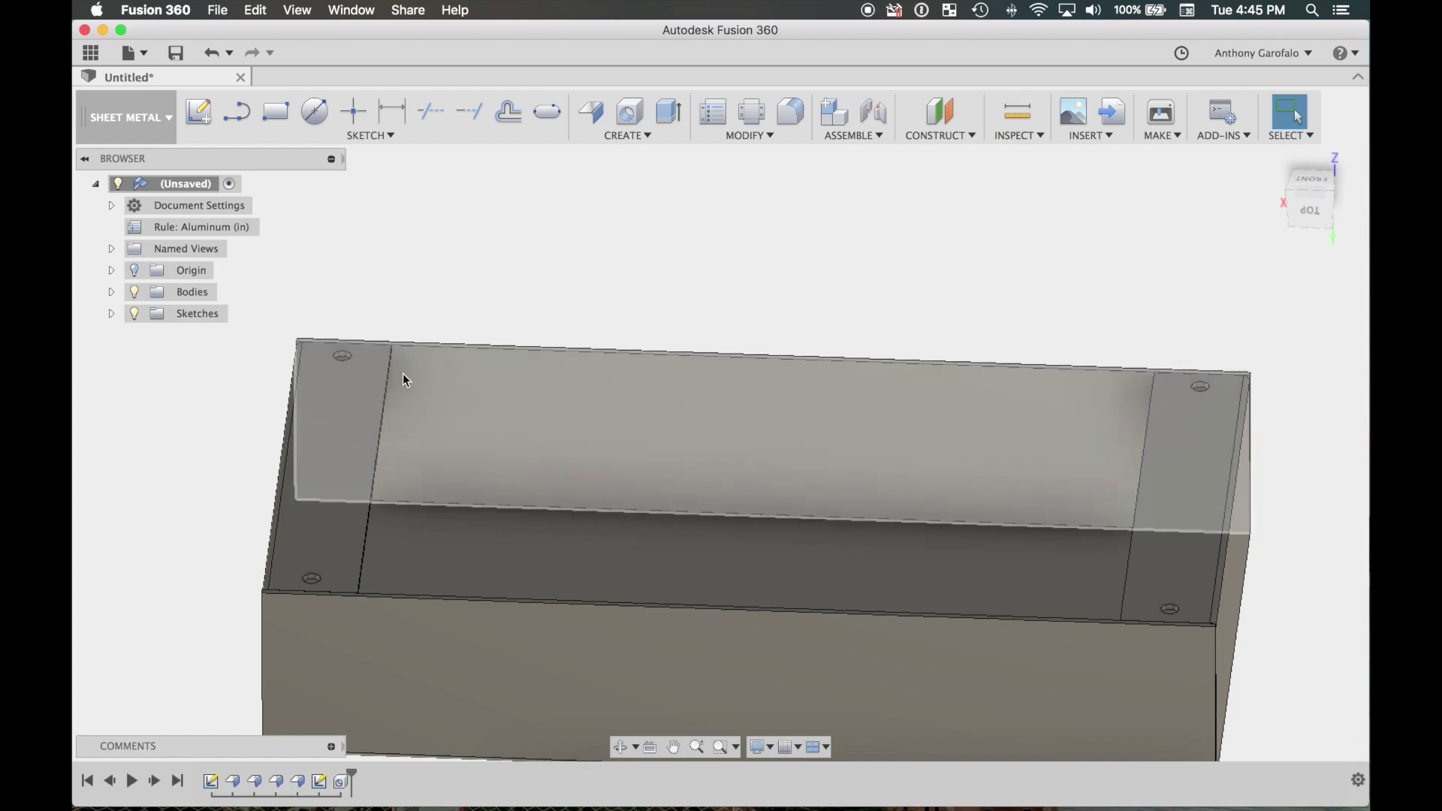
middle_click_drag(353, 437, 376, 452, "shift")
scroll(374, 446, "down", 3)
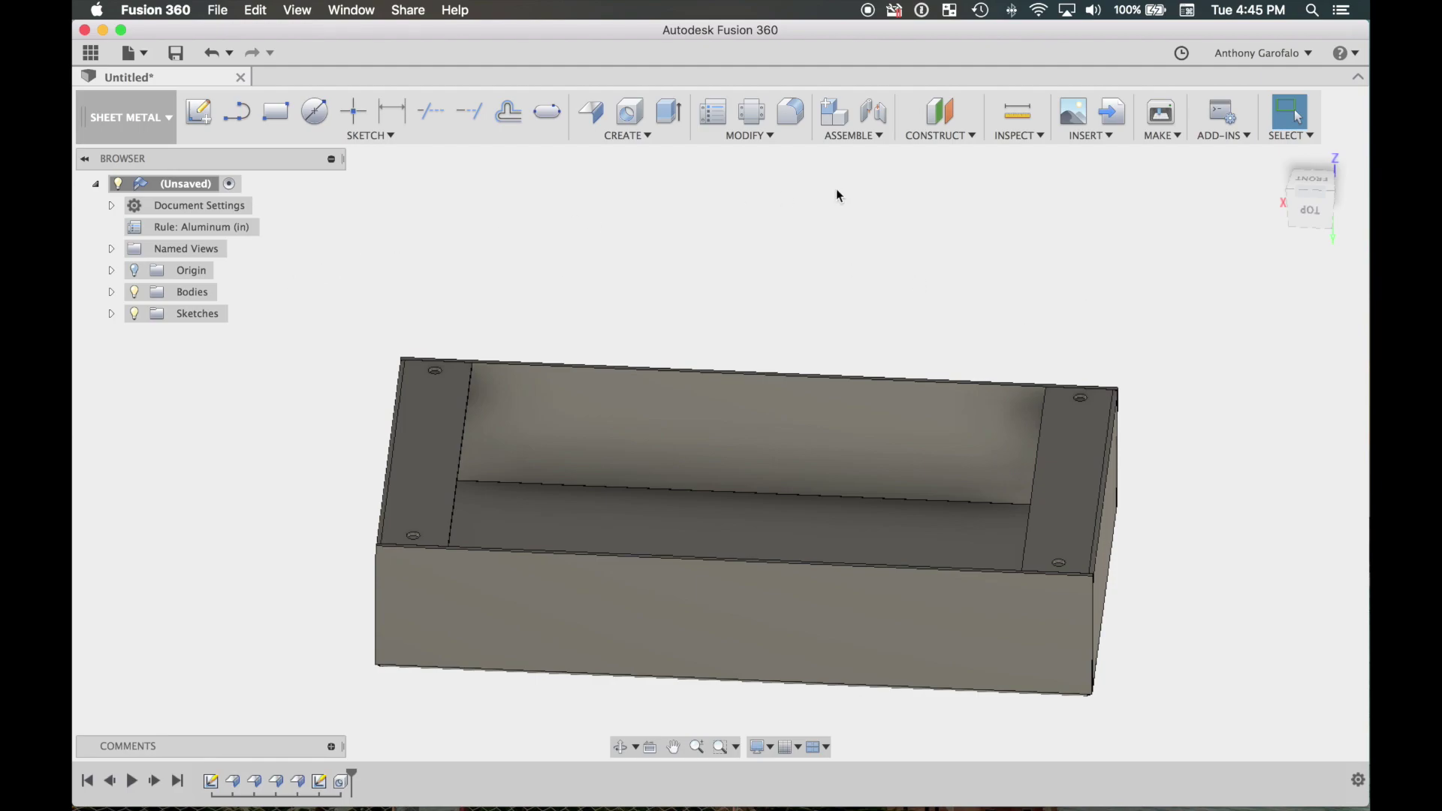
Open the McMaster-Carr component catalog in an enlarged window and search it for pem-style nuts.
left_click(1090, 135)
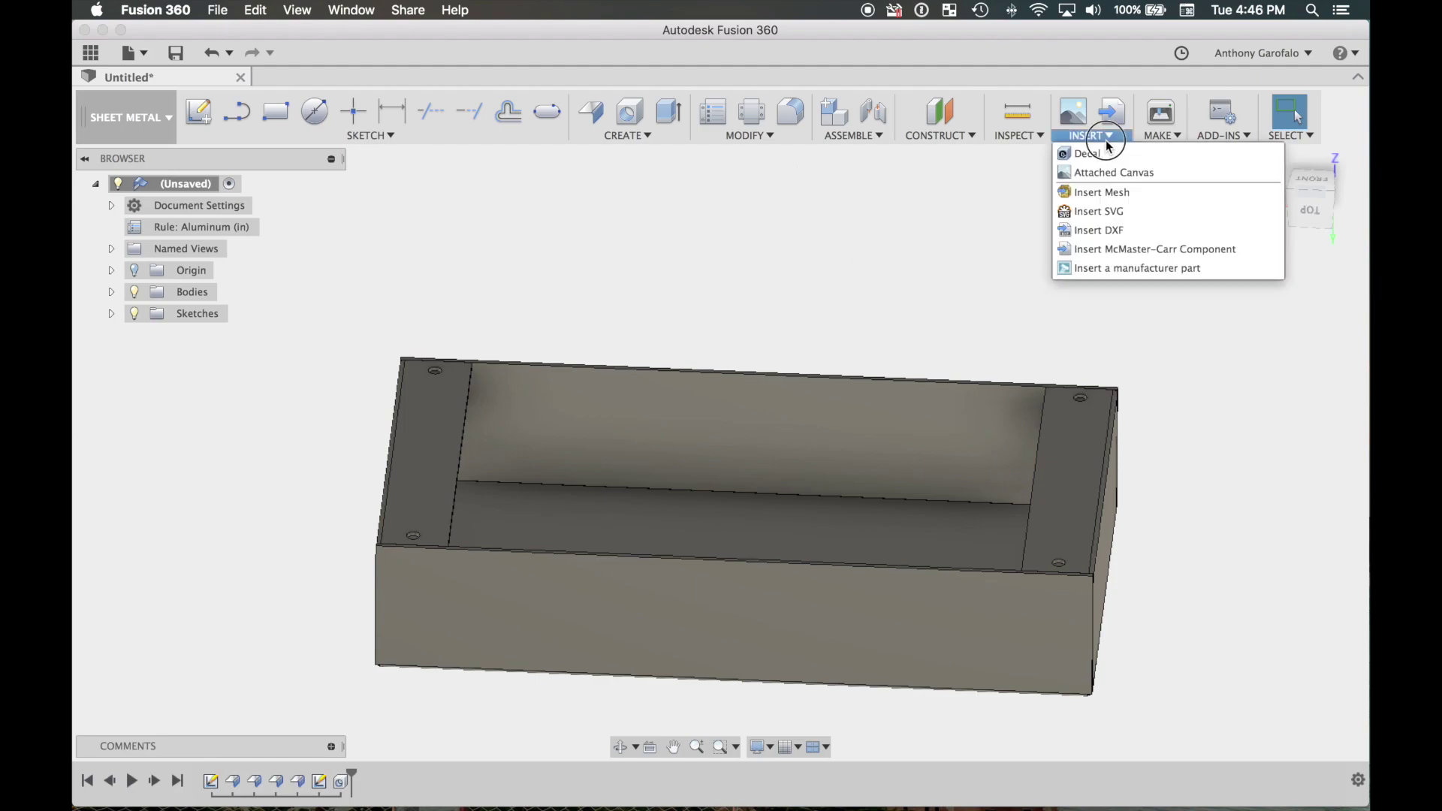
left_click(1122, 249)
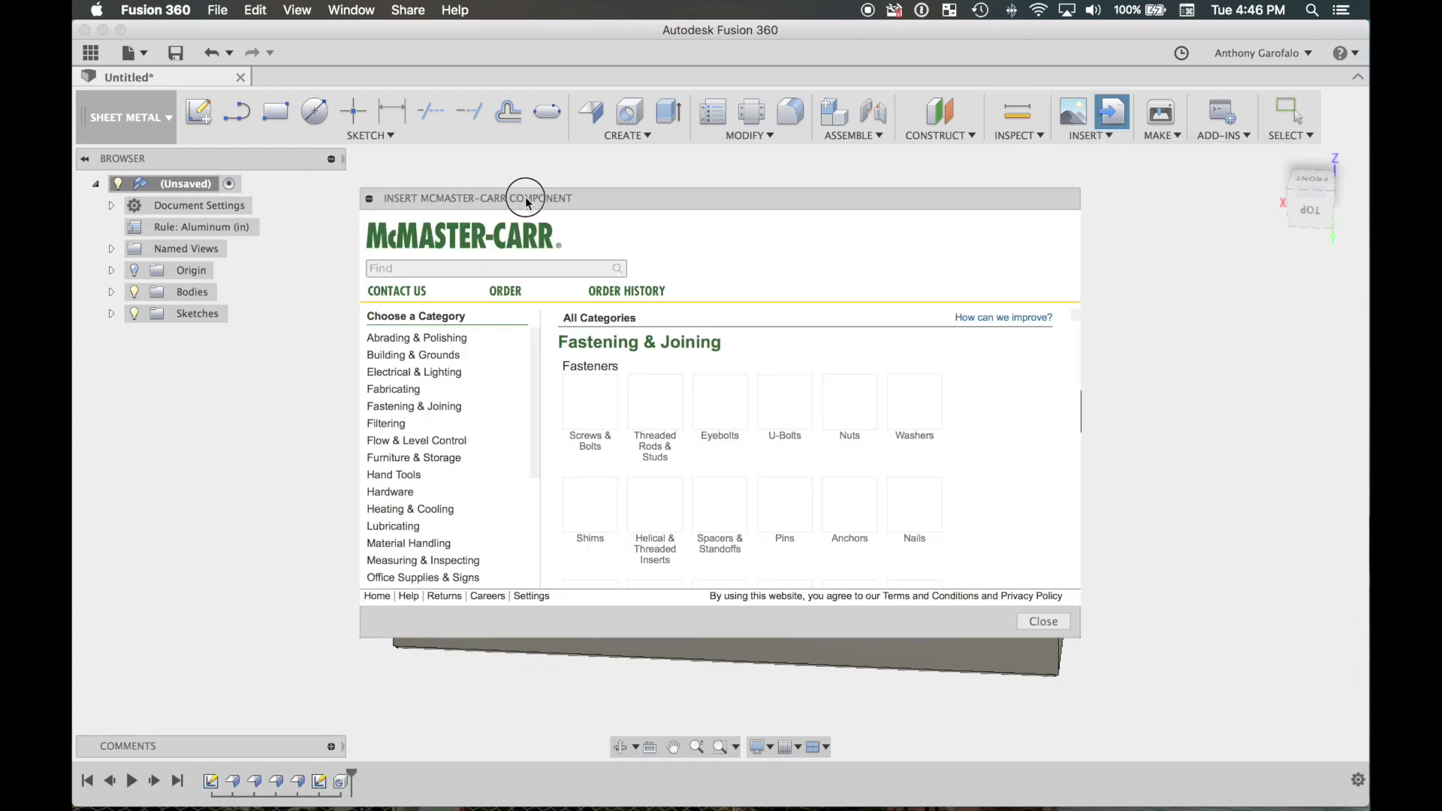
left_click_drag(995, 540, 1224, 670)
left_click(337, 178)
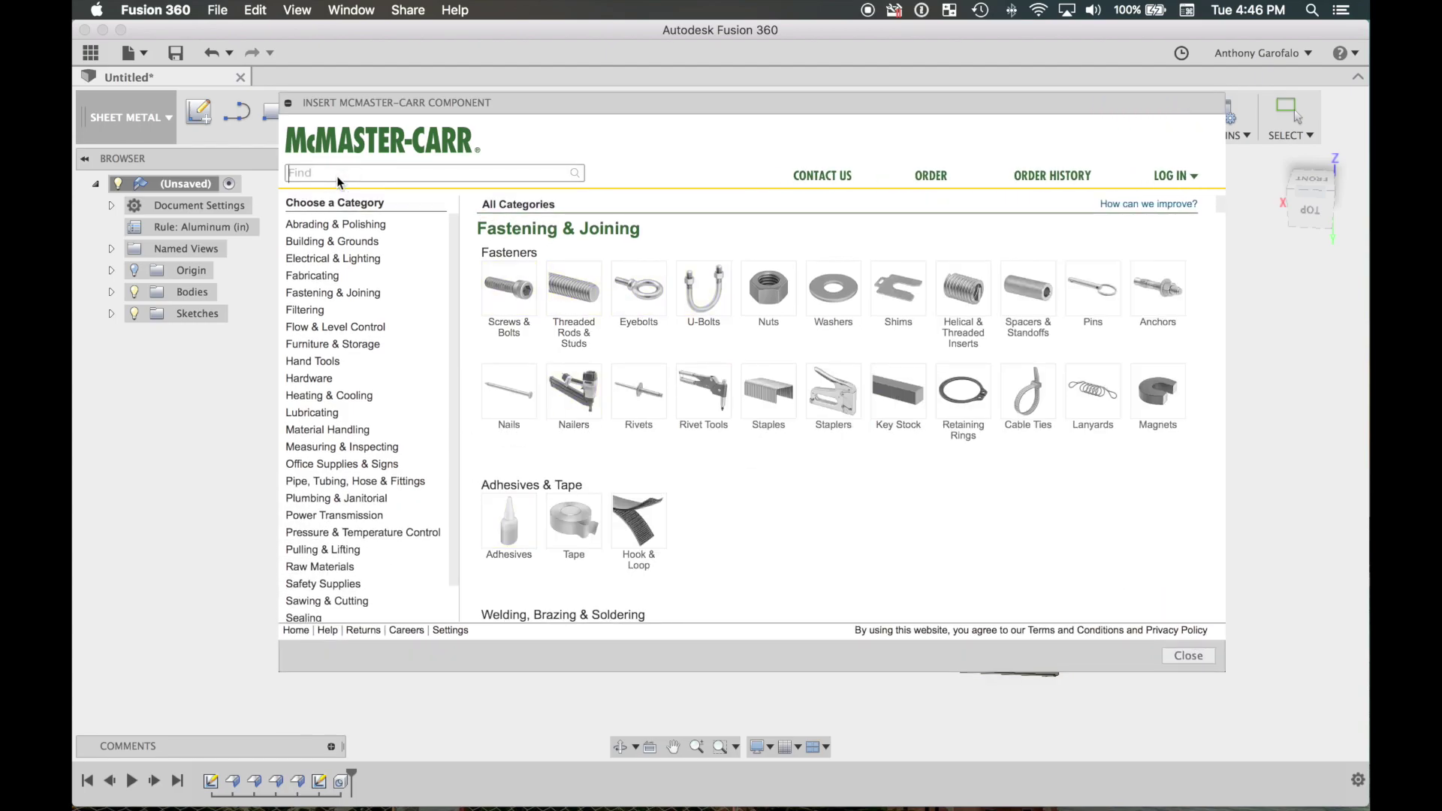
type("pem")
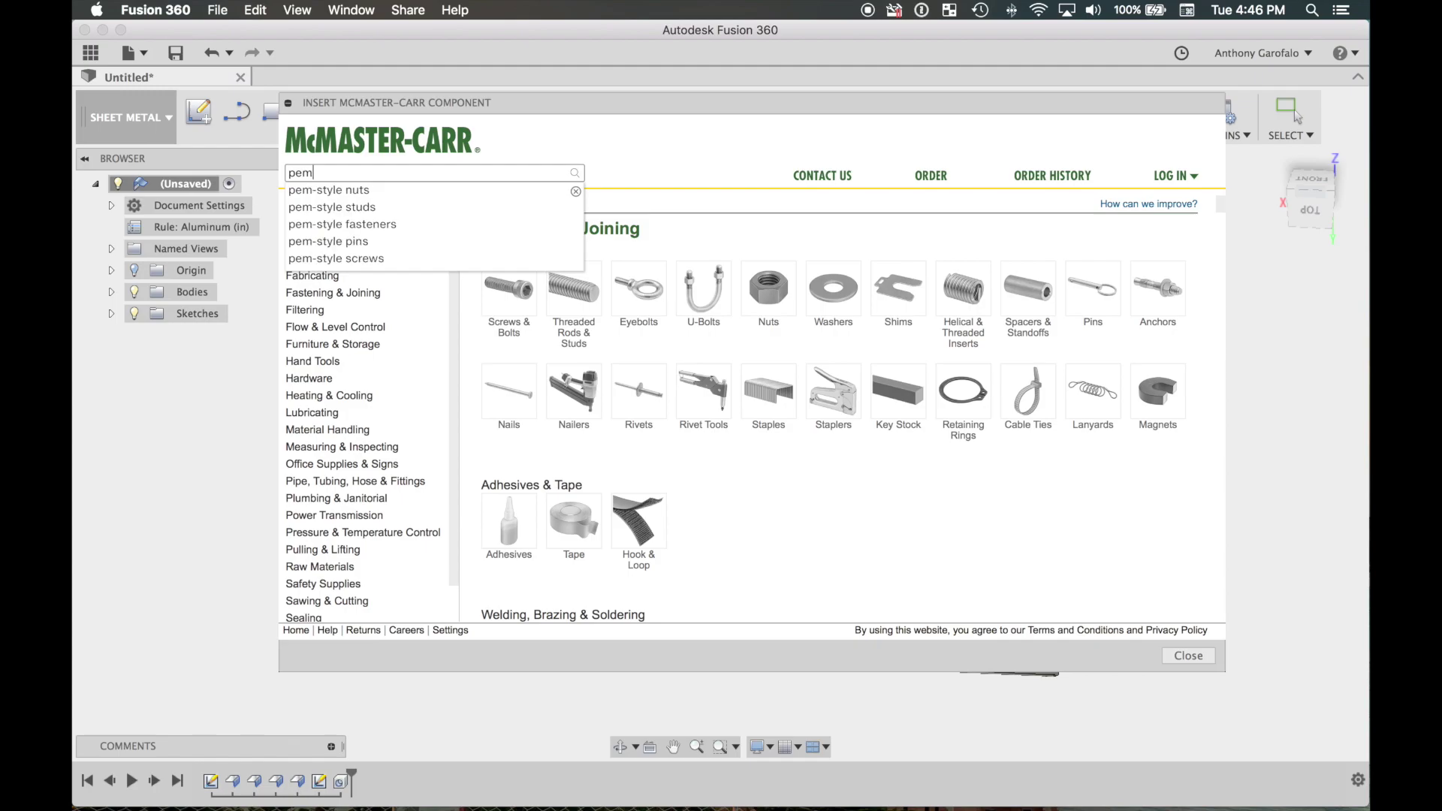
left_click(344, 191)
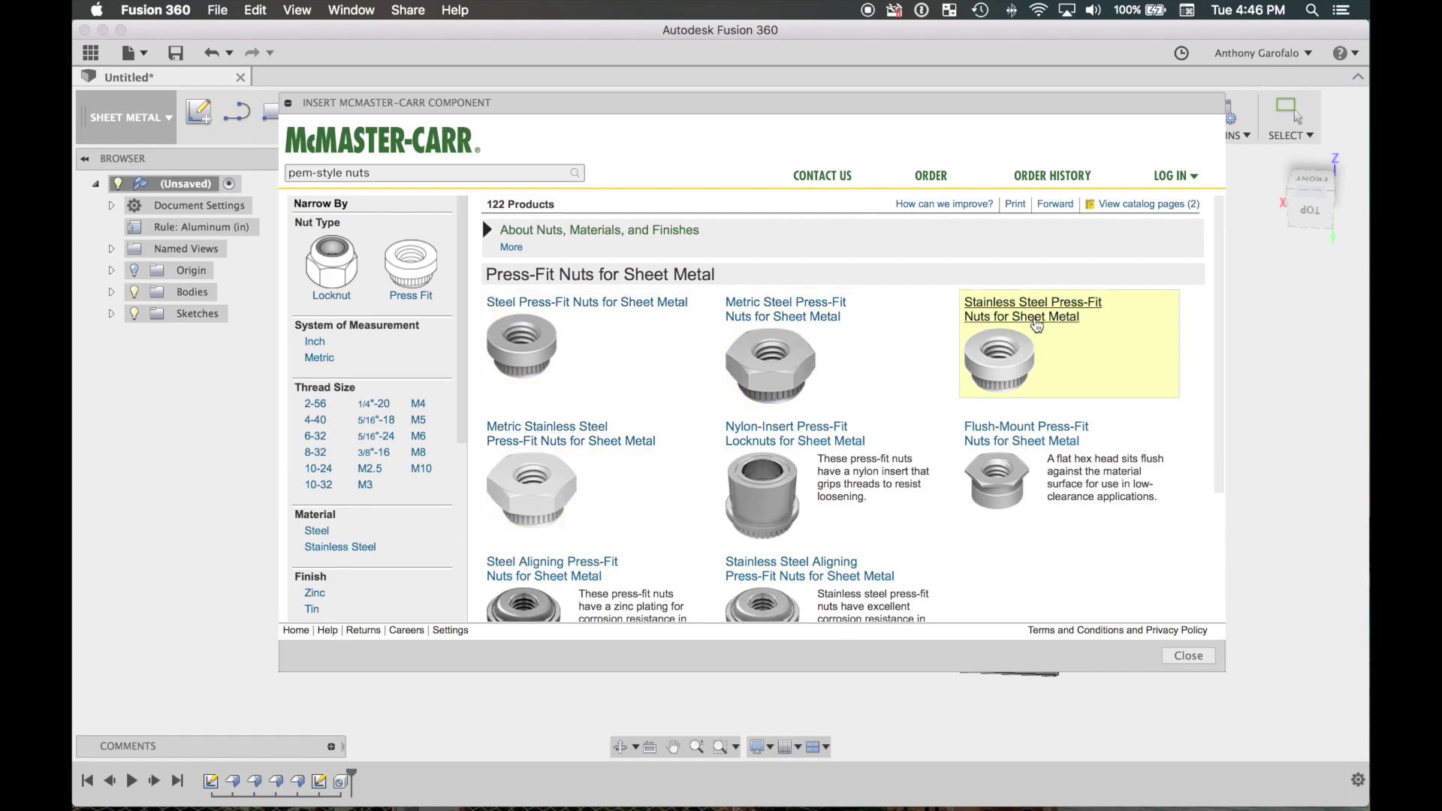
Find Stainless Steel Press-Fit Nuts for Sheet Metal, narrow them to 6-32 thread, and open part 96439A210 for 0.04" minimum panel thickness.
left_click(1011, 361)
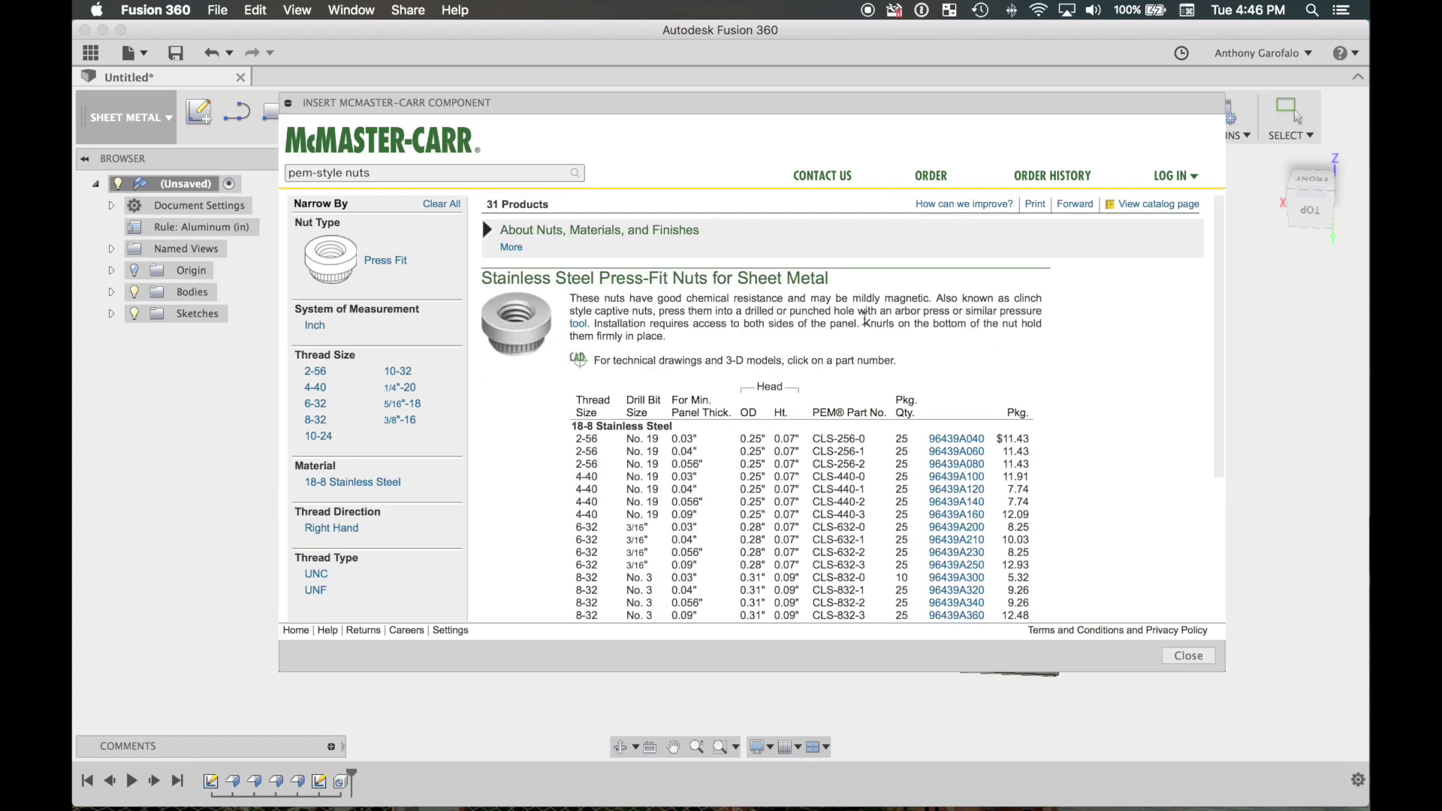
scroll(565, 388, "down", 3)
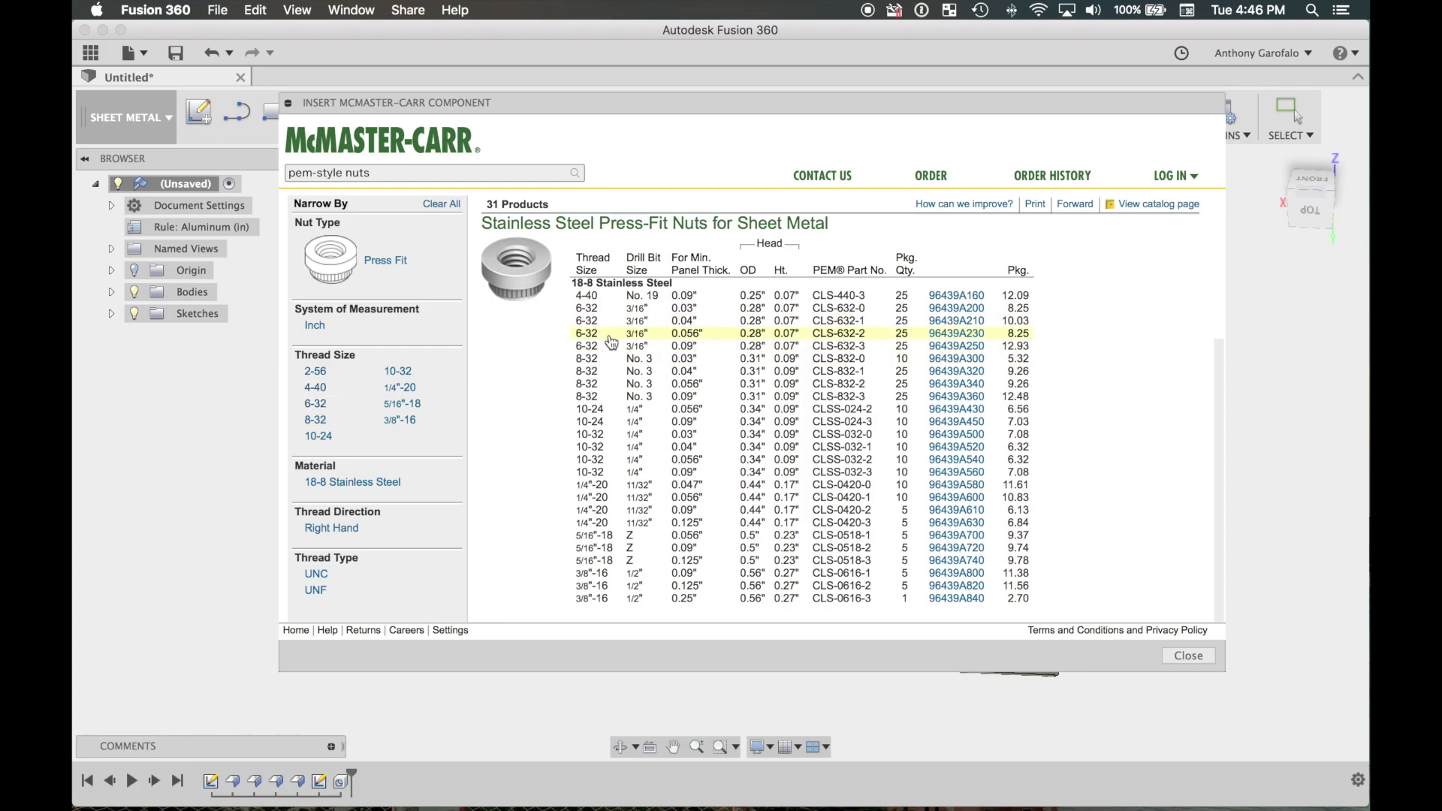
left_click(319, 405)
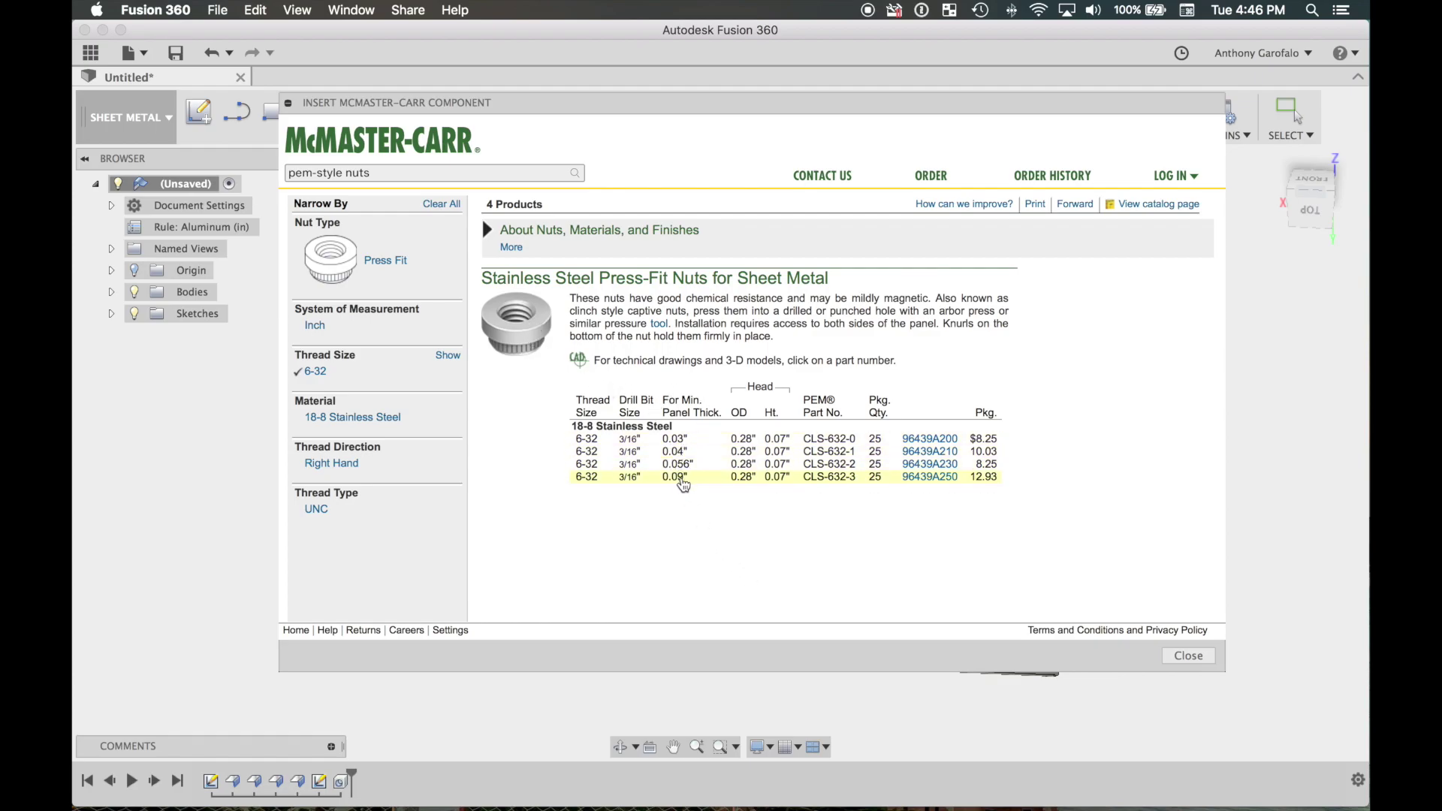
mouse_move(530, 323)
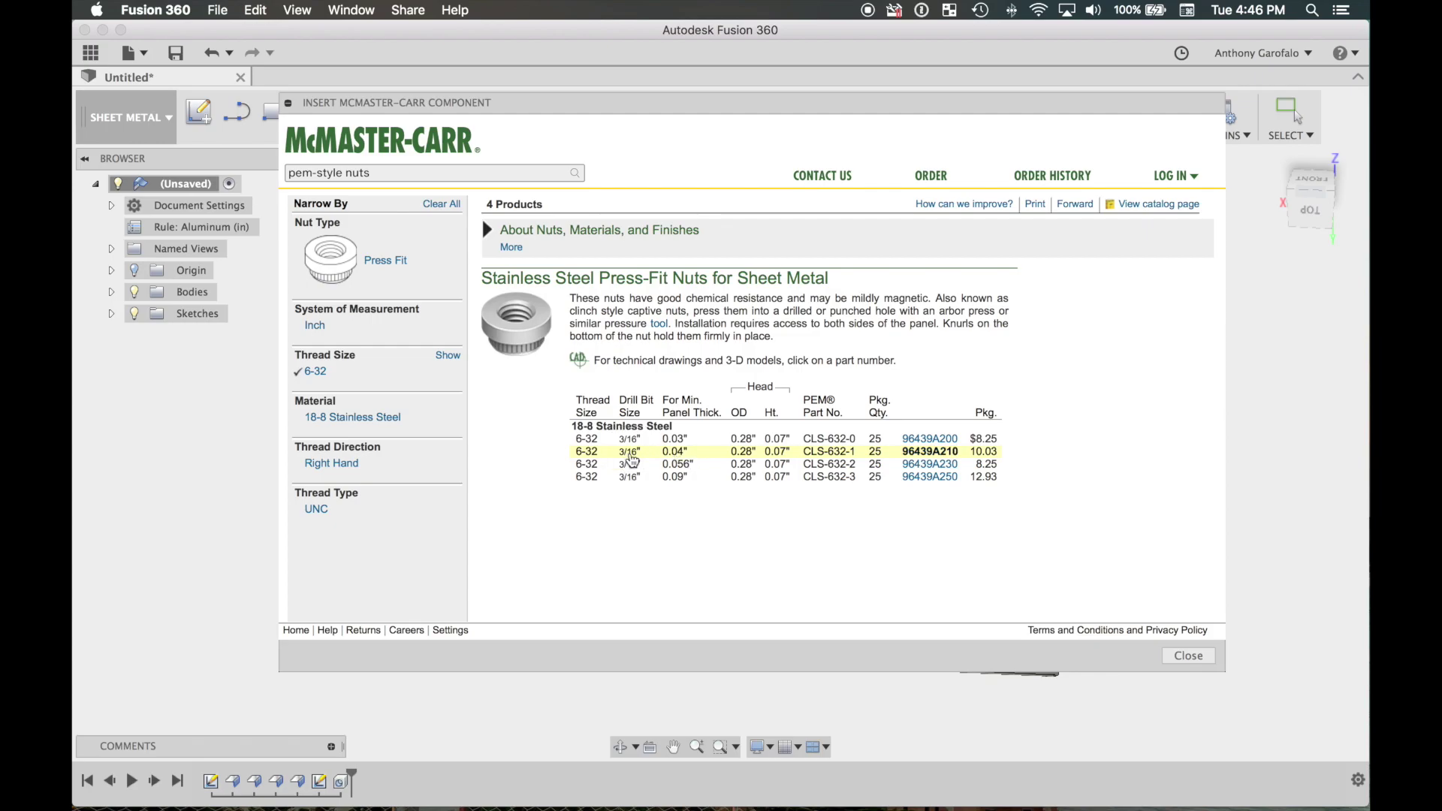
left_click(631, 453)
left_click(660, 483)
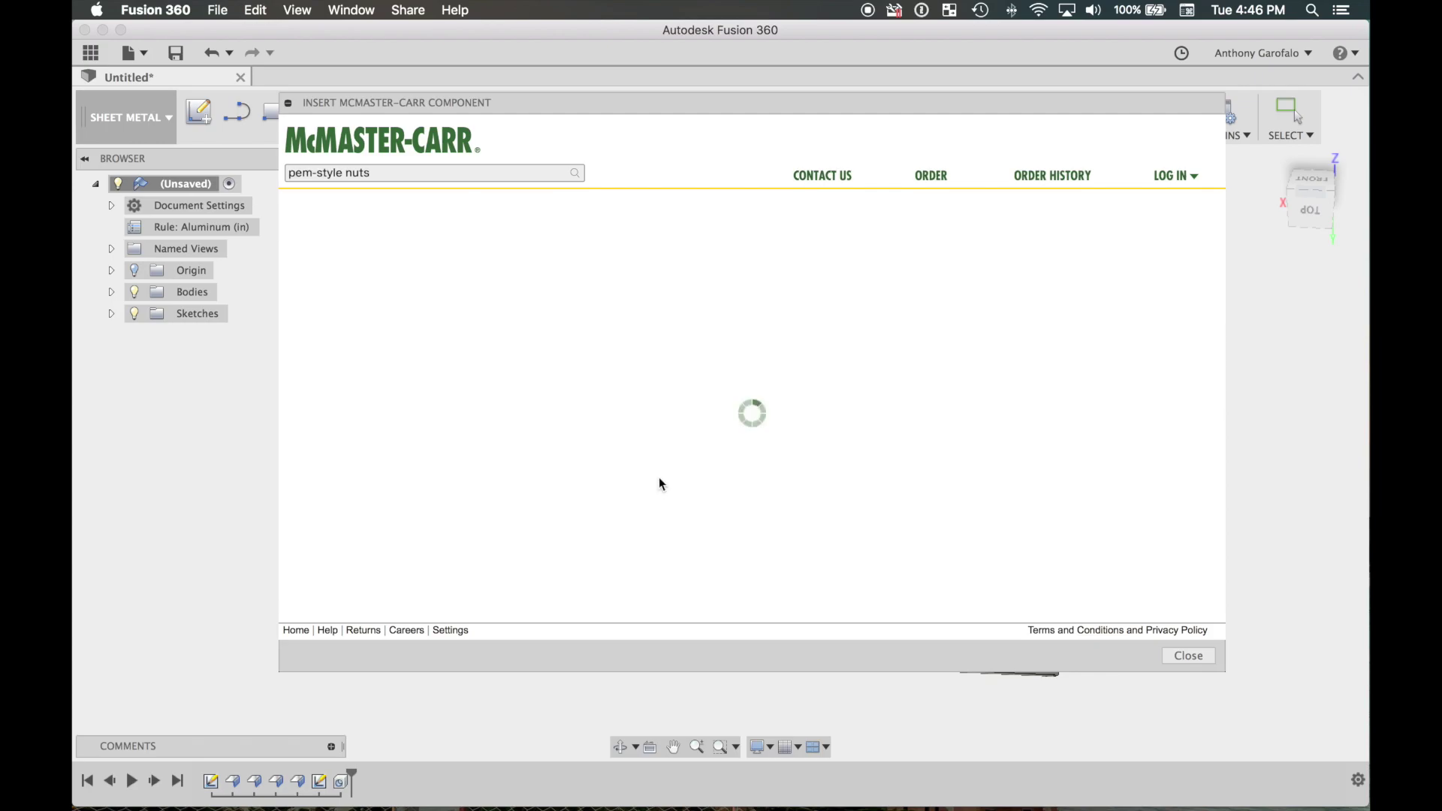
Review the press-fit nut's specifications and bring it into the design as a 3-D STEP model.
scroll(518, 420, "down", 2)
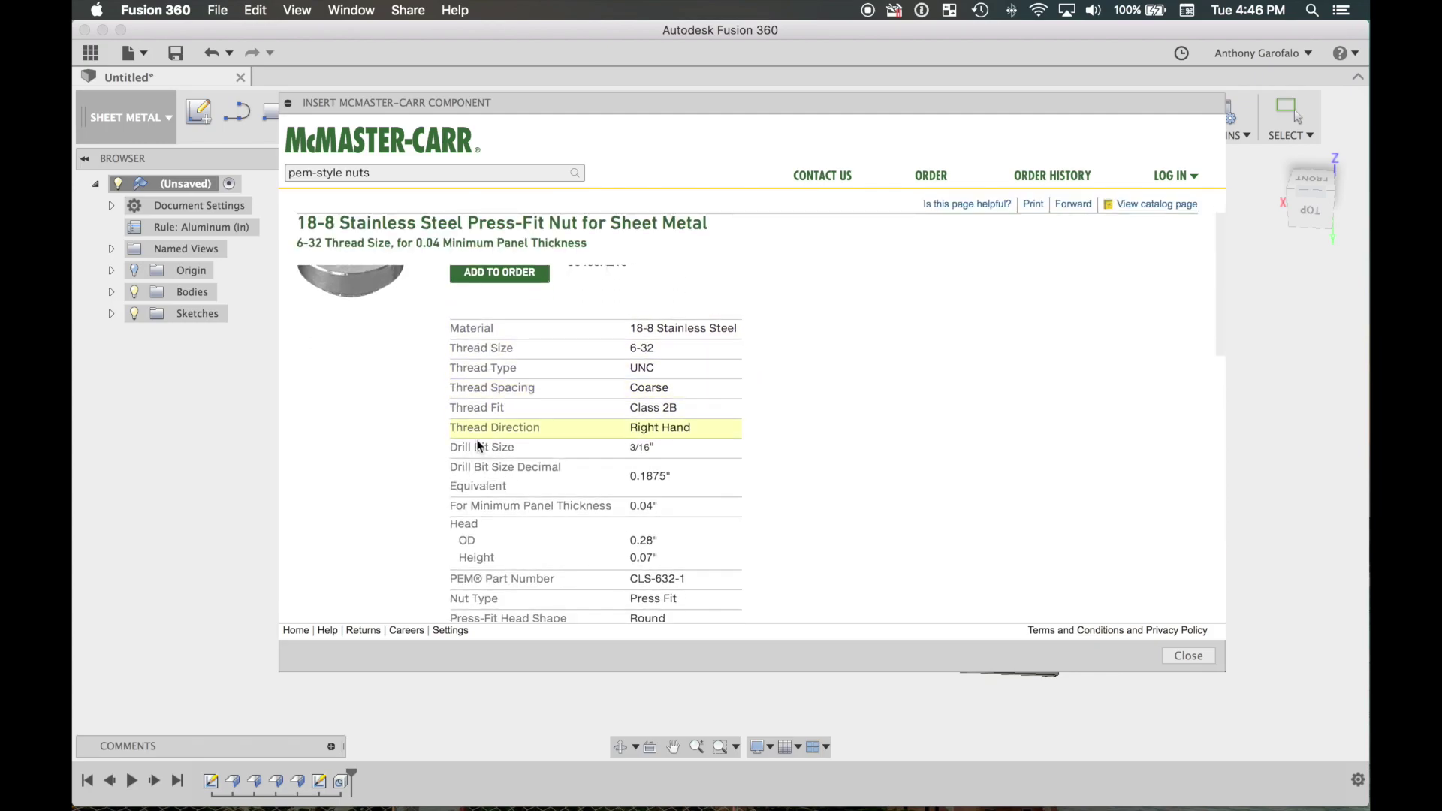
scroll(481, 501, "down", 1)
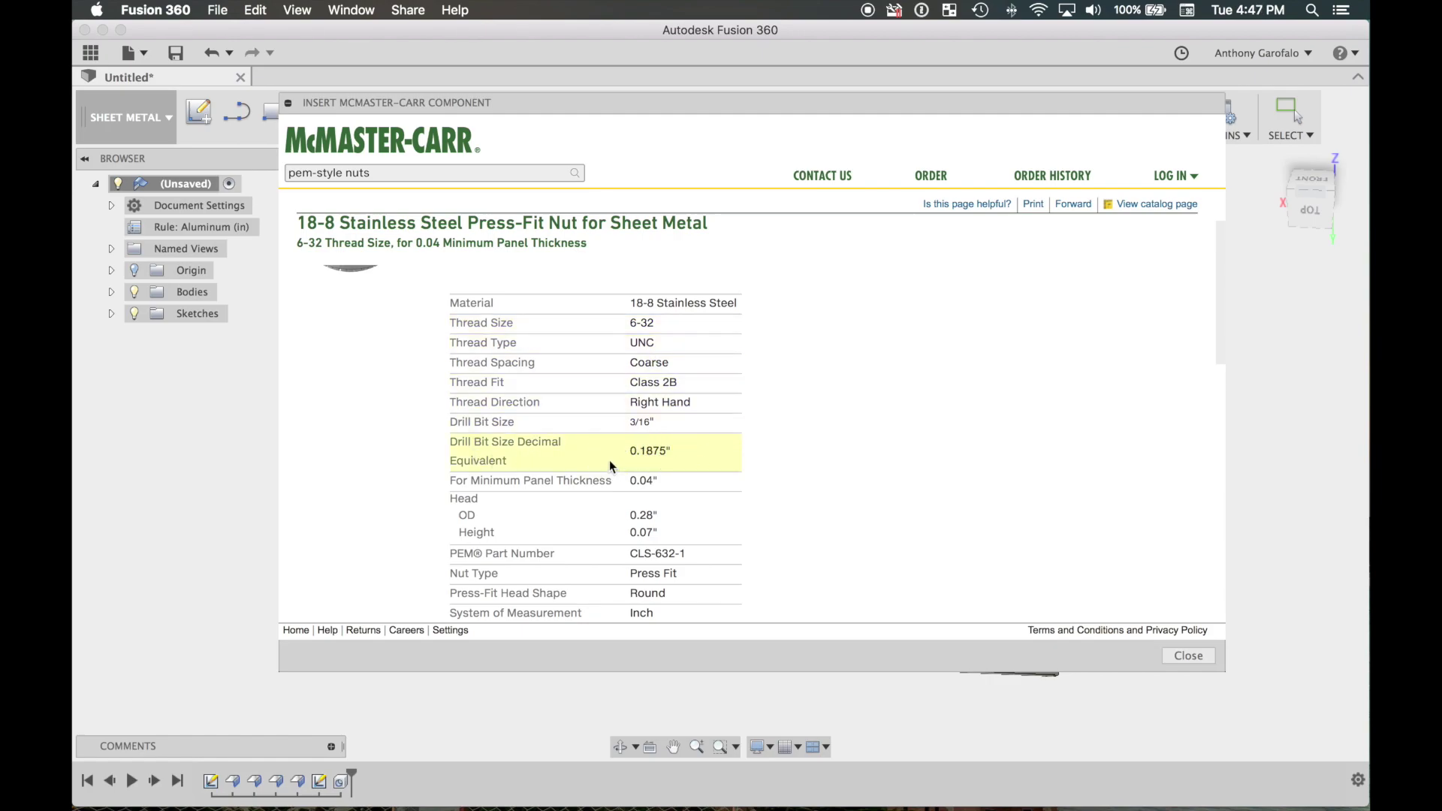
scroll(644, 484, "down", 5)
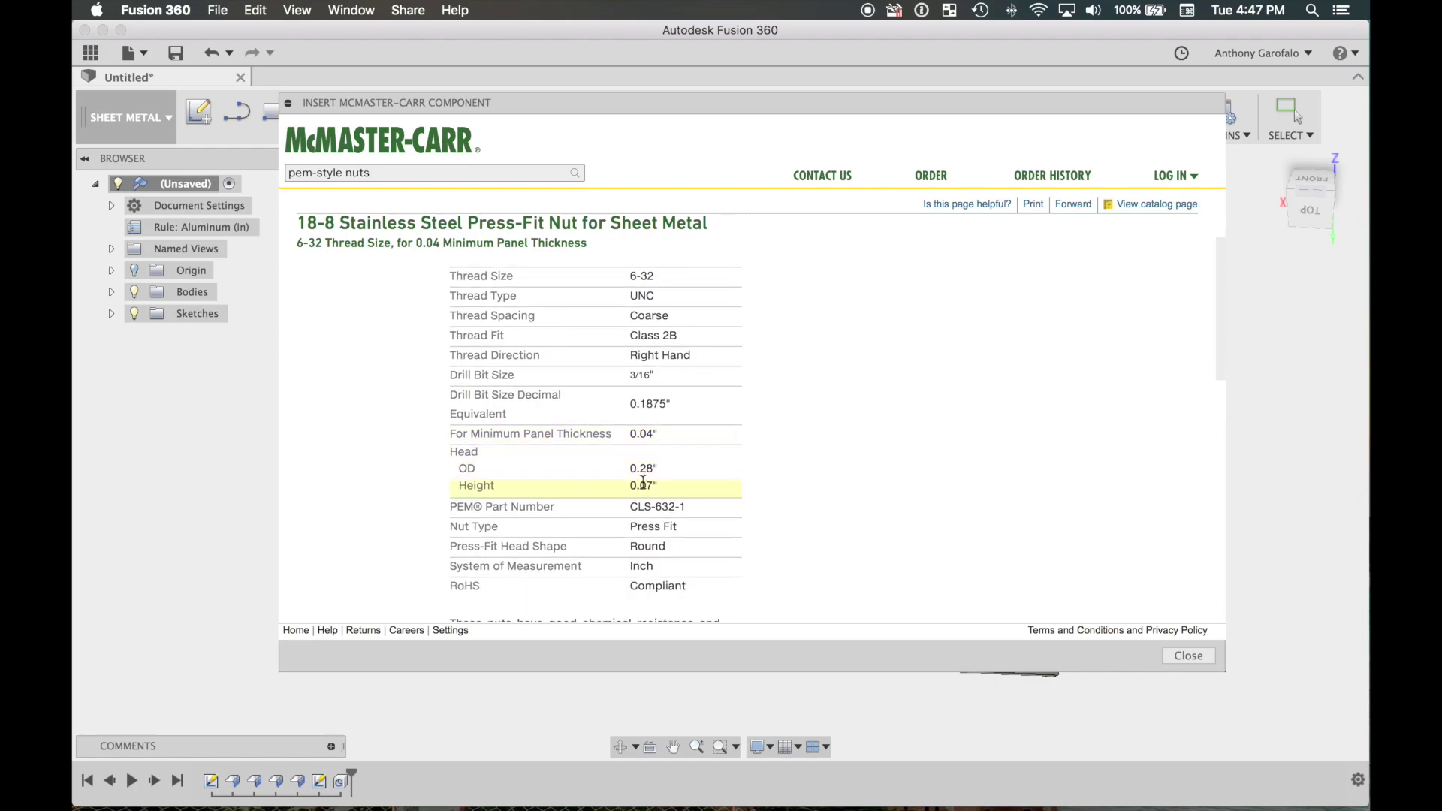
scroll(667, 434, "down", 8)
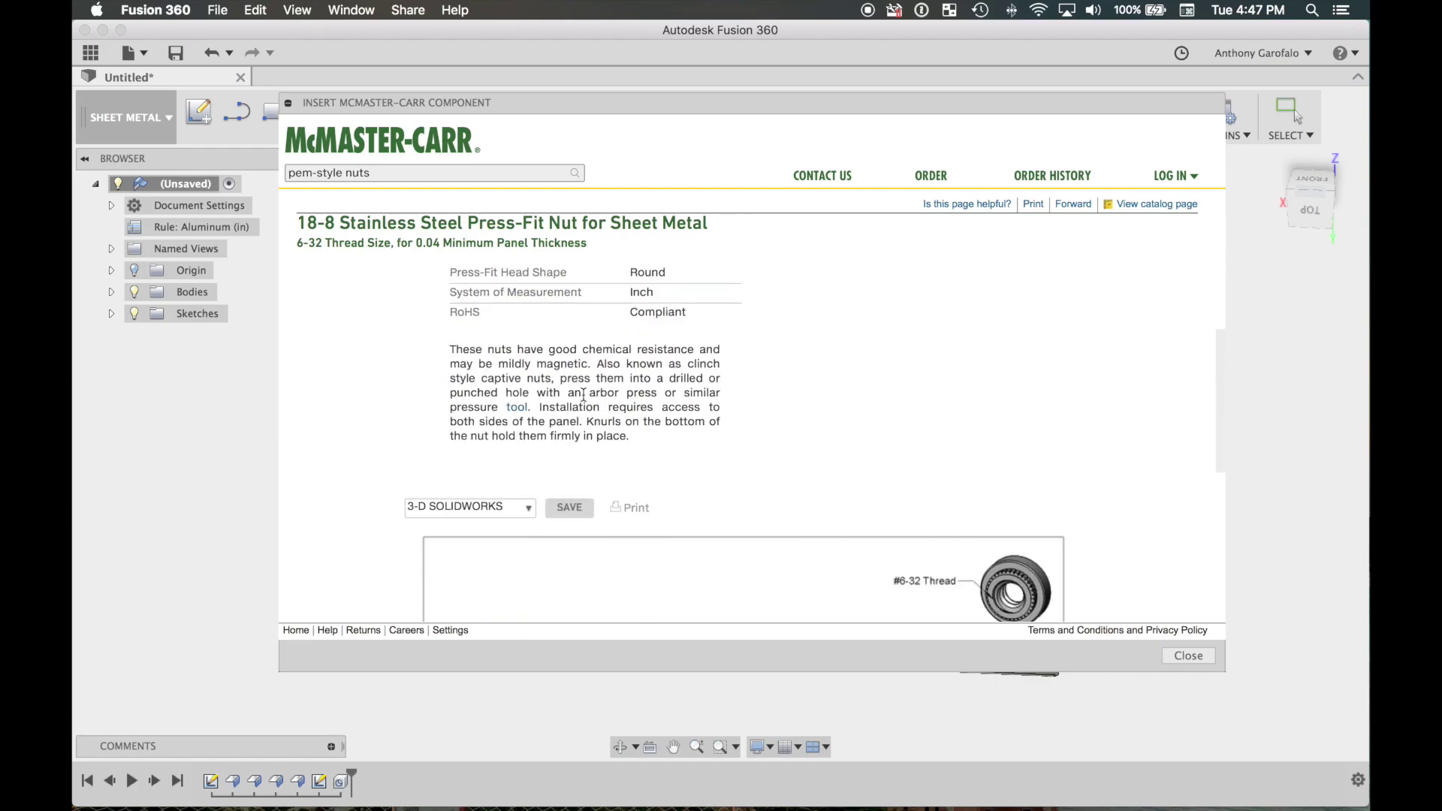
scroll(592, 451, "down", 1)
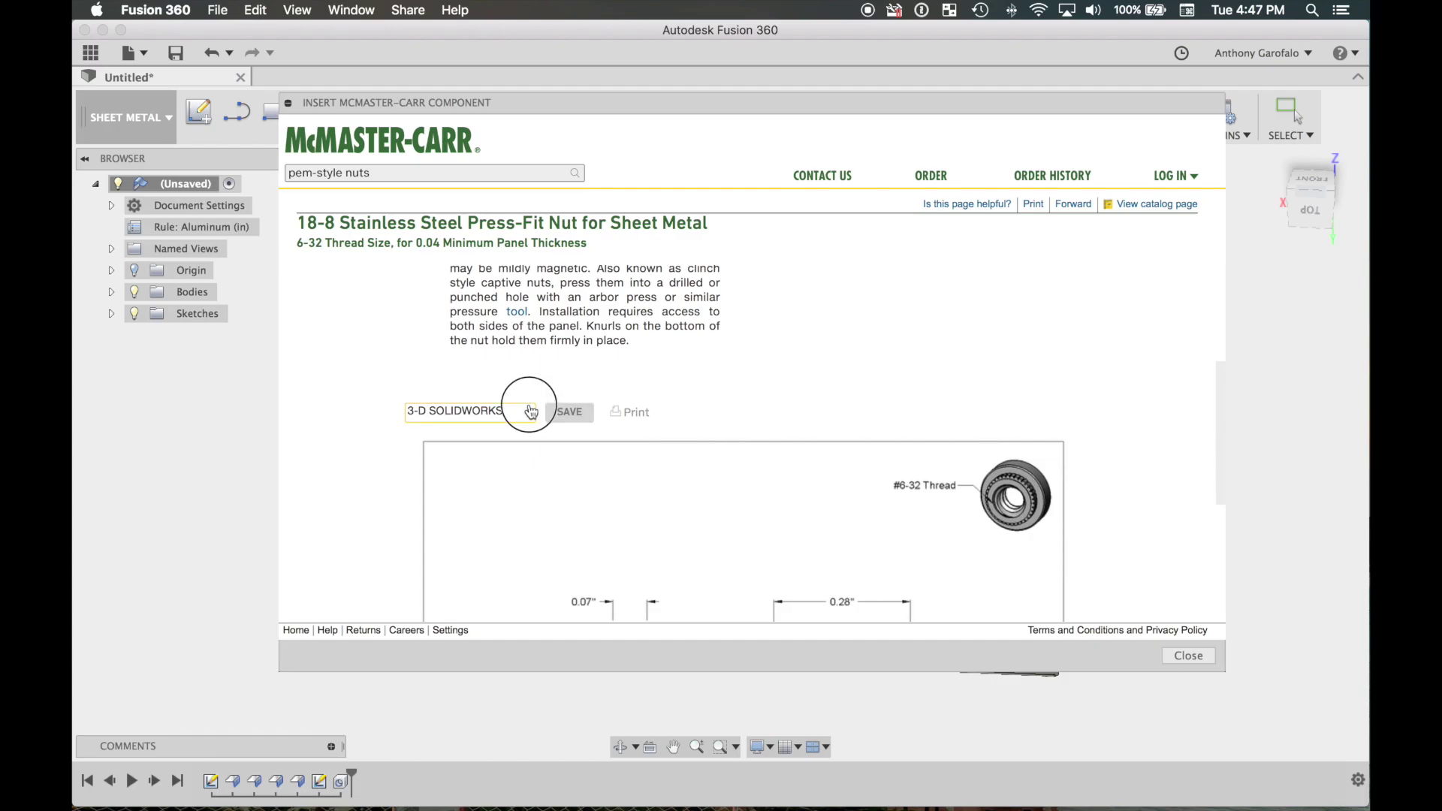
left_click(530, 411)
left_click(457, 516)
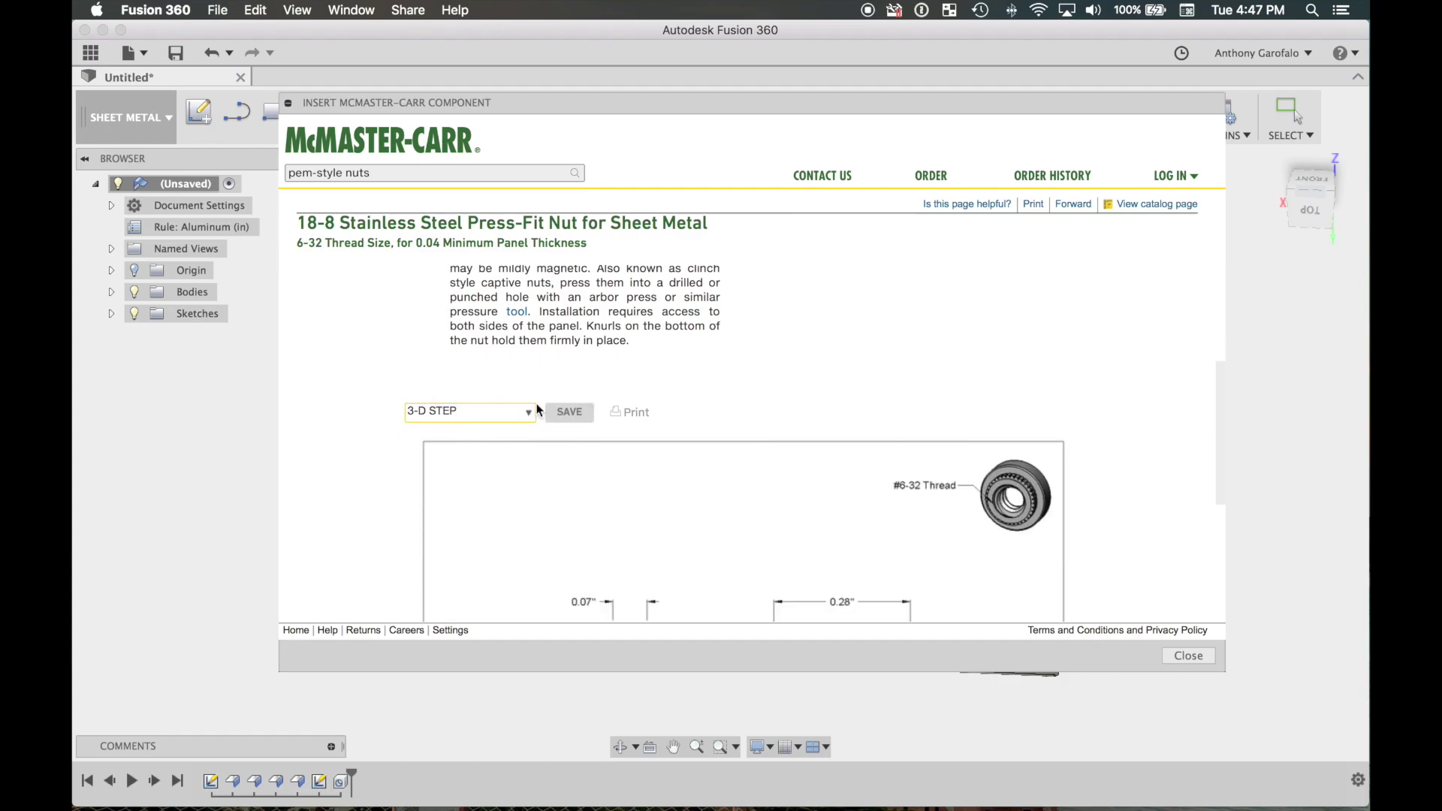
left_click(582, 412)
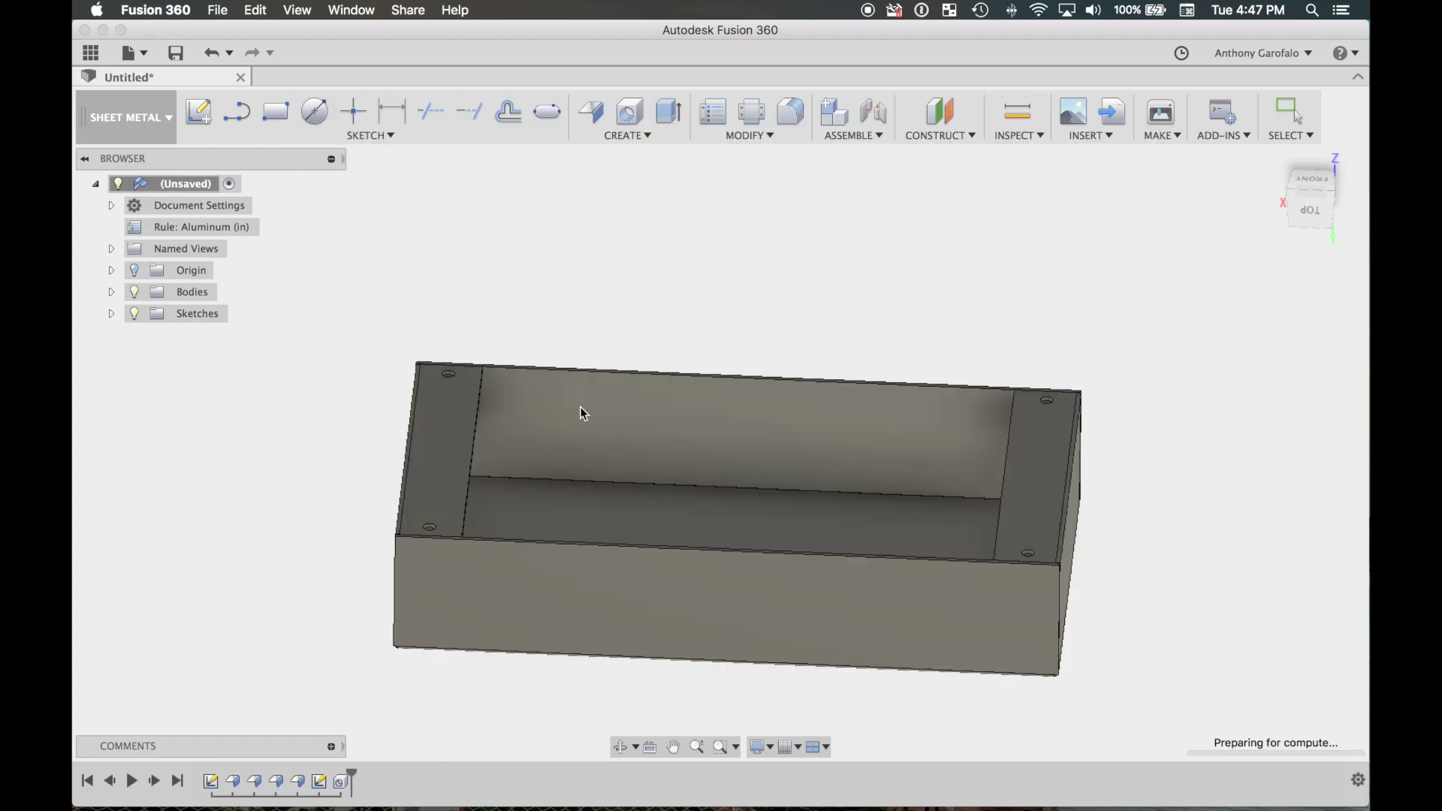
Rotate the inserted nut 180 deg about X and move it clear of the box.
middle_click_drag(861, 526, 585, 373, "shift")
left_click_drag(624, 224, 624, 430)
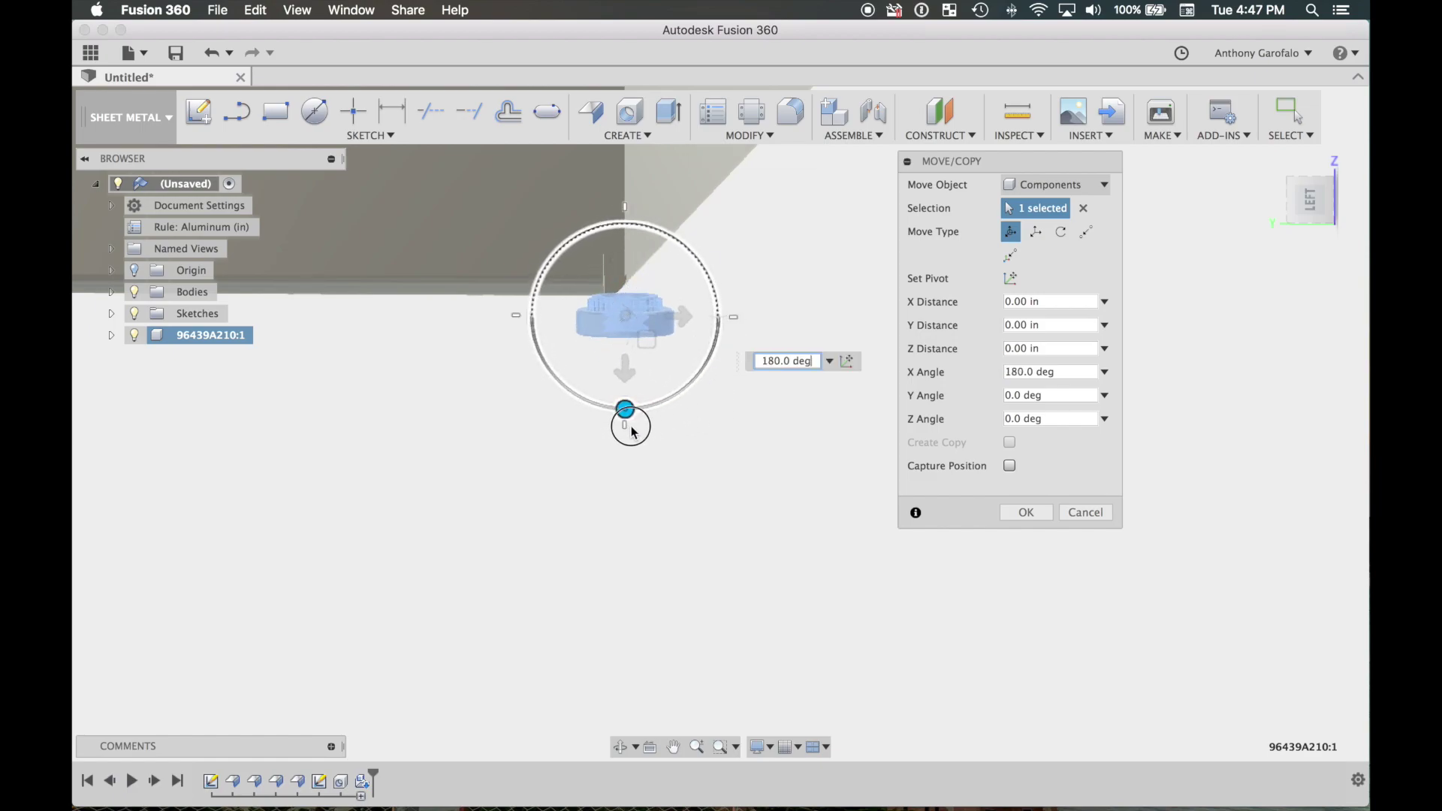
middle_click_drag(637, 433, 675, 363, "shift")
left_click_drag(671, 345, 809, 345)
left_click(1024, 512)
Start a Joint with the nut's moved position captured and set the motion type to Cylindrical.
middle_click_drag(1024, 518, 685, 480, "shift")
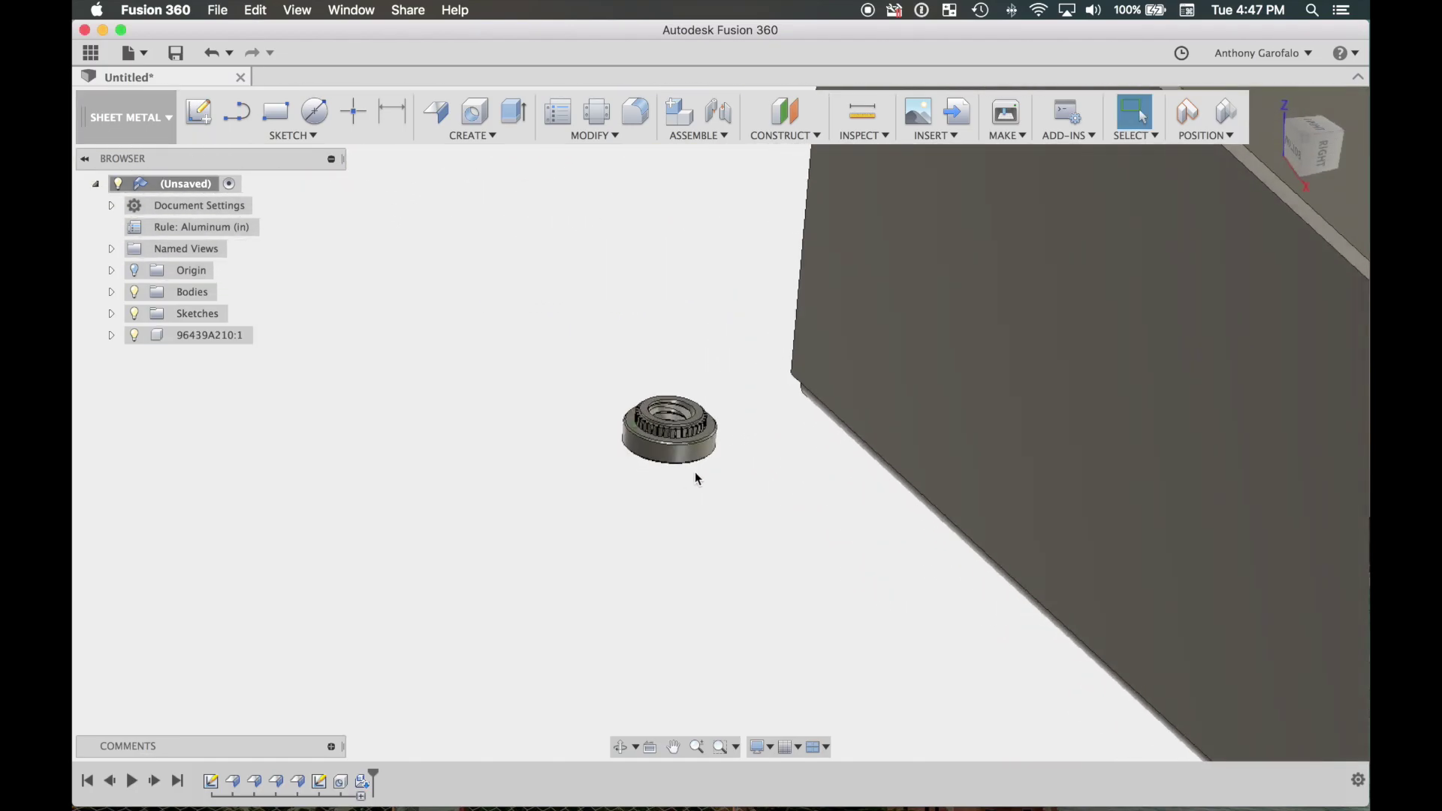
scroll(686, 480, "up", 6)
middle_click_drag(809, 275, 647, 513, "shift")
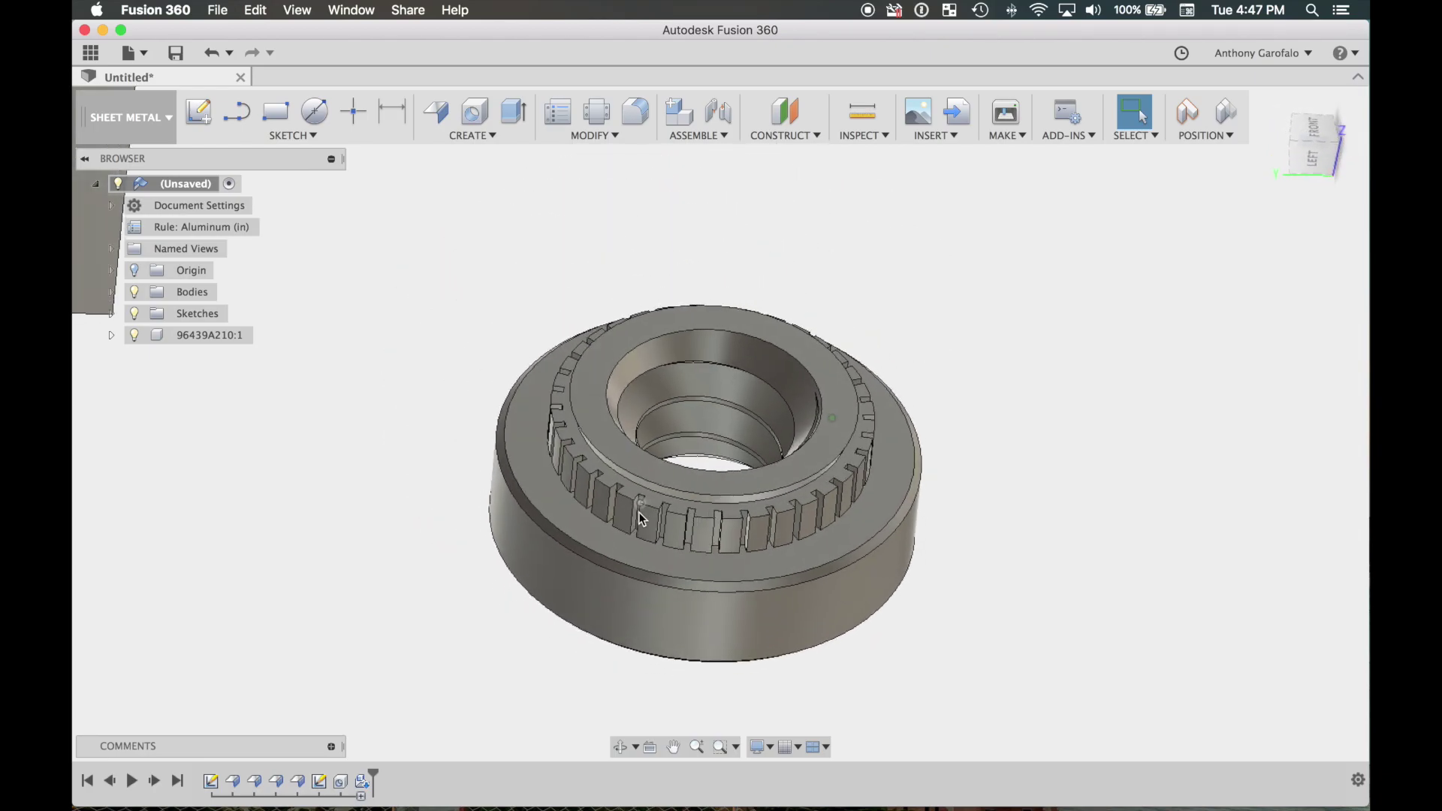
scroll(673, 346, "down", 10)
middle_click_drag(693, 138, 587, 150, "shift")
left_click(698, 135)
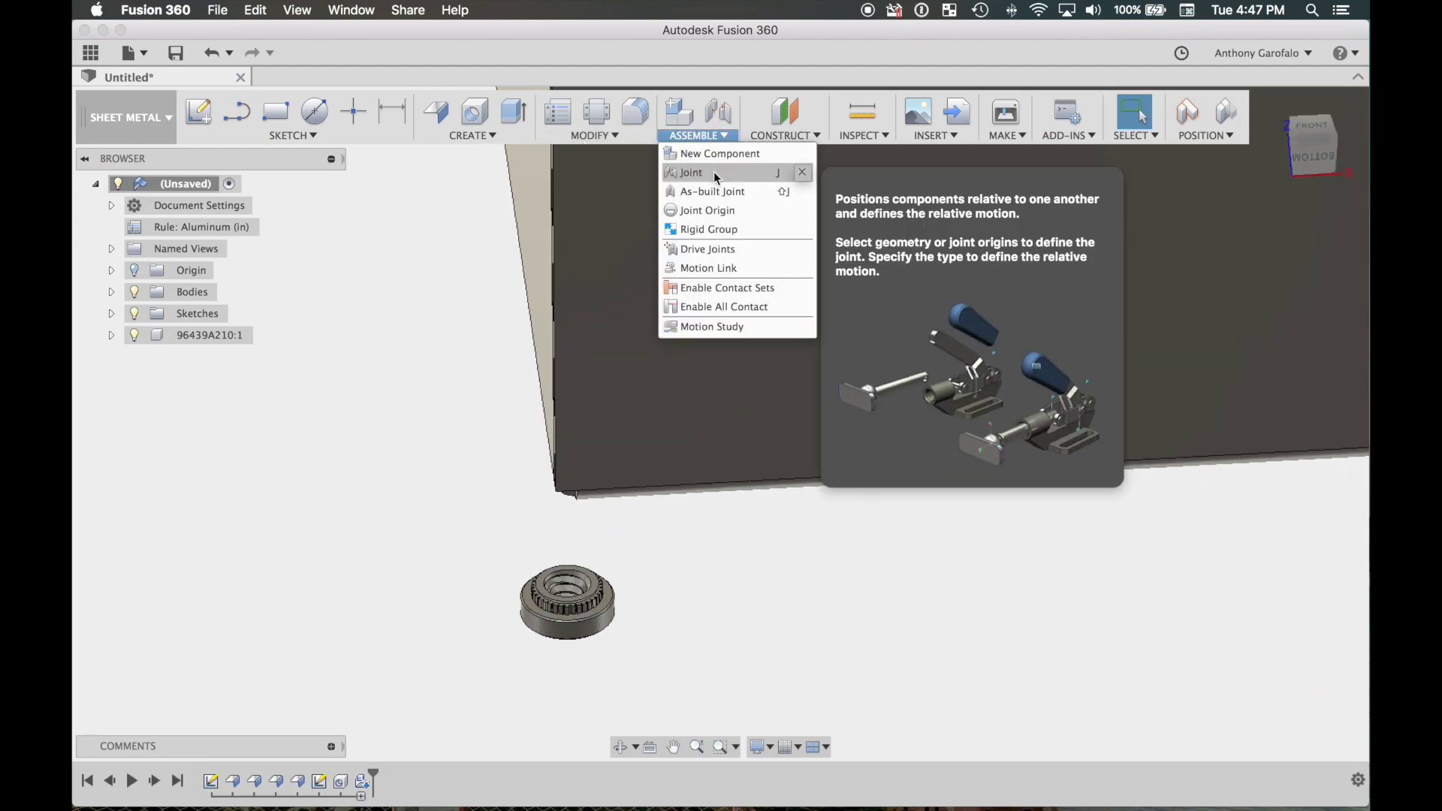
left_click(714, 174)
left_click(706, 425)
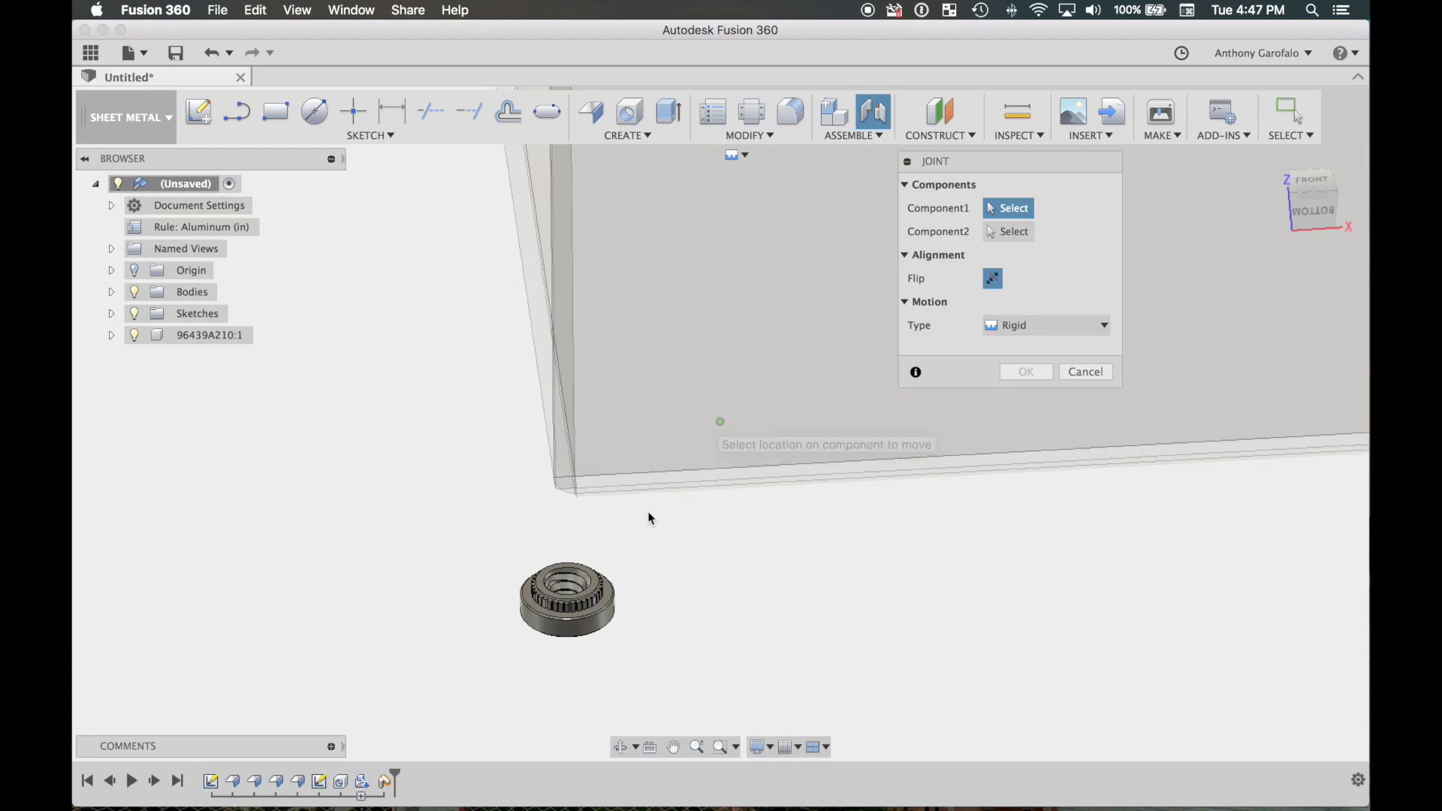
left_click(1026, 323)
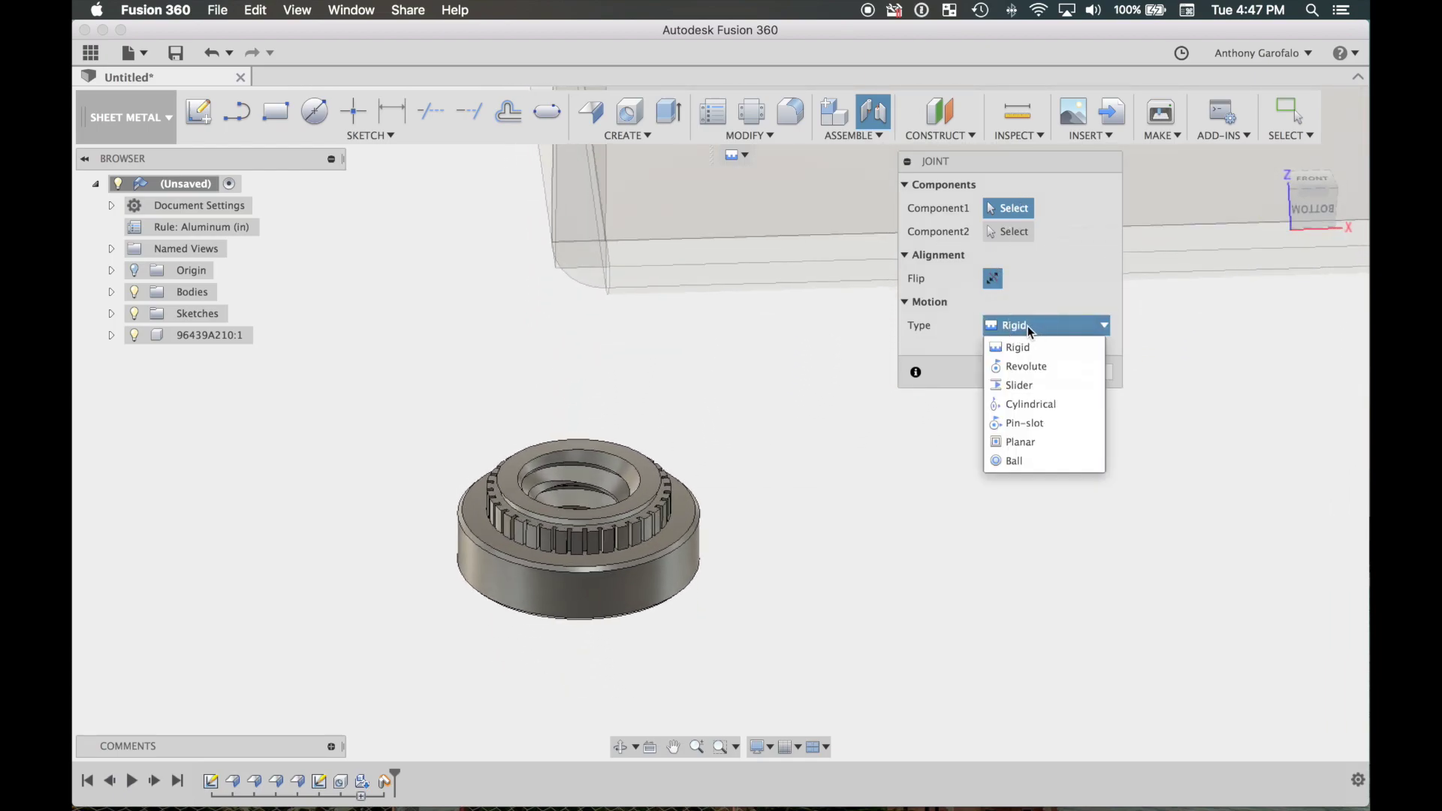
left_click(1029, 405)
Join the nut's circular rim to the edge of the flange hole near the box corner, rotating about the Z Axis with zero offsets.
scroll(767, 446, "up", 4)
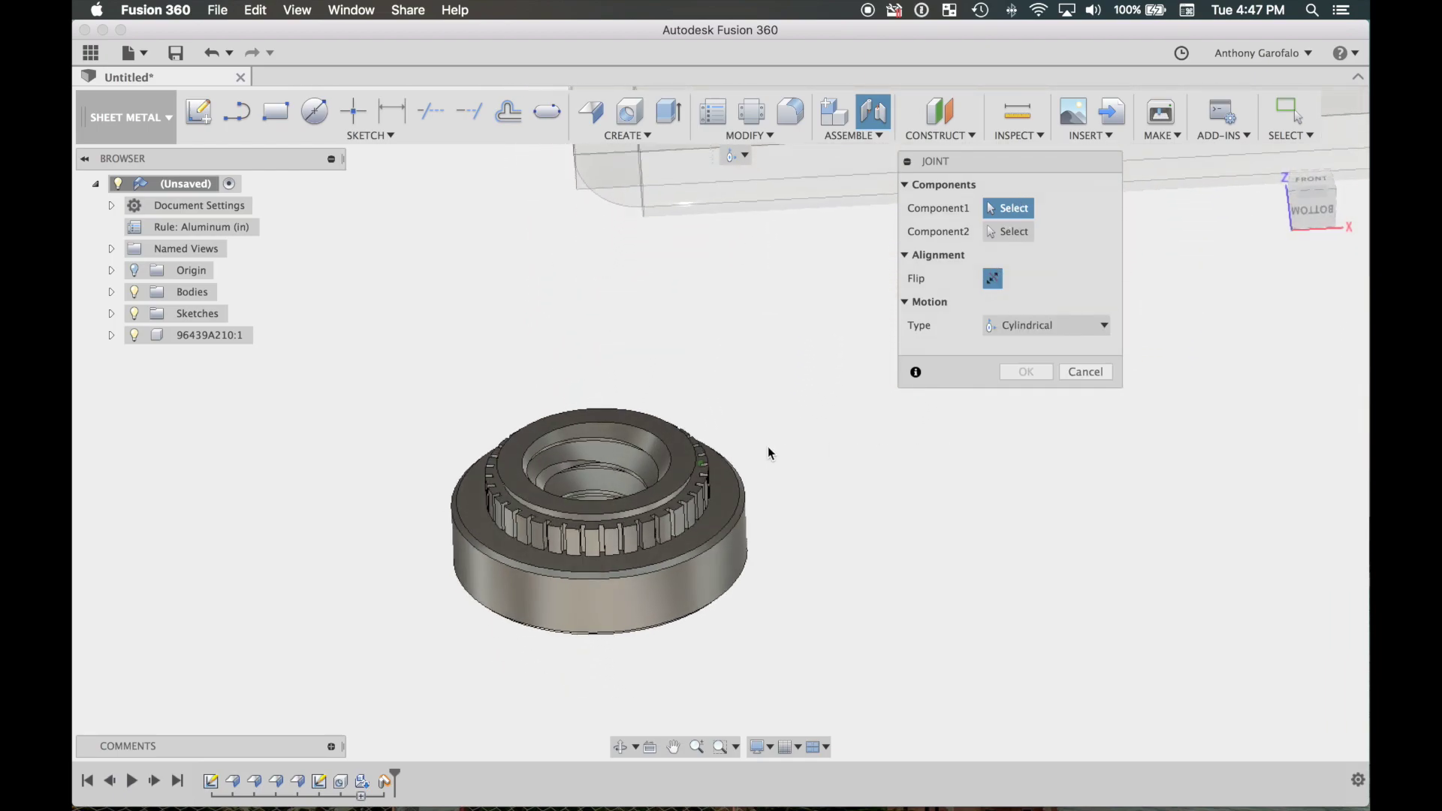
left_click(743, 507)
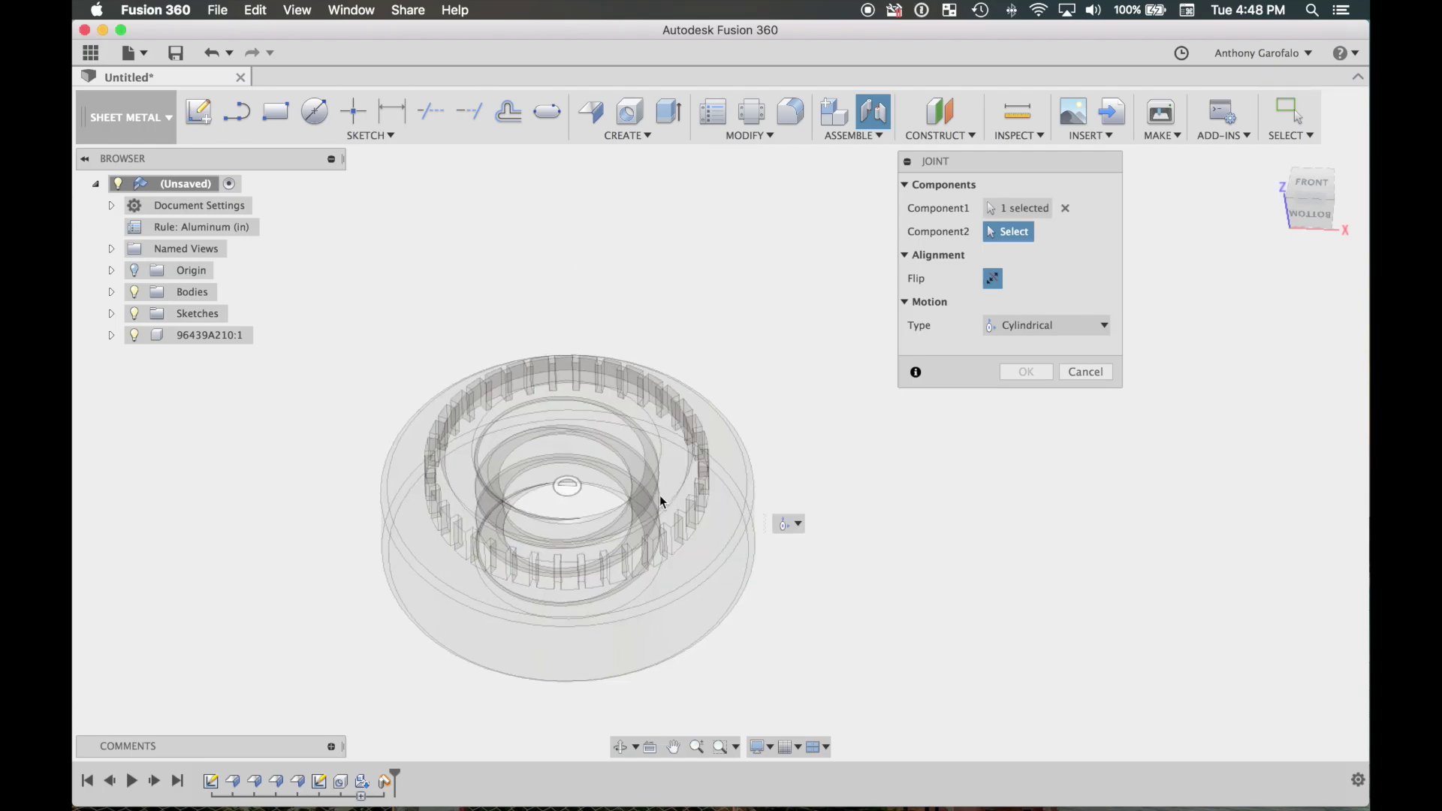
scroll(653, 488, "down", 5)
scroll(705, 390, "up", 10)
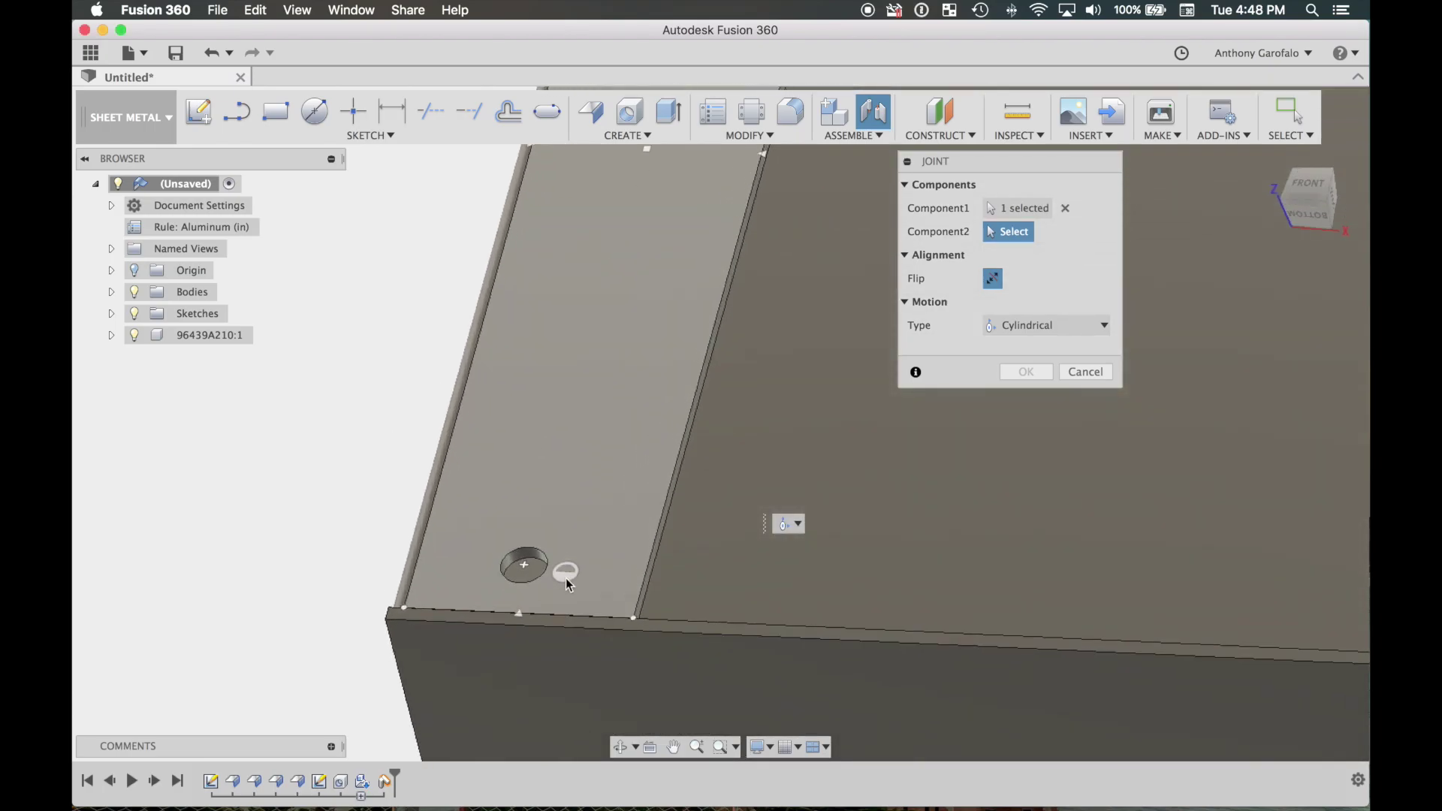
scroll(568, 584, "up", 5)
left_click(553, 499)
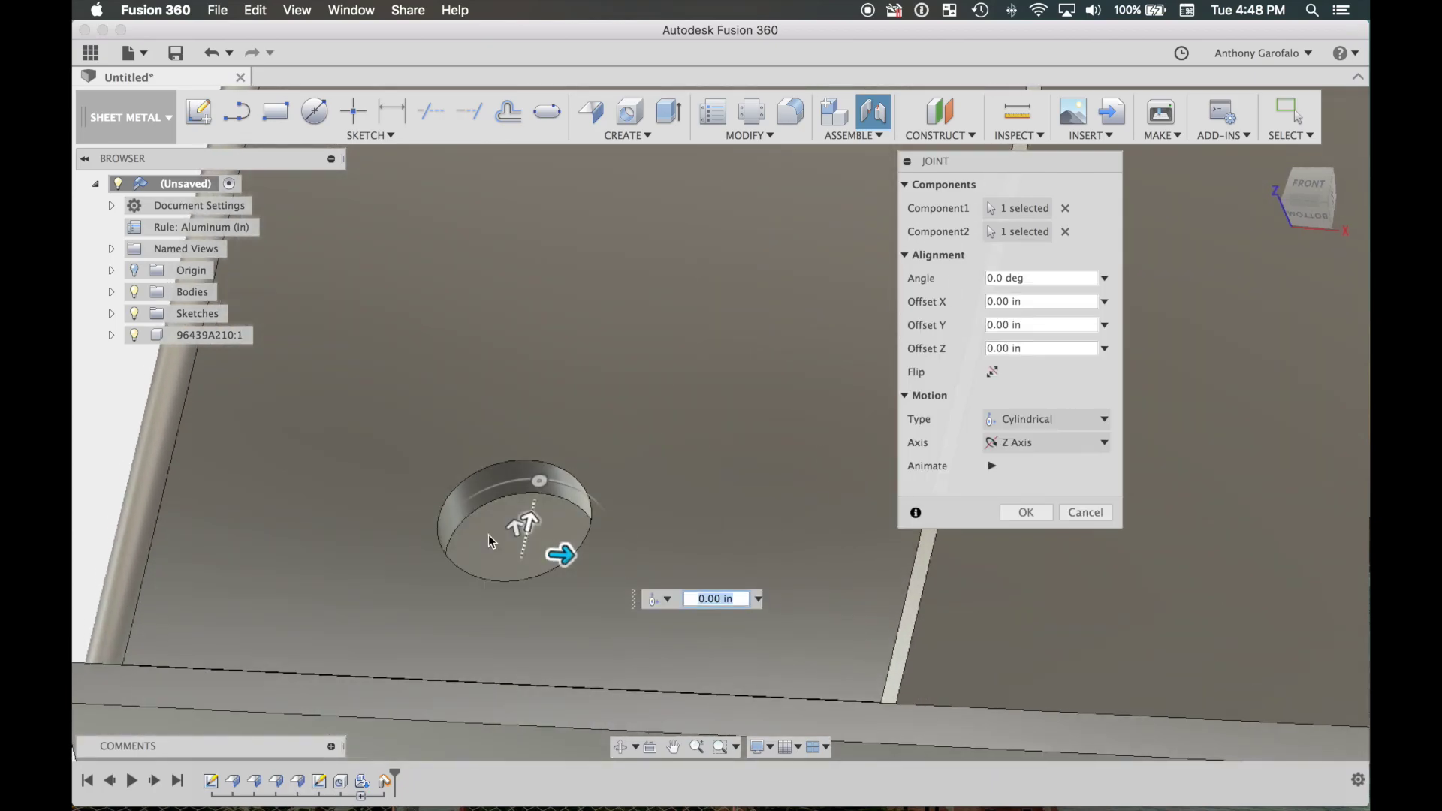
middle_click_drag(597, 524, 662, 443, "shift")
scroll(764, 372, "up", 5)
left_click(1024, 512)
Slide the jointed nut along its cylindrical axis to test its travel and seat it at the flange hole.
left_click_drag(591, 448, 601, 210)
scroll(599, 449, "down", 3)
middle_click_drag(598, 449, 323, 586, "shift")
scroll(315, 593, "up", 3)
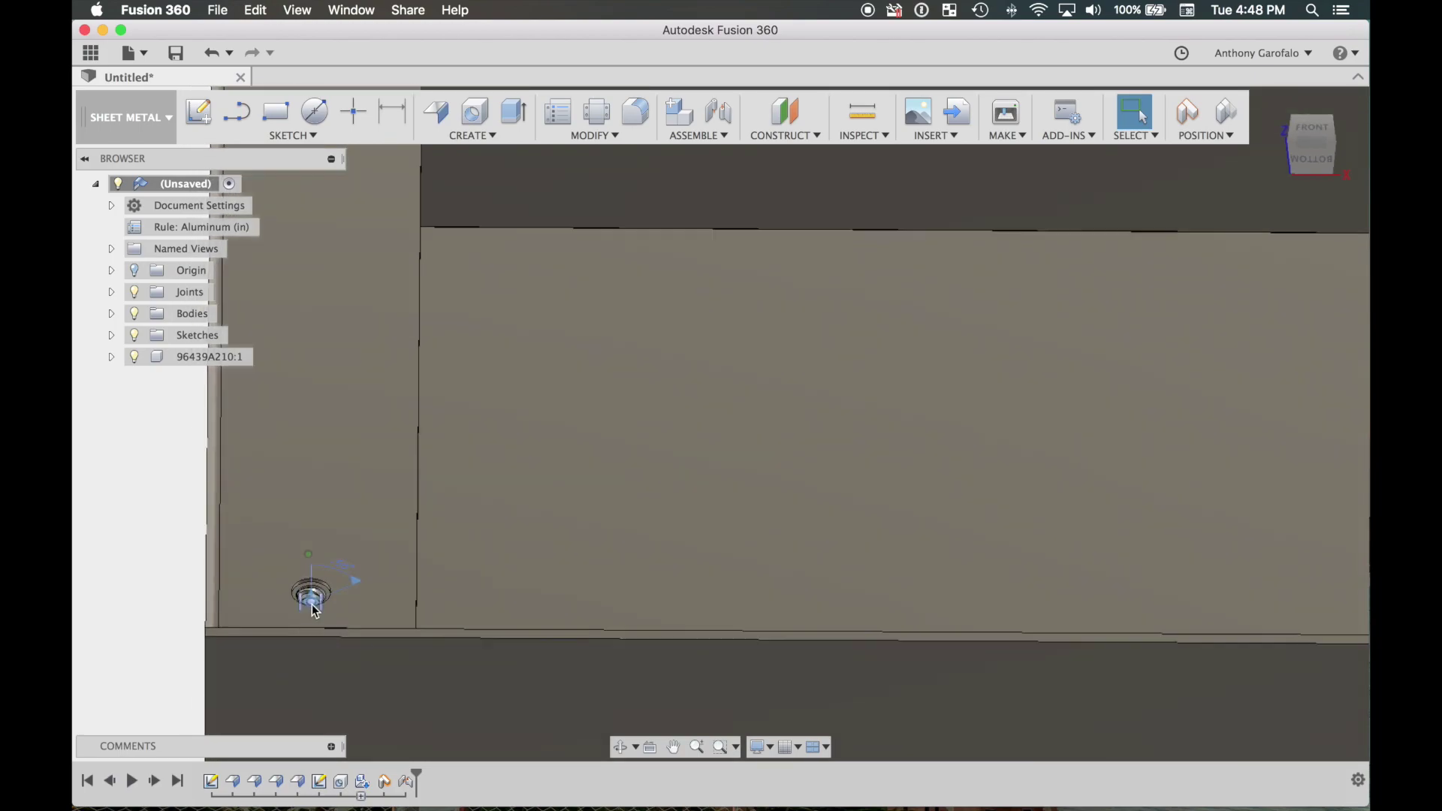
scroll(601, 465, "down", 5)
middle_click_drag(643, 444, 762, 198, "shift")
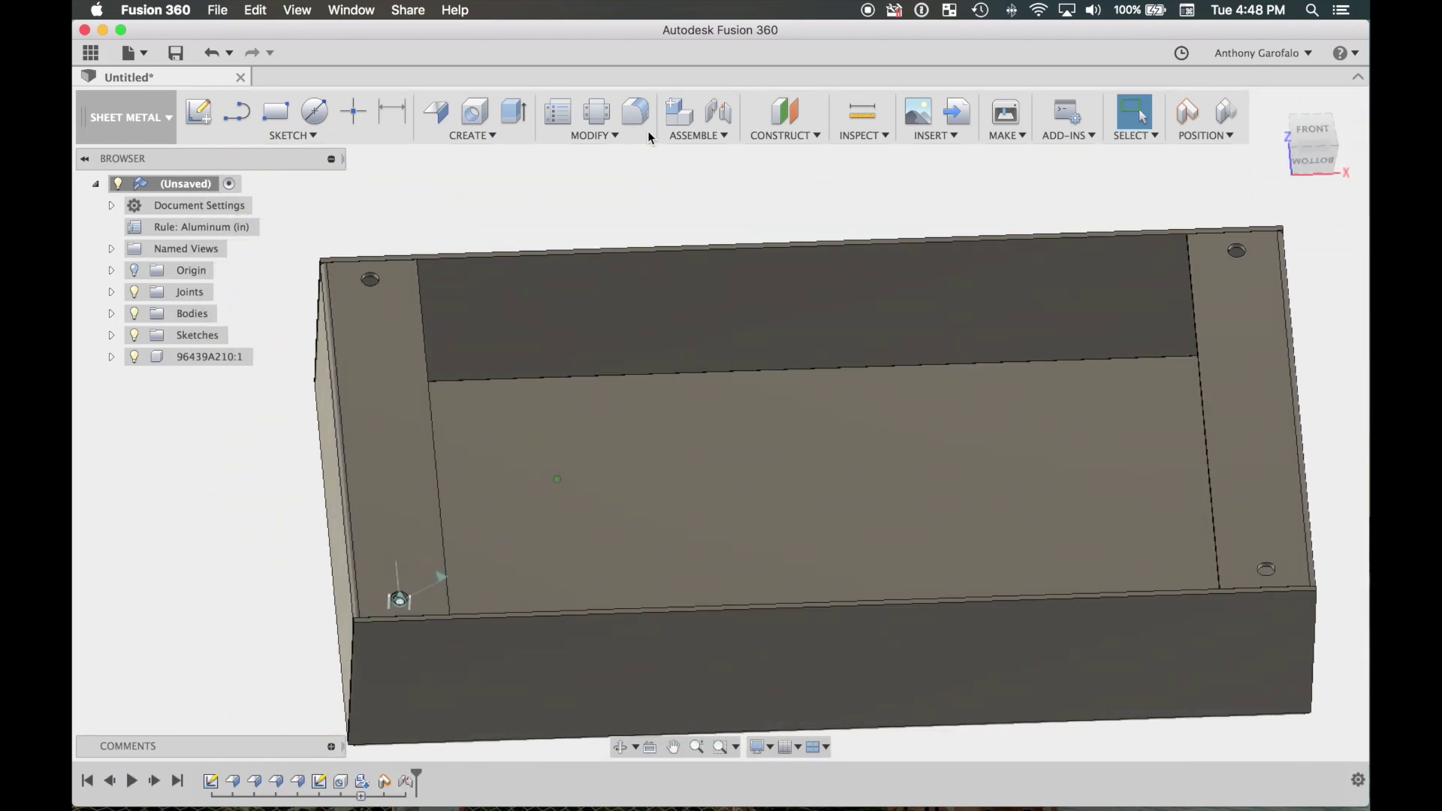
left_click(654, 200)
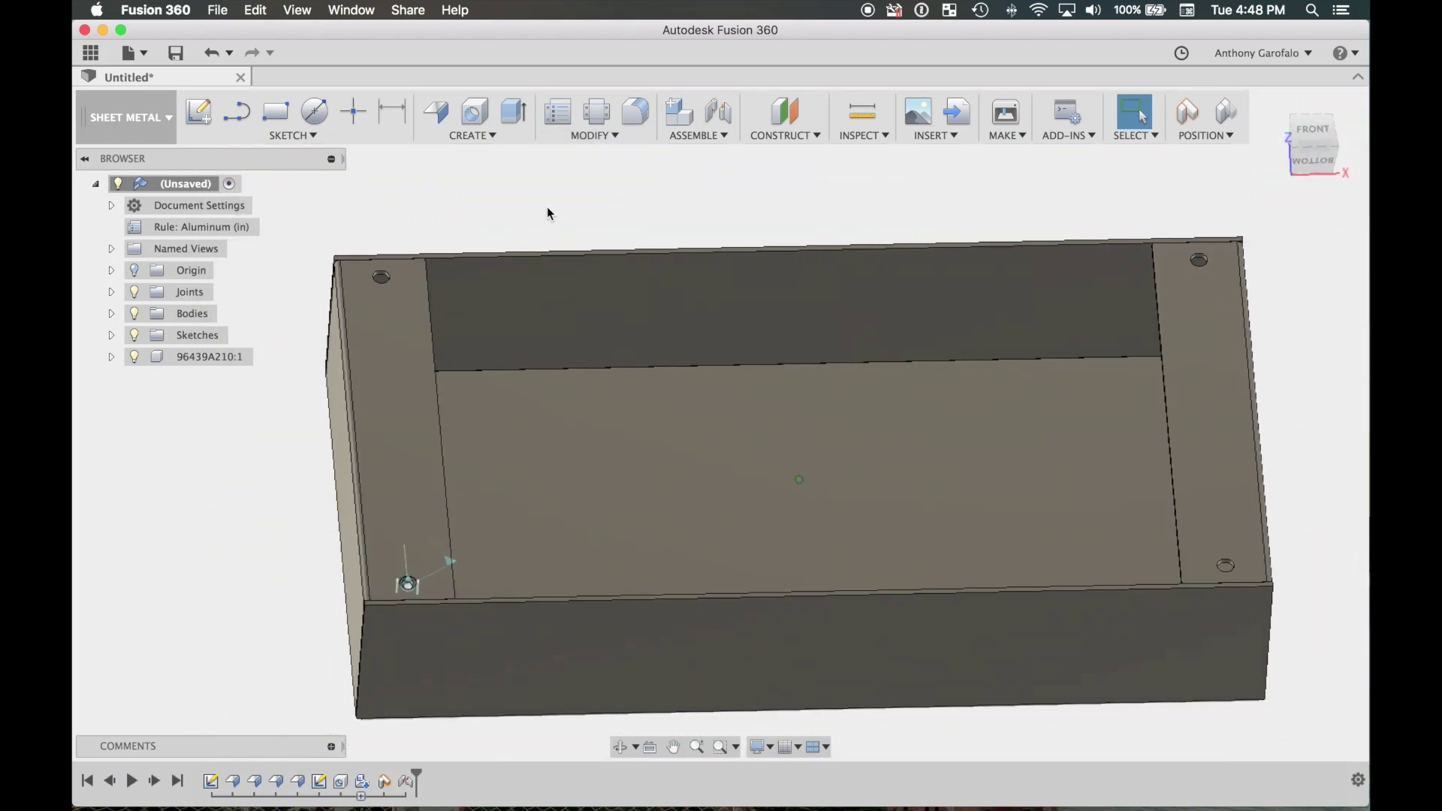
Create a sketch on the face of the flange that holds the nut, capturing the nut's current position.
scroll(544, 216, "down", 3)
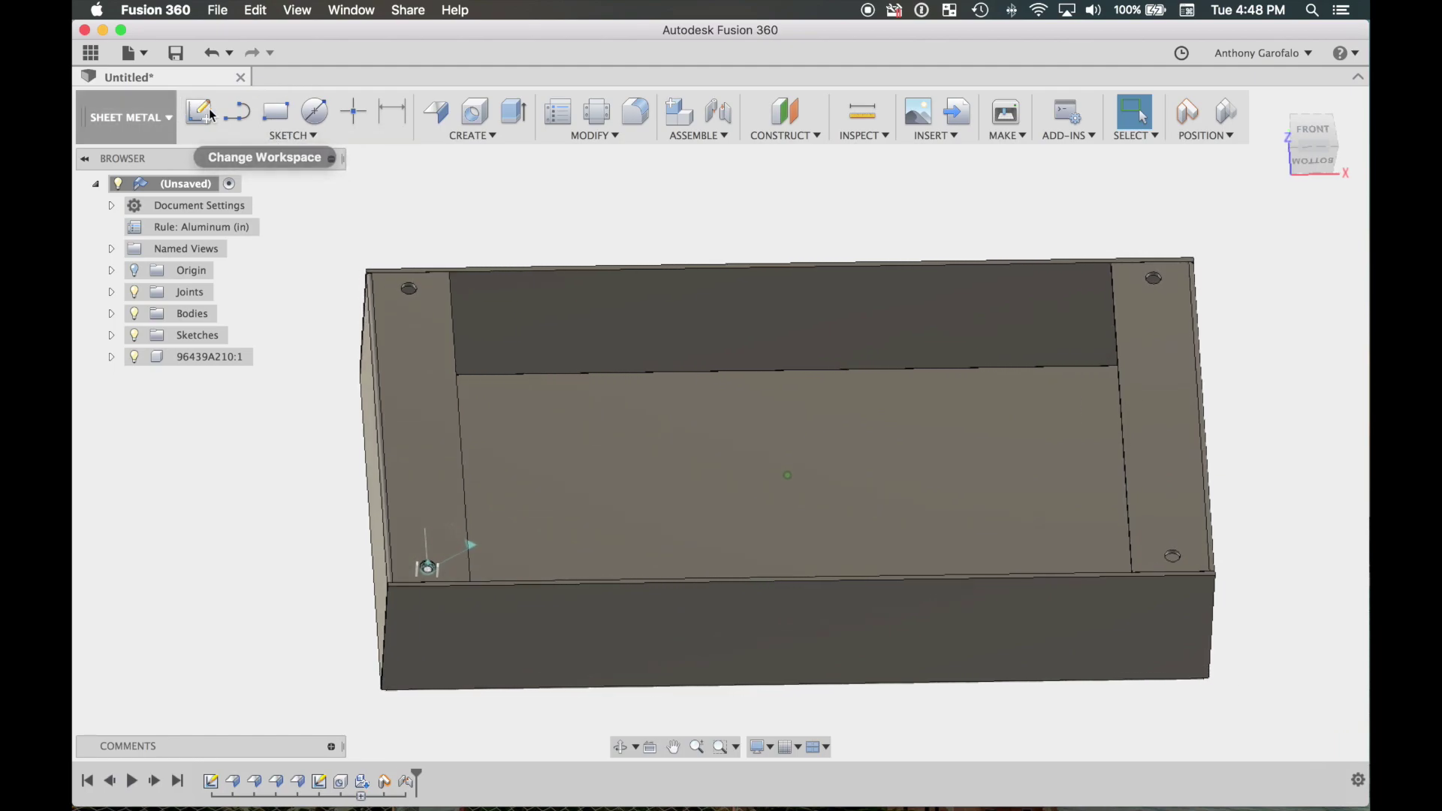
mouse_move(811, 481)
middle_mouse_down("shift")
mouse_move(798, 521)
mouse_move(1200, 314)
middle_mouse_up("shift")
left_click_drag(1200, 314, 1221, 392, "shift")
scroll(574, 266, "up", 3)
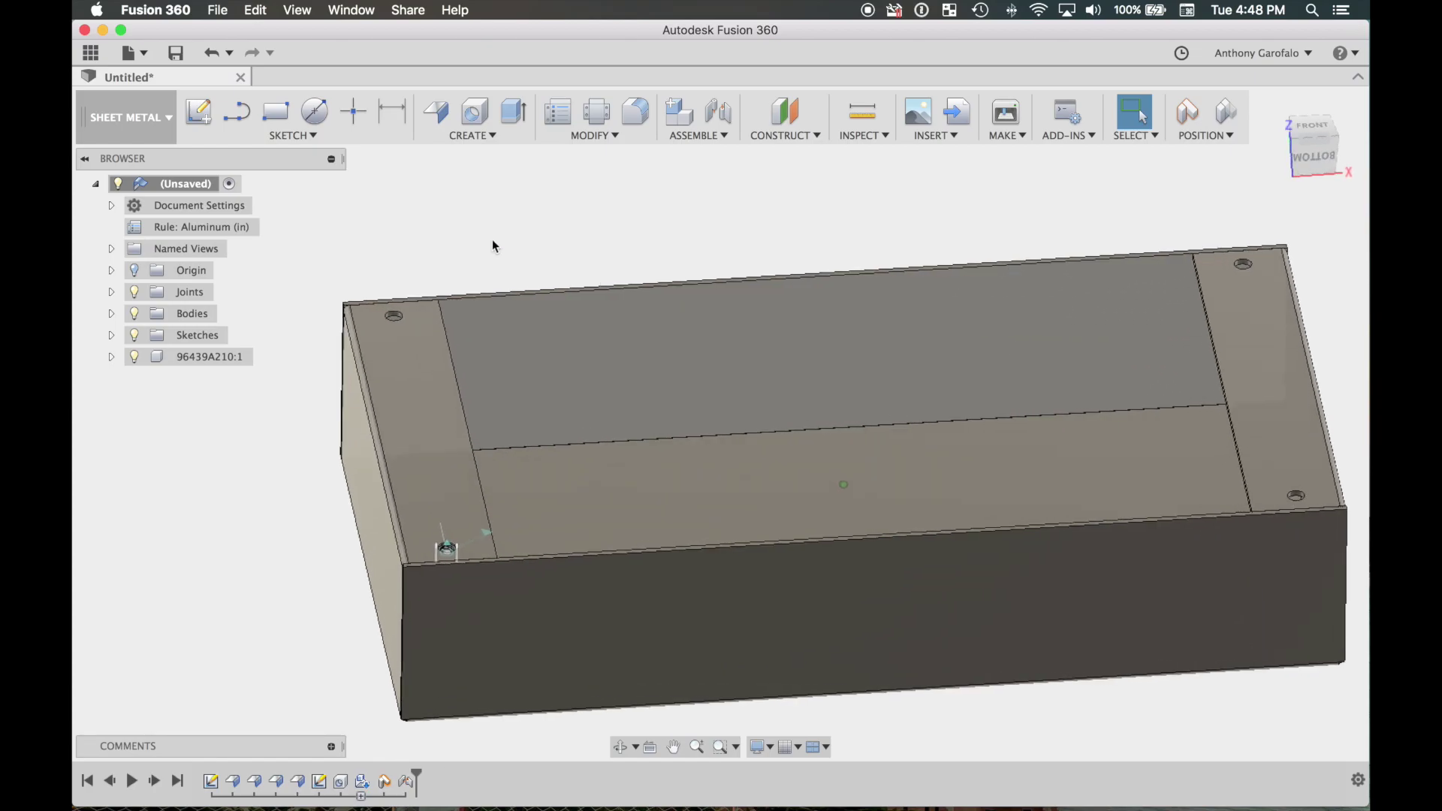
left_click(206, 121)
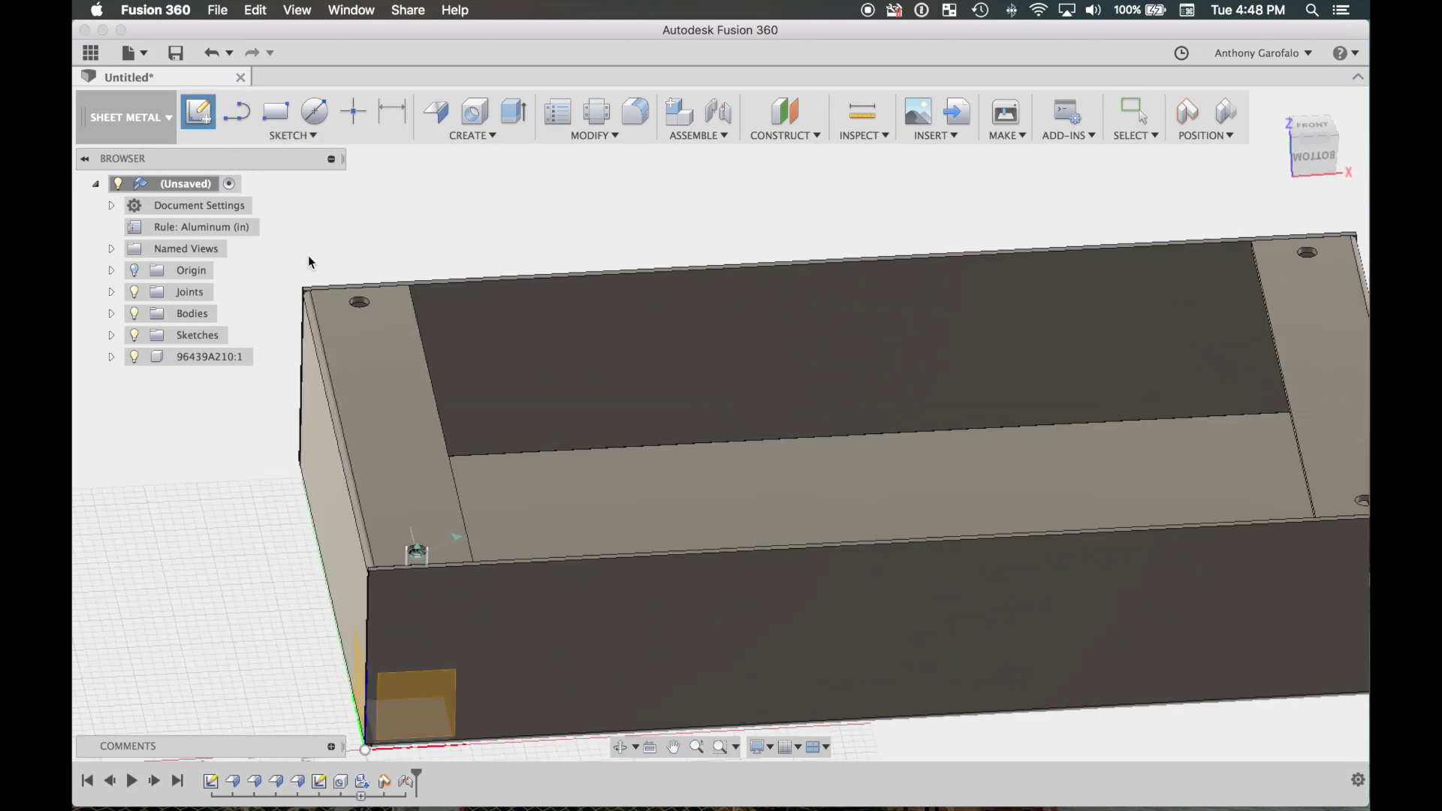
left_click(359, 388)
left_click(698, 423)
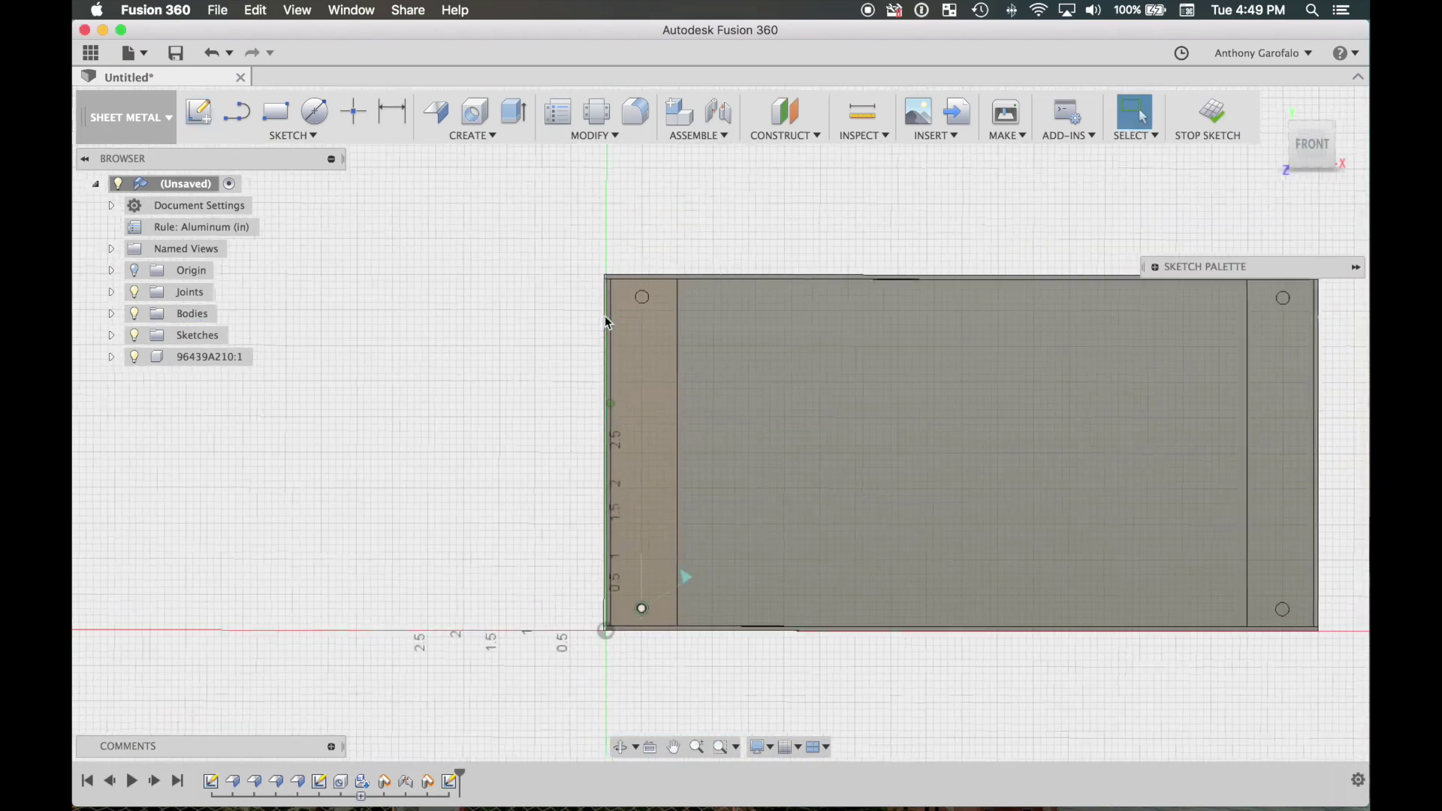
Project the opposite end flange's face, with its two holes, into the active sketch.
left_click(328, 133)
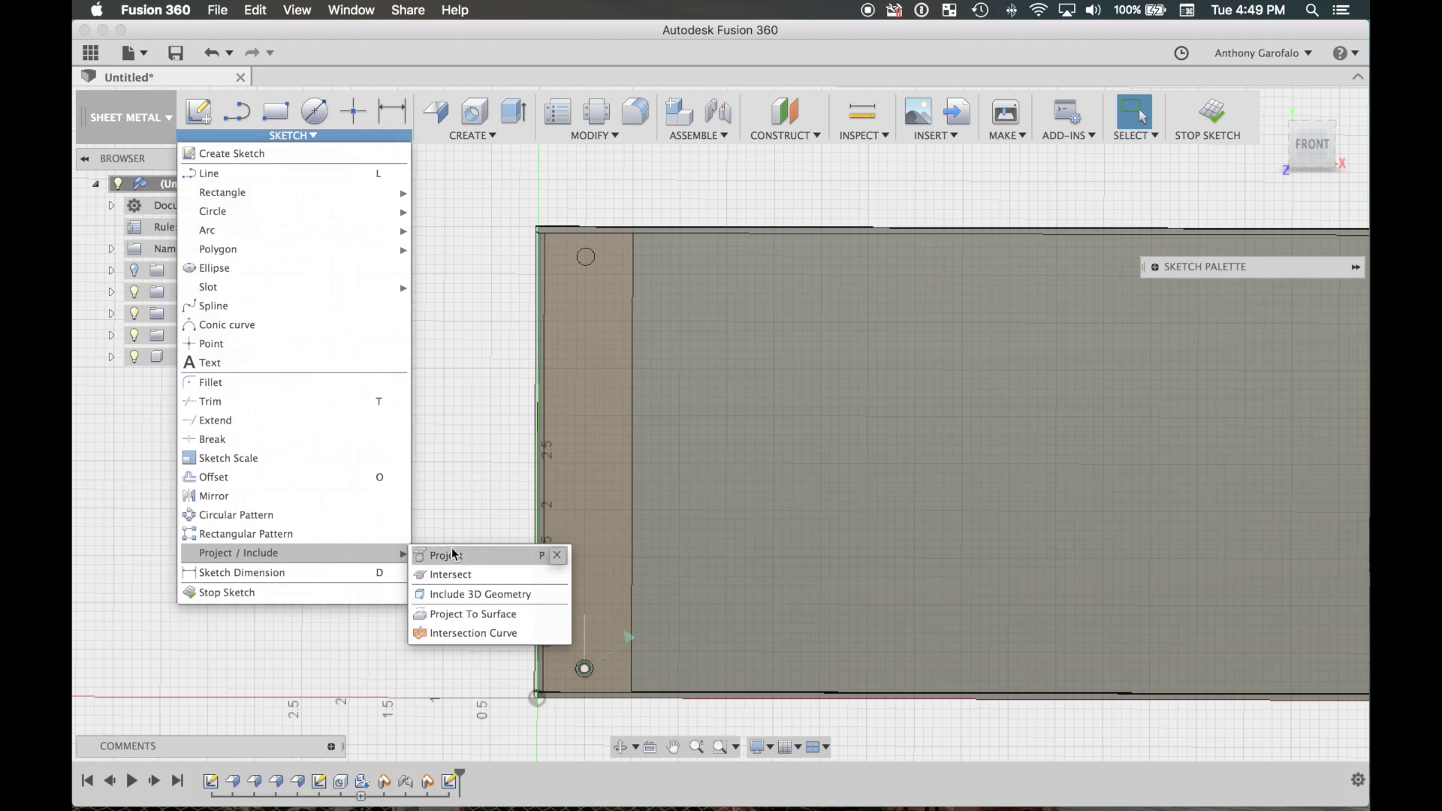
left_click(547, 555)
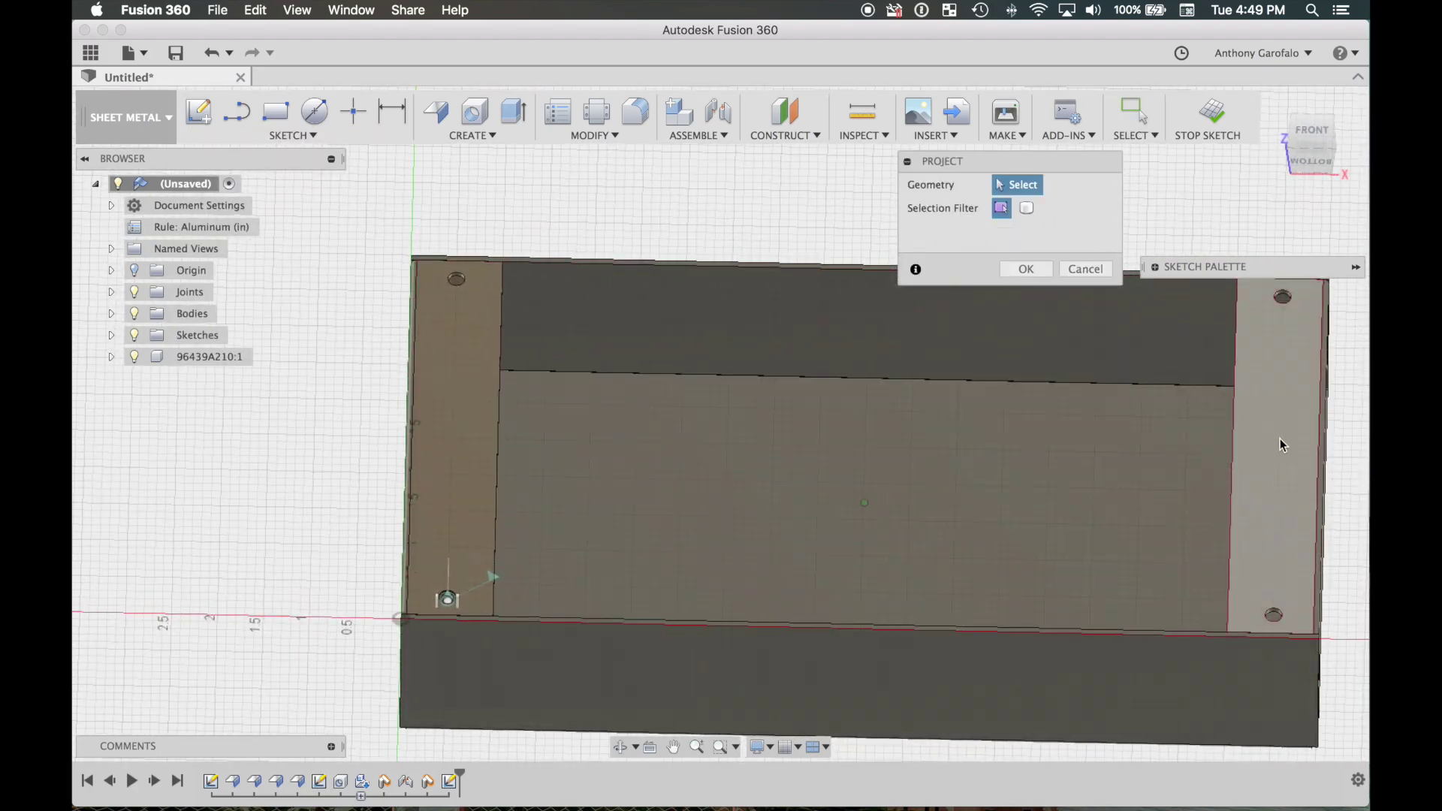
left_click(1279, 435)
left_click(1007, 269)
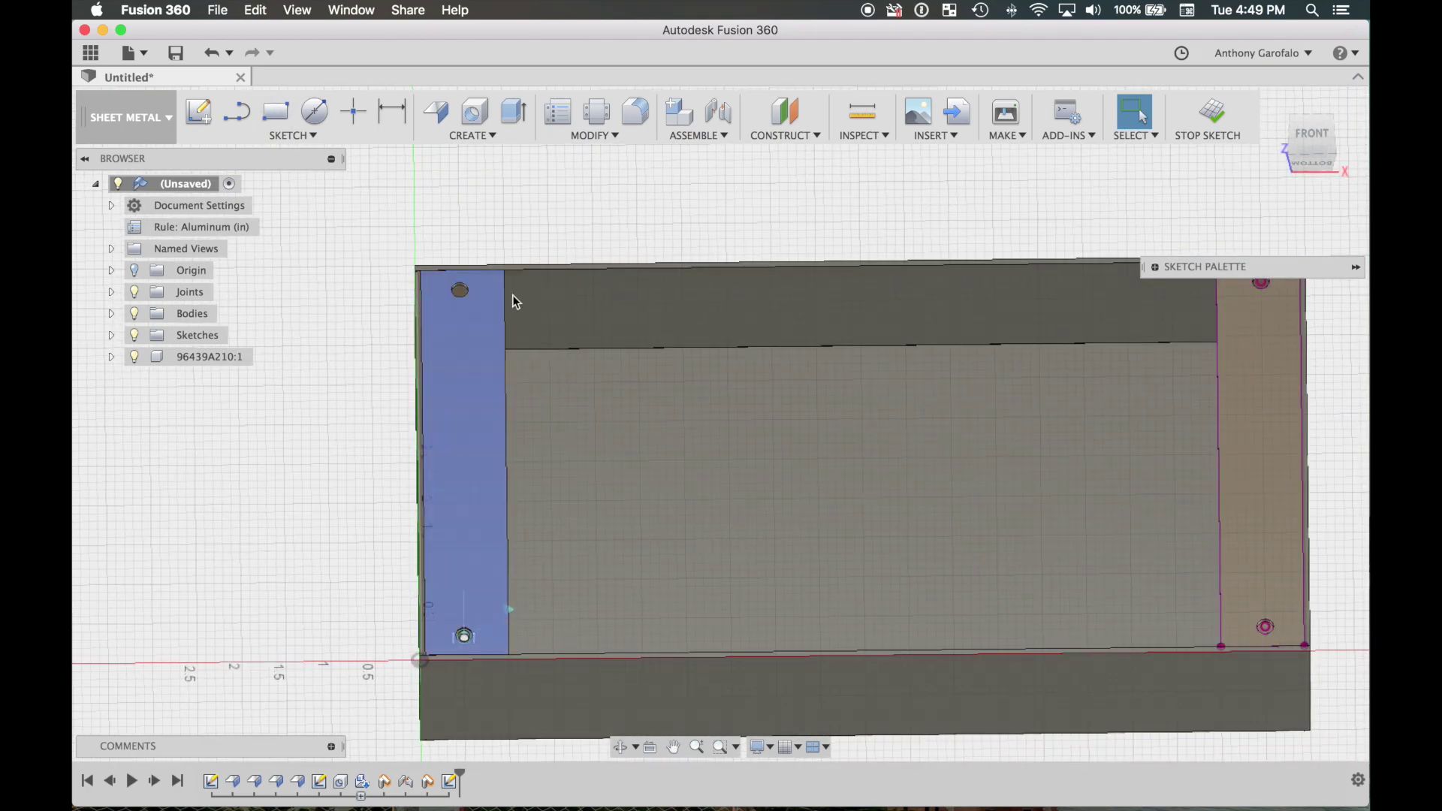
Sketch a 2-point rectangle from the box's outer corner to the diagonally opposite outer corner, covering the whole opening.
scroll(482, 619, "up", 5)
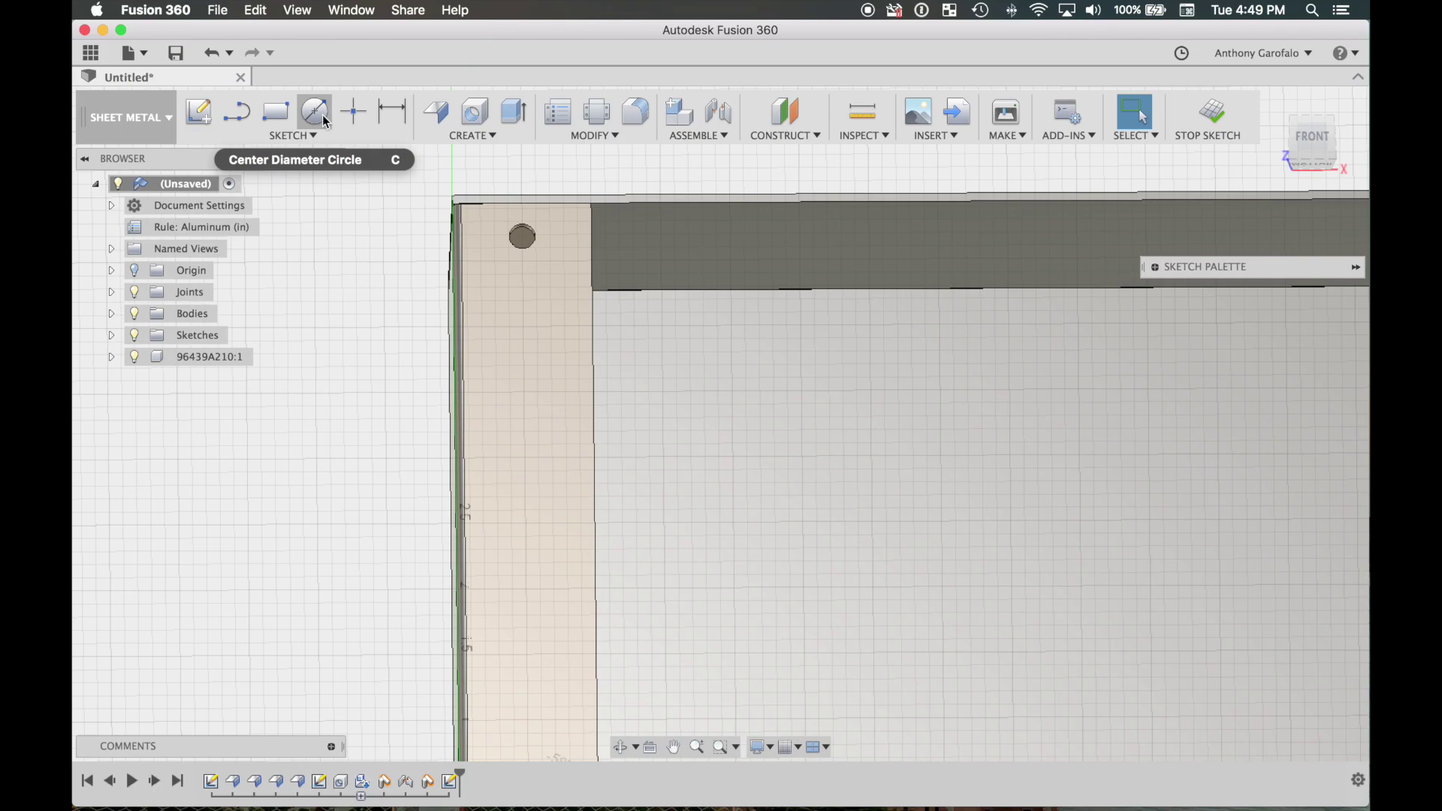
left_click(273, 114)
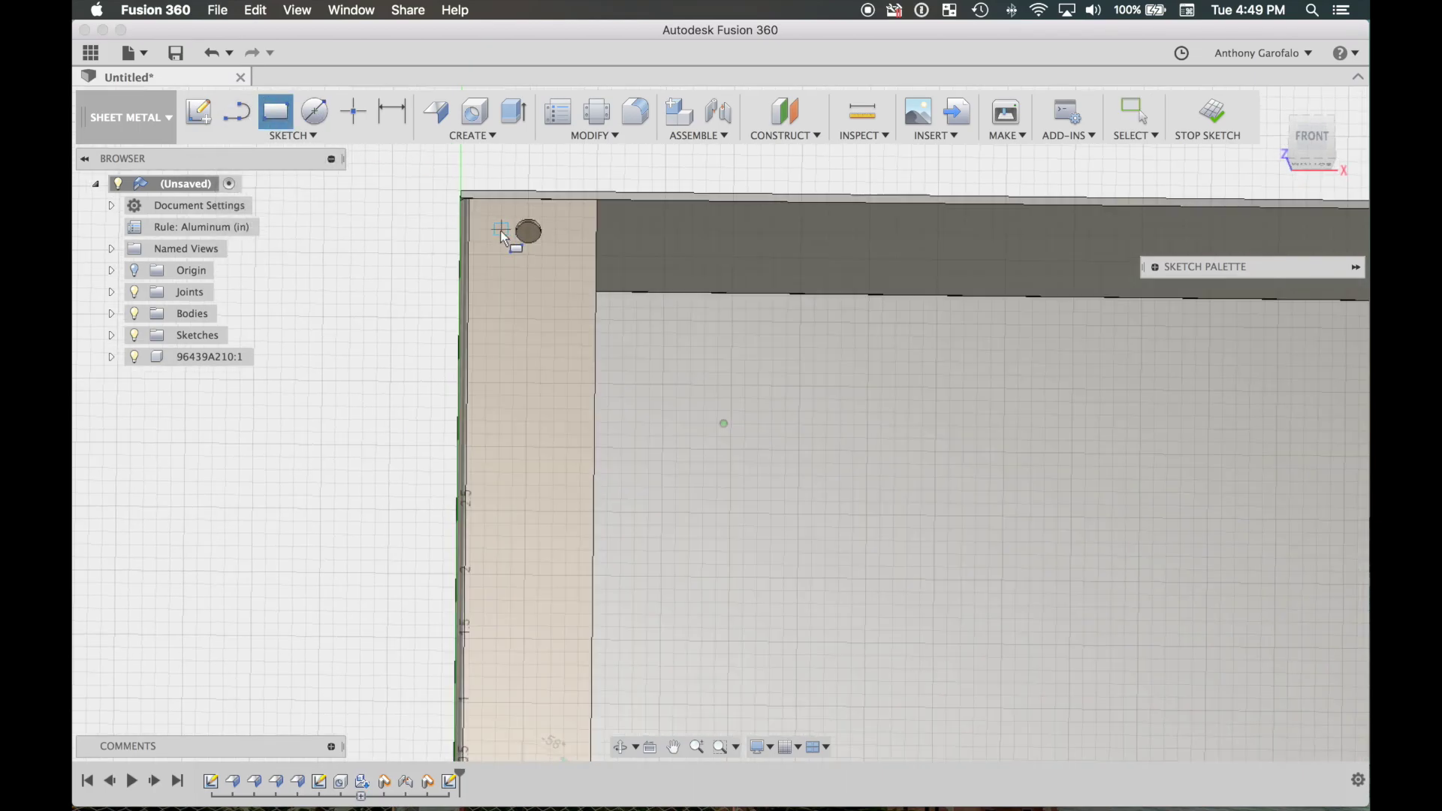
left_click(463, 194)
scroll(465, 195, "down", 5)
scroll(984, 585, "up", 5)
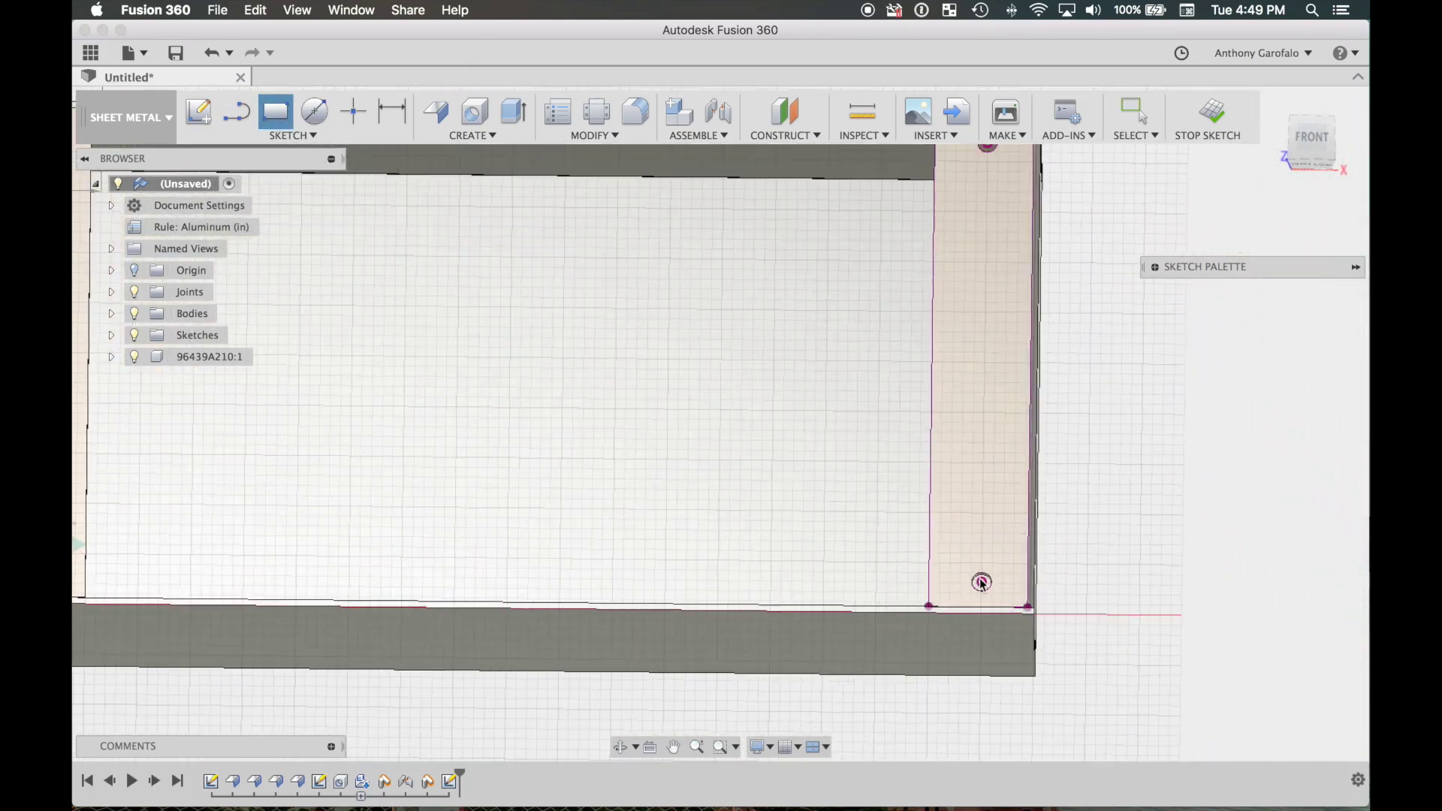
scroll(972, 648, "down", 5)
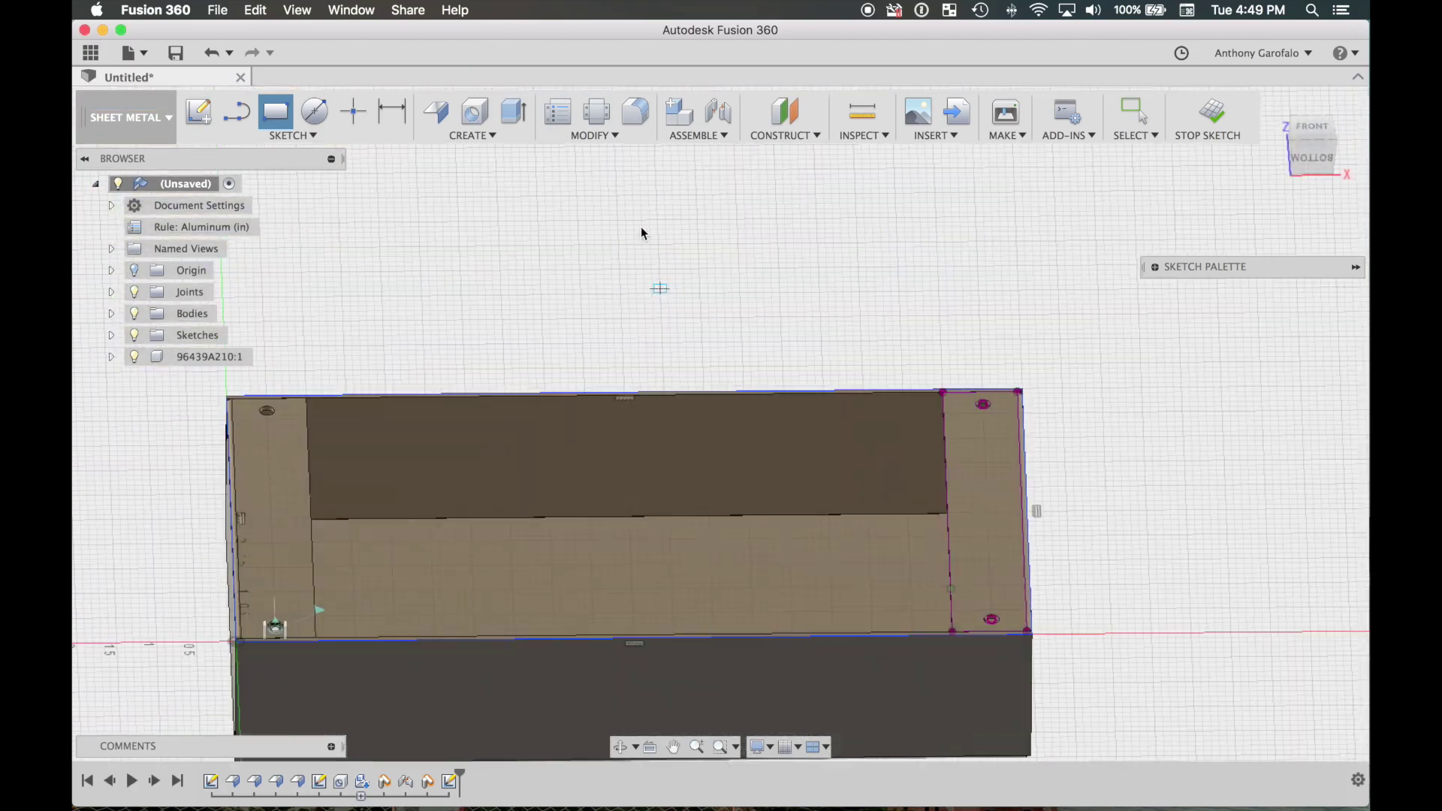
right_click(642, 227)
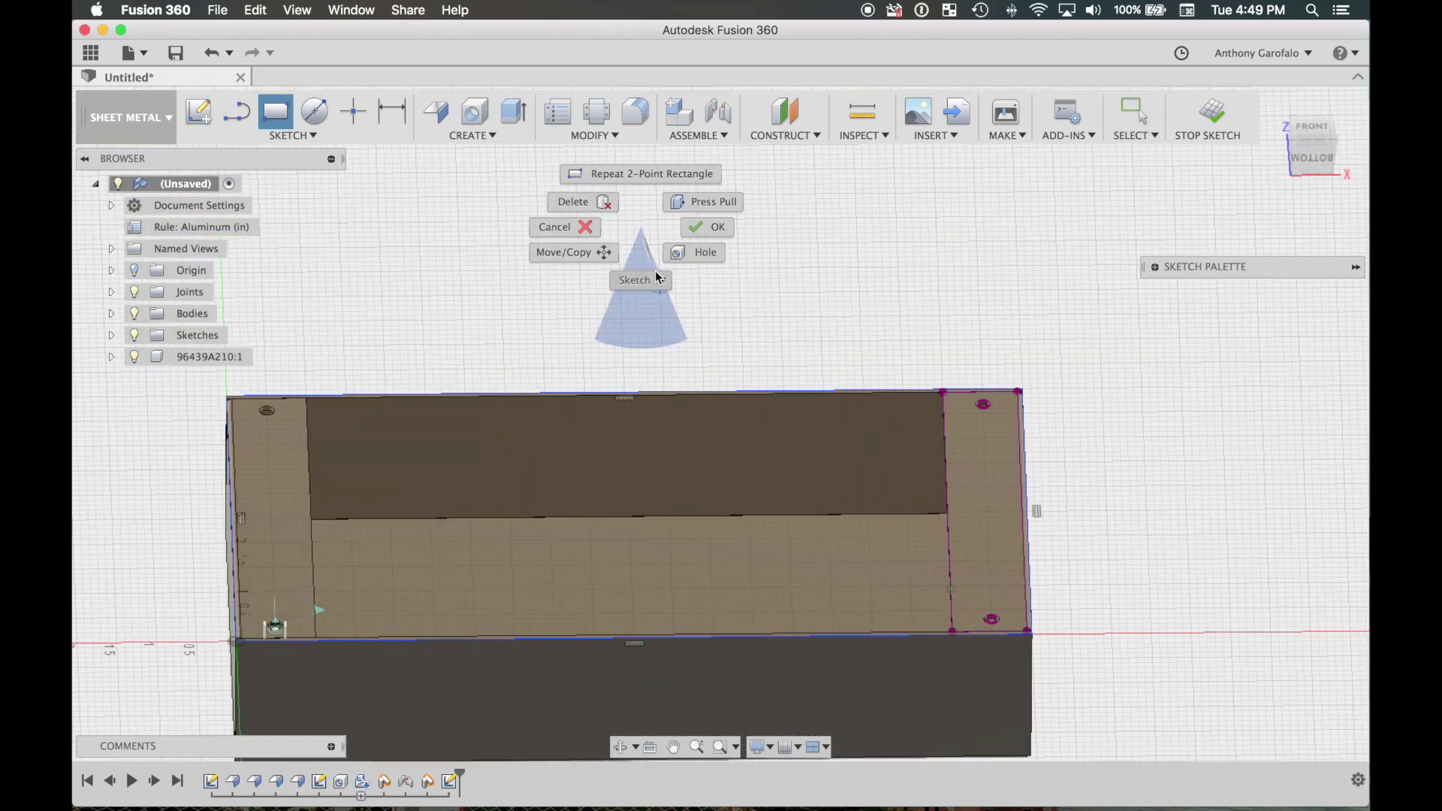
left_click(698, 229)
middle_click_drag(721, 655, 802, 652)
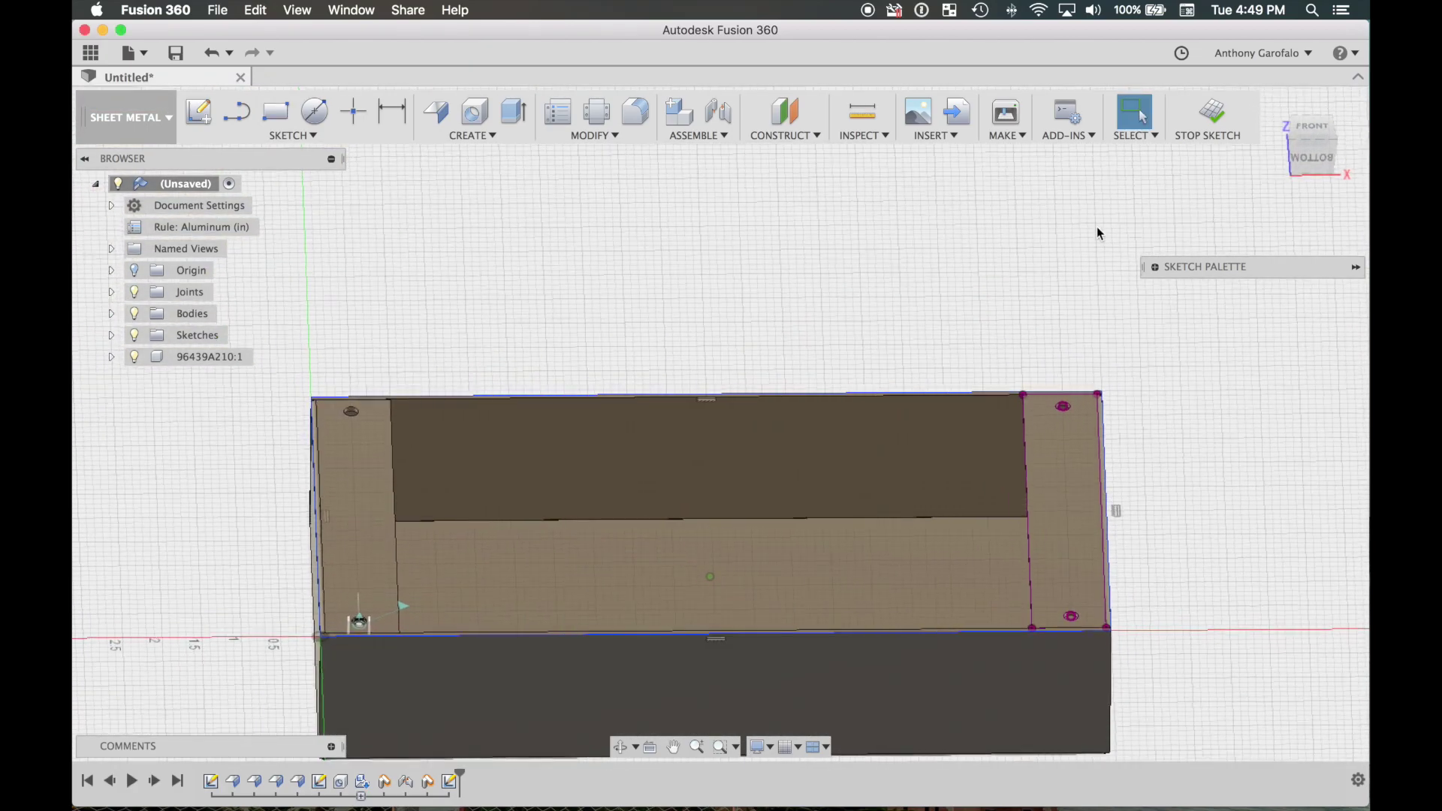
Create a one-sided sheet metal flange as a New Component from the three sketch profiles that form the lid.
left_click(438, 116)
left_click(606, 404)
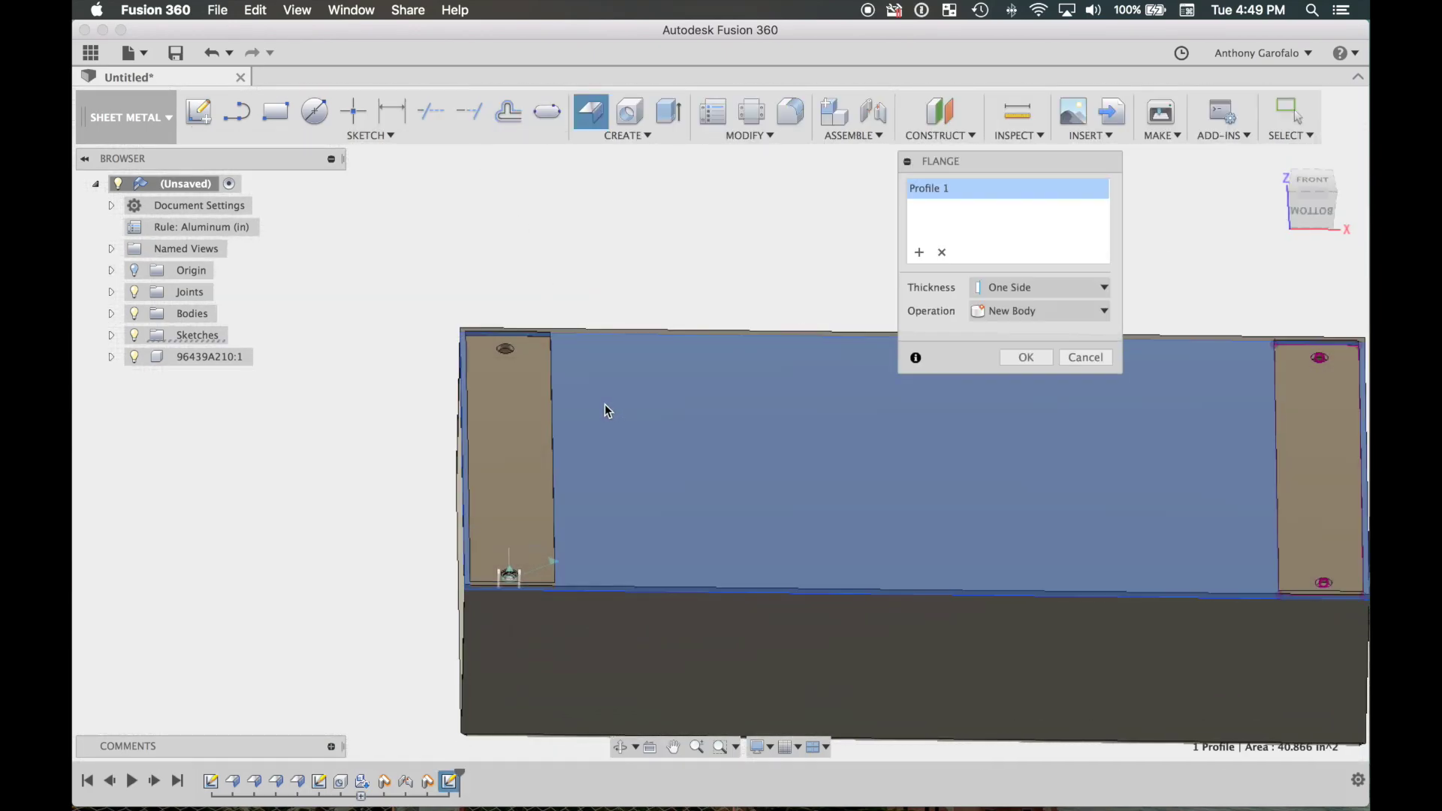
left_click(512, 417)
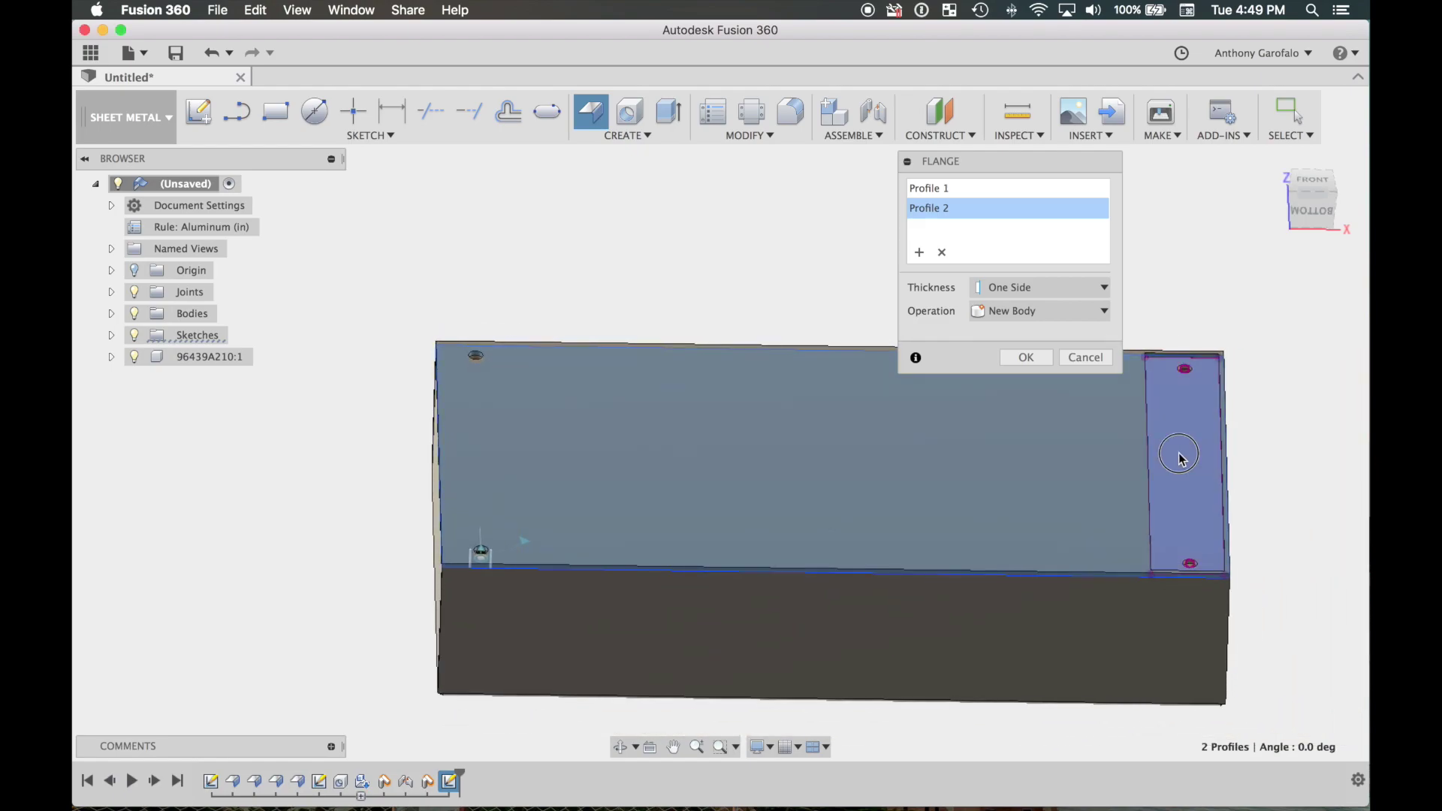
left_click(1179, 458)
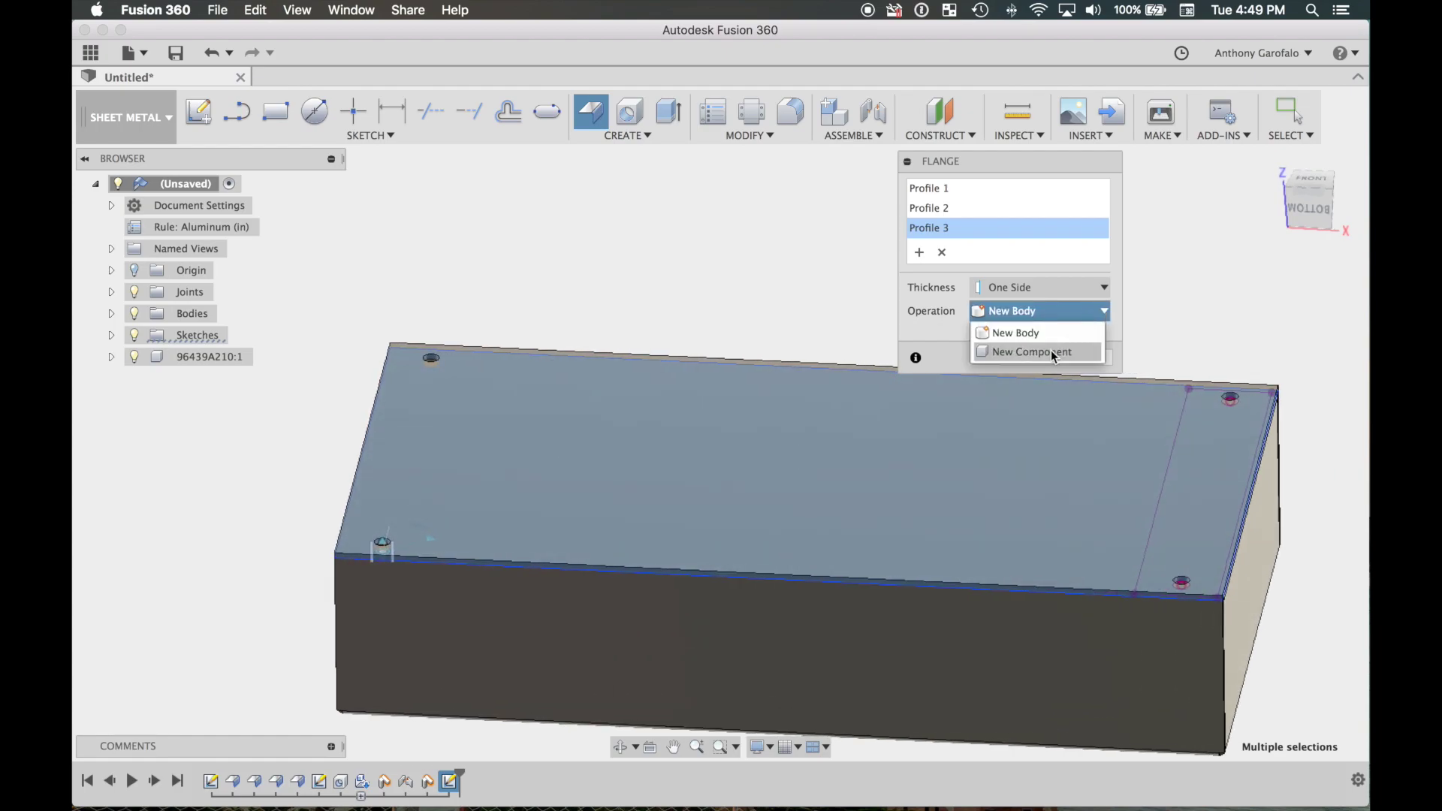
left_click(1051, 352)
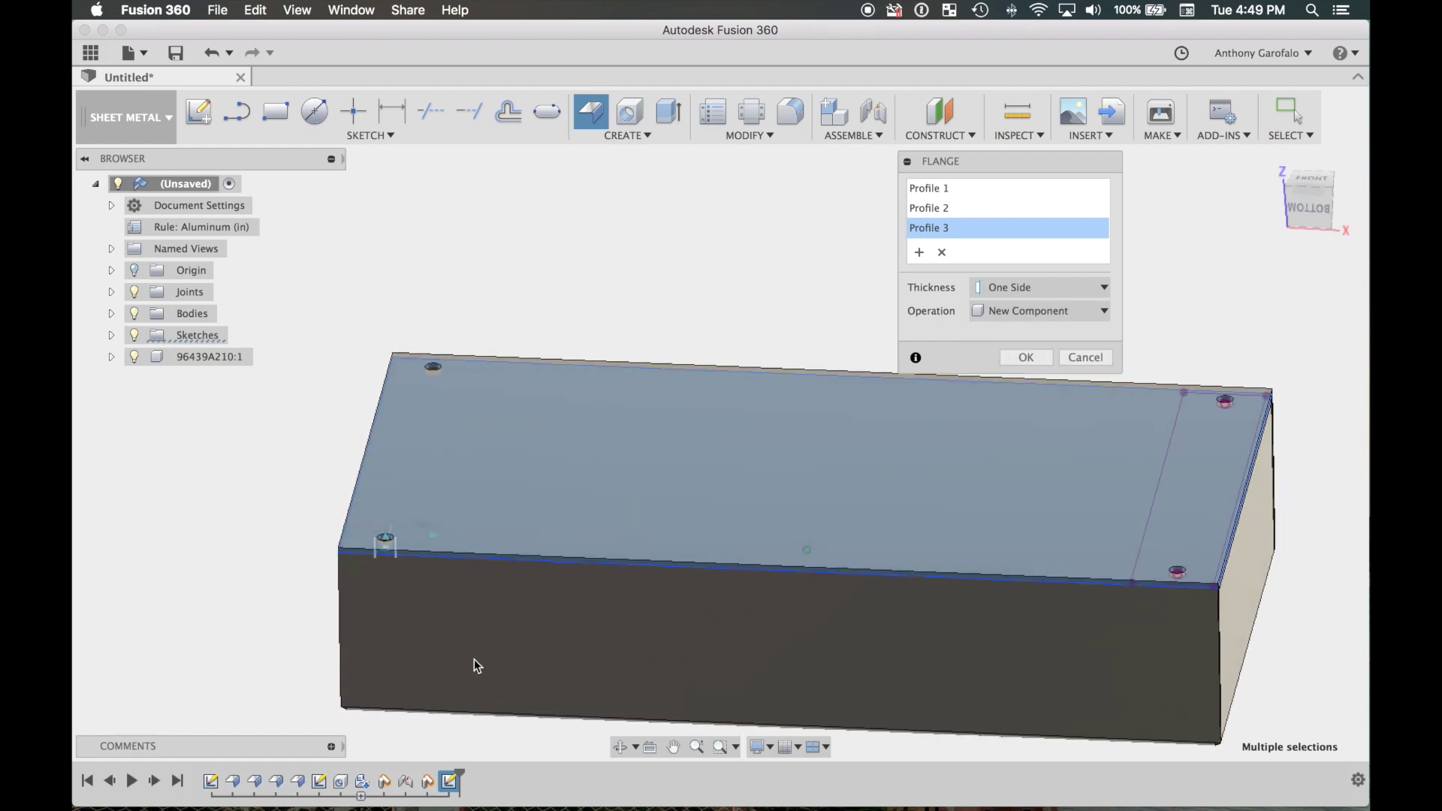
left_click(1024, 358)
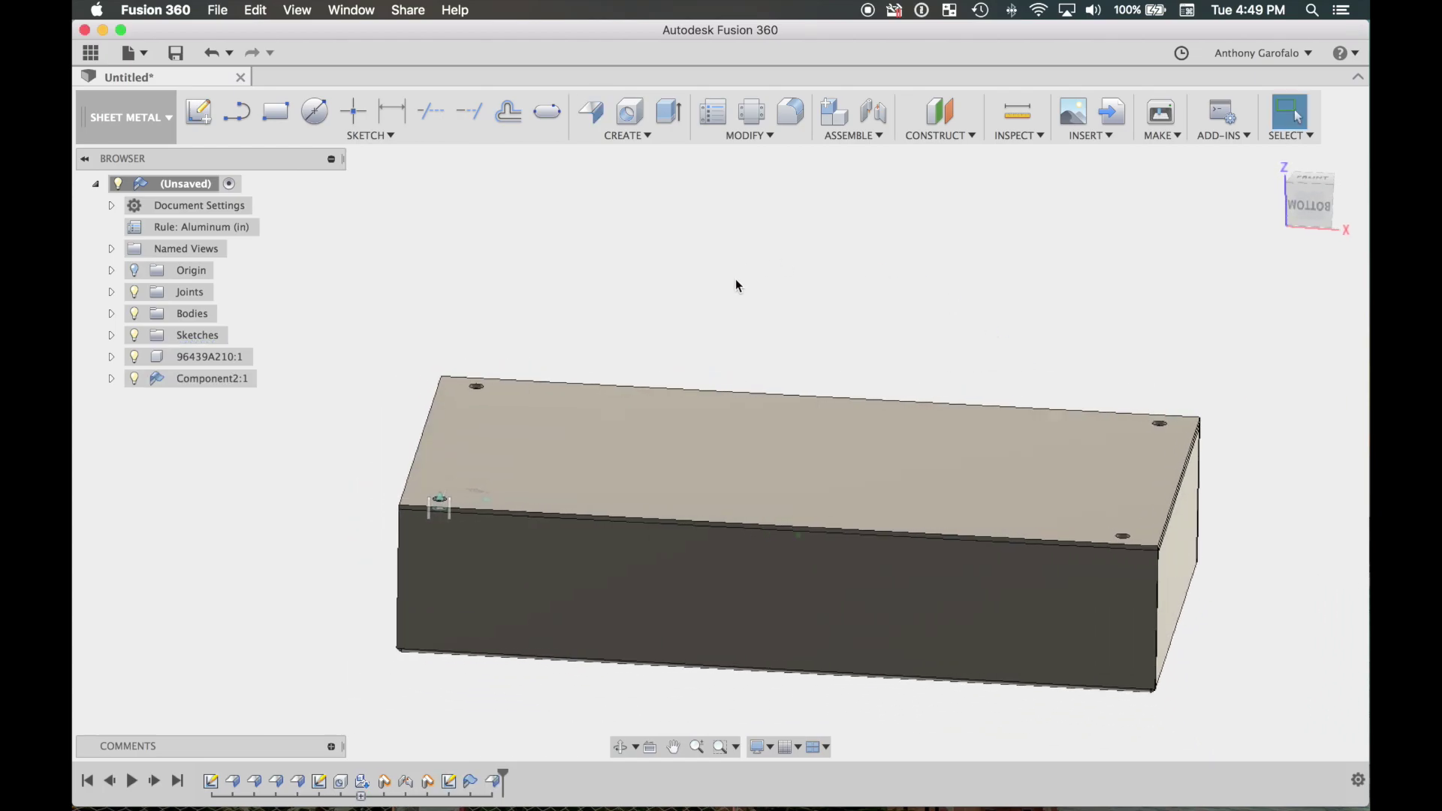
Start a Joint with the lid's moved position captured and set the motion type to Planar.
middle_click_drag(709, 434, 1114, 373, "shift")
left_click(722, 136)
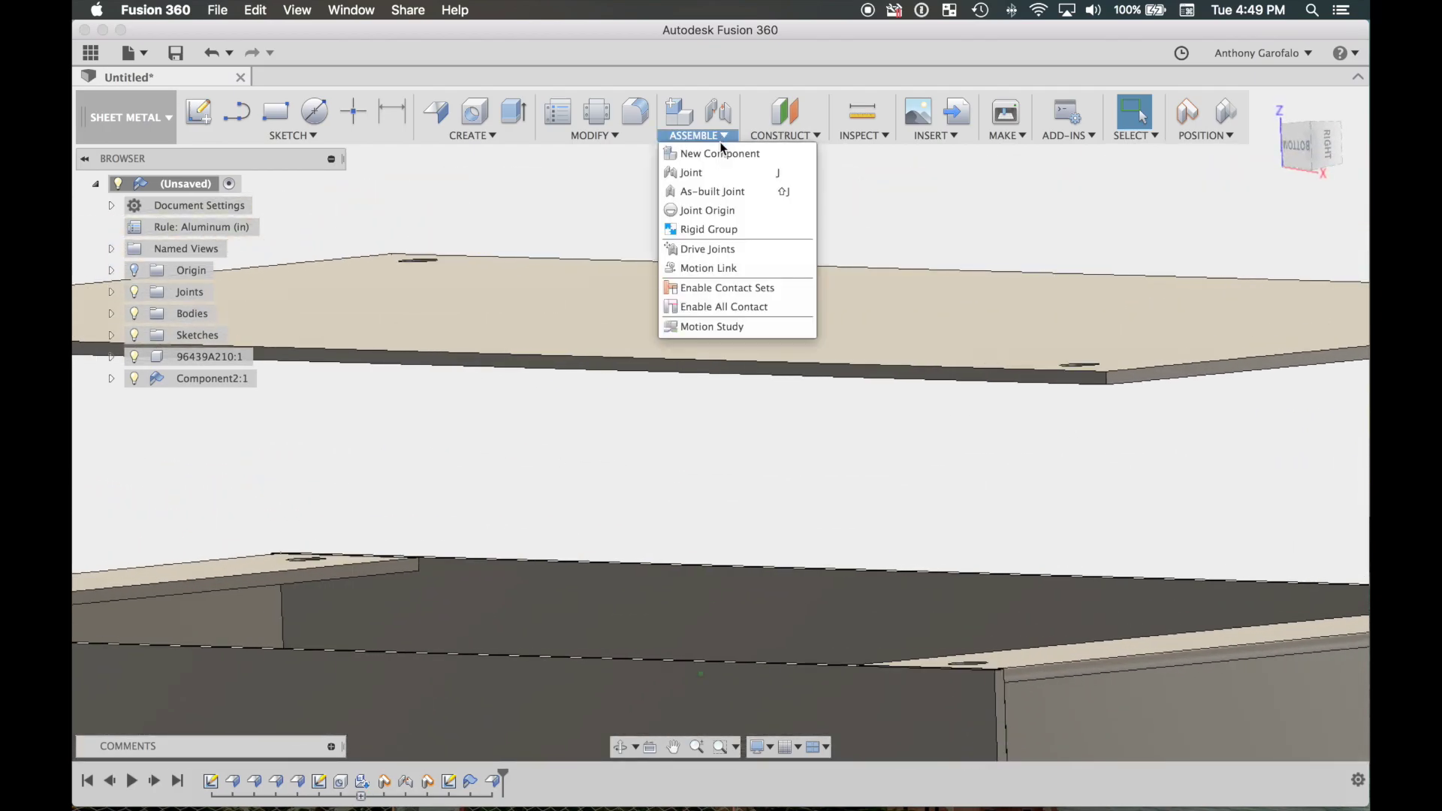
left_click(702, 172)
left_click(741, 429)
middle_click_drag(780, 311, 1058, 330, "shift")
left_click(1058, 328)
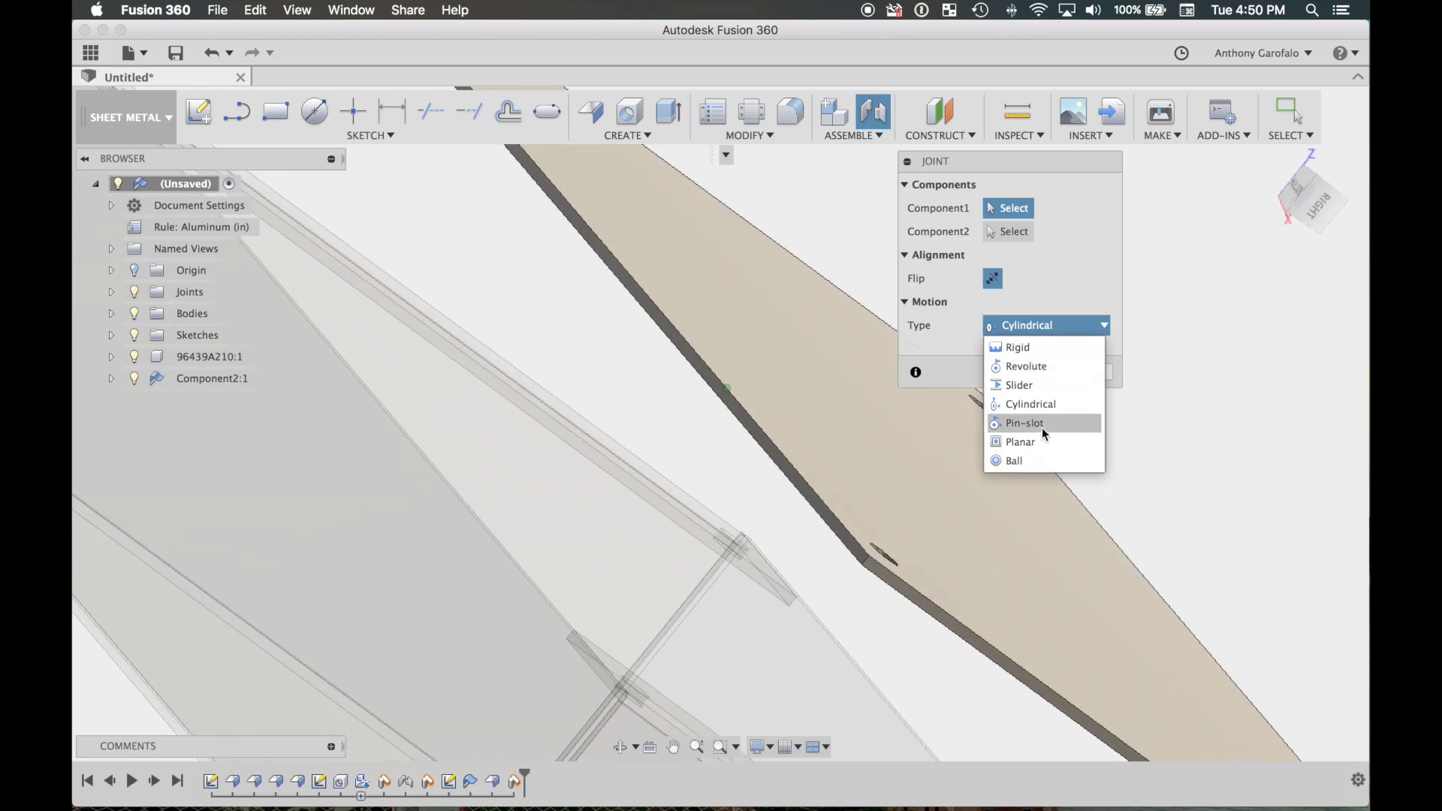
left_click(1021, 442)
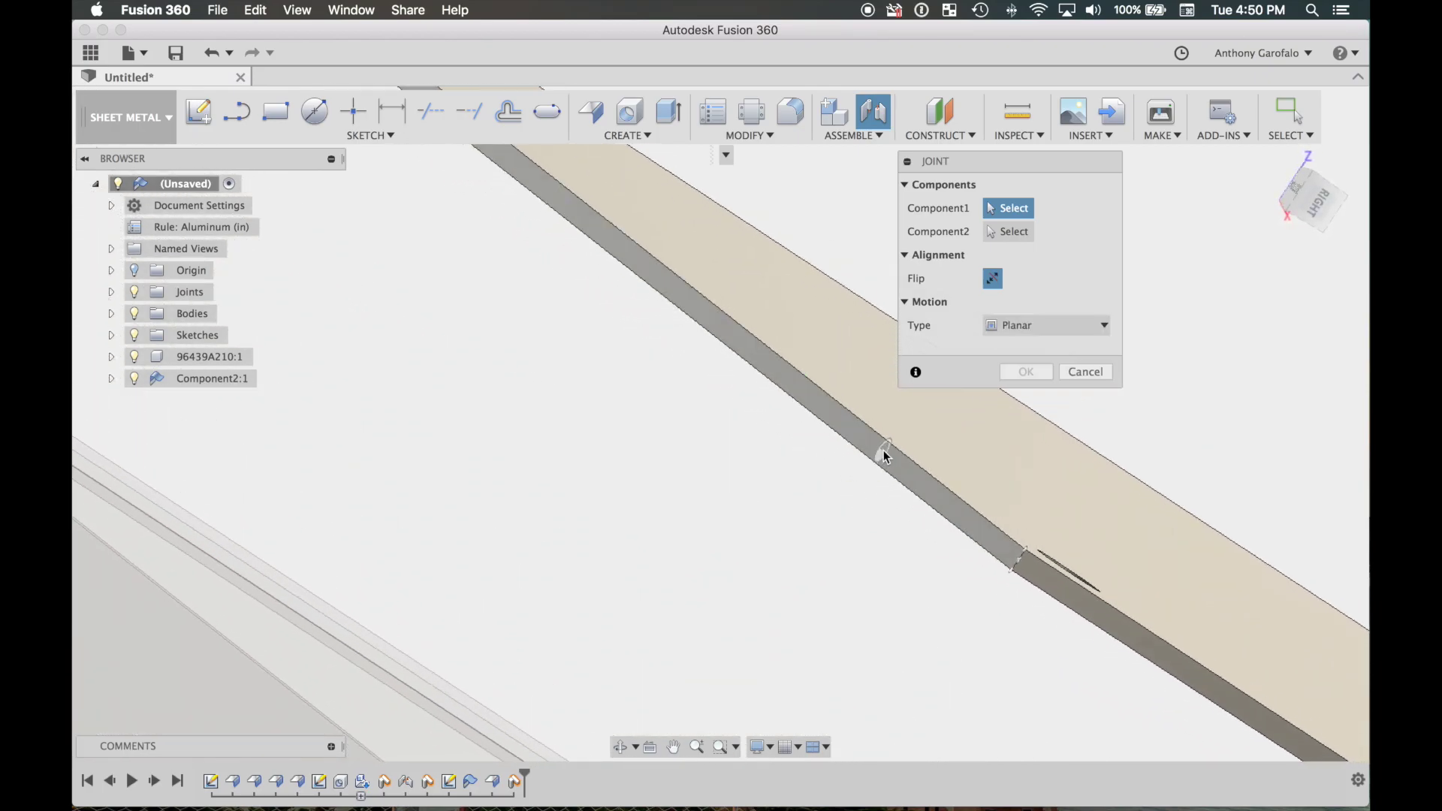
Join the lid's long edge face to the box's long outer side wall with a Planar joint, flipping the alignment.
left_click(886, 456)
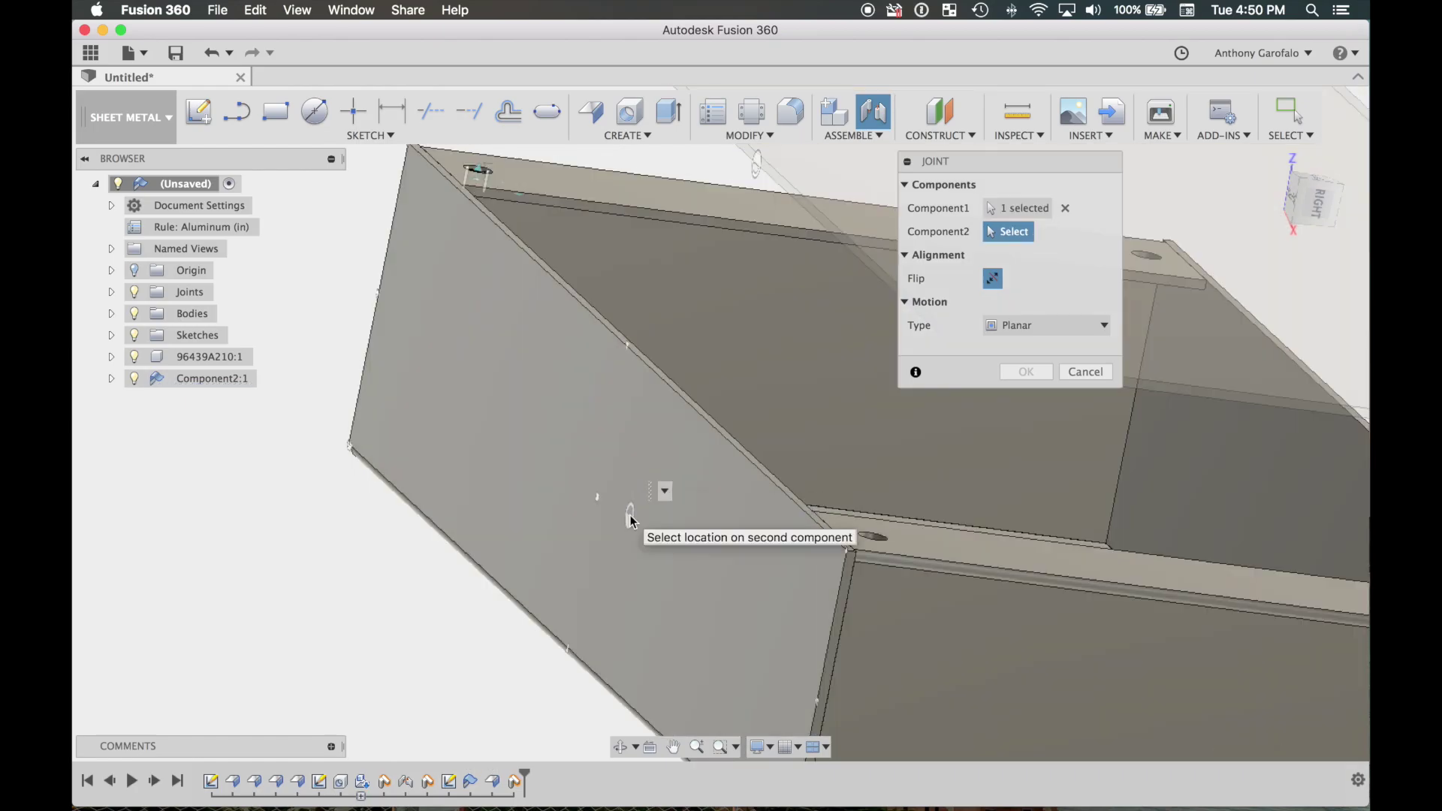
left_click(629, 514)
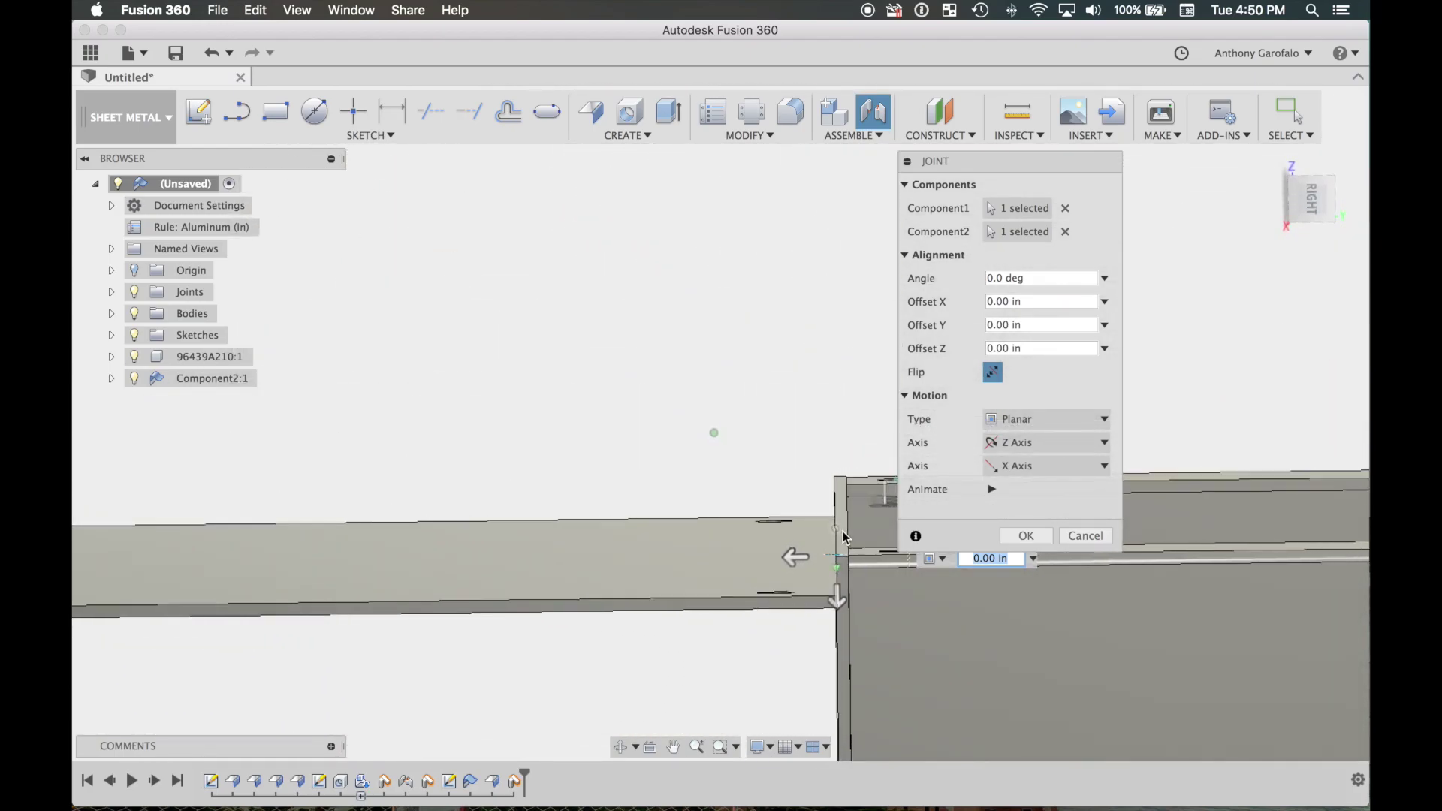
left_click(993, 374)
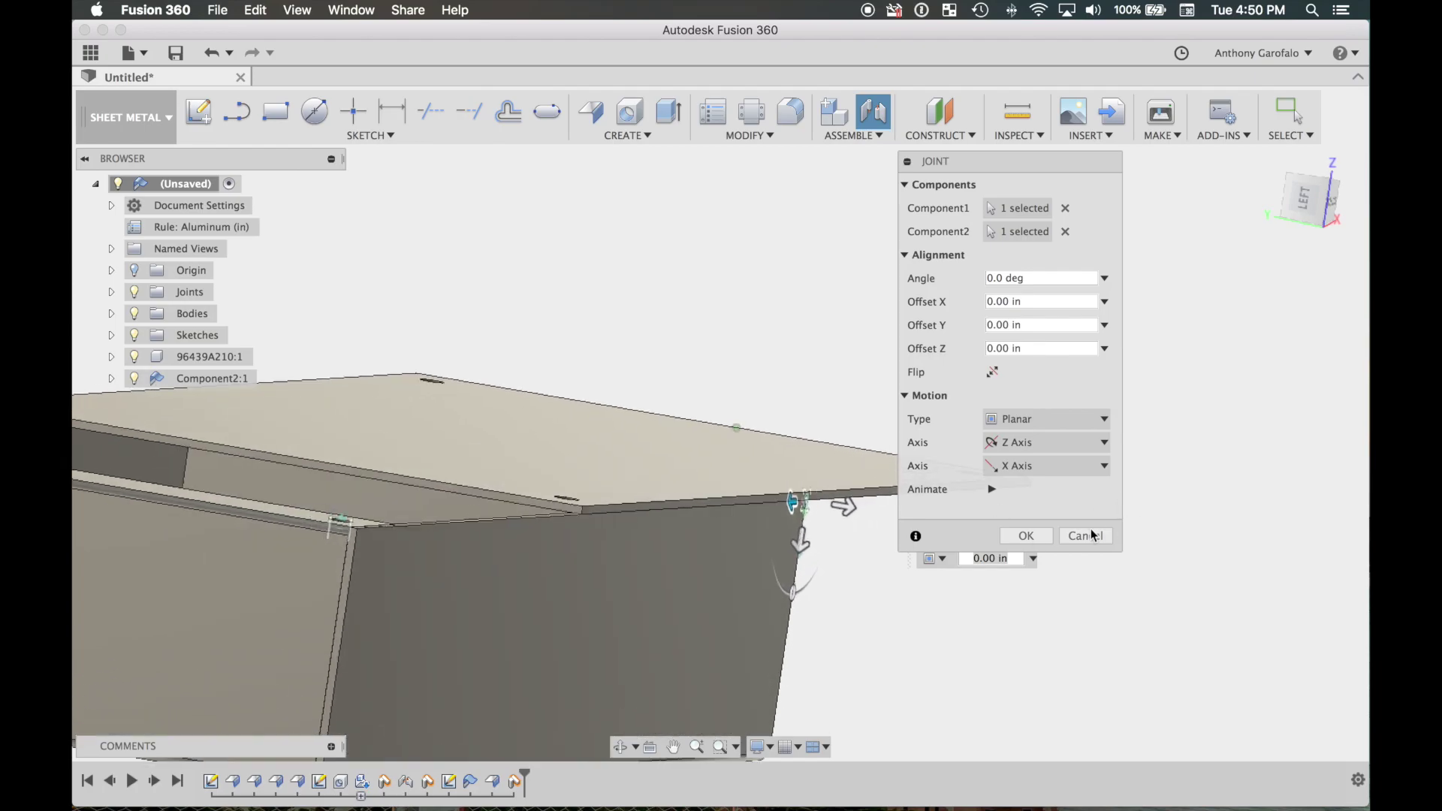
key("Return")
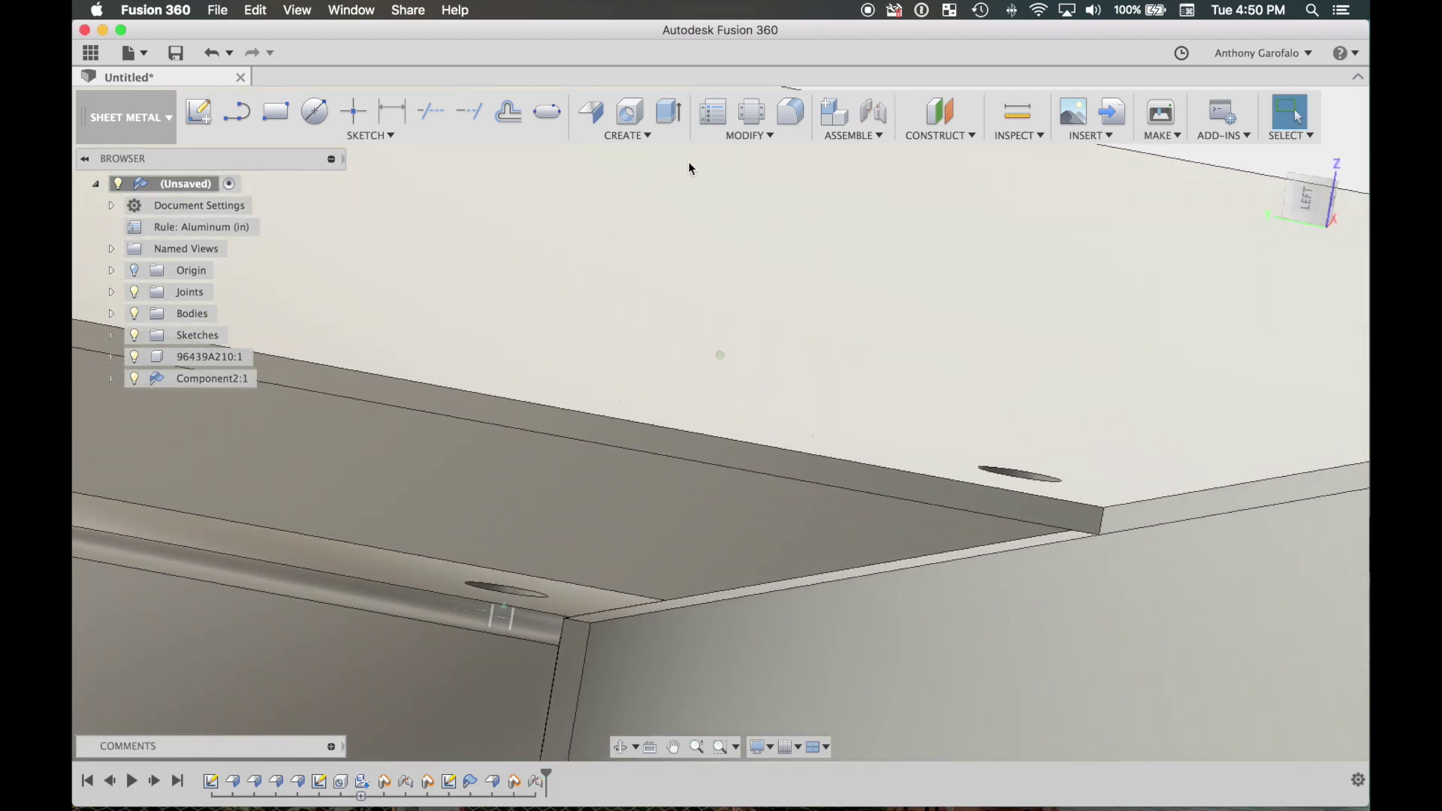
Add a second Planar joint between the lid's short edge face and the box's end wall below the nut's flange.
left_click(855, 135)
left_click(860, 172)
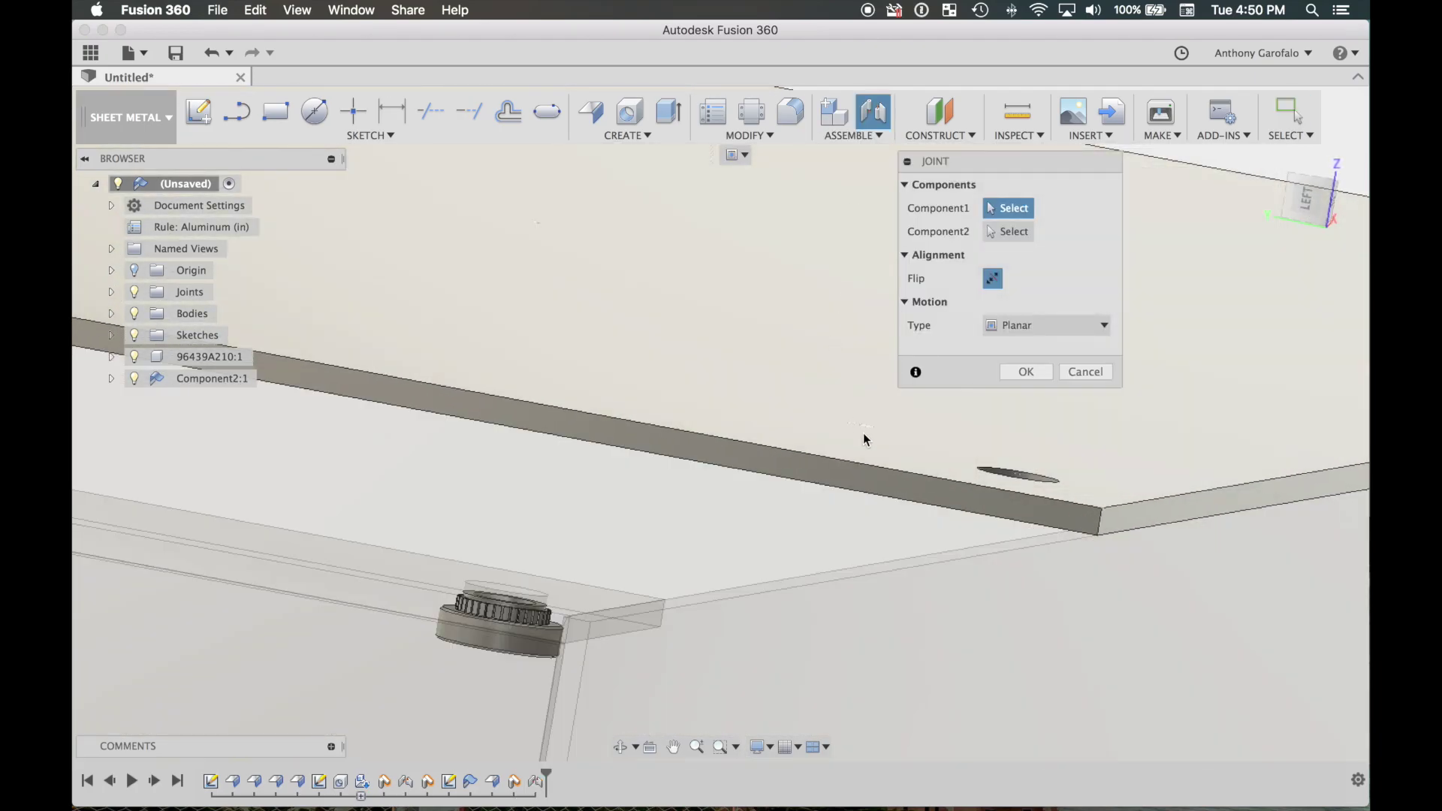
left_click(837, 476)
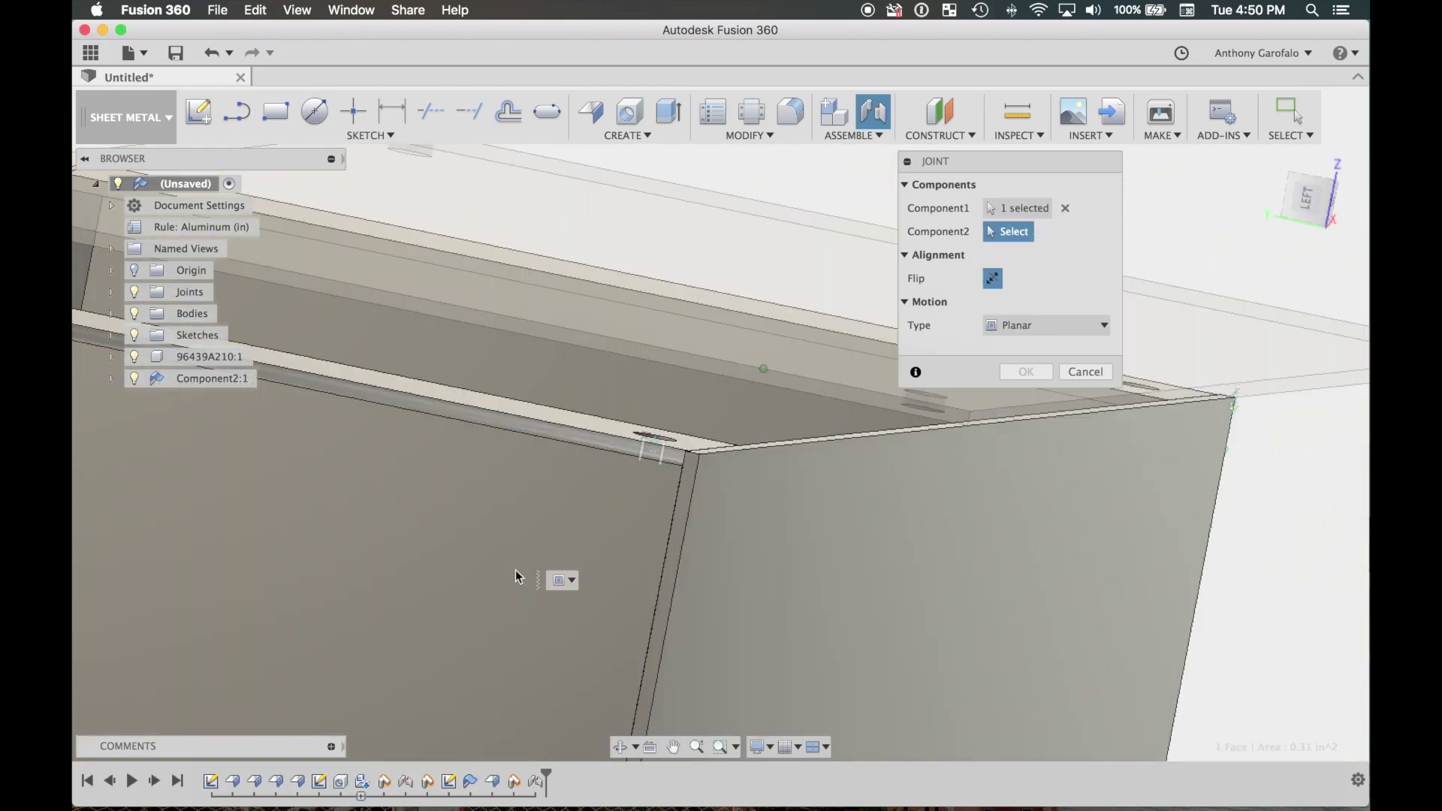
left_click(524, 531)
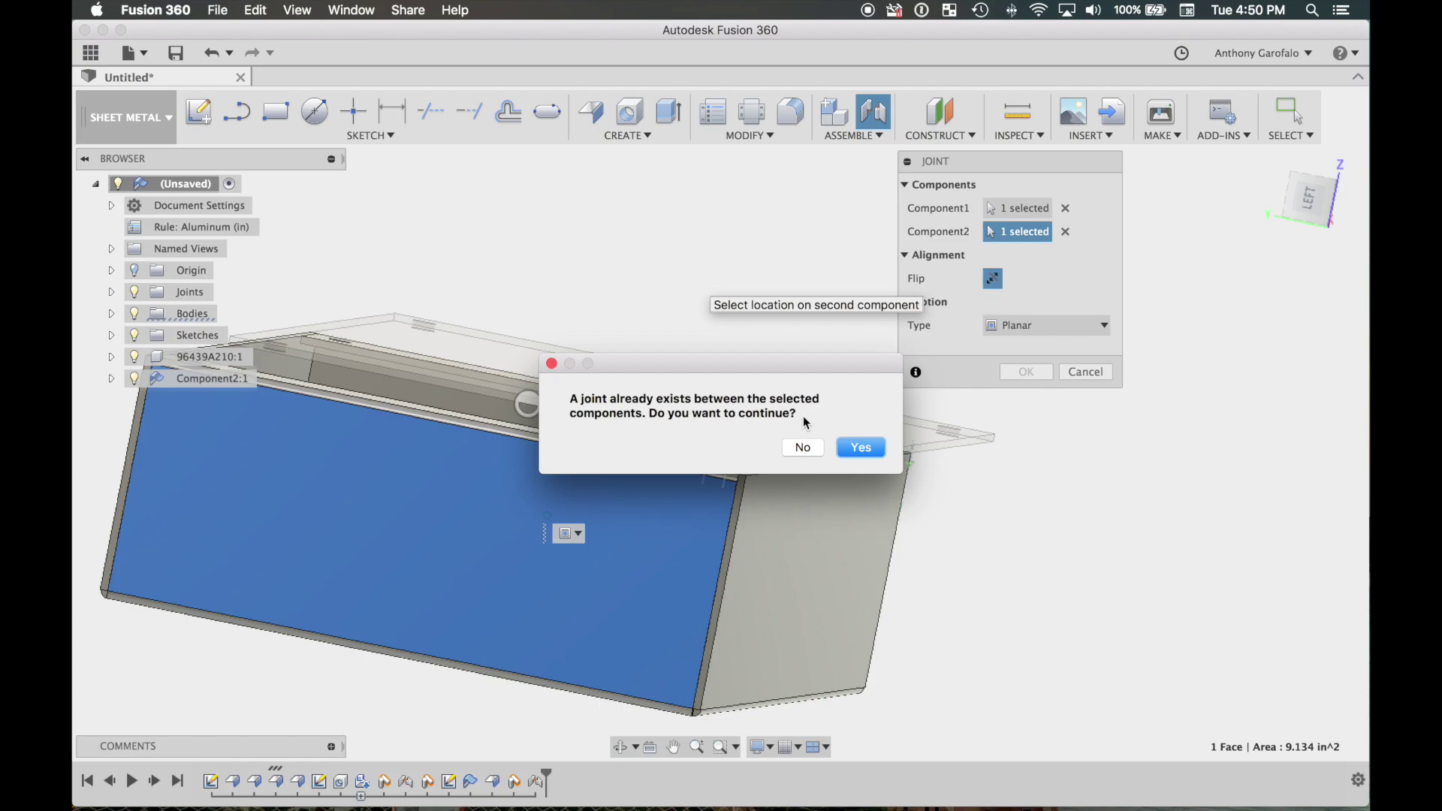
left_click(859, 447)
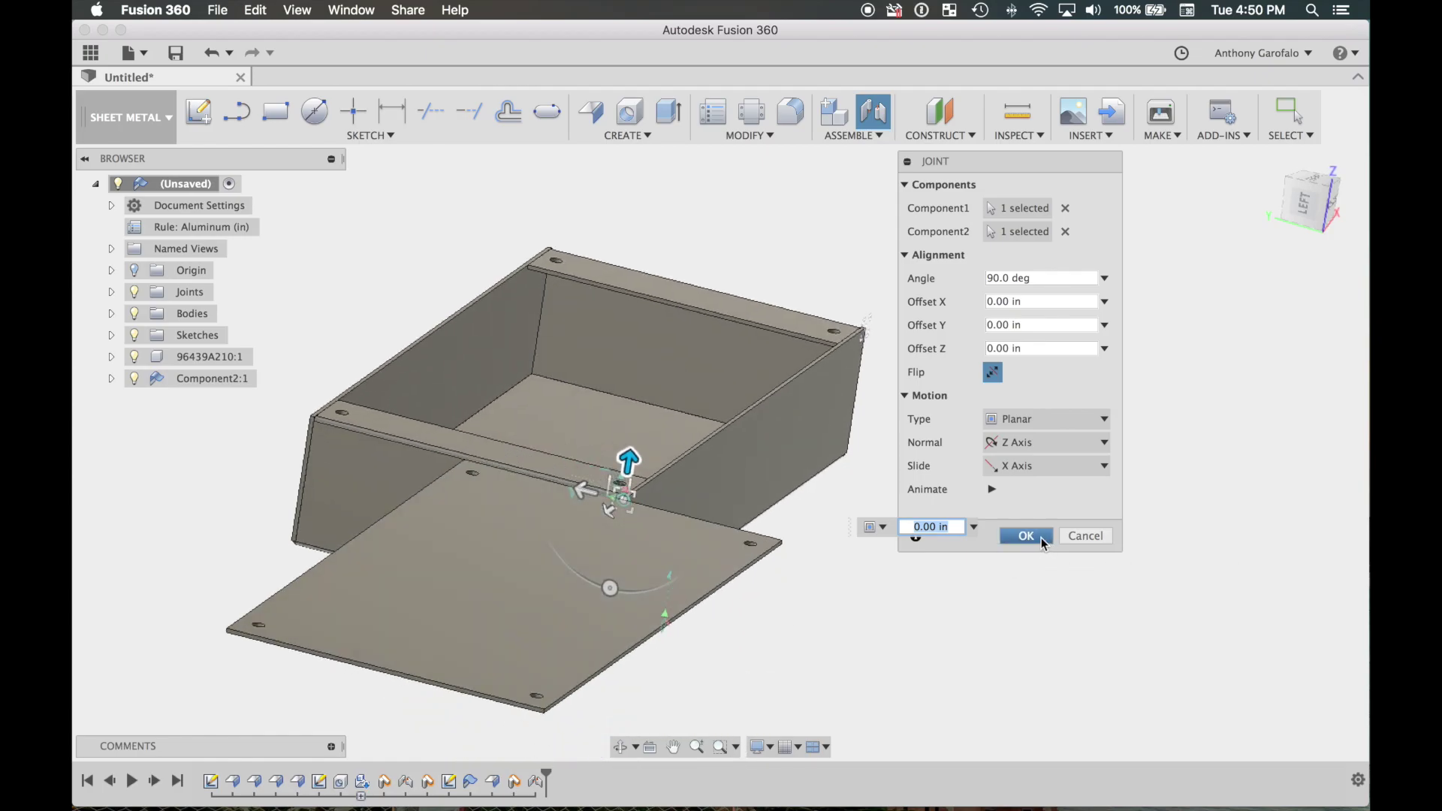
left_click(1039, 537)
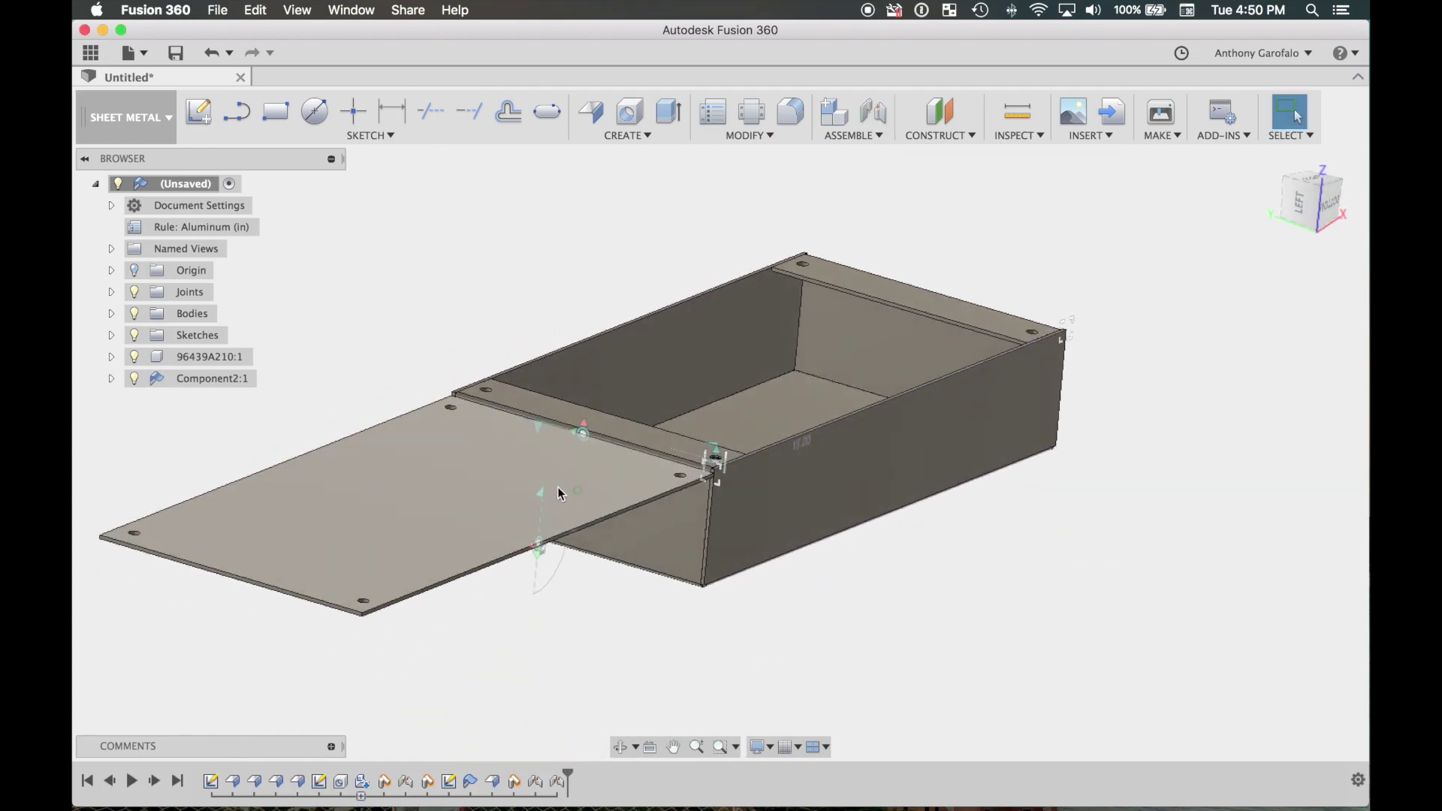
Edit the last Planar joint and flip its alignment so the lid lies over the box opening.
scroll(566, 506, "up", 5)
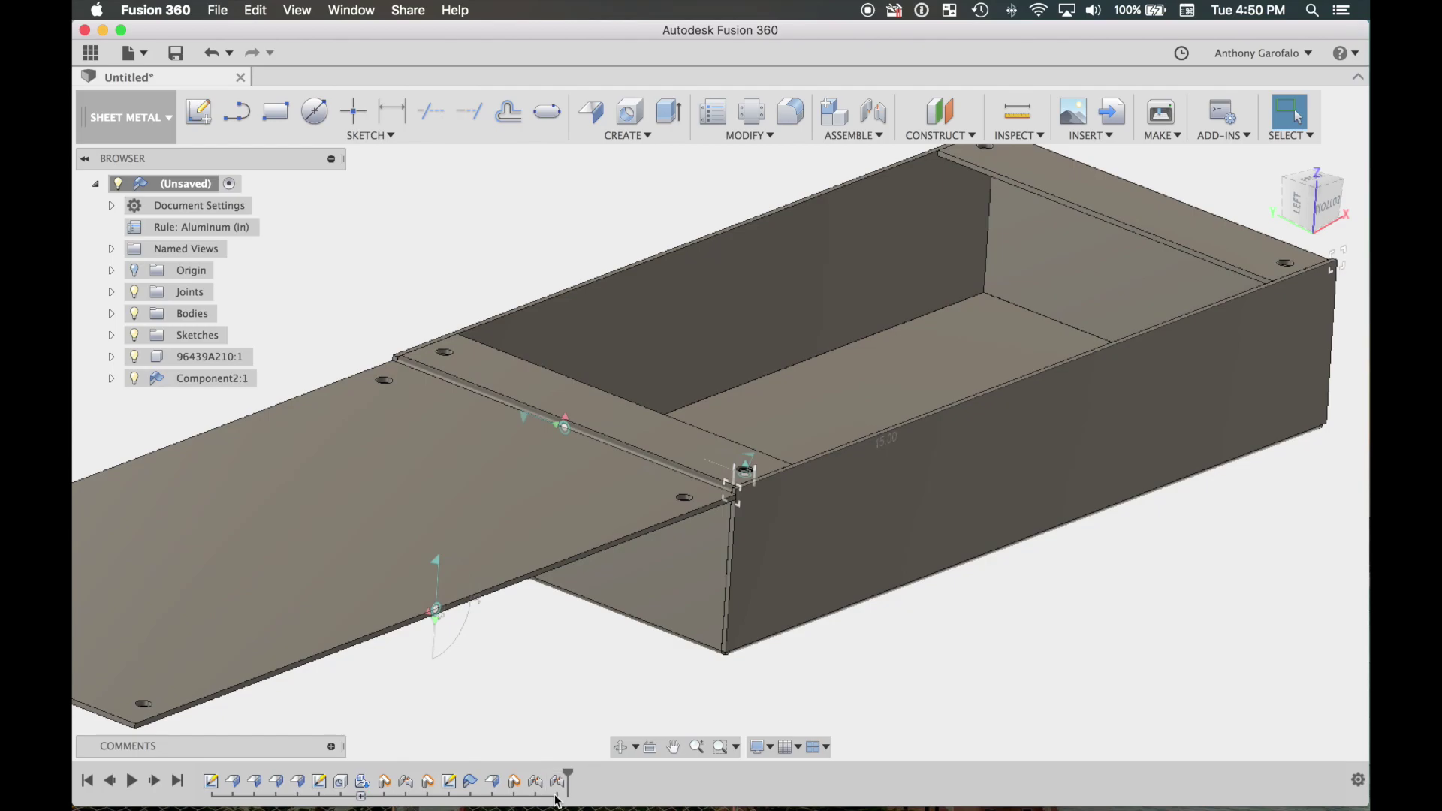
double_click(557, 783)
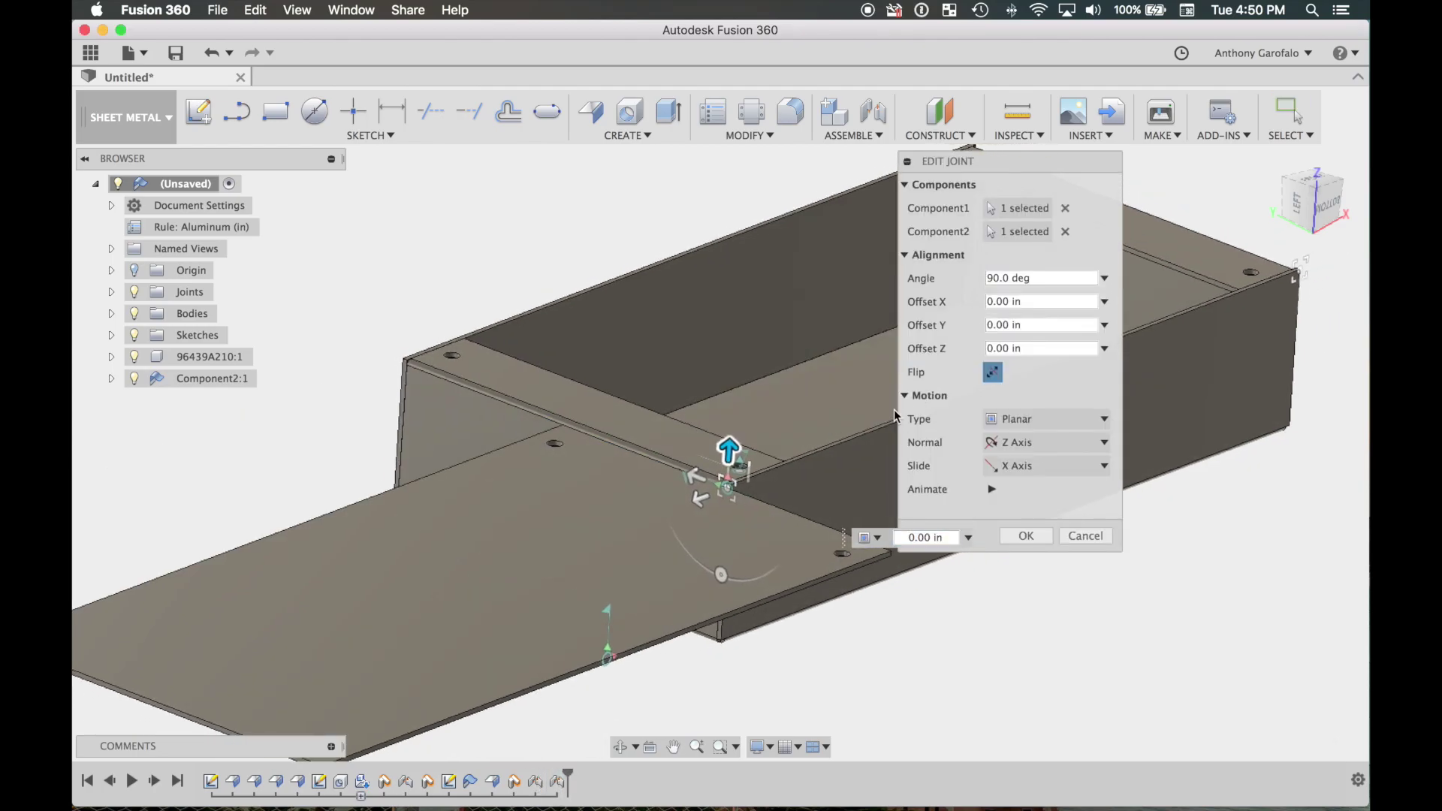
left_click(992, 374)
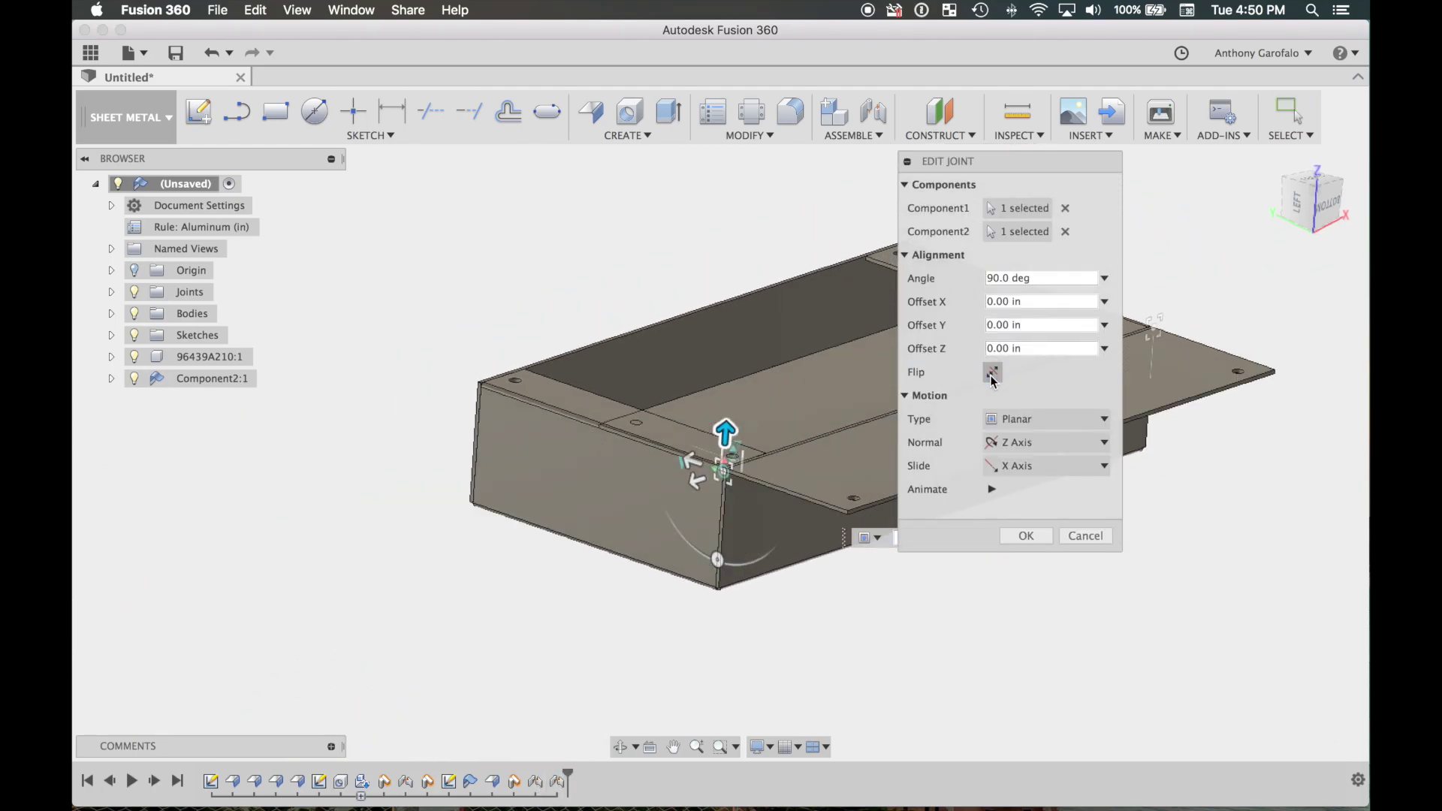
left_click(1023, 535)
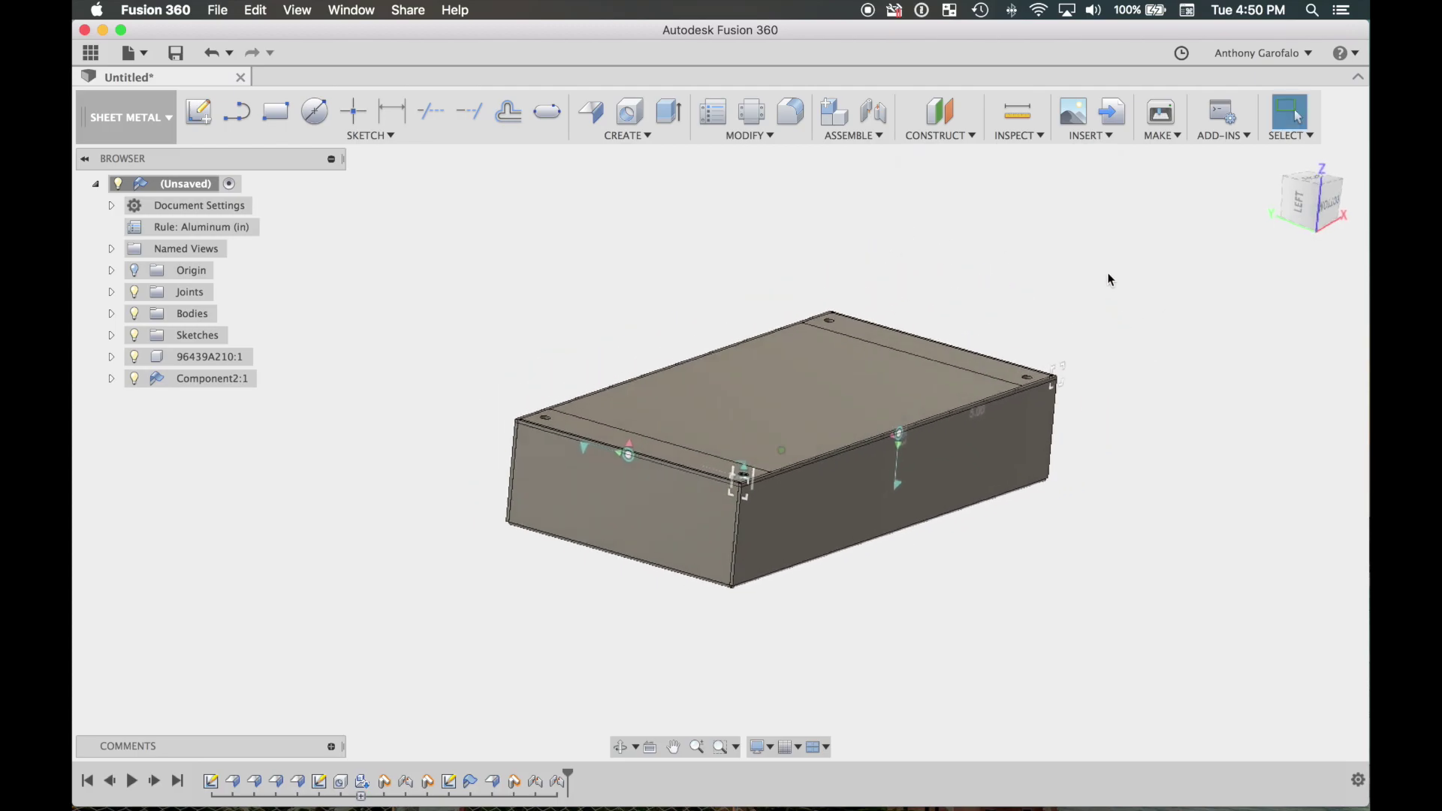
Slide the lid up off the box to test its joints and turn off the visibility of Joints.
mouse_move(784, 410)
left_mouse_down()
mouse_move(784, 312)
mouse_move(641, 466)
mouse_move(692, 350)
mouse_move(679, 434)
mouse_move(791, 389)
mouse_move(736, 415)
mouse_move(792, 329)
mouse_move(759, 408)
left_mouse_up()
middle_click_drag(759, 409, 890, 292, "shift")
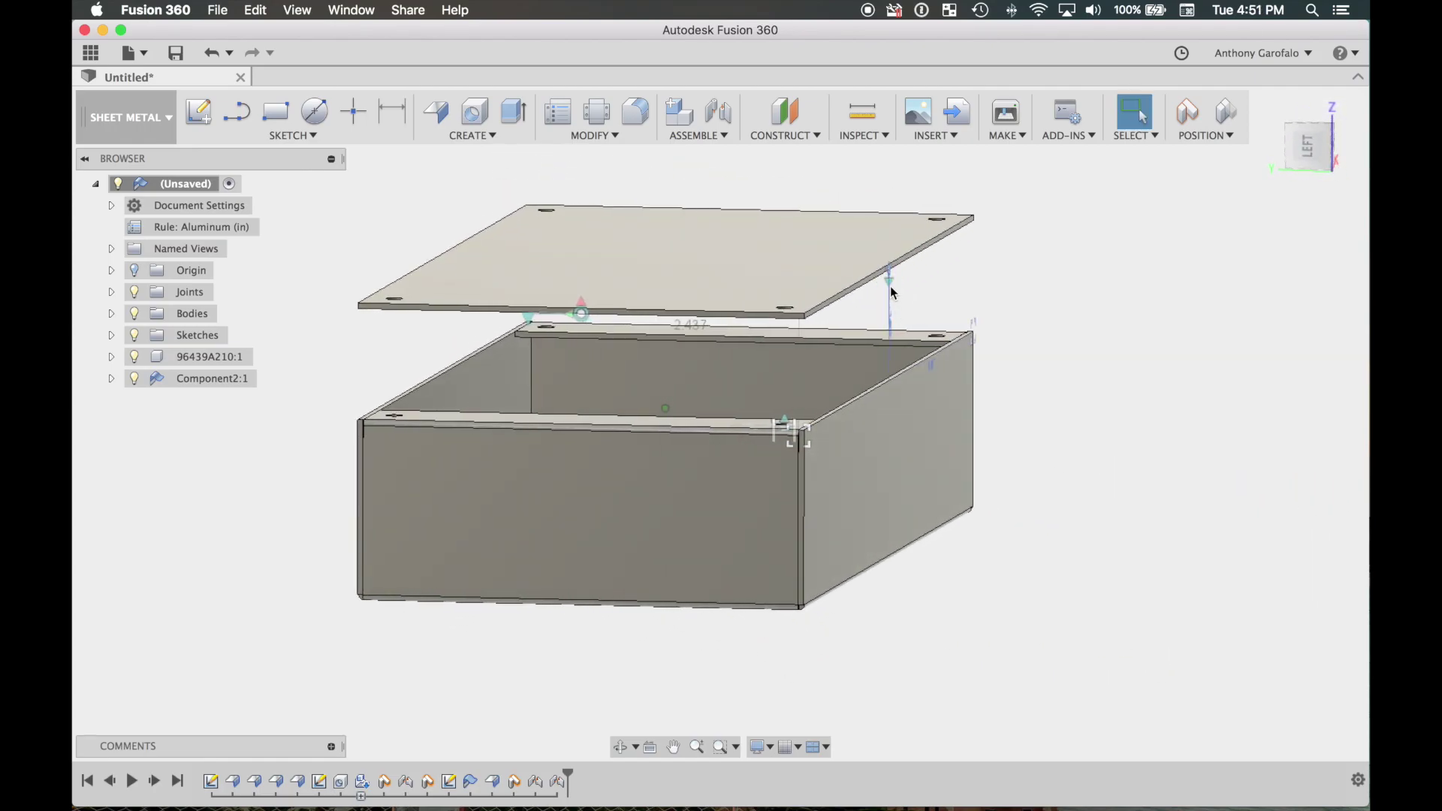
left_click(765, 747)
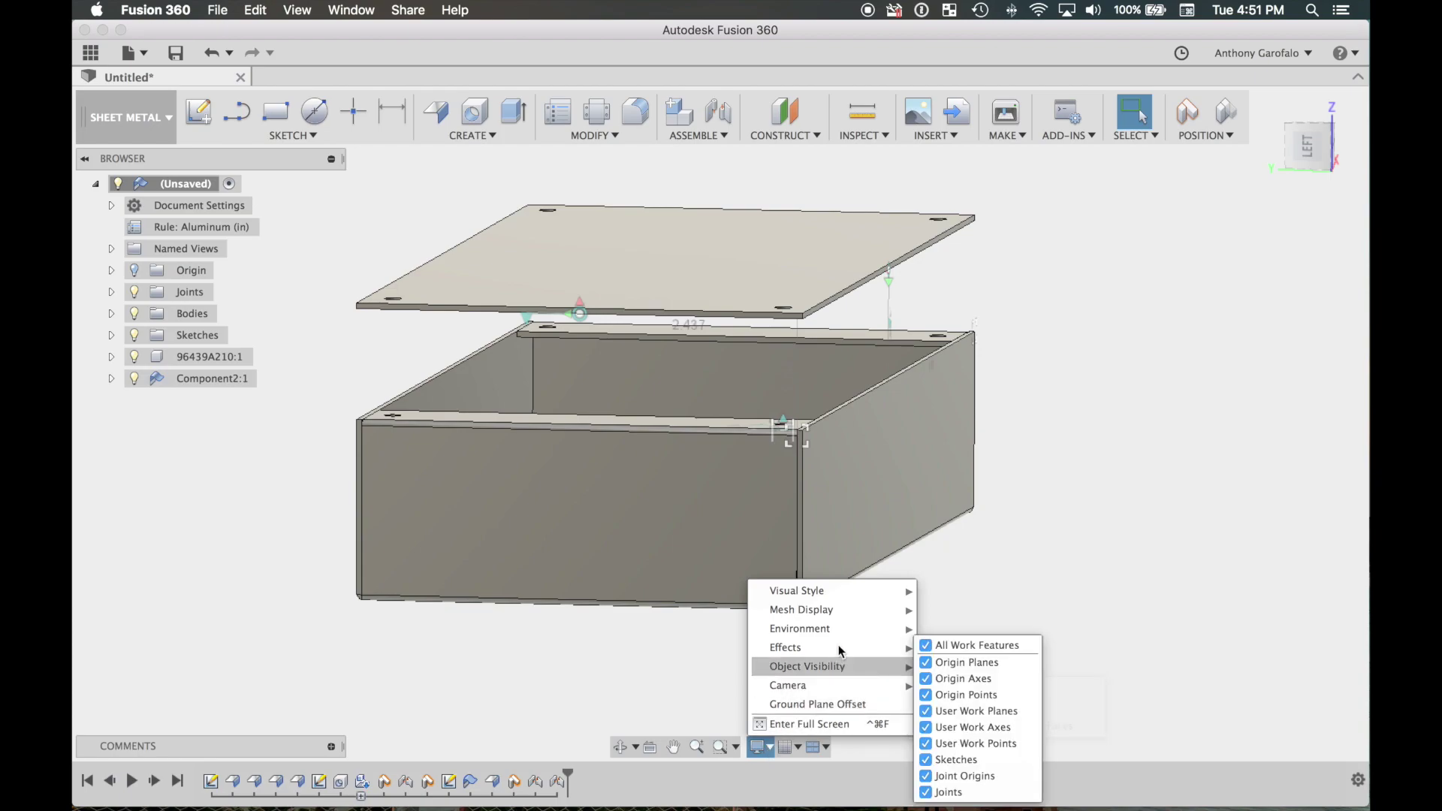
mouse_move(853, 678)
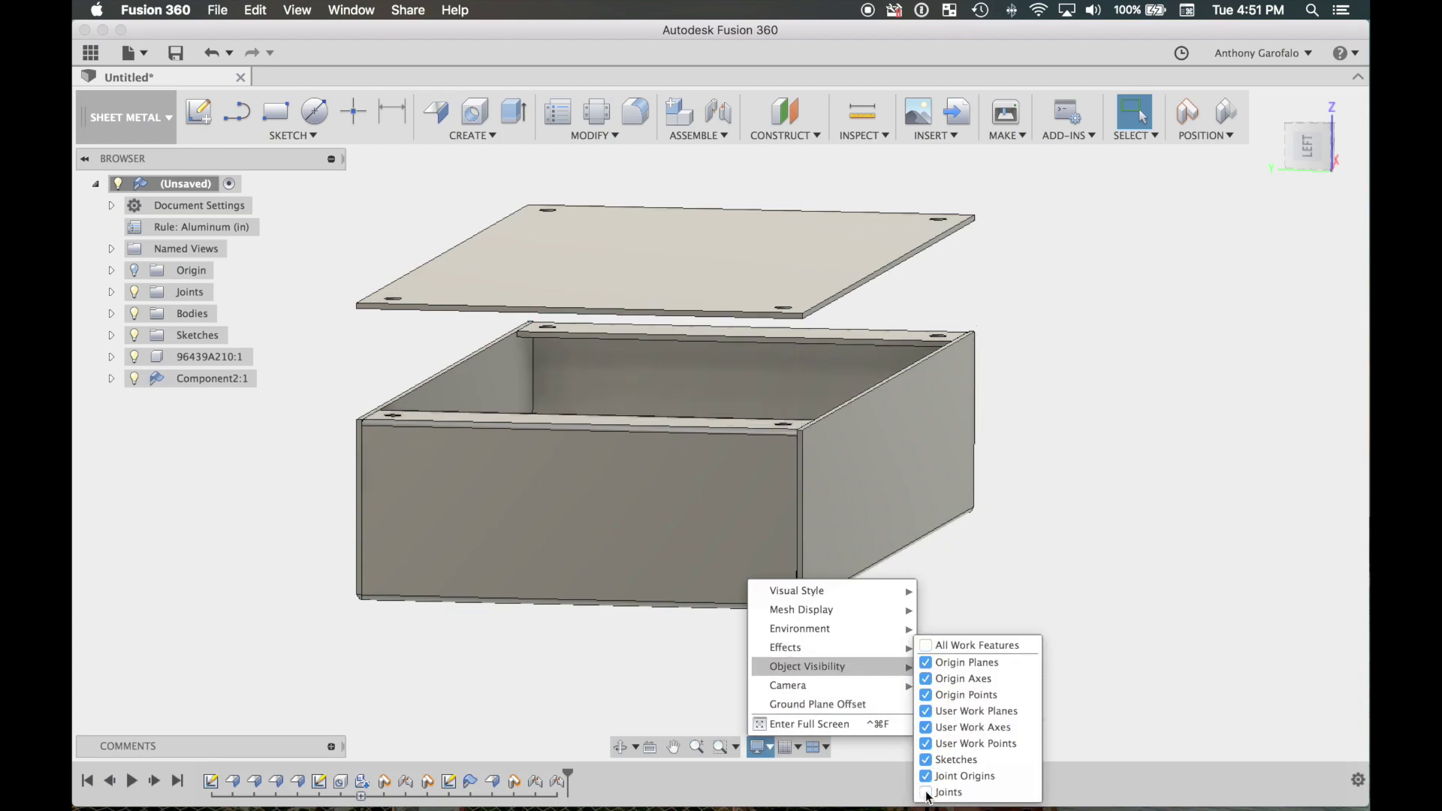
left_click(1091, 497)
Start a sketch on the lid's top face, capturing the current position of the moved components.
middle_click_drag(1092, 494, 600, 126, "shift")
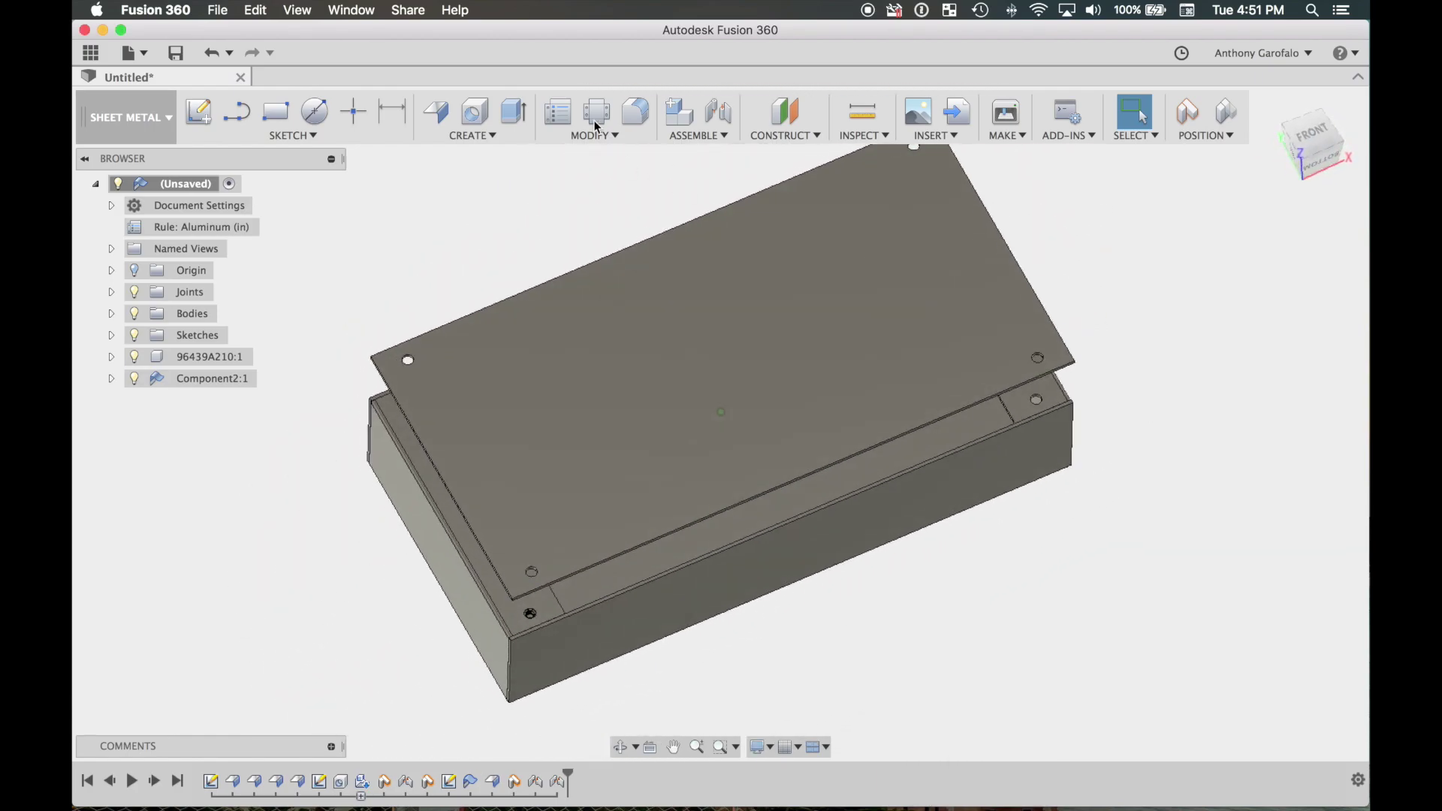
left_click(198, 111)
left_click(683, 356)
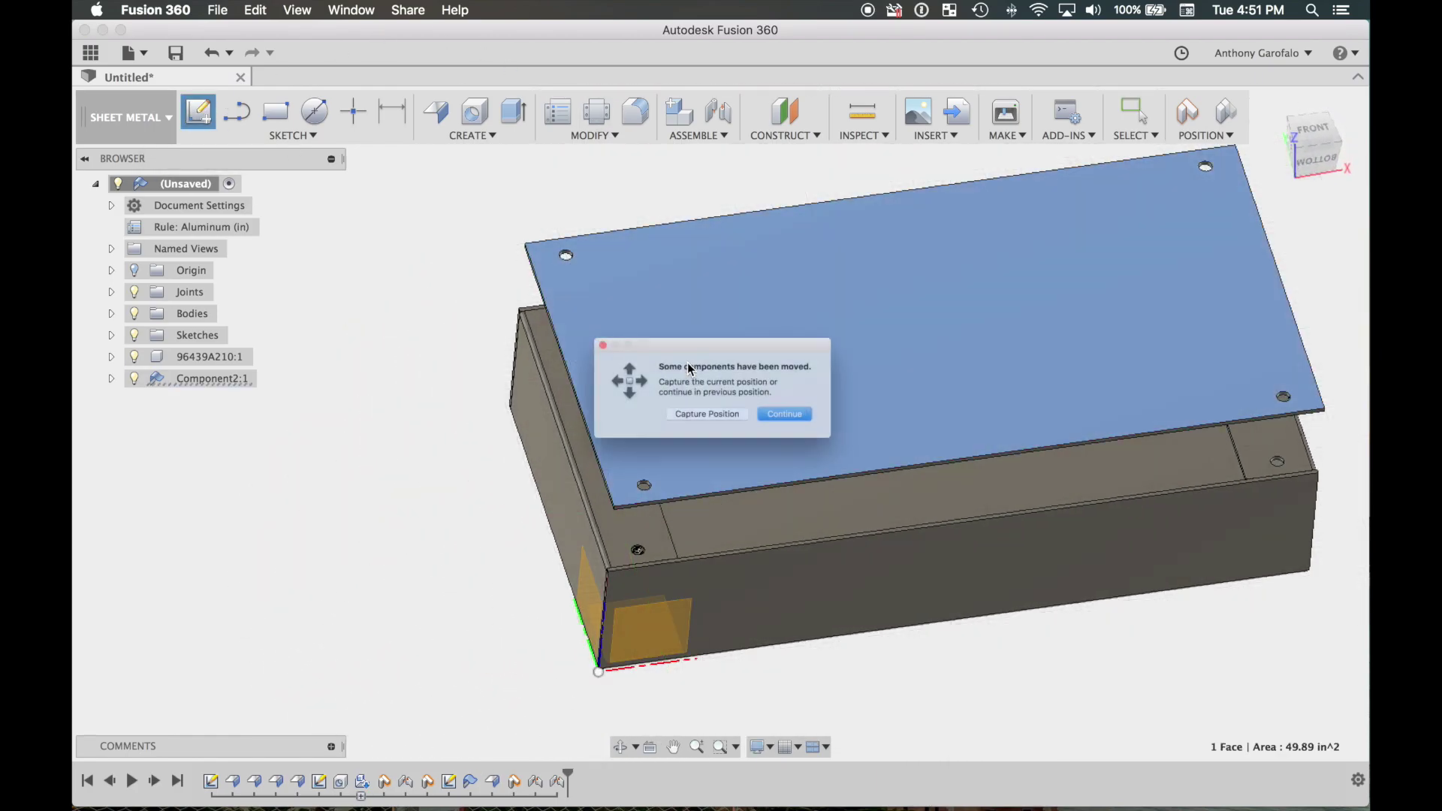
left_click(732, 415)
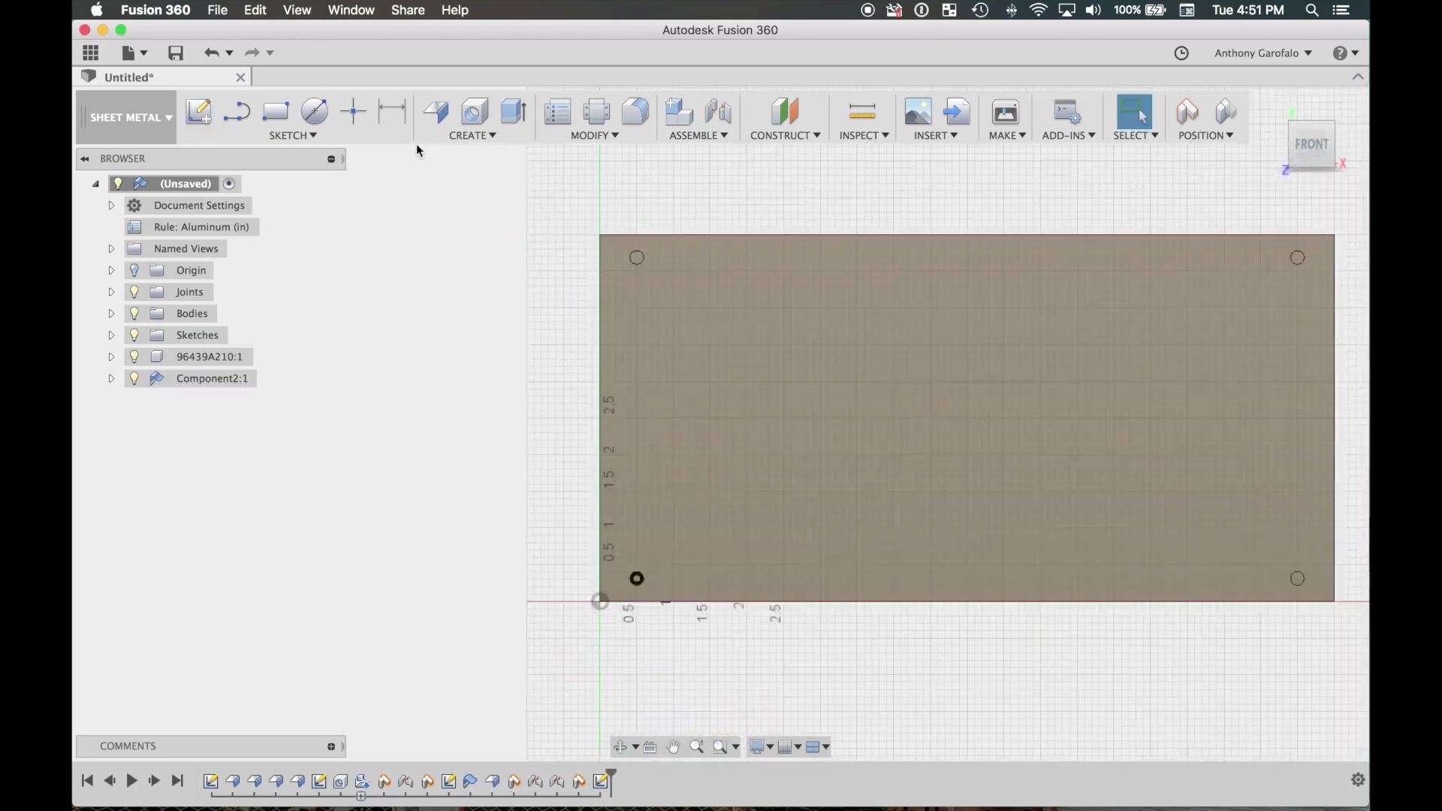
Sketch a 0.187 in wide center-to-center slot inward from the lid's corner hole on the nut's short side, away from the nut.
left_click(300, 135)
mouse_move(243, 287)
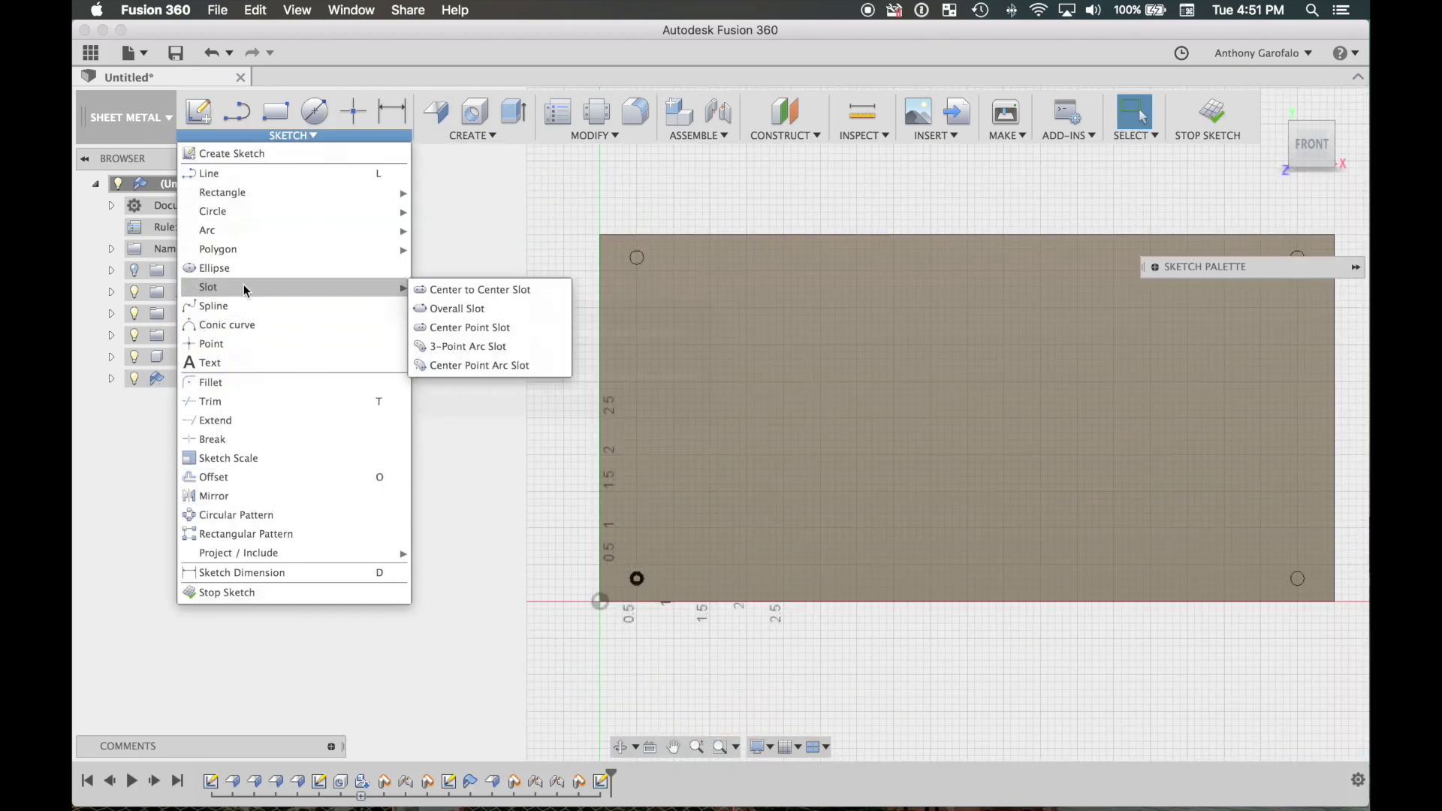
left_click(466, 328)
scroll(639, 253, "up", 3)
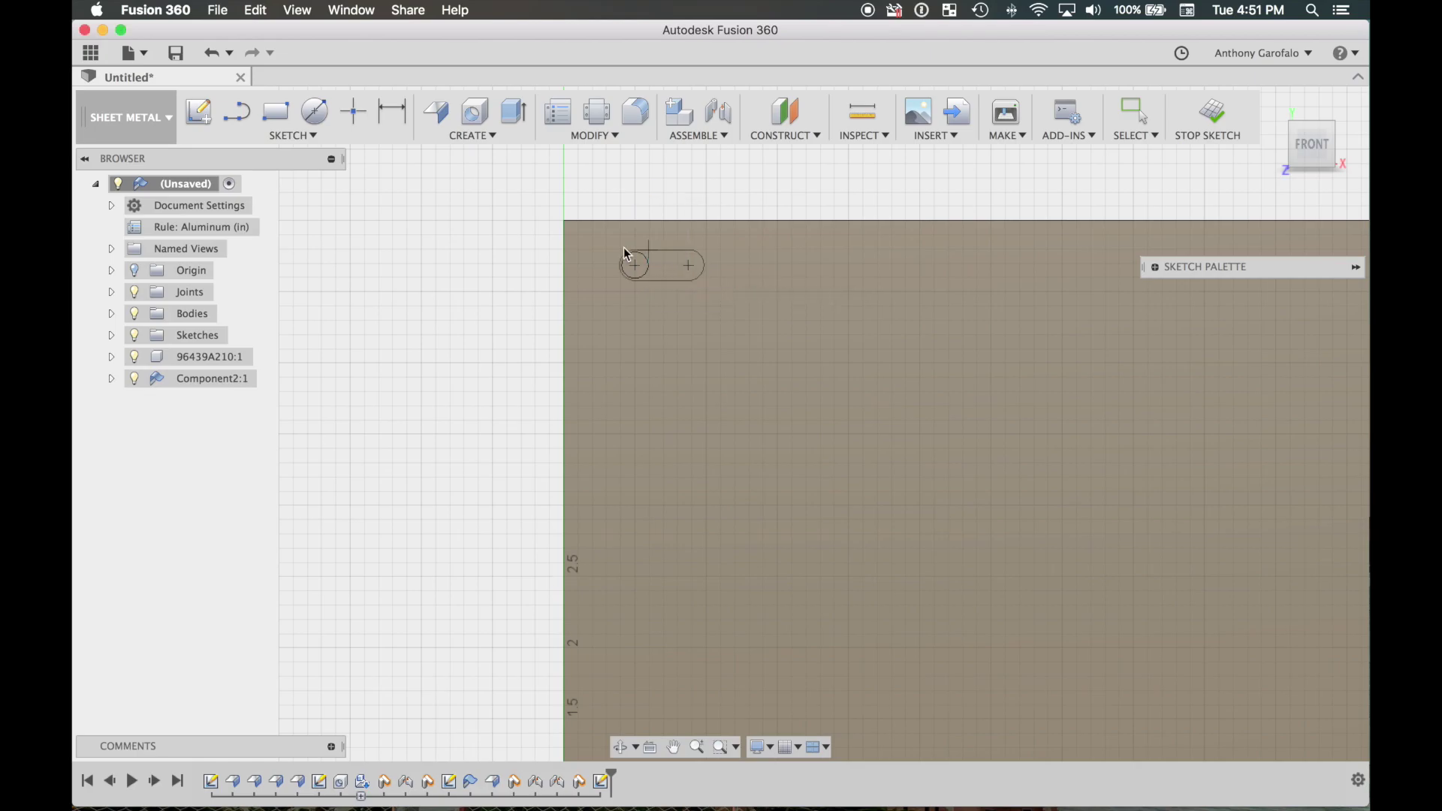
scroll(638, 260, "up", 3)
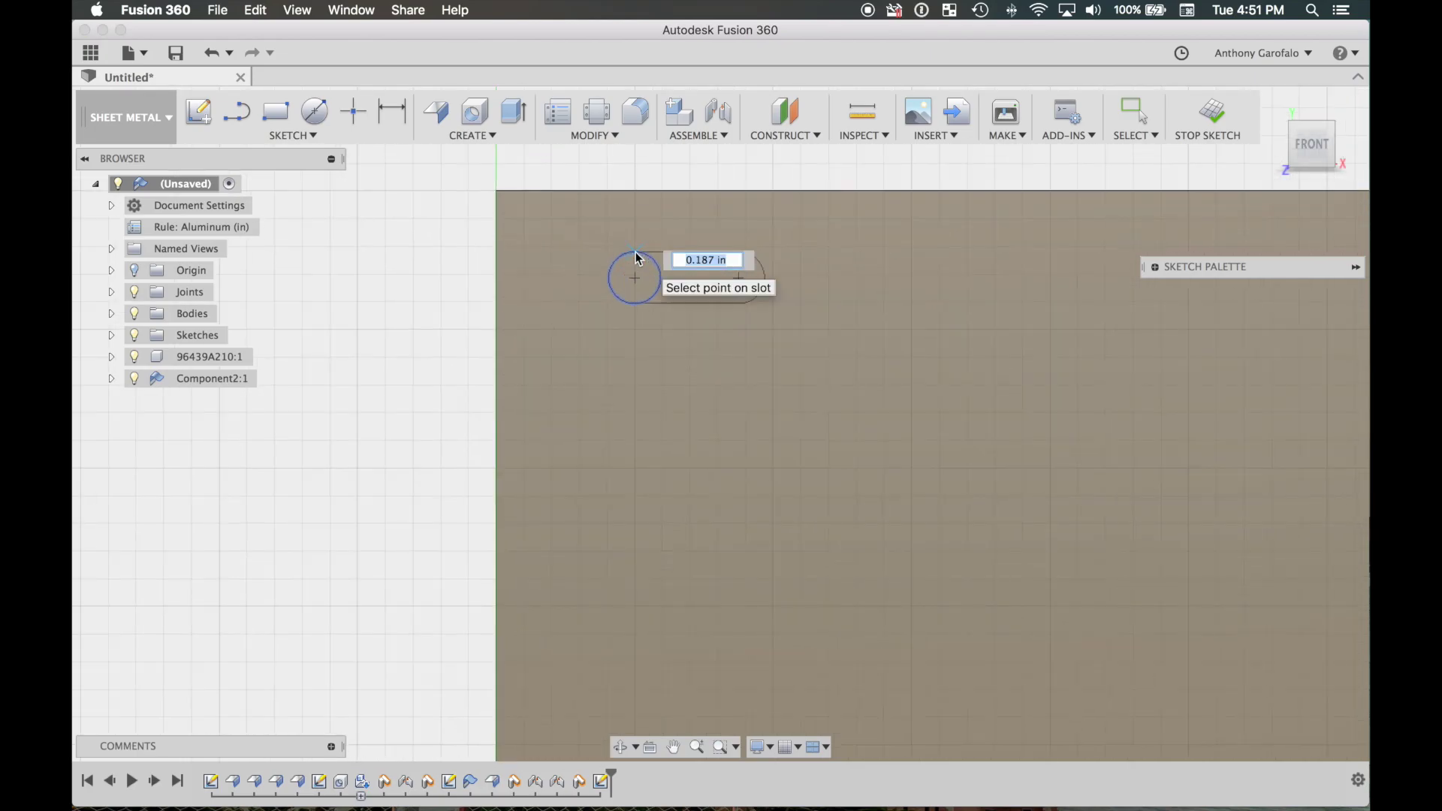
left_click(635, 256)
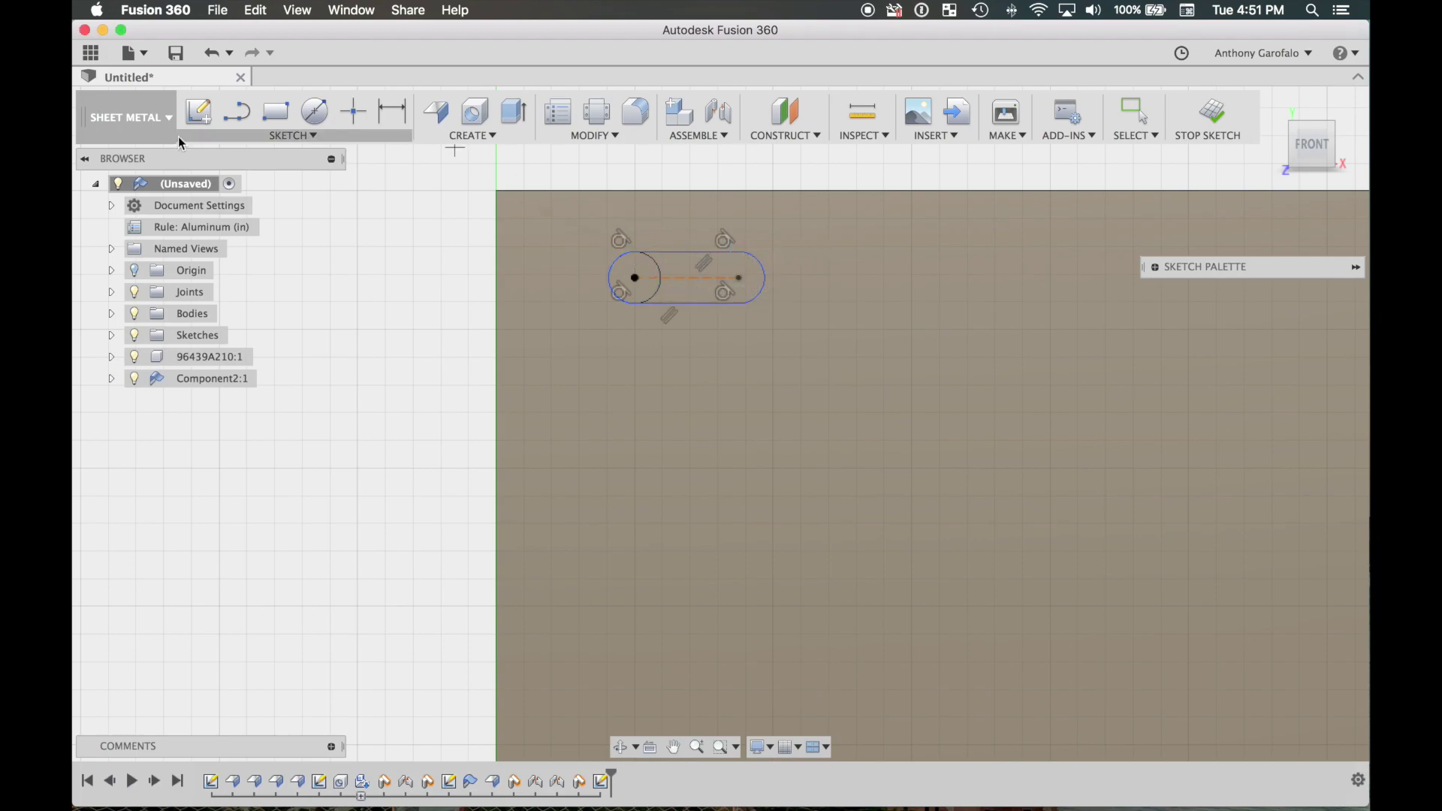
Sketch a 0.375 in diameter circle centred on the slot's inner end to form a keyhole outline.
left_click(739, 277)
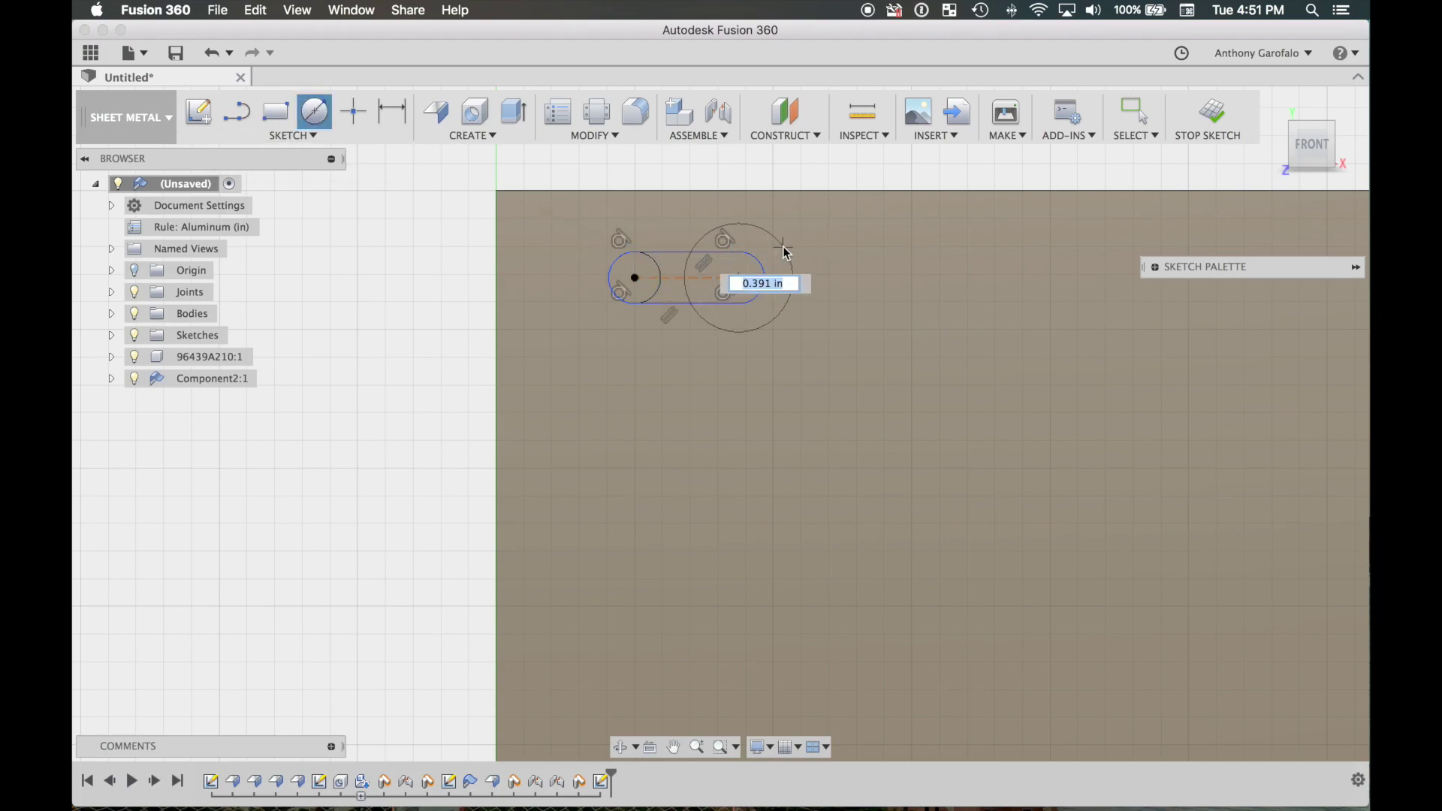
type(".375")
key("Tab")
scroll(782, 246, "down", 2)
middle_click_drag(783, 244, 801, 221, "shift")
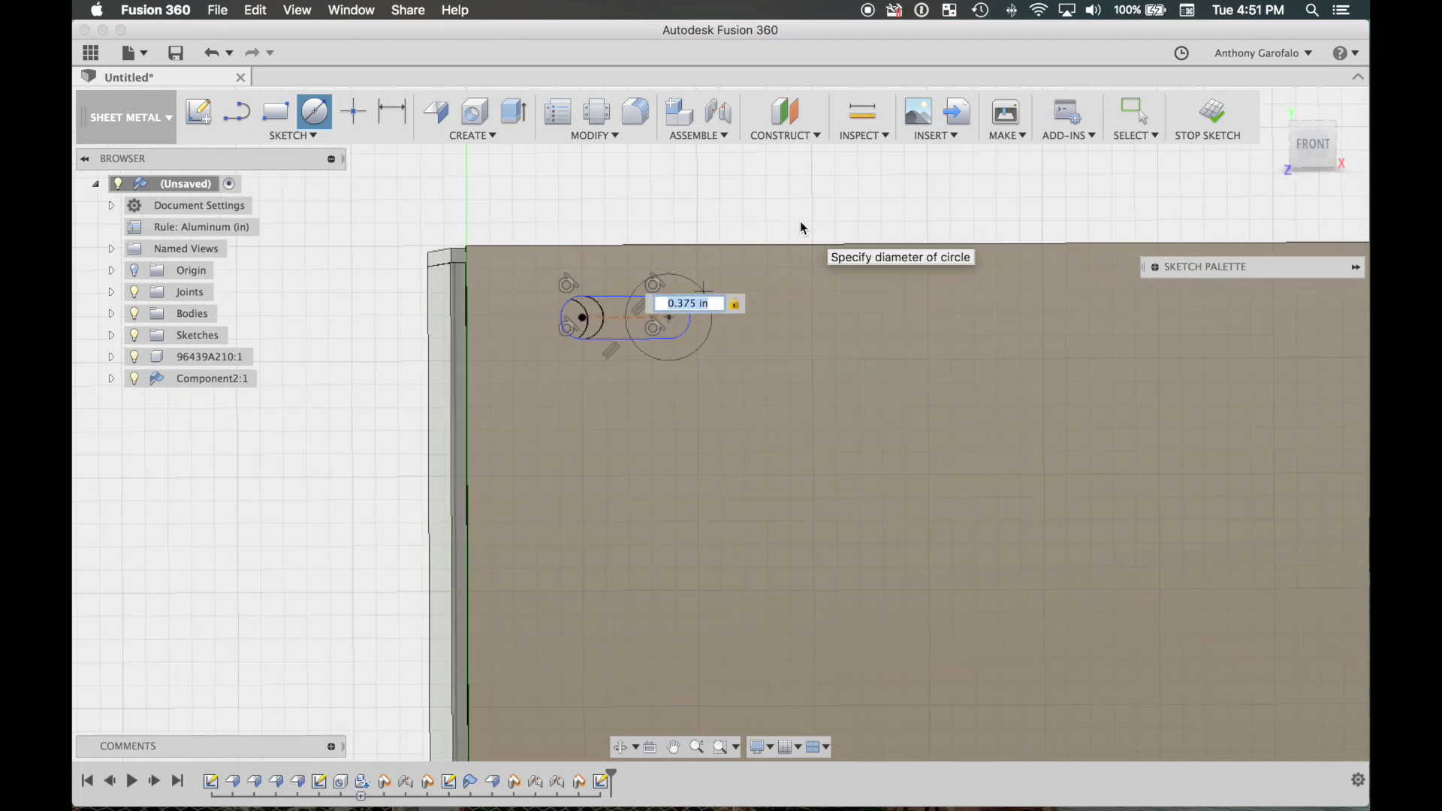
key("Return")
Sketch a second center-to-center slot, 0.375 in between centers, horizontally inward from the lid hole above the press-fit nut, matching the hole's width.
scroll(801, 221, "down", 3)
mouse_move(781, 698)
middle_mouse_down()
mouse_move(771, 562)
mouse_move(734, 430)
middle_mouse_up()
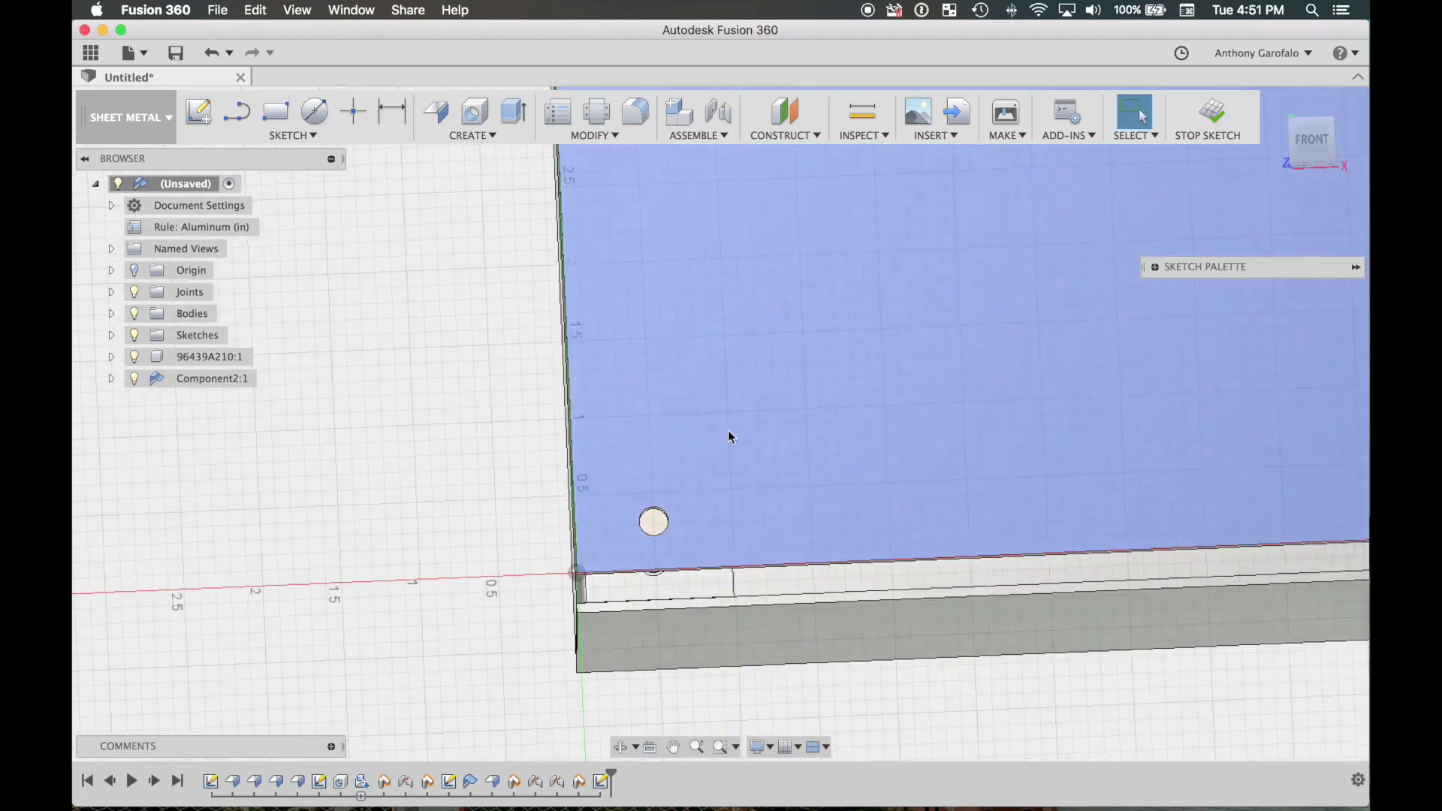
scroll(734, 430, "up", 3)
left_click(300, 139)
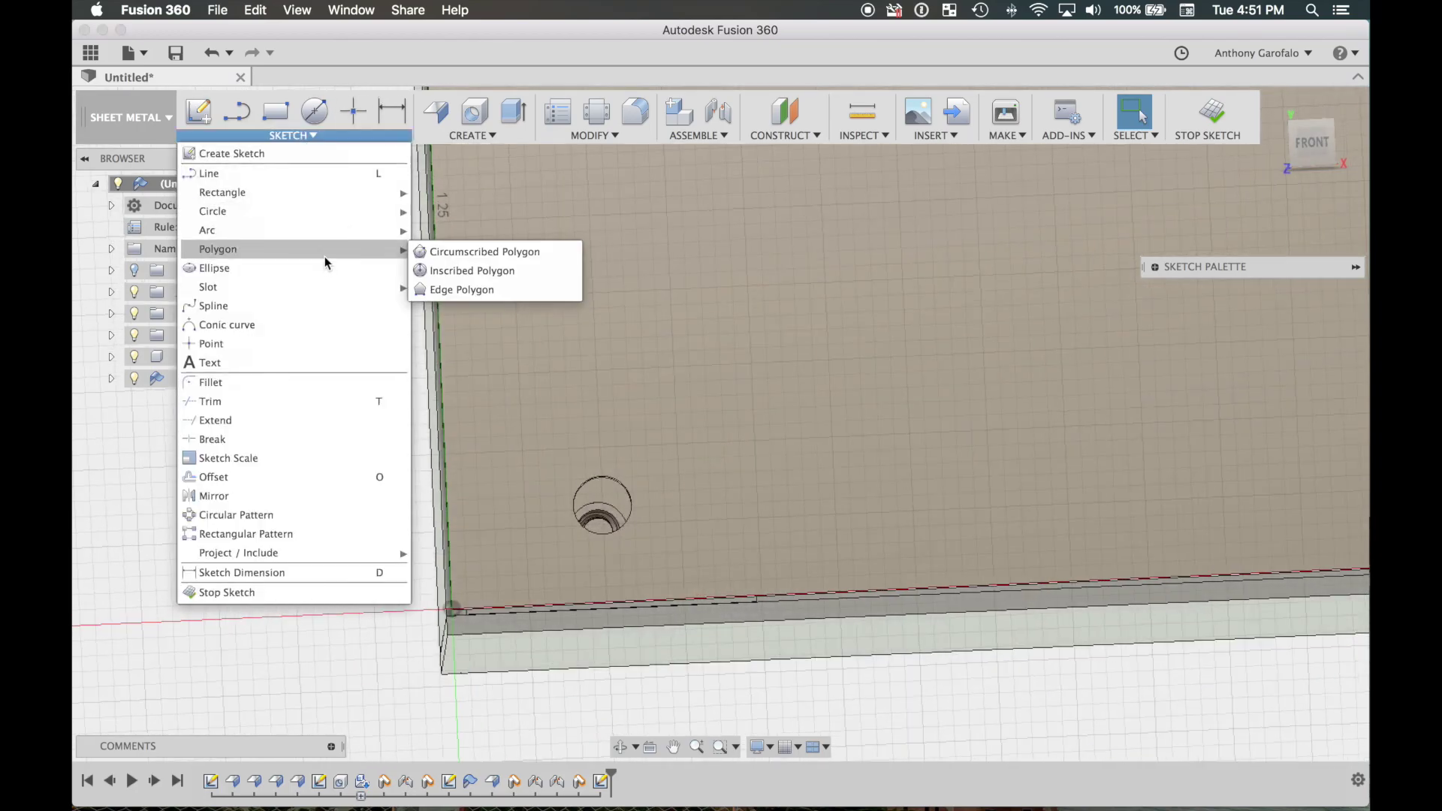
mouse_move(326, 289)
left_click(479, 290)
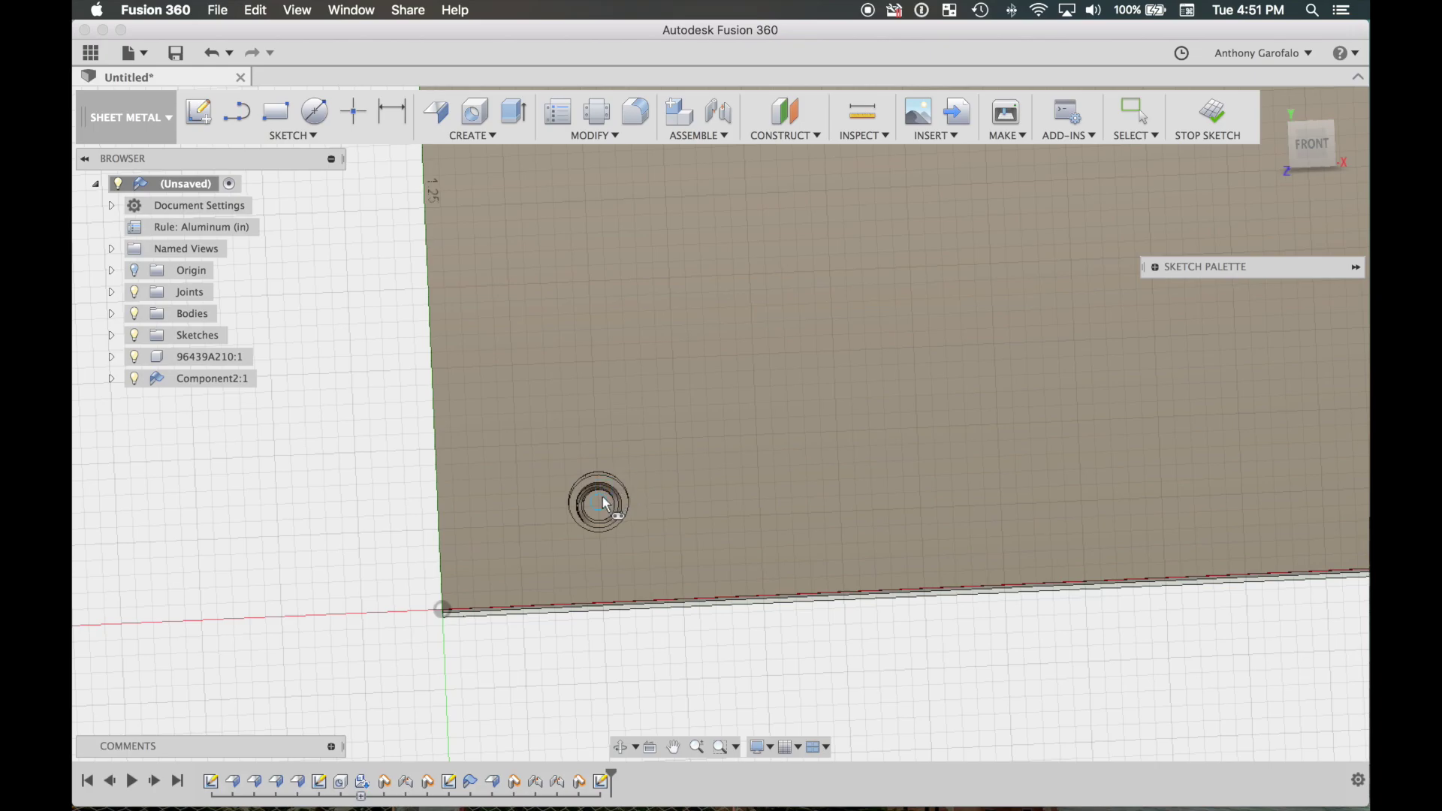
left_click(599, 502)
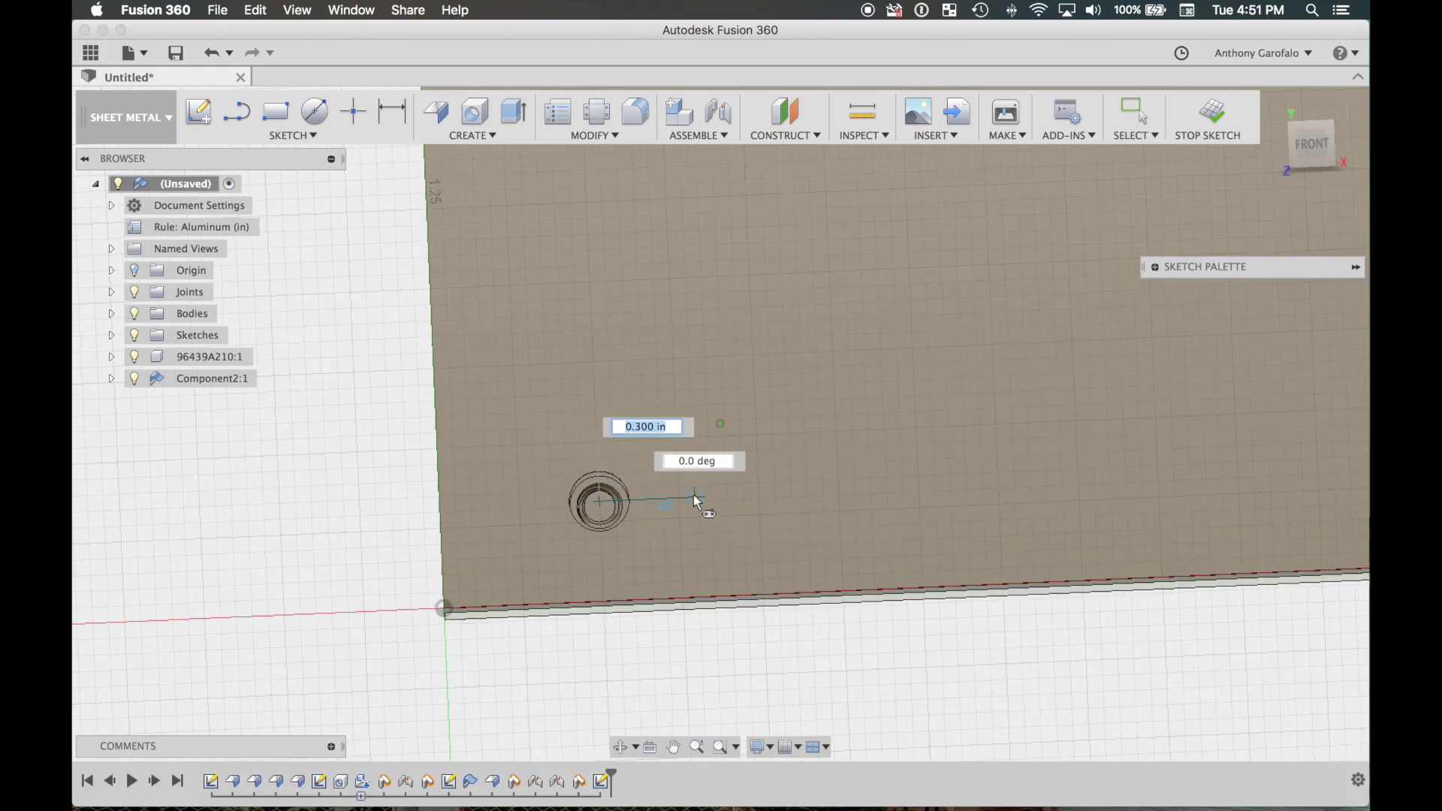
key("BackSpace")
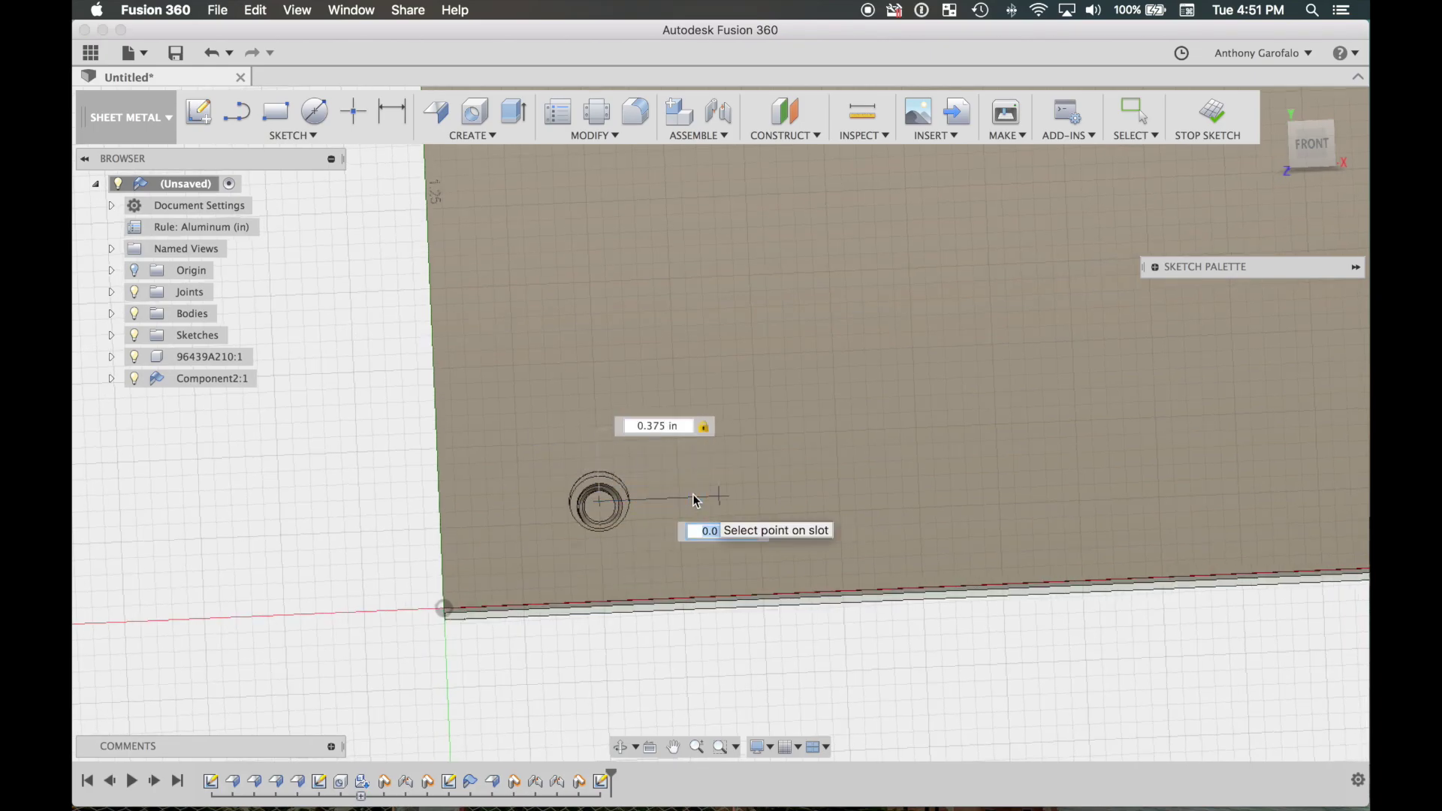
left_click(693, 485)
left_click(603, 472)
Sketch a 0.375 in diameter circle on the inner end of the slot above the nut and finish the sketch.
scroll(743, 466, "down", 5)
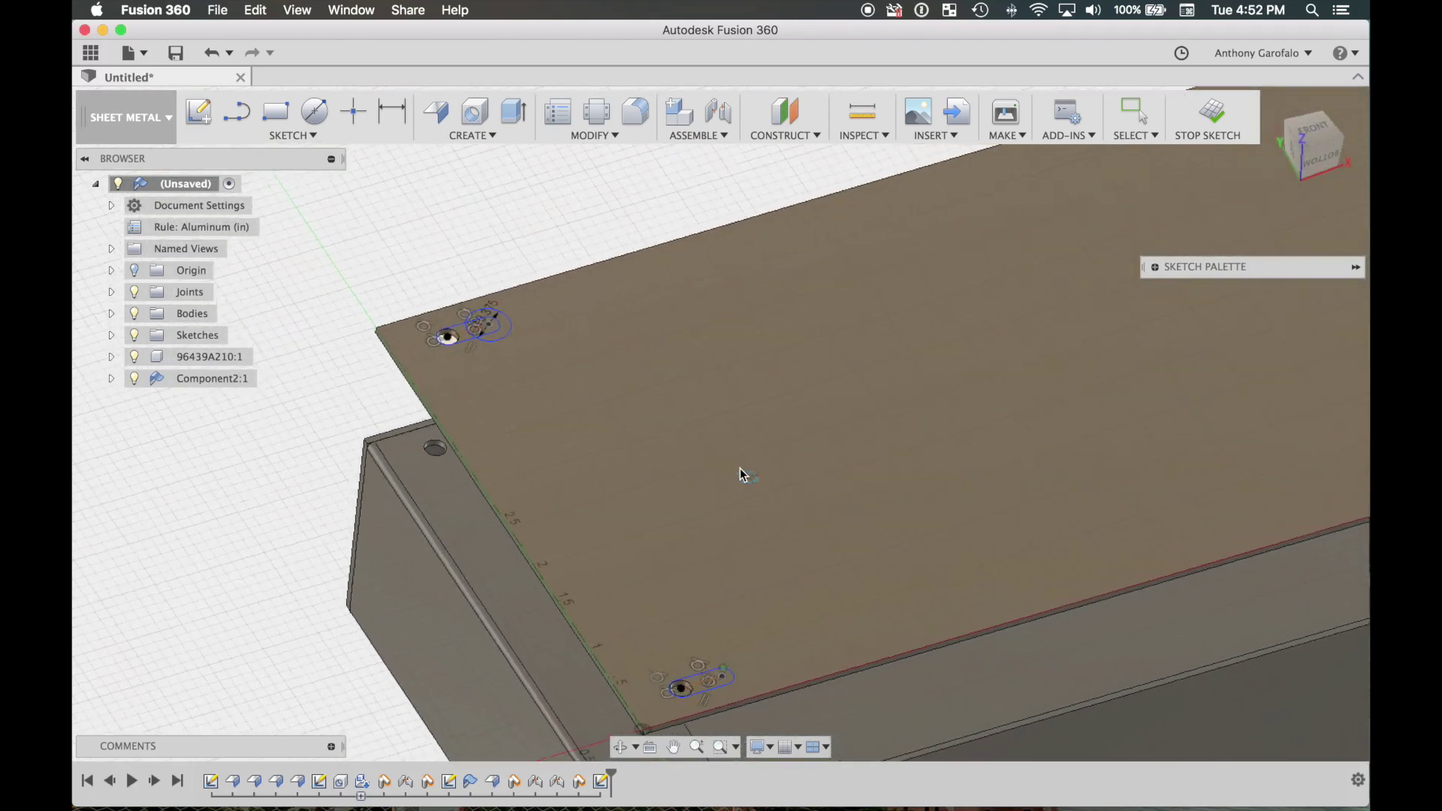
left_click(323, 116)
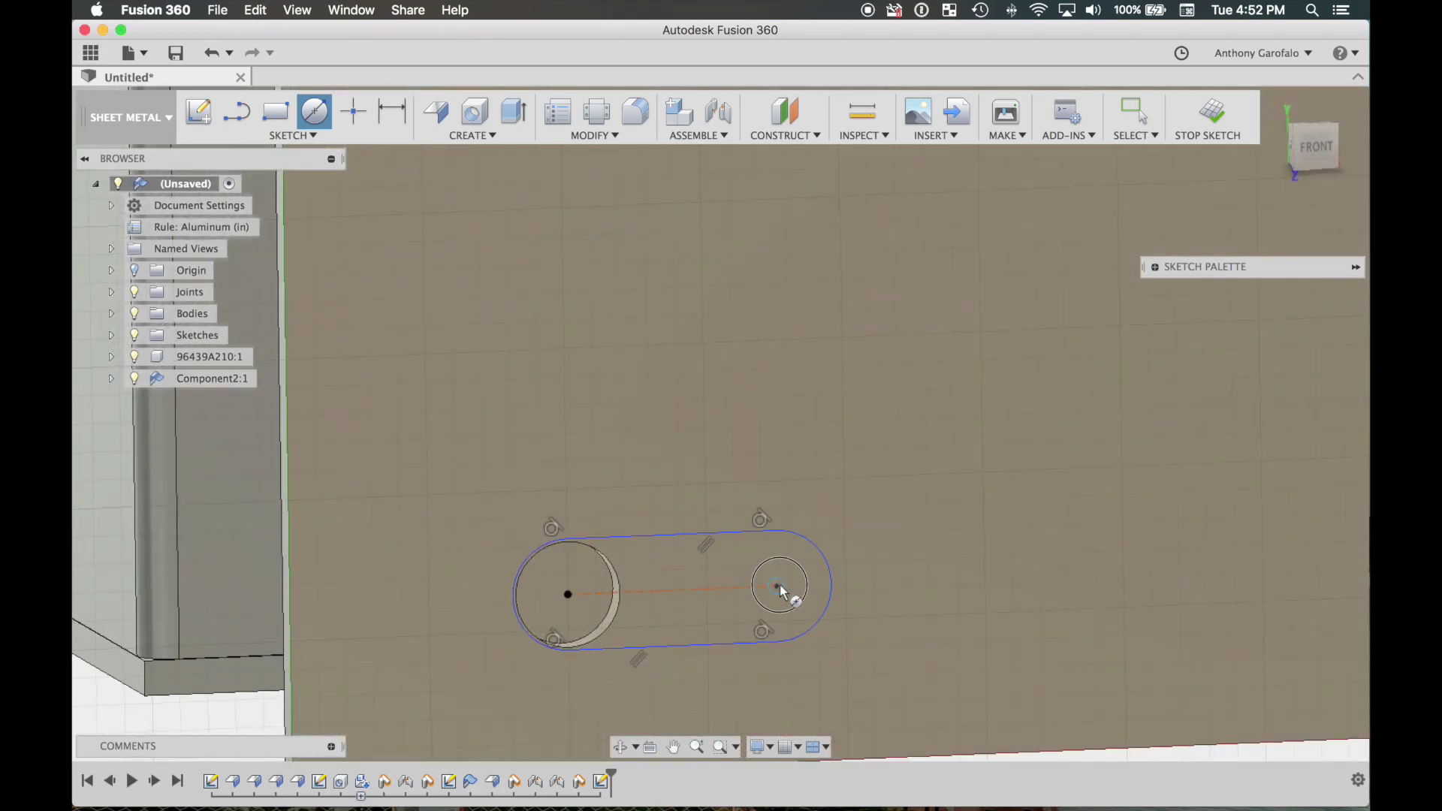
left_click(777, 586)
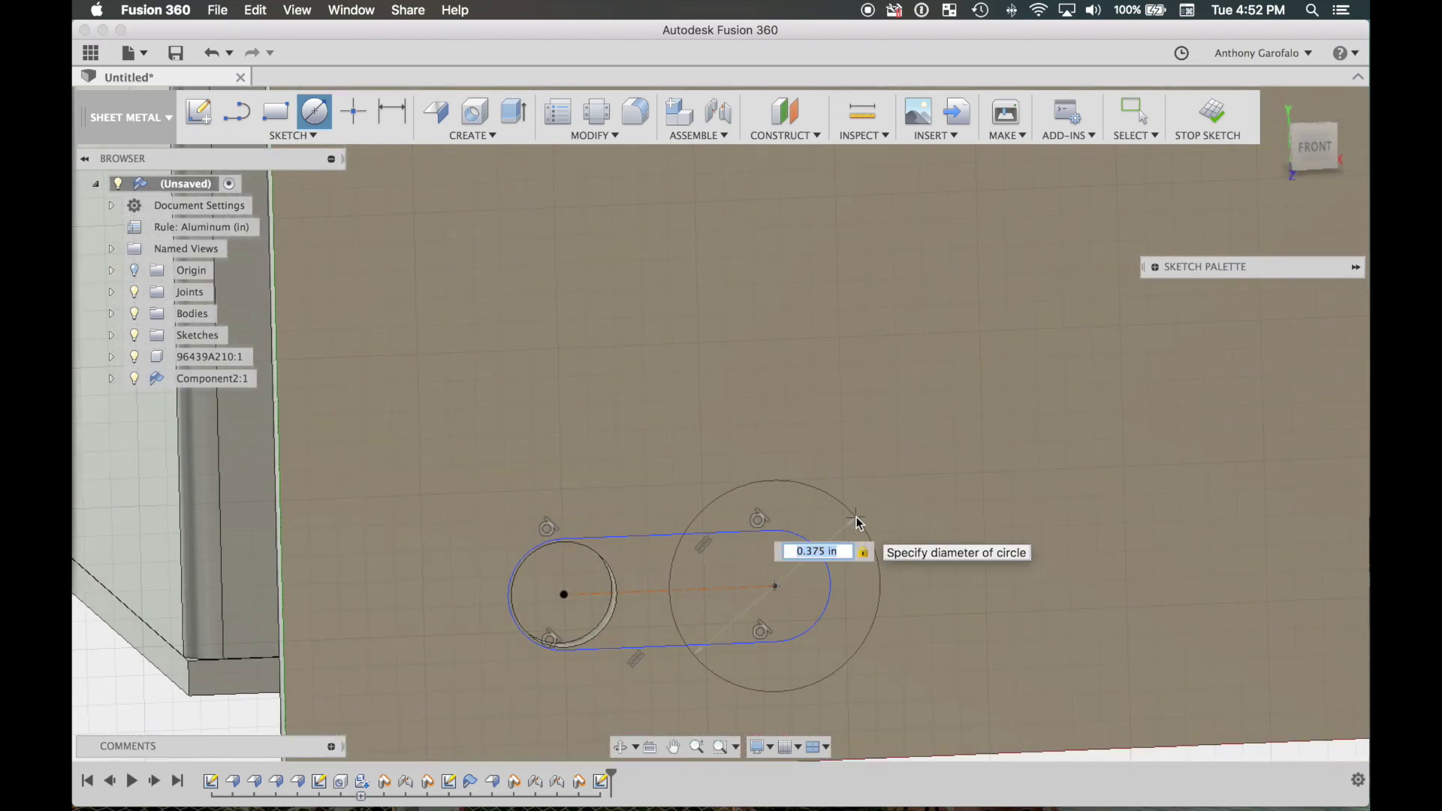
key("Return")
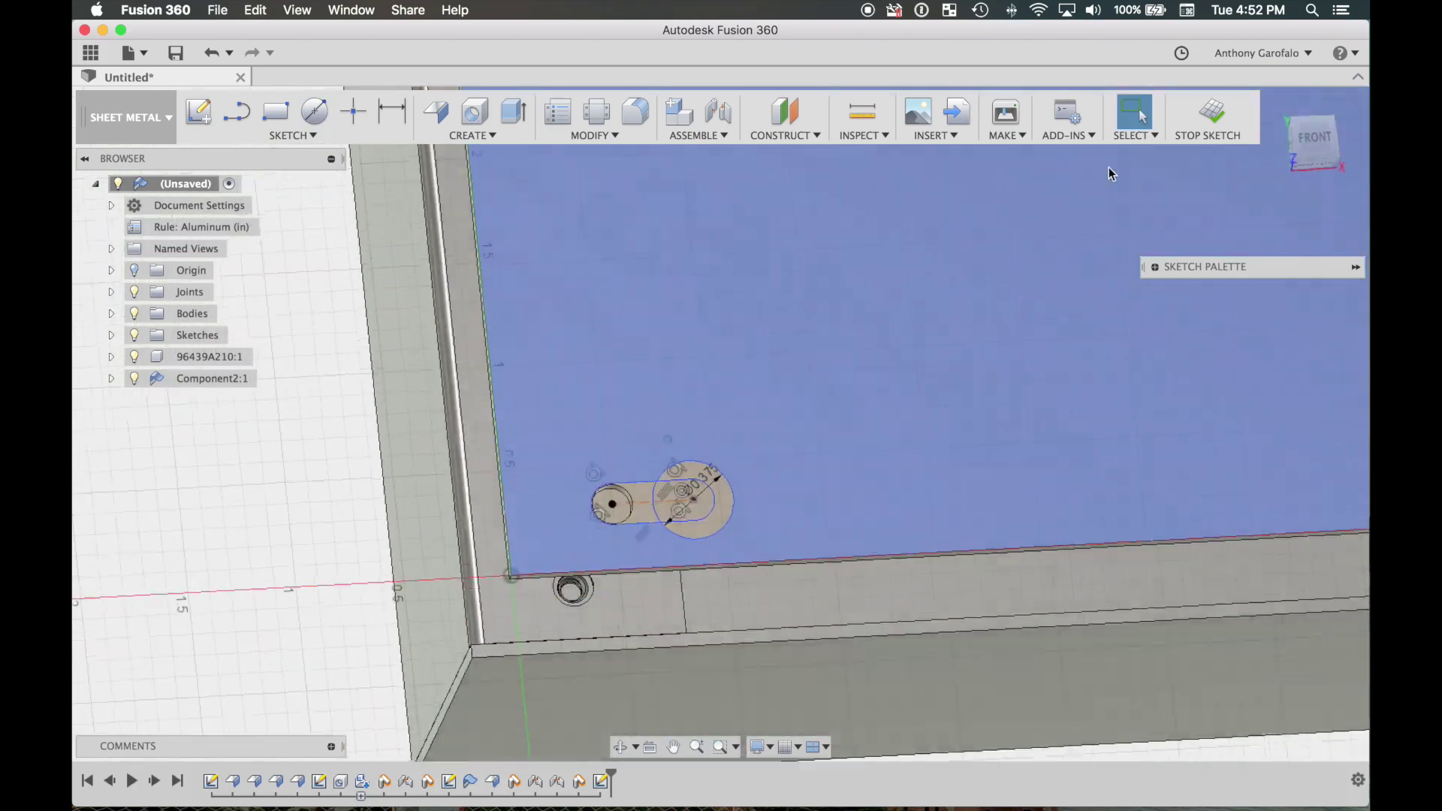
left_click(1214, 120)
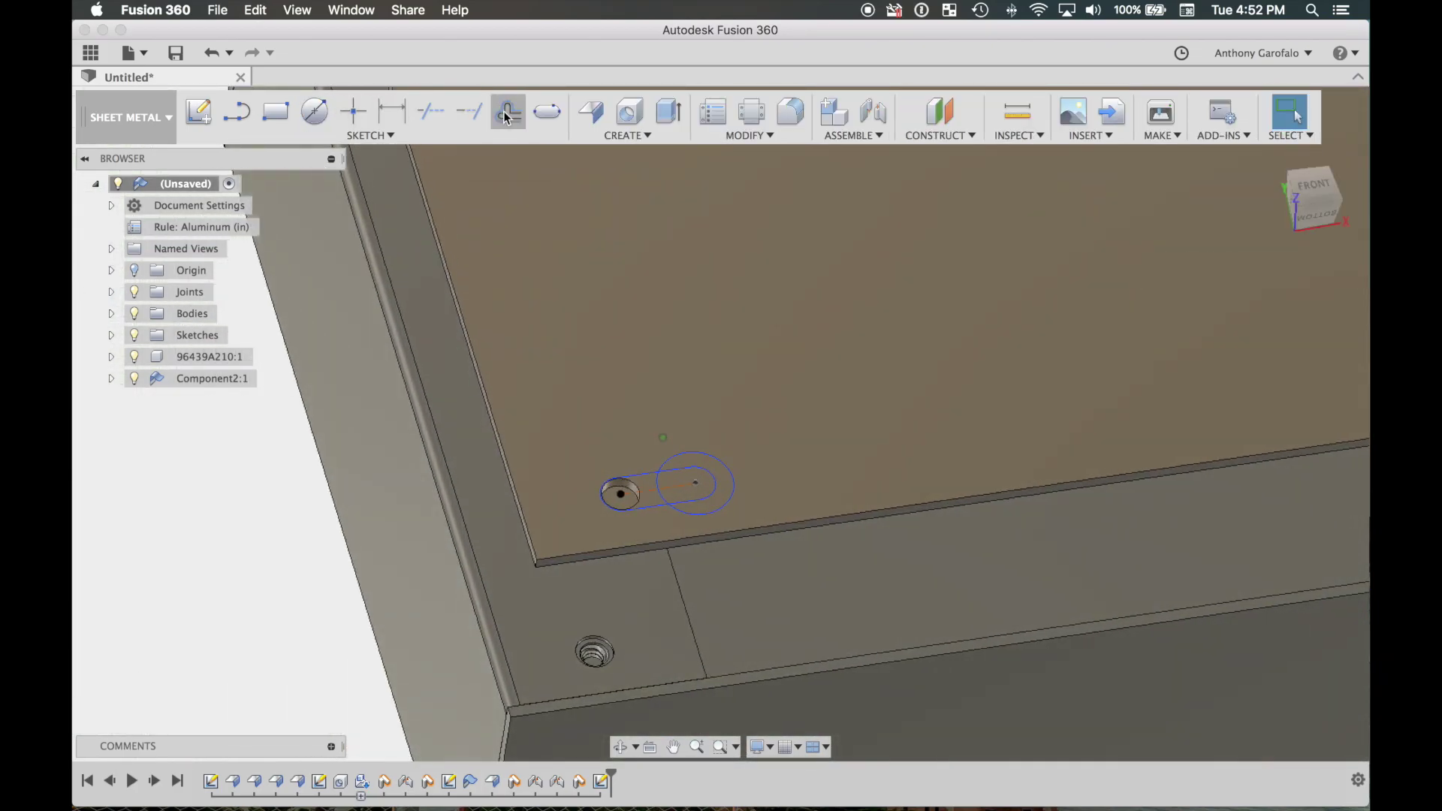
Extrude all the slot and circle profiles of both keyholes as a cut of -0.062 in through the lid.
left_click(675, 114)
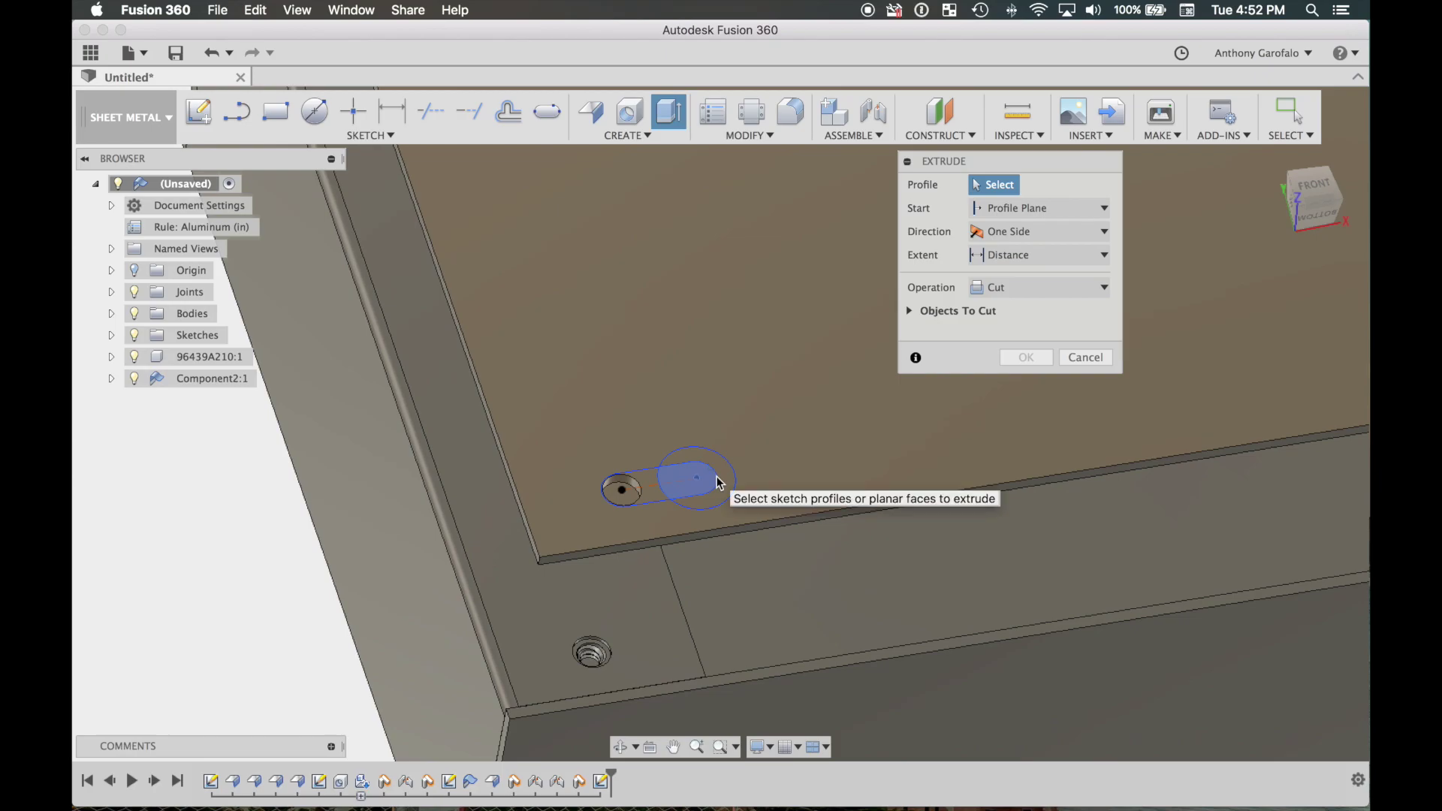
left_click(724, 477)
left_click(690, 483)
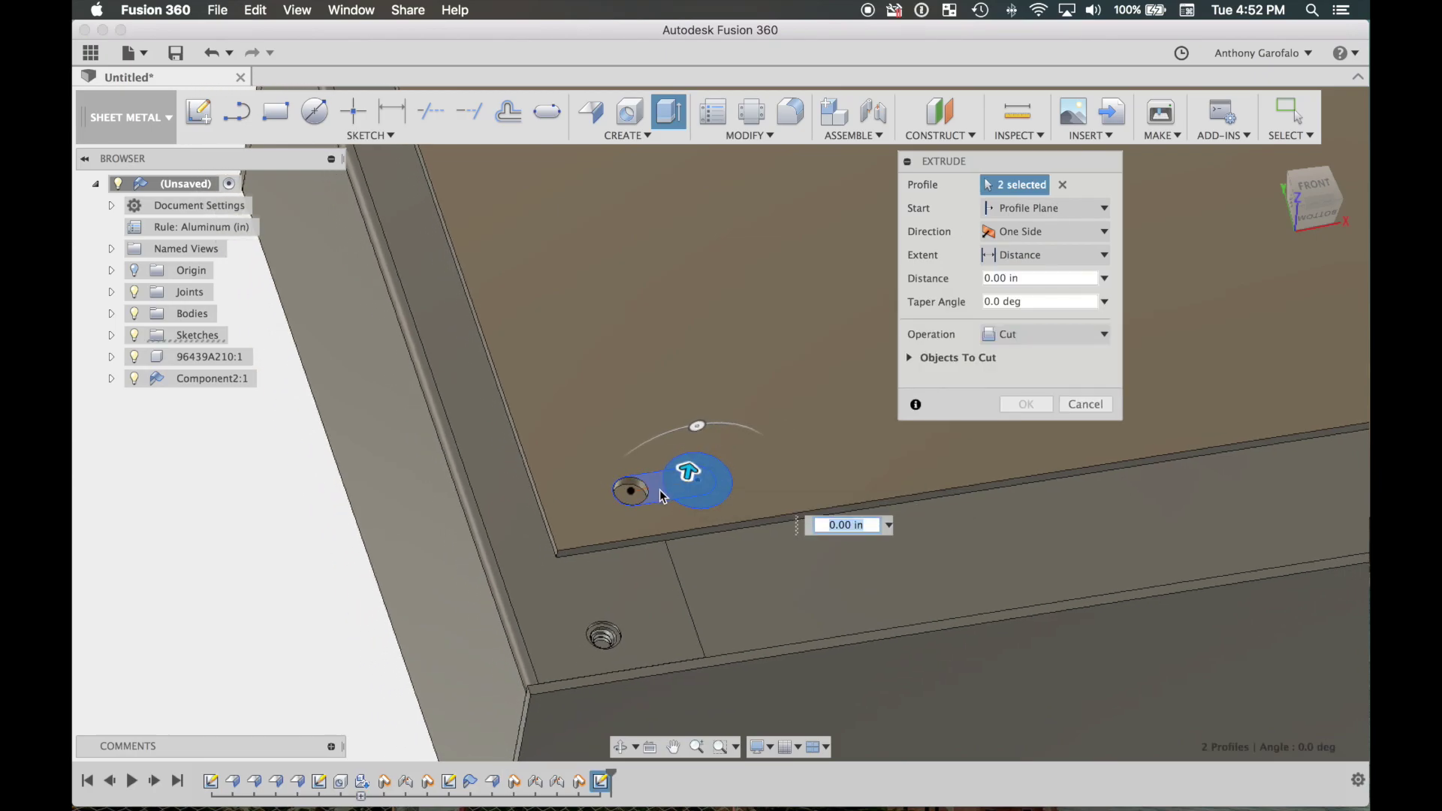
left_click(657, 490)
middle_click_drag(673, 362, 709, 754)
left_click(573, 314)
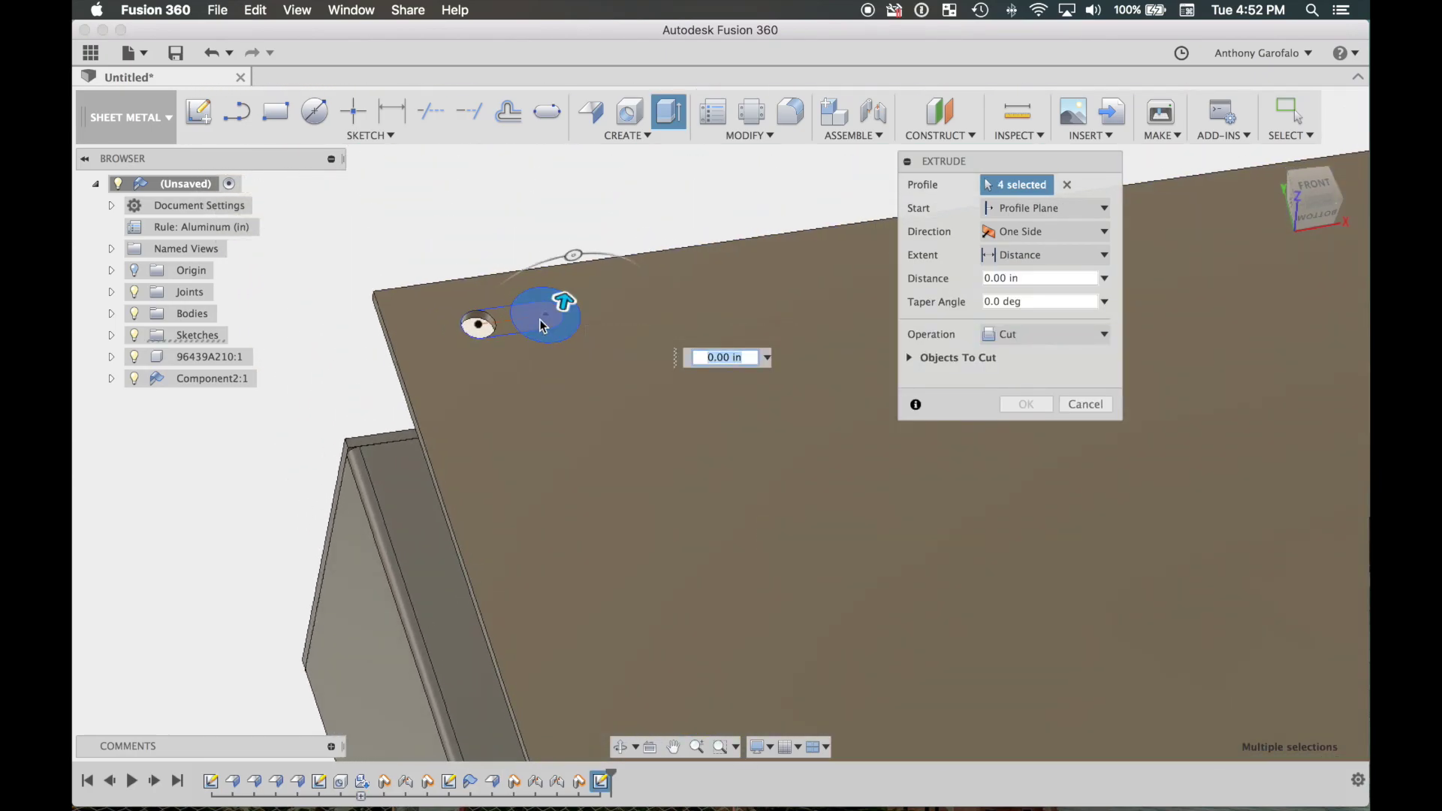
left_click(507, 334)
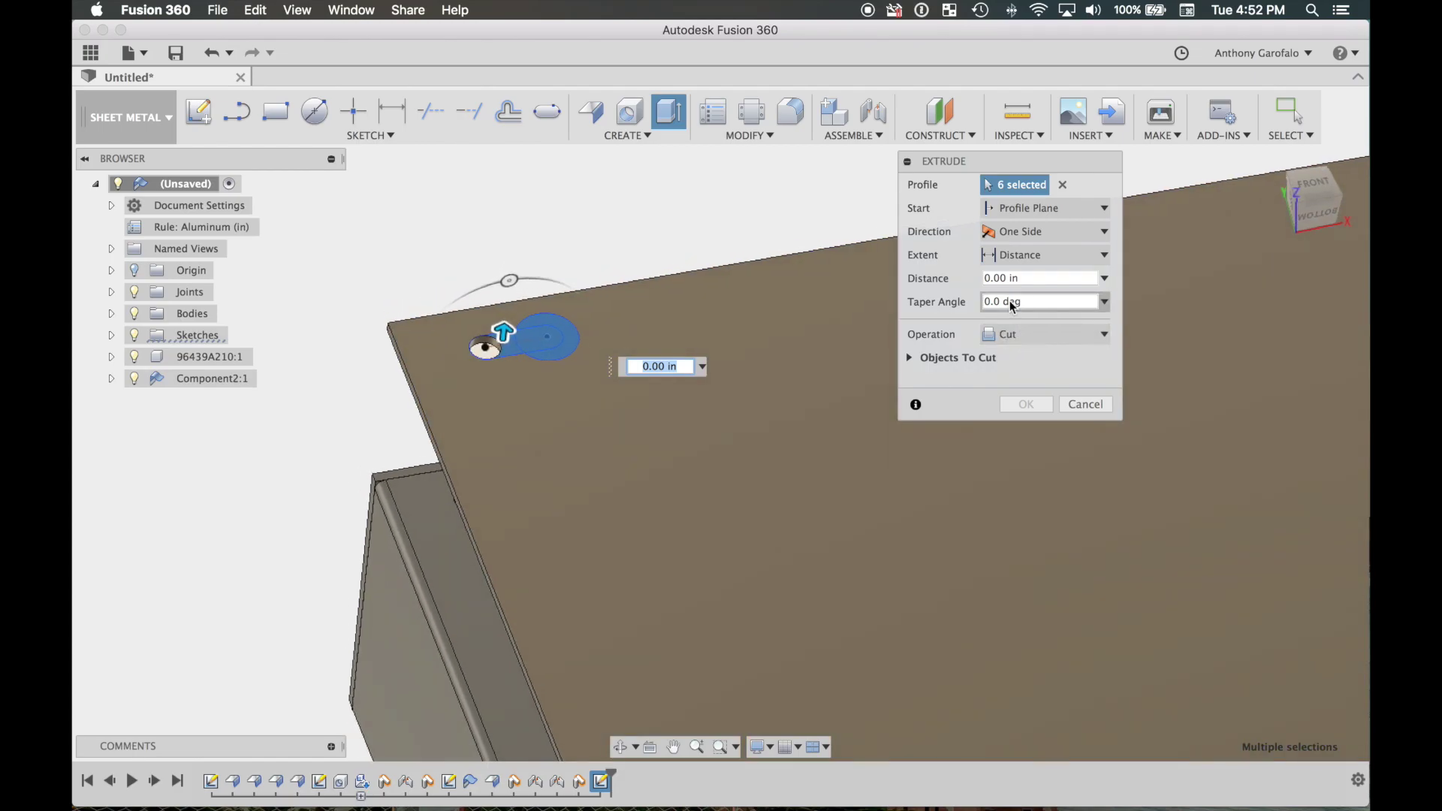
left_click(1026, 278)
type("-.062")
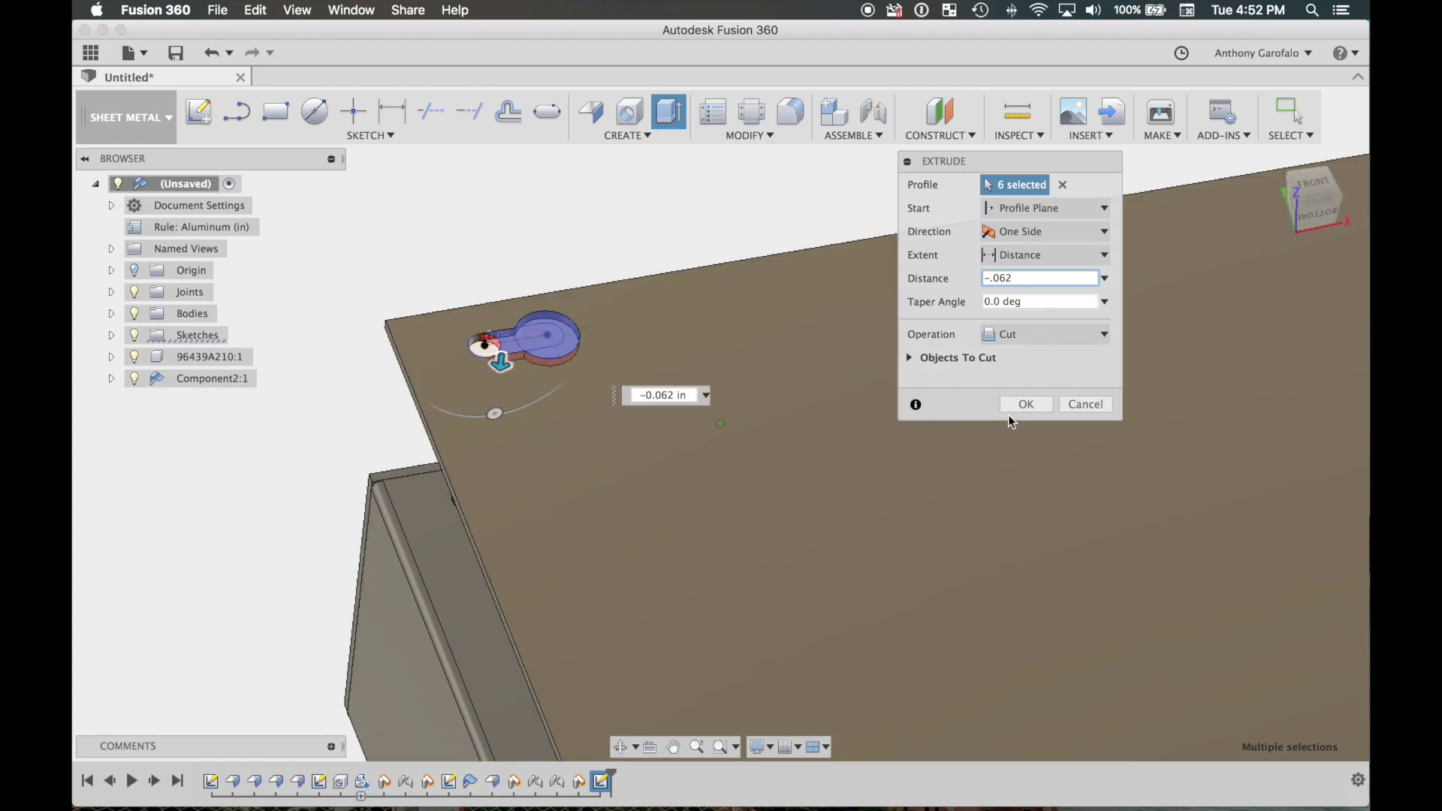
left_click(1015, 409)
Slide the lid on its joints and leave it raised well above the box, checking the two keyholes against the flange holes.
scroll(701, 229, "down", 5)
middle_click_drag(700, 229, 767, 259, "shift")
scroll(817, 432, "up", 5)
middle_click_drag(831, 436, 642, 350, "shift")
mouse_move(642, 350)
left_mouse_down()
mouse_move(633, 463)
mouse_move(642, 434)
mouse_move(1248, 518)
mouse_move(1290, 468)
left_mouse_up()
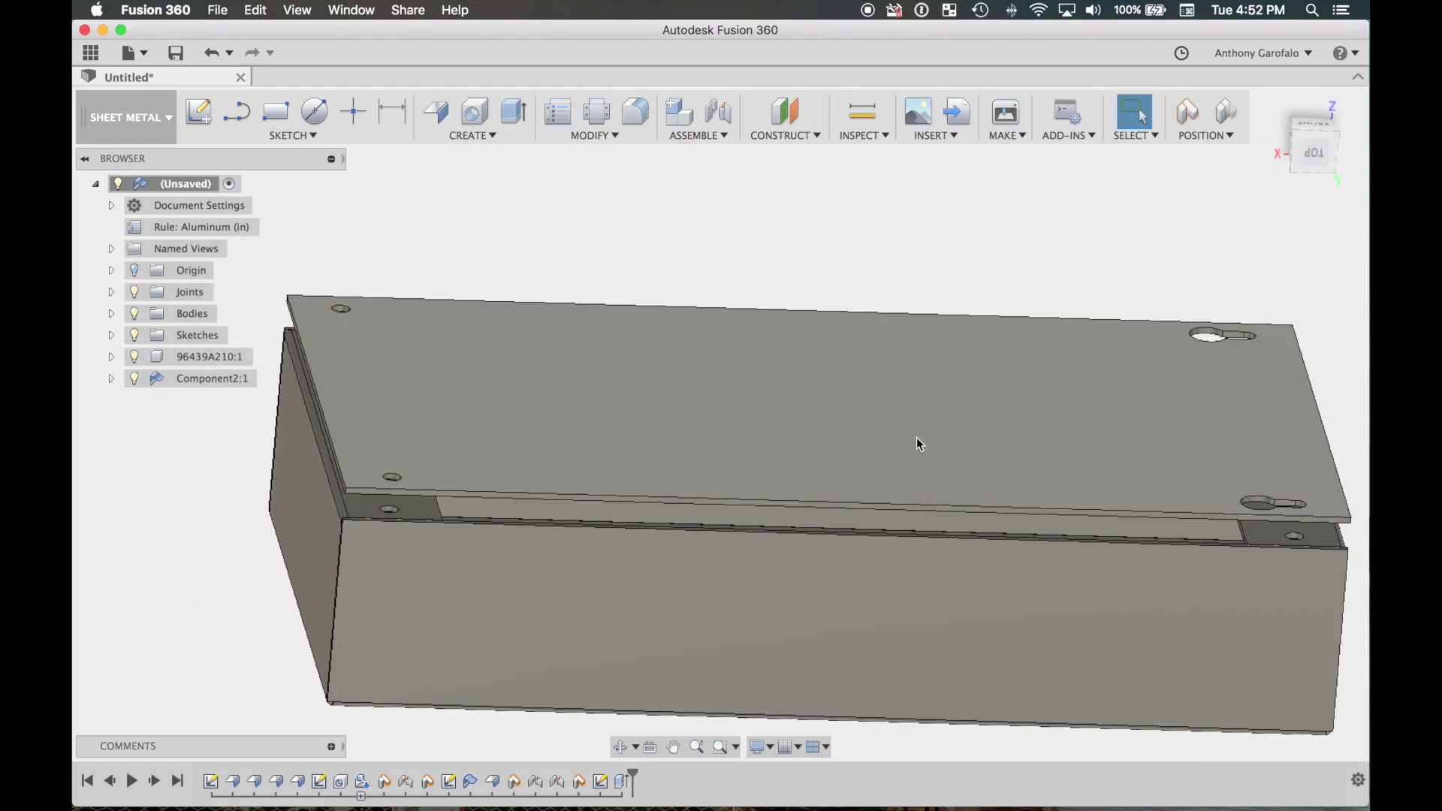
scroll(838, 481, "down", 2)
left_click_drag(828, 470, 843, 309)
scroll(661, 480, "down", 5)
middle_click_drag(586, 548, 705, 441, "shift")
scroll(682, 389, "up", 2)
middle_click_drag(681, 389, 673, 387, "shift")
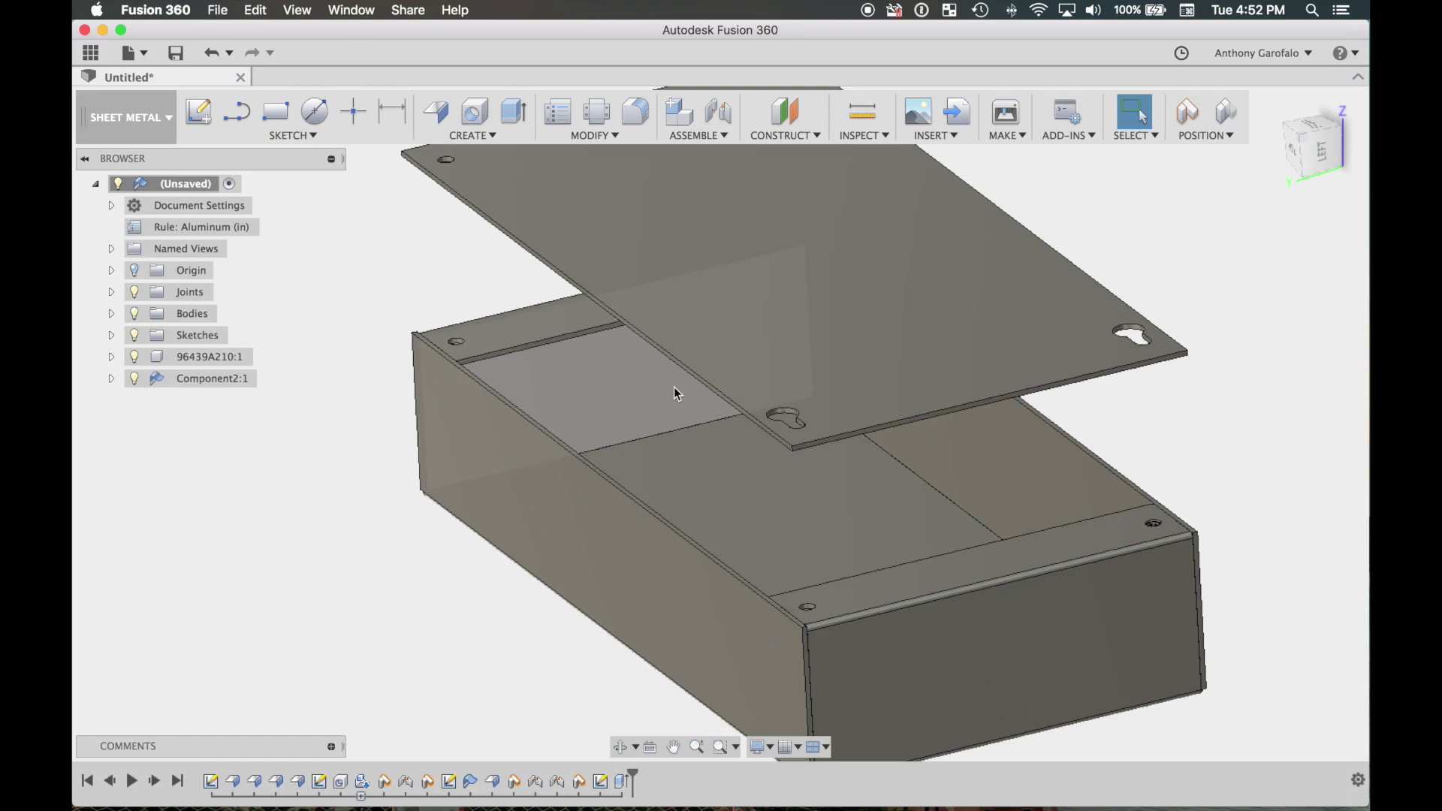
middle_click_drag(674, 386, 750, 420, "shift")
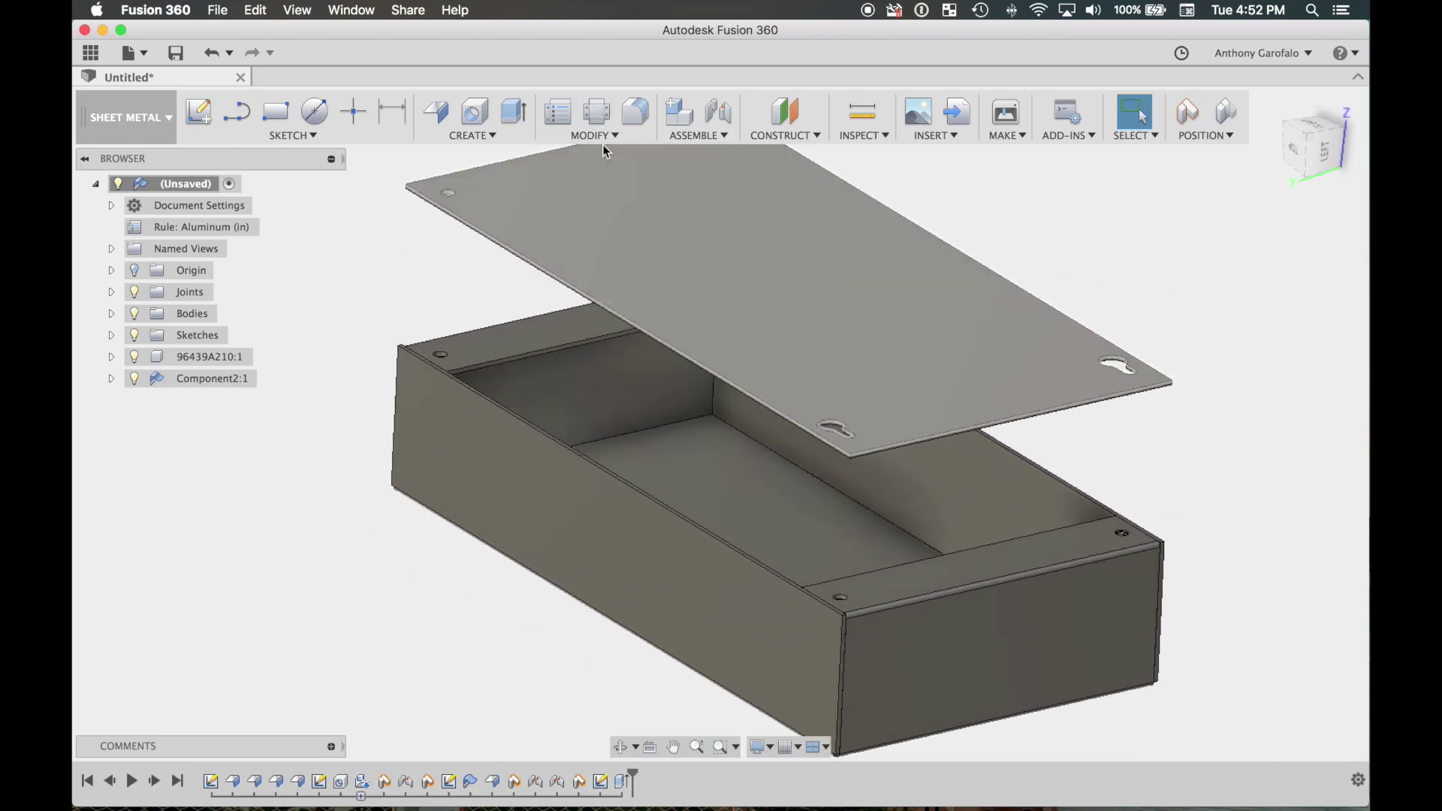
Create a flat pattern of the box using its inside bottom face as the stationary face.
left_click(605, 137)
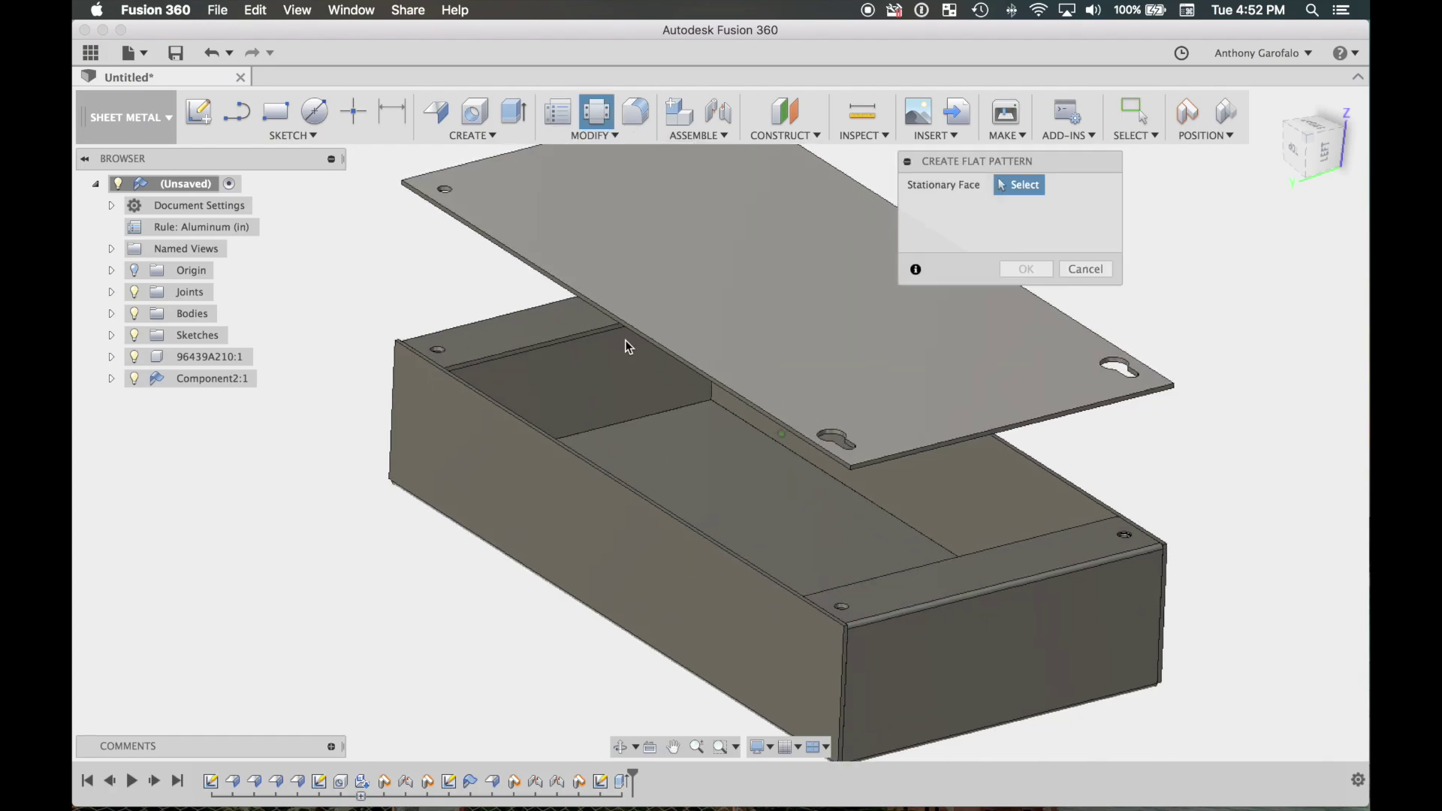
scroll(656, 448, "up", 5)
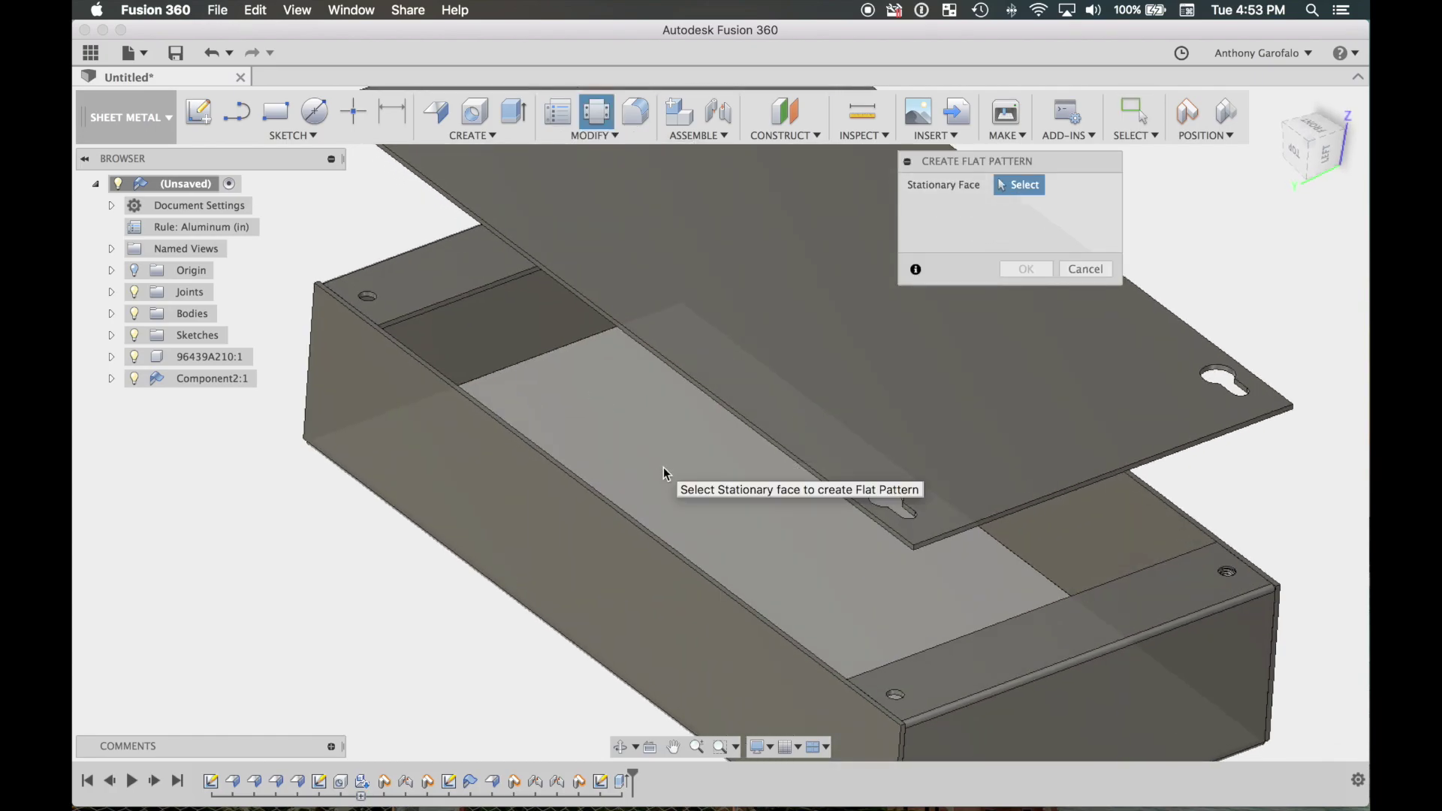
scroll(664, 467, "down", 3)
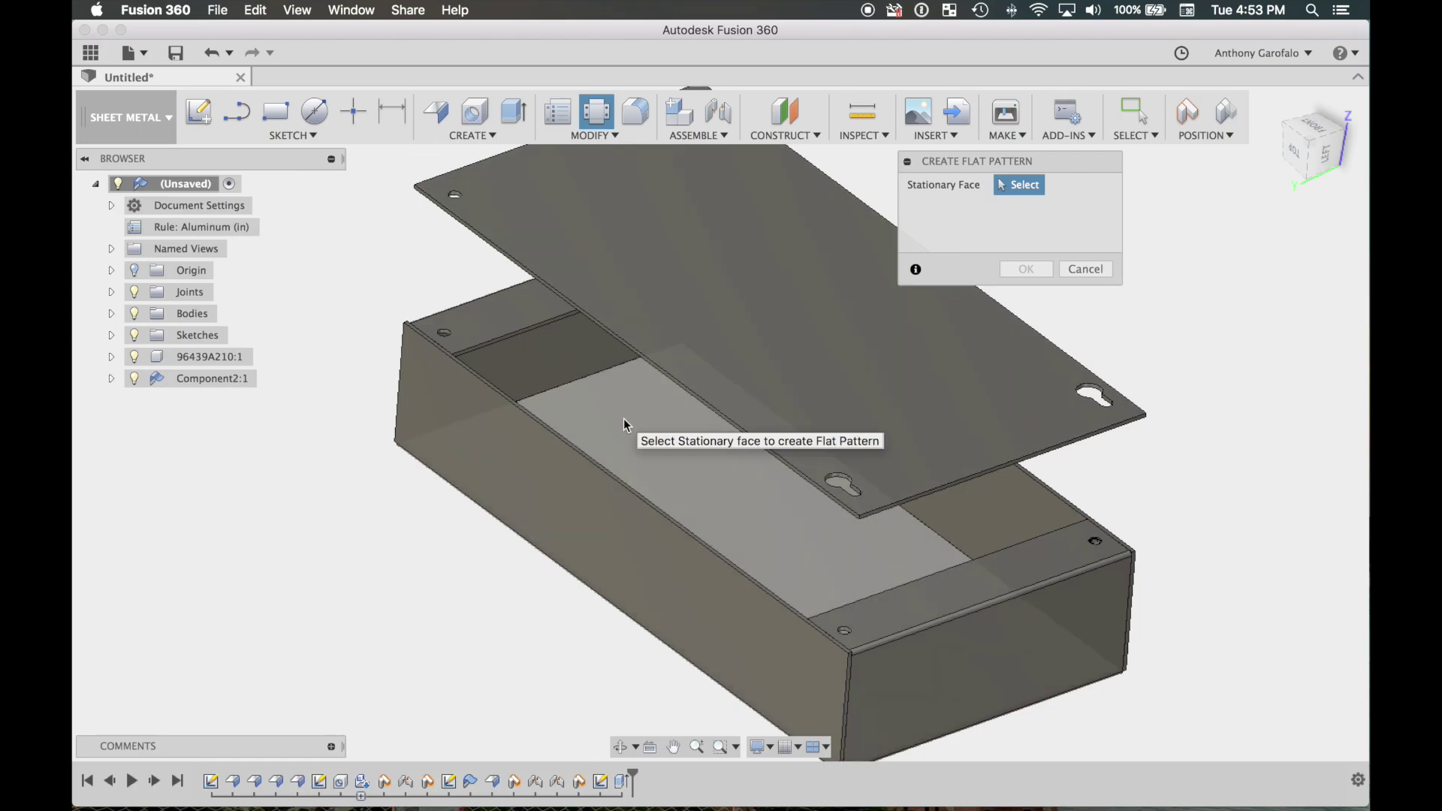
left_click(633, 437)
scroll(636, 437, "down", 1)
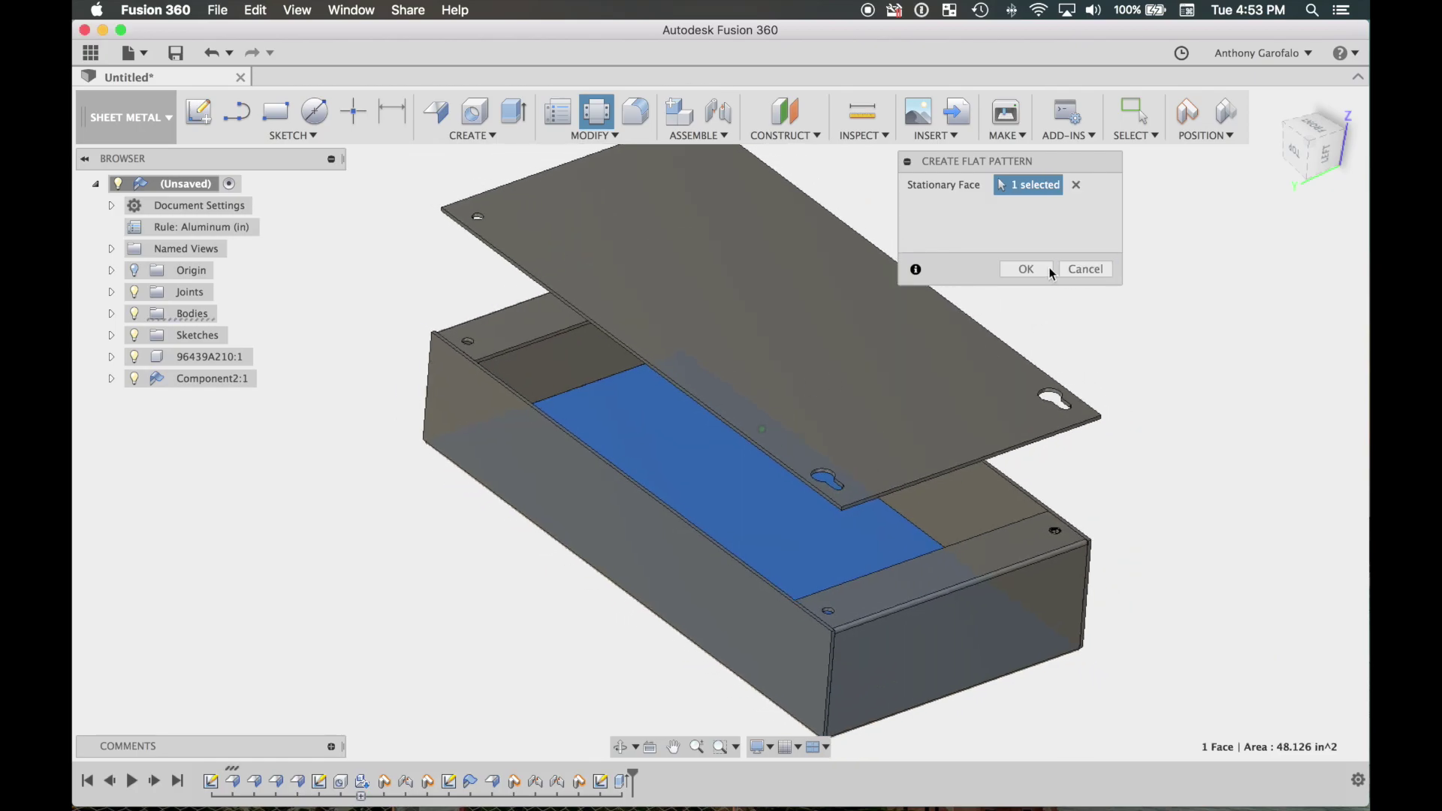
left_click(1029, 268)
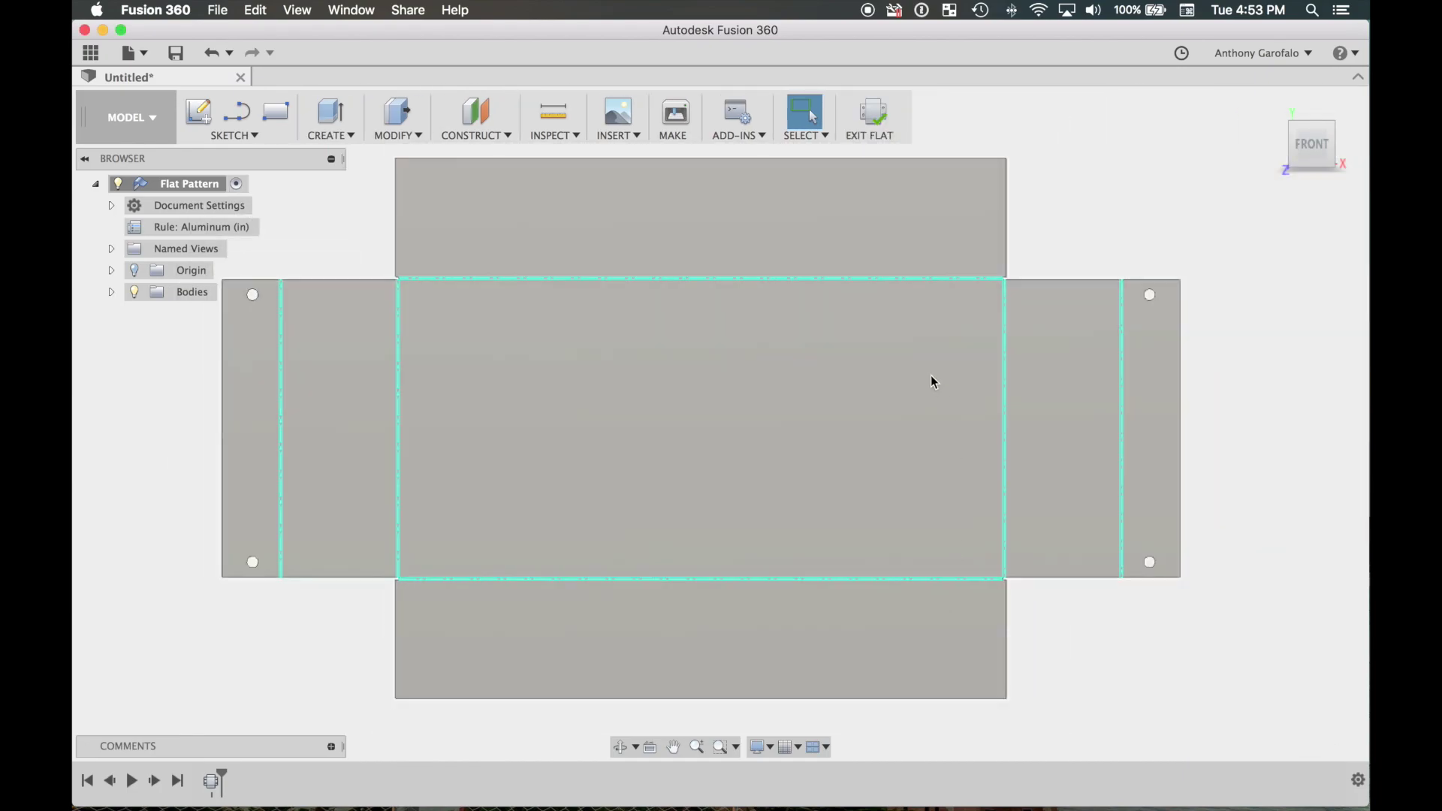
Examine the box's flat pattern with its bend lines and holes, and return to the folded model.
scroll(685, 522, "down", 3)
scroll(488, 624, "up", 10)
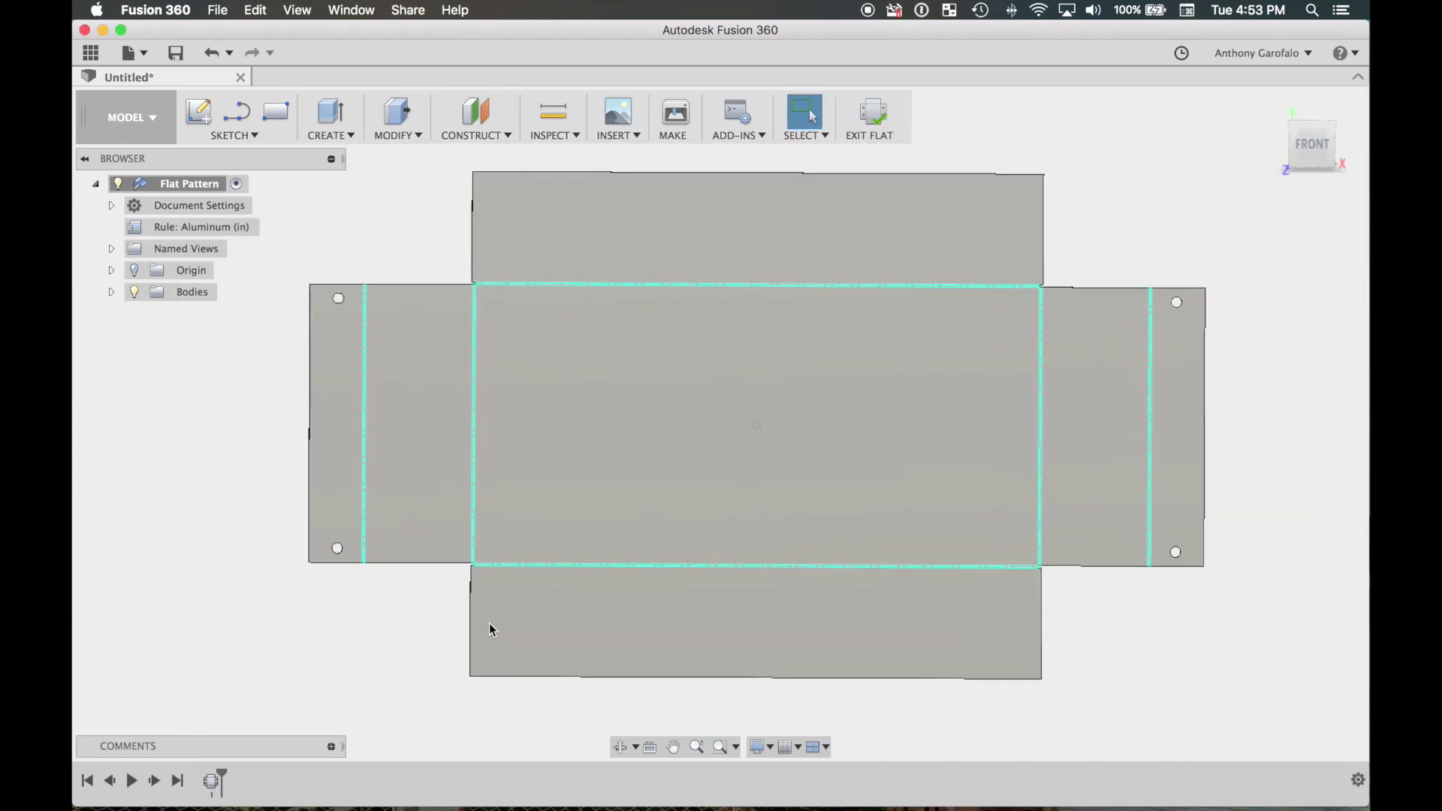
middle_click_drag(507, 616, 578, 410, "shift")
scroll(516, 520, "down", 10)
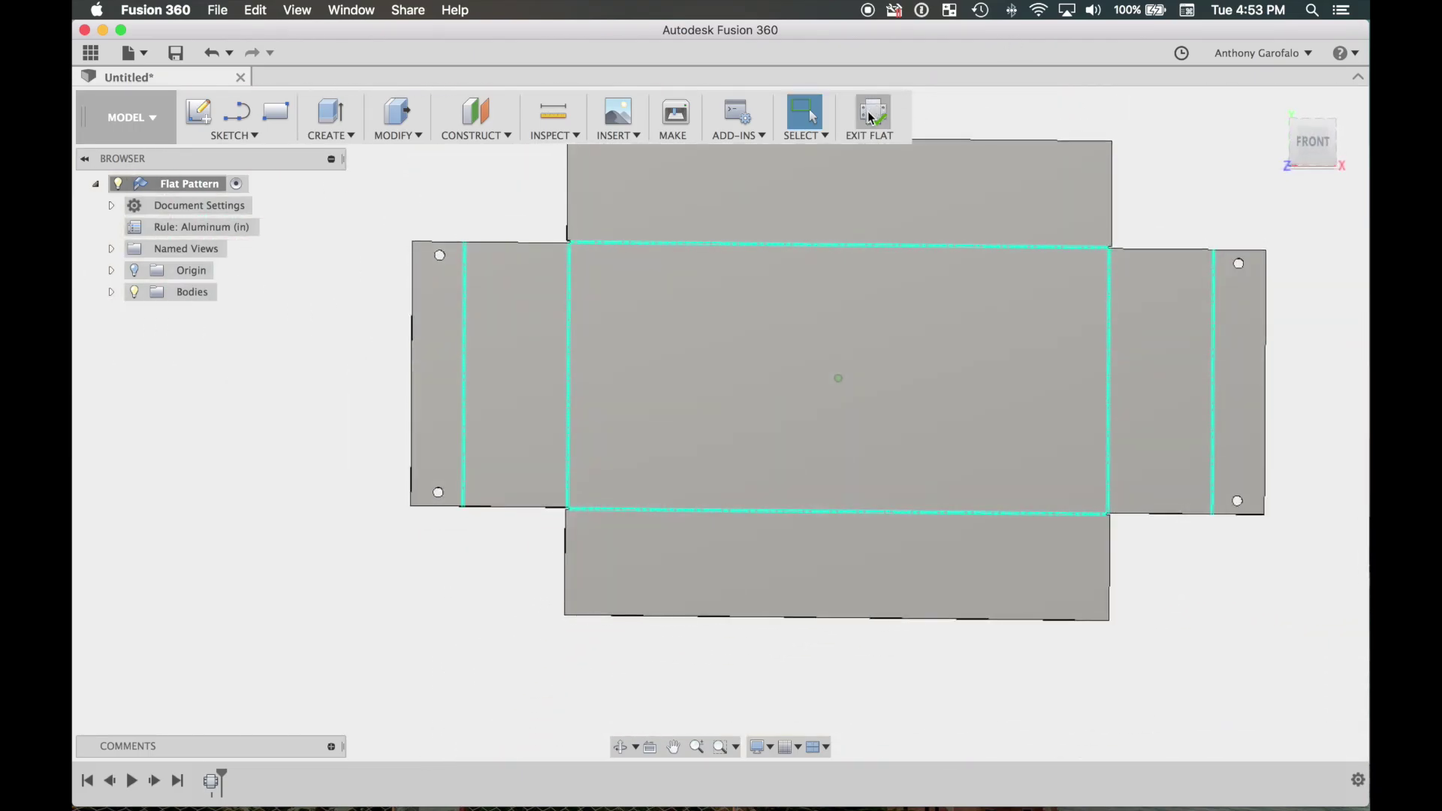
left_click(869, 112)
middle_click_drag(795, 397, 401, 571, "shift")
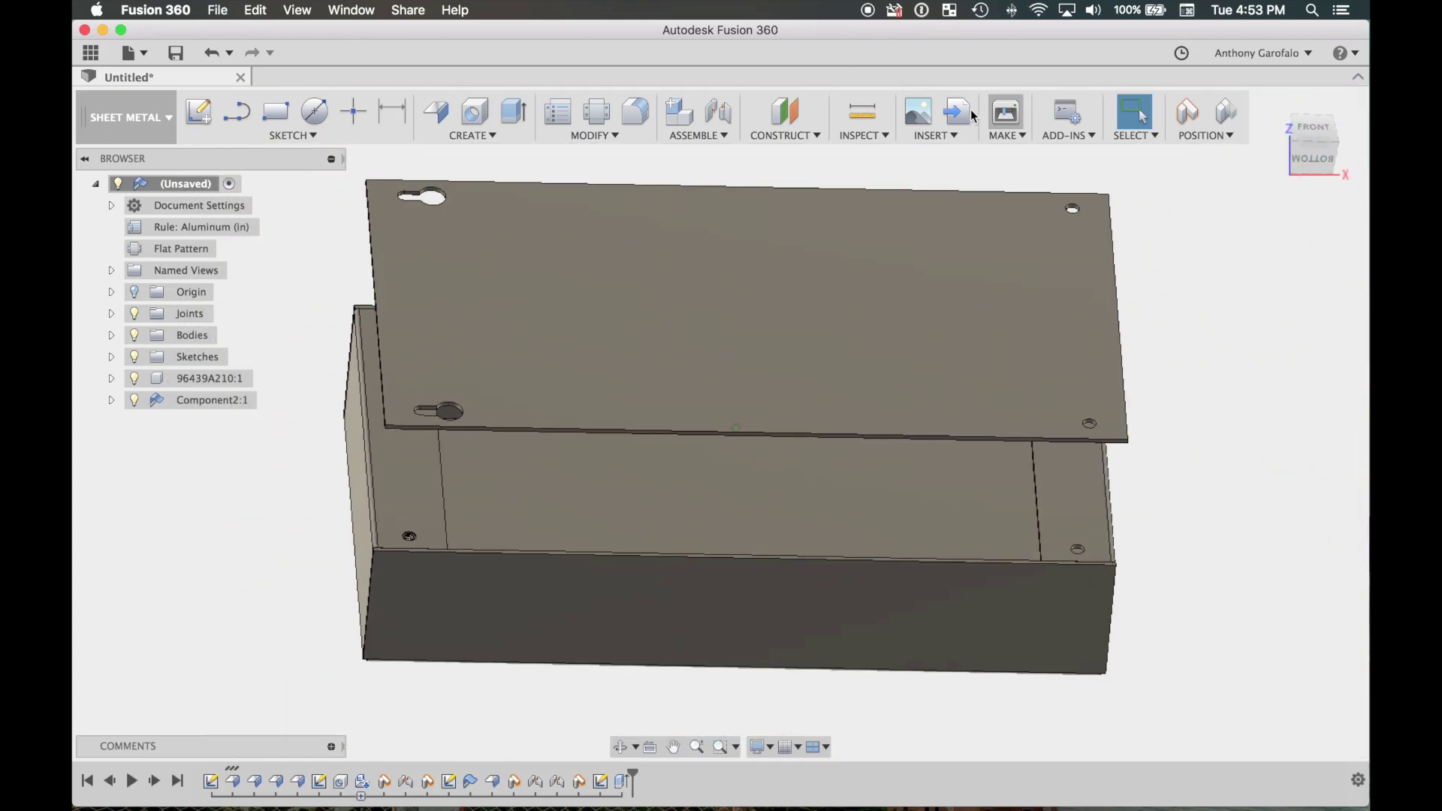
Search the McMaster-Carr component catalog for pem-style standoffs and look through the closed-end and open-end types.
left_click(959, 114)
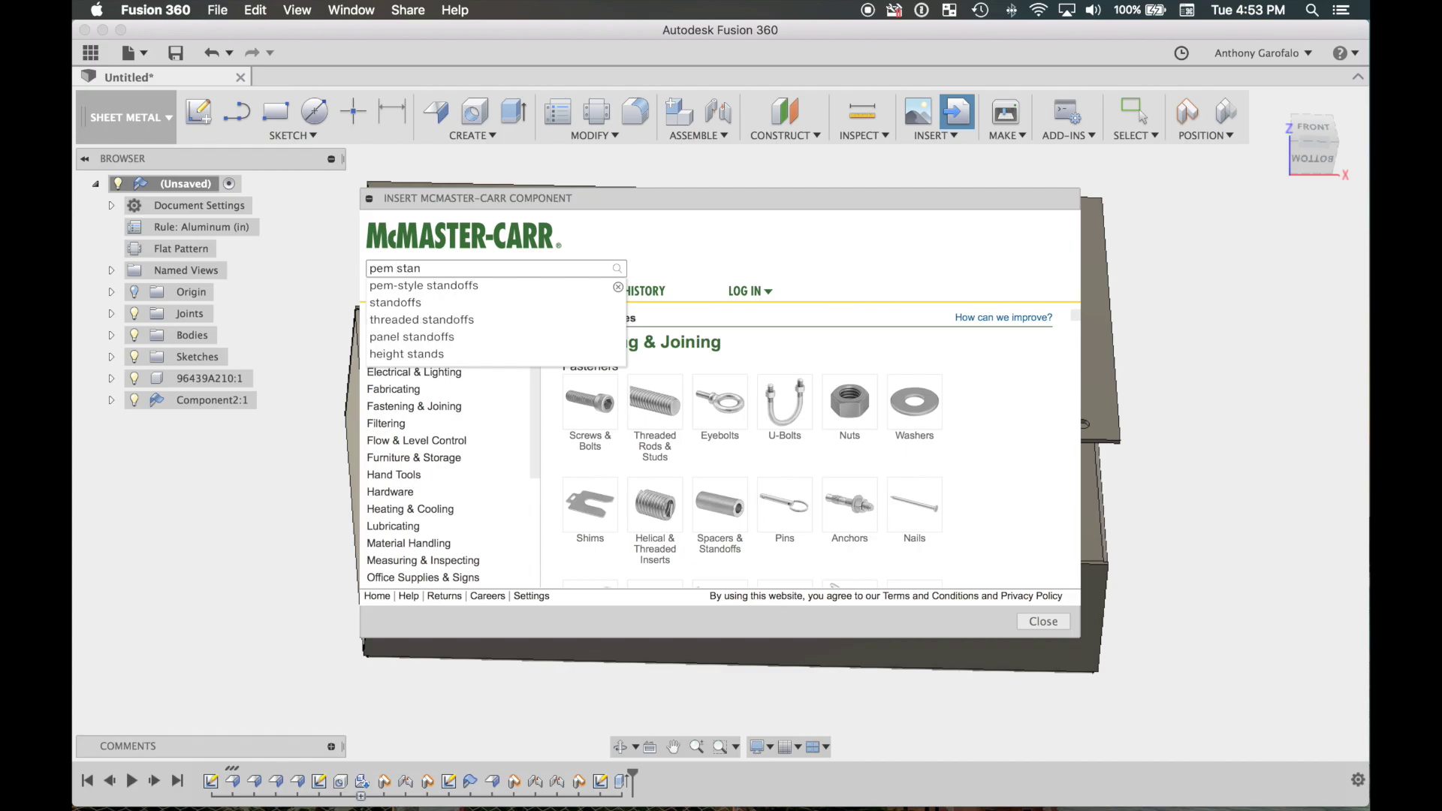
left_click(460, 293)
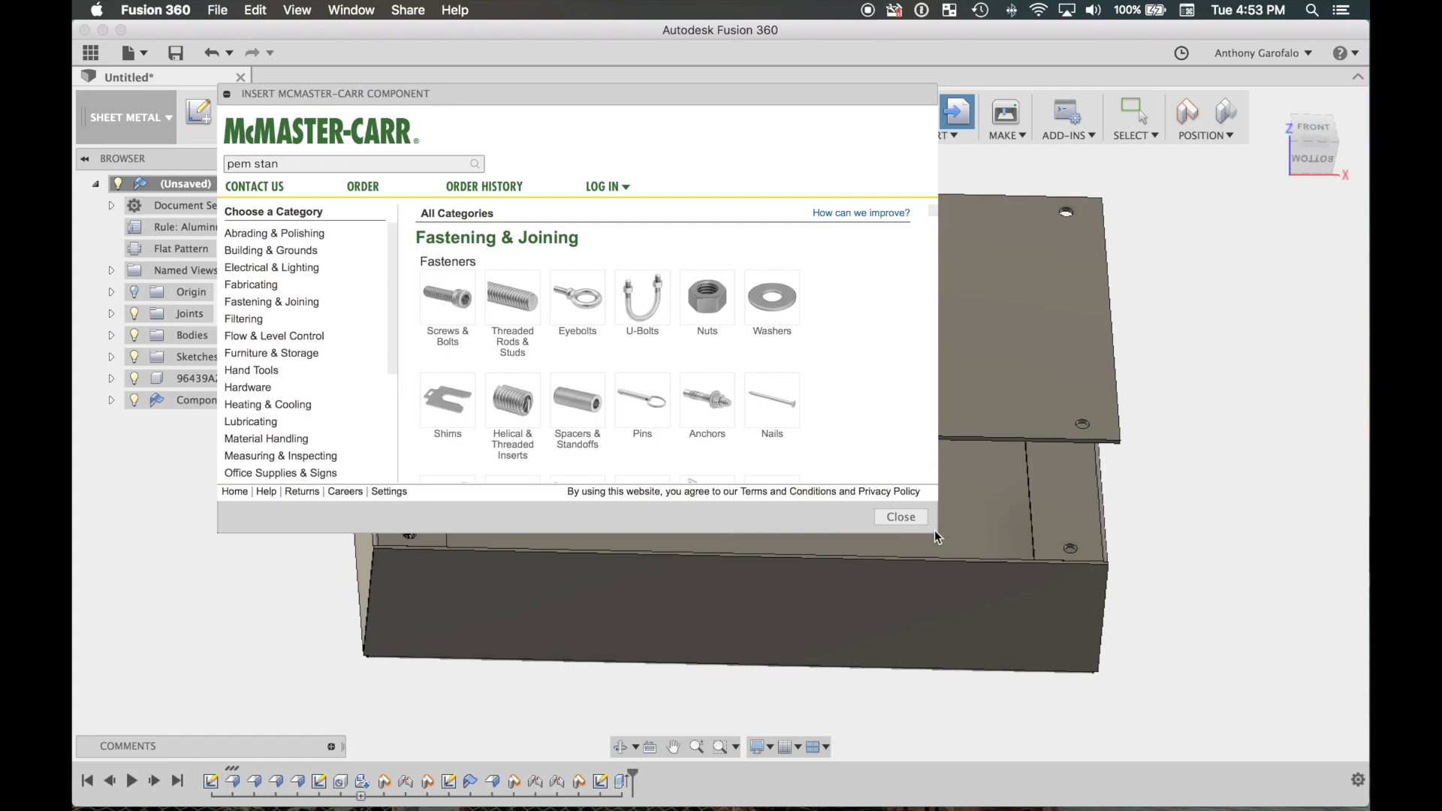
left_click_drag(936, 537, 1300, 743)
left_click(396, 170)
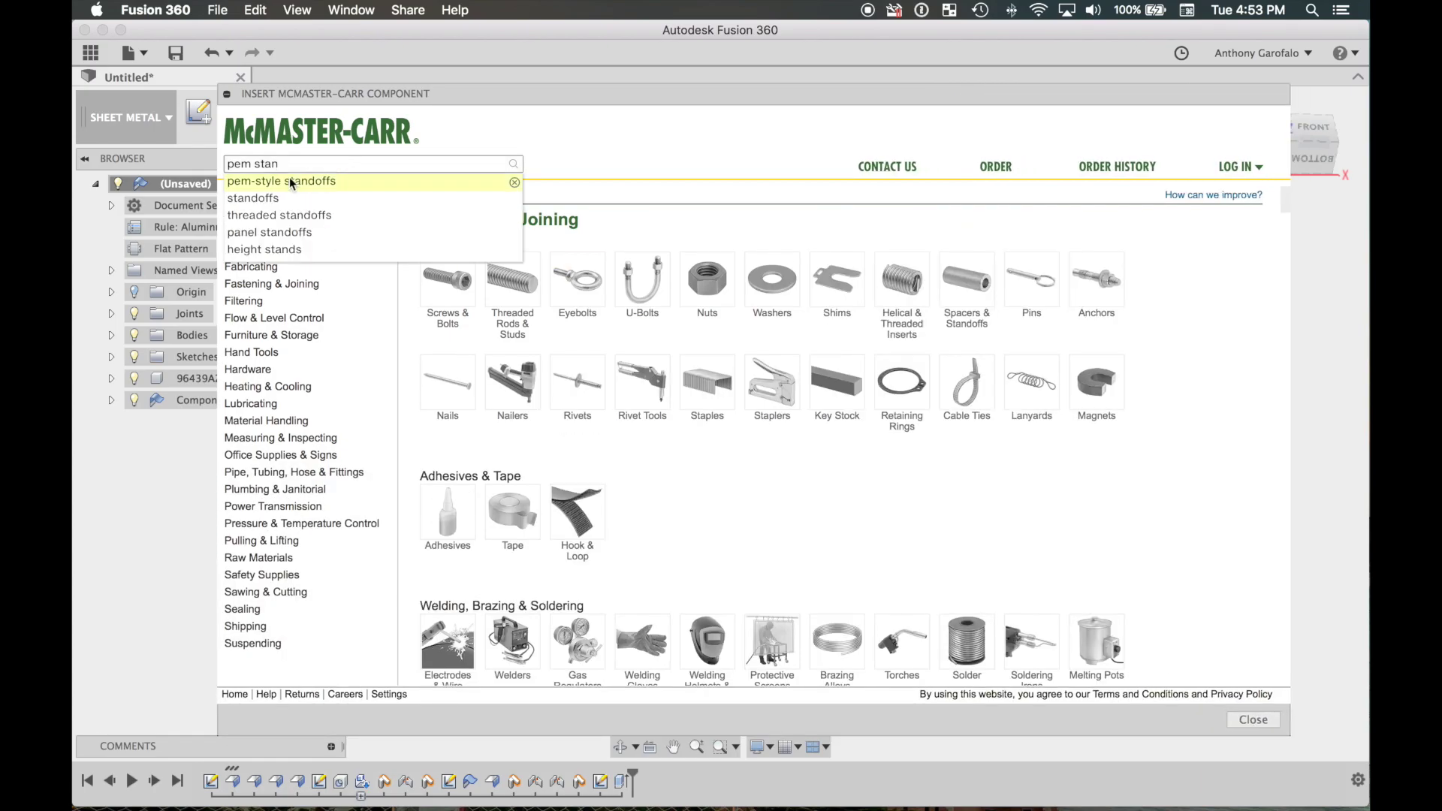
left_click(291, 182)
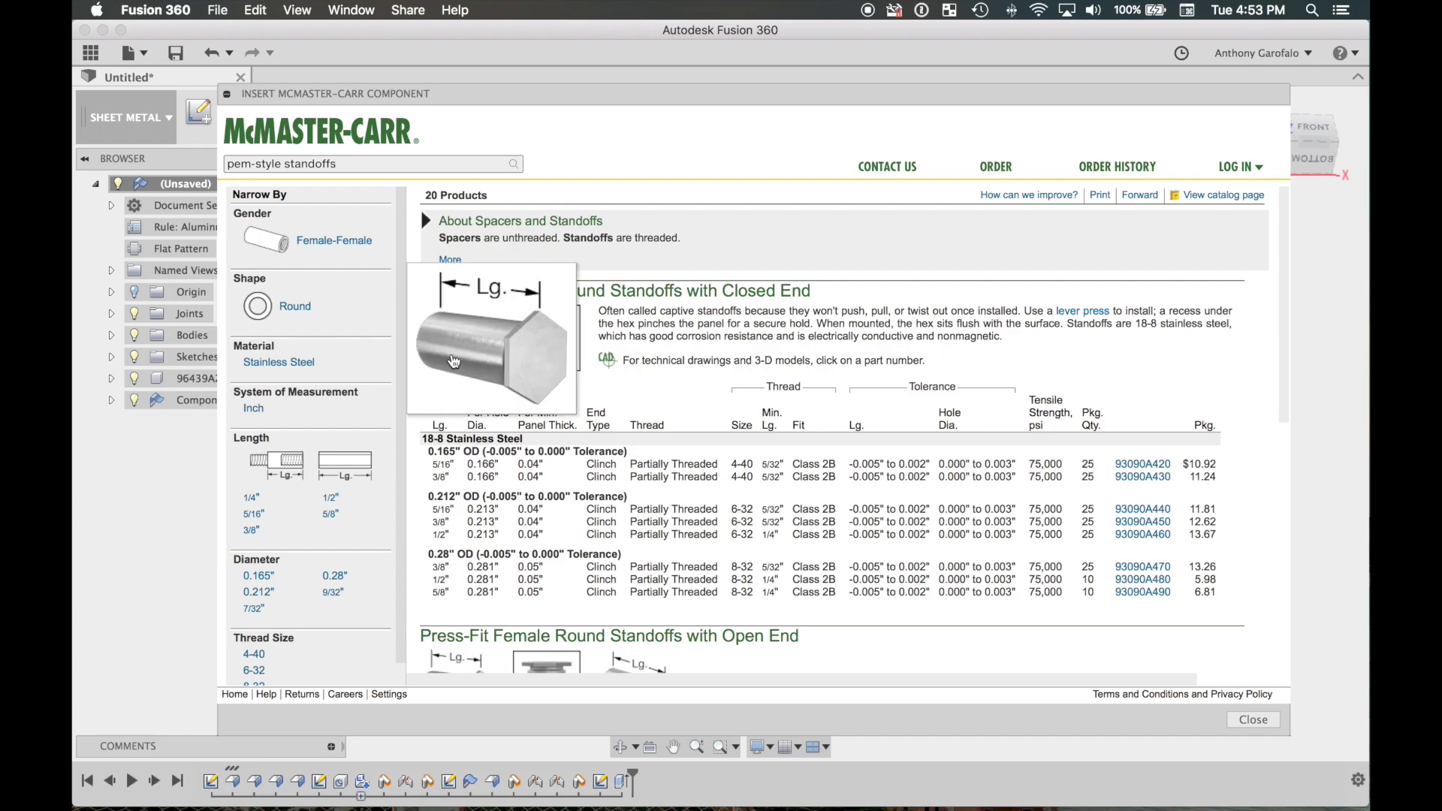
scroll(469, 351, "down", 5)
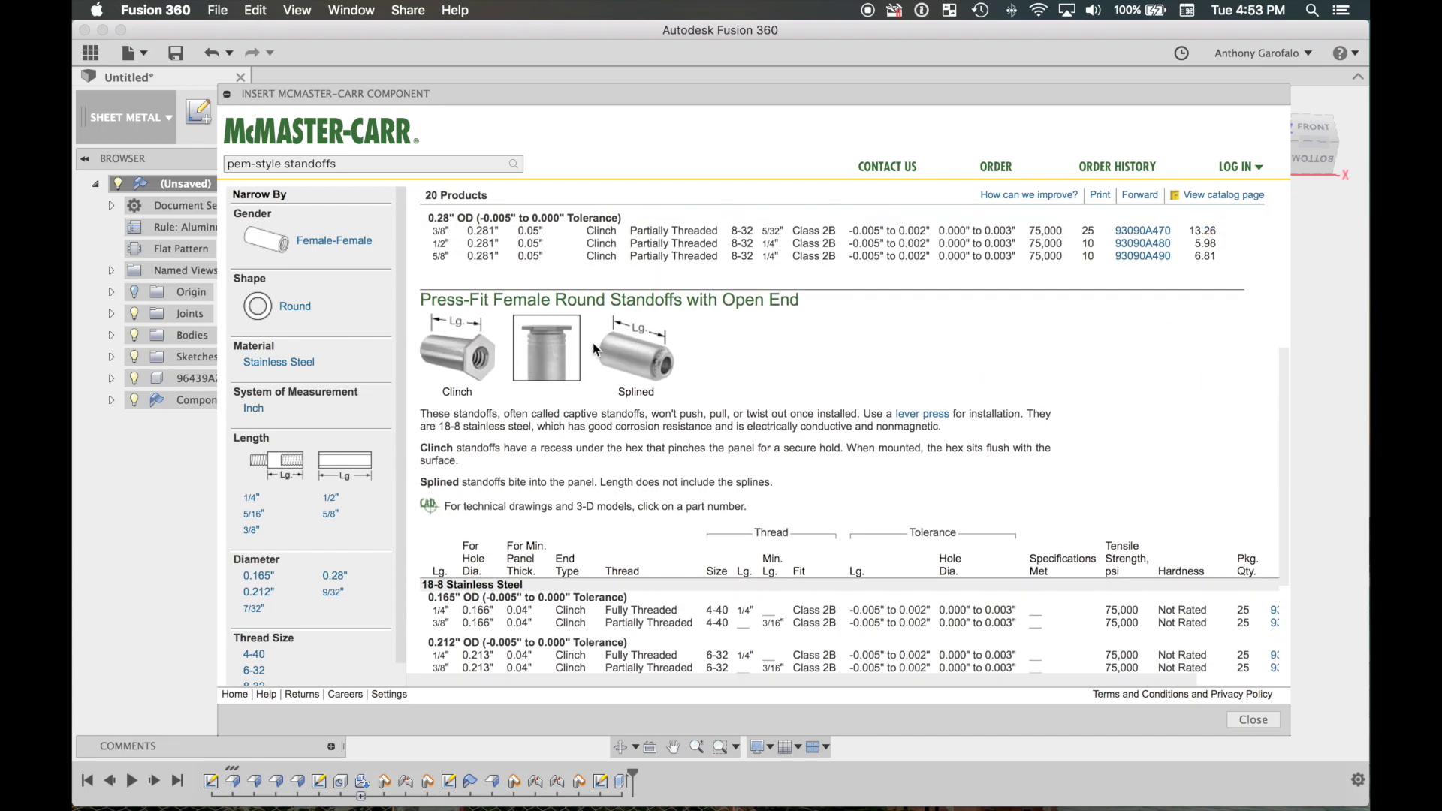
scroll(593, 349, "up", 5)
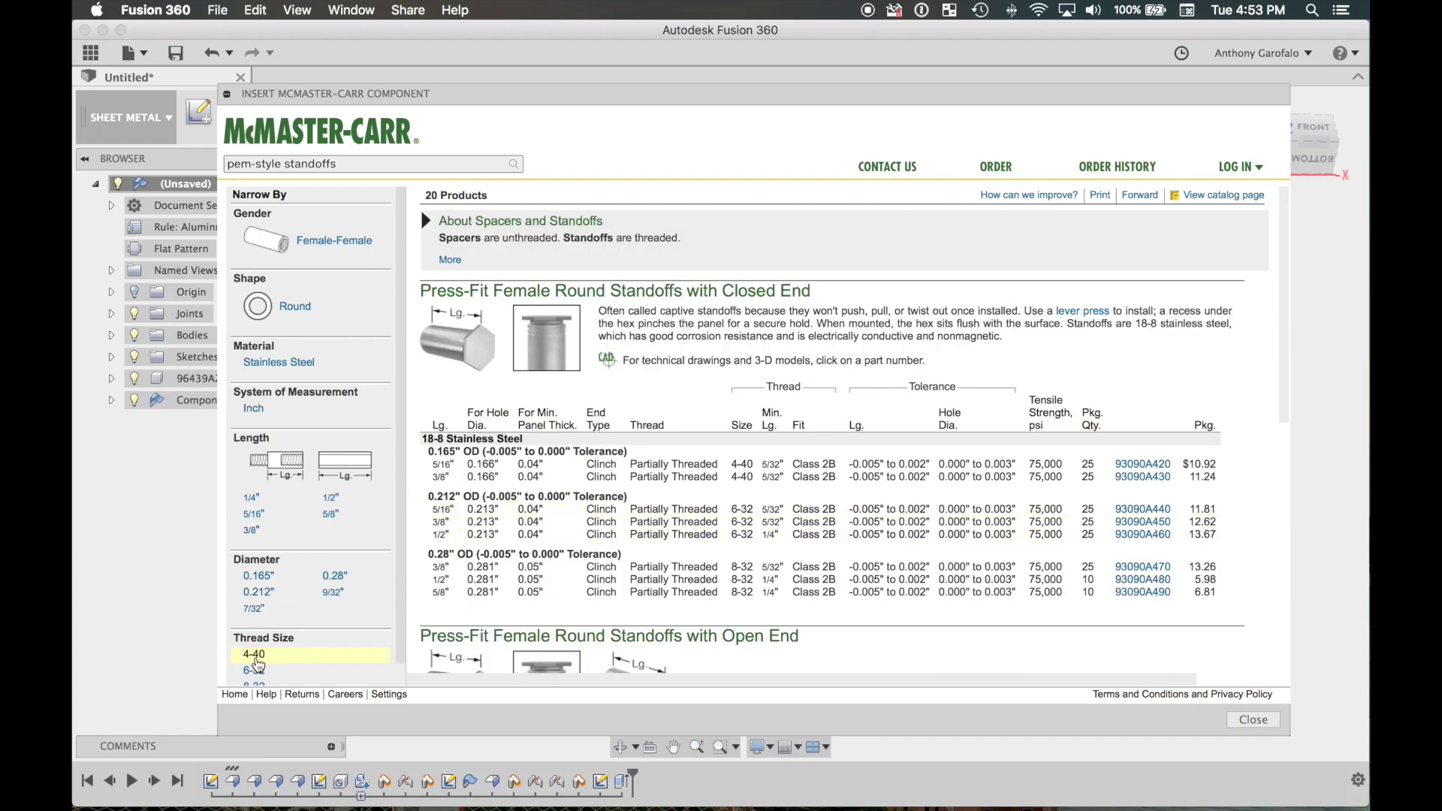
Filter the standoffs to thread size 4-40 and insert the 5/16" closed-end standoff 93090A420 as a 3-D STEP model.
left_click(276, 654)
scroll(622, 481, "down", 1)
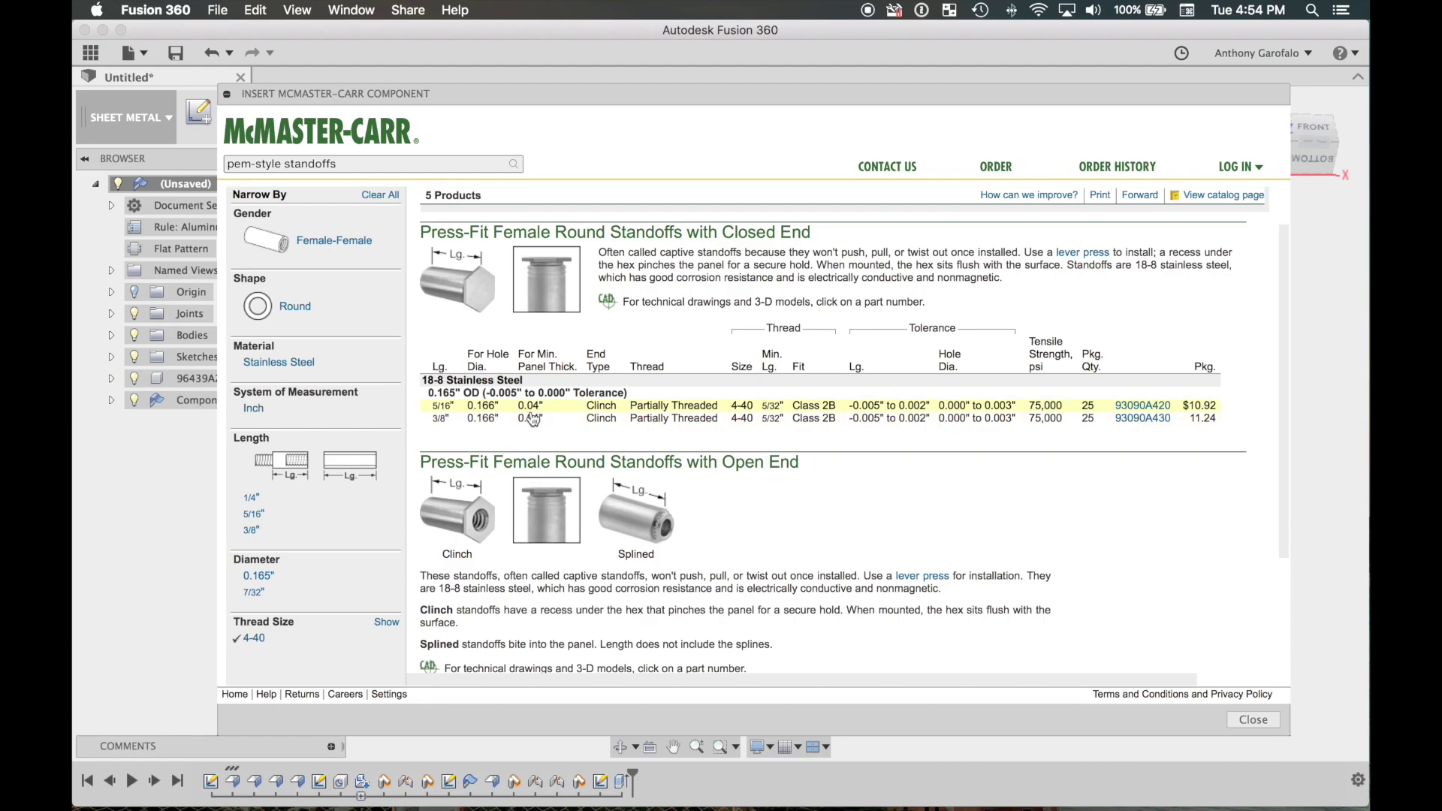
scroll(528, 418, "down", 3)
scroll(518, 436, "up", 4)
left_click(1142, 463)
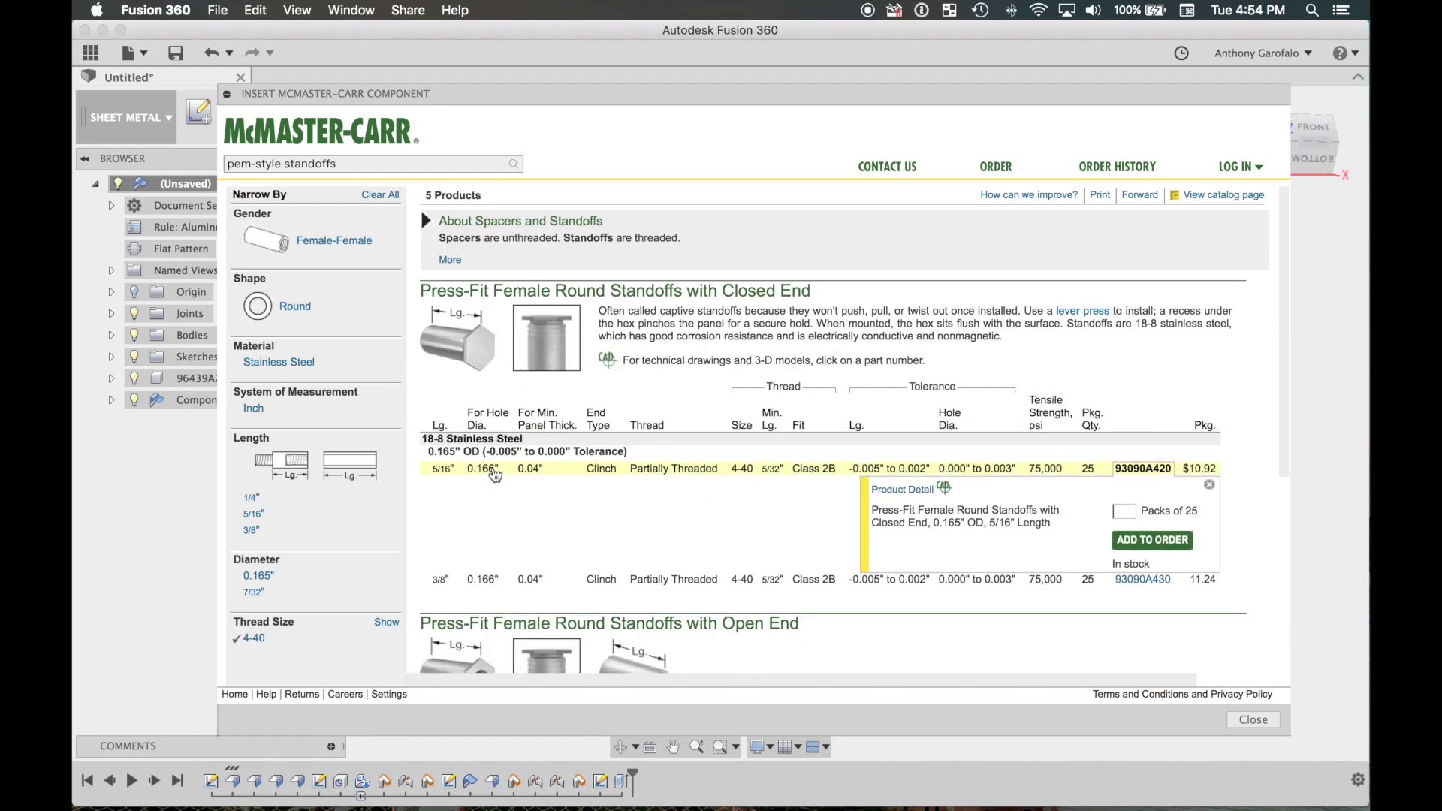
left_click(887, 486)
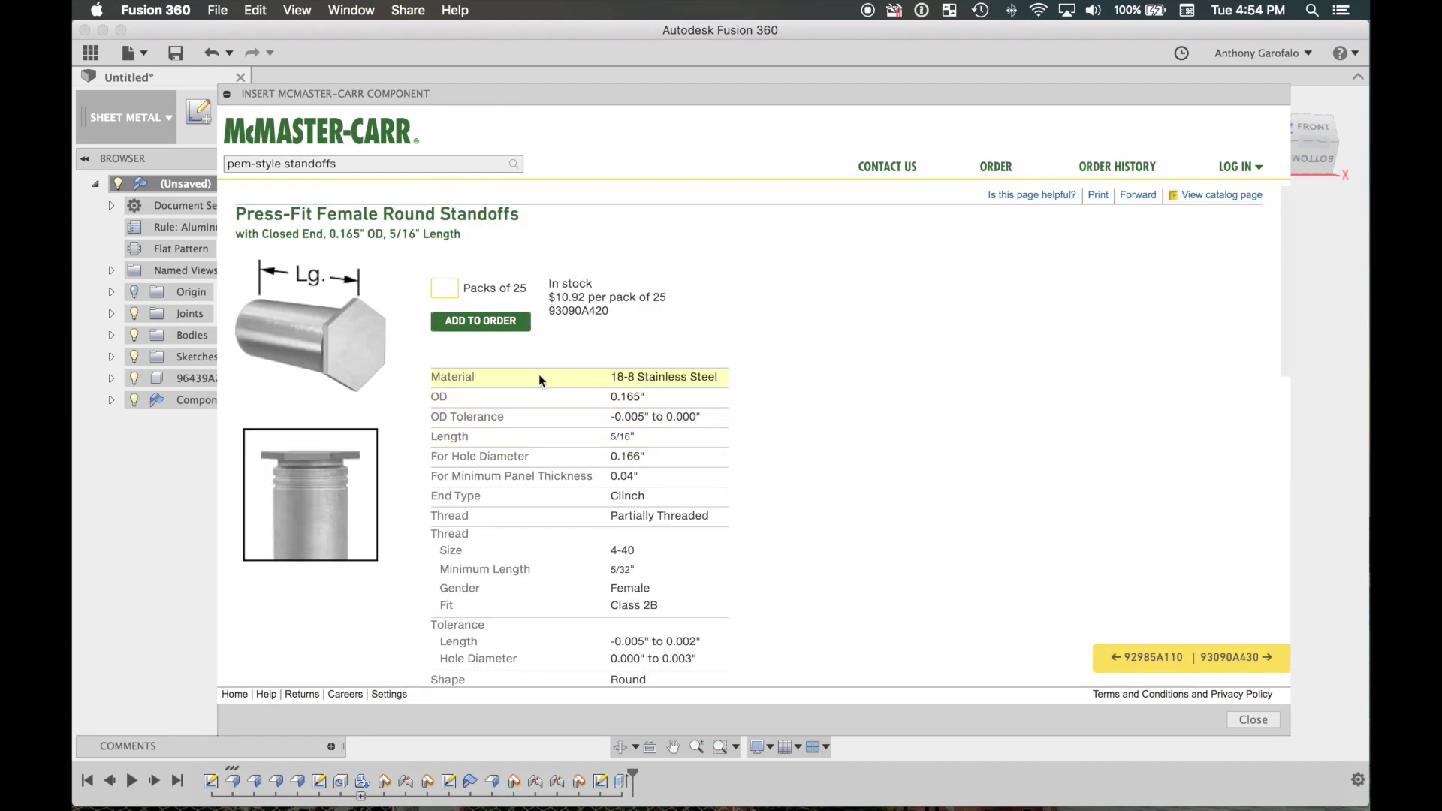
scroll(526, 389, "down", 8)
scroll(515, 395, "up", 3)
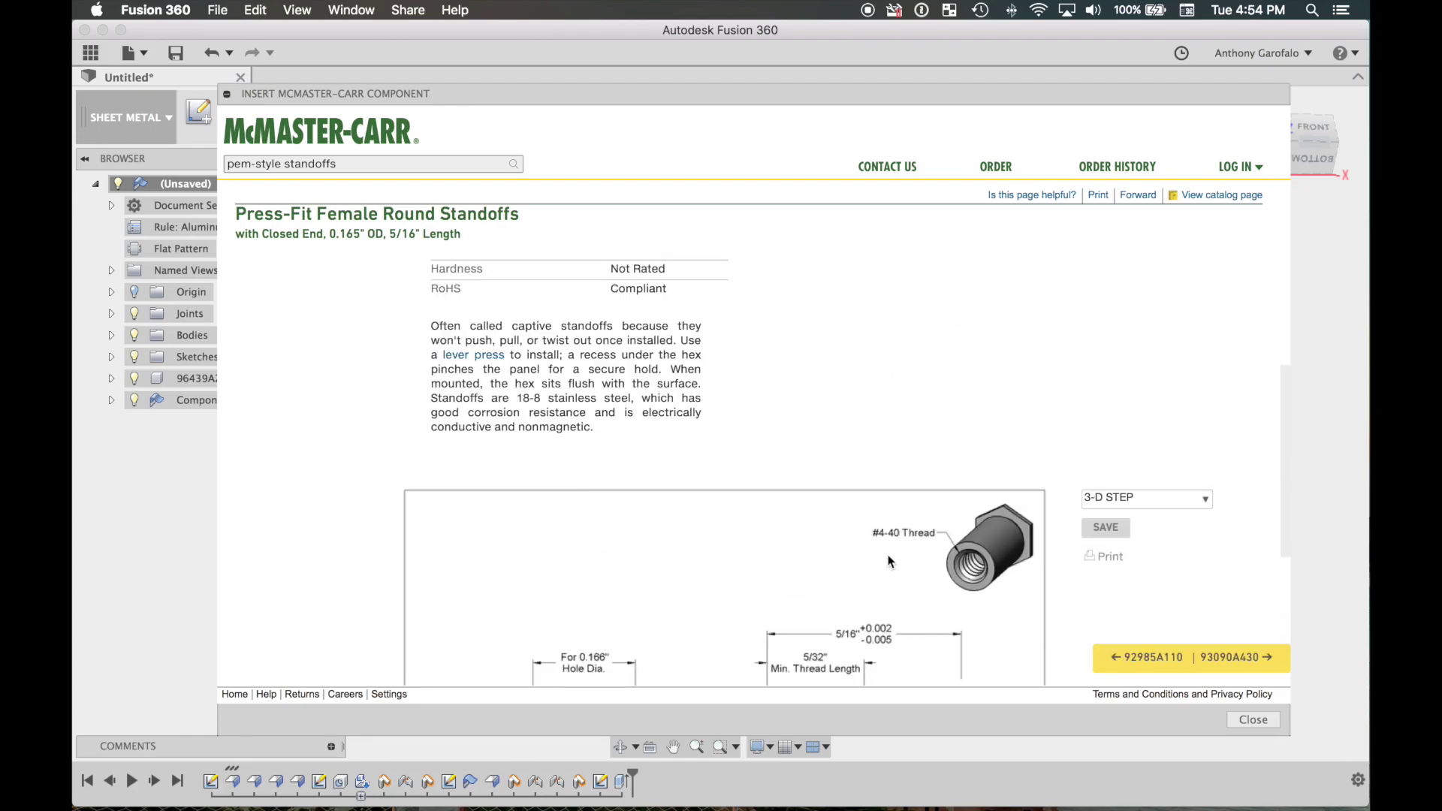
left_click(1105, 528)
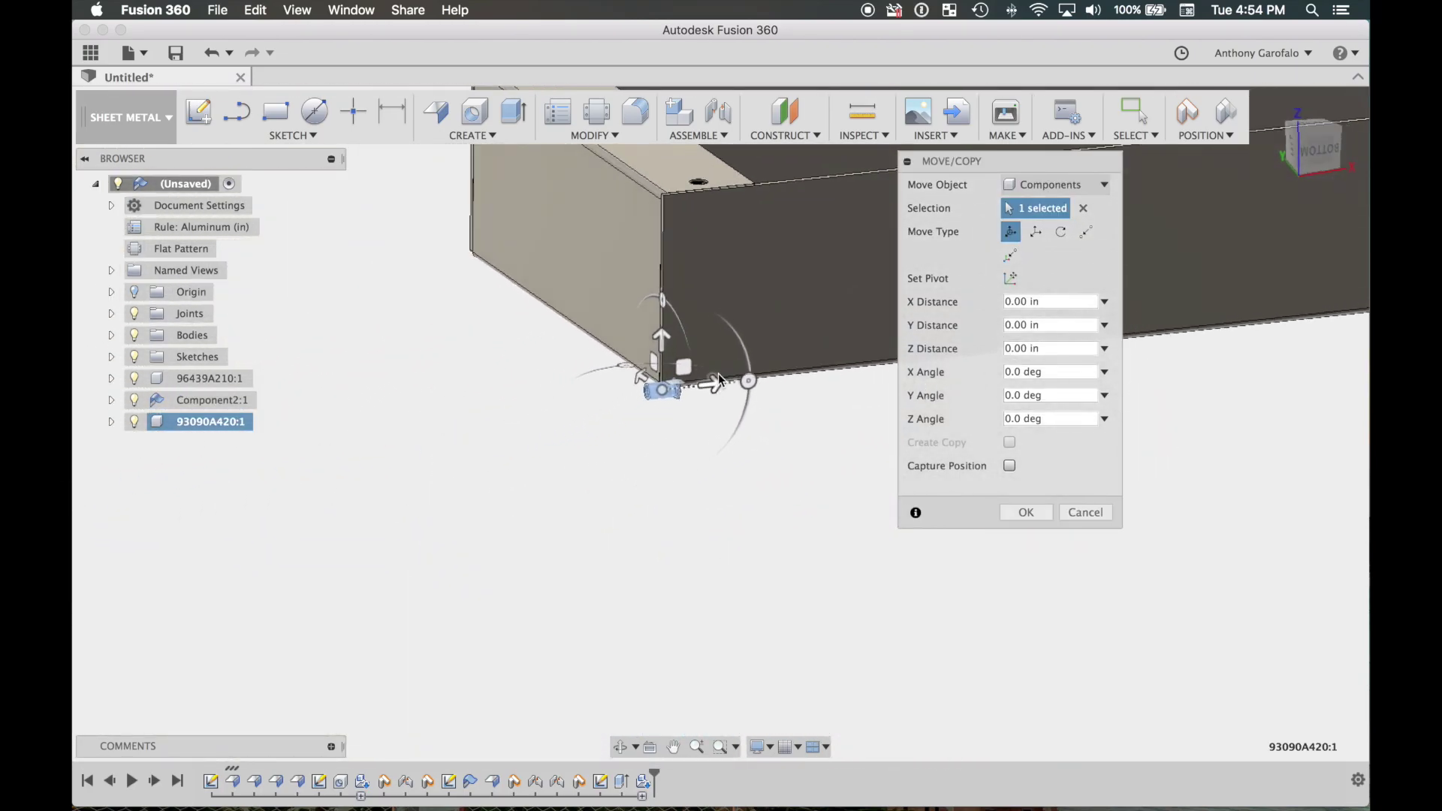
Rotate the inserted standoff 90 degrees about the Y axis so it stands upright, and place it clear of the box corner.
left_click_drag(773, 350, 683, 443)
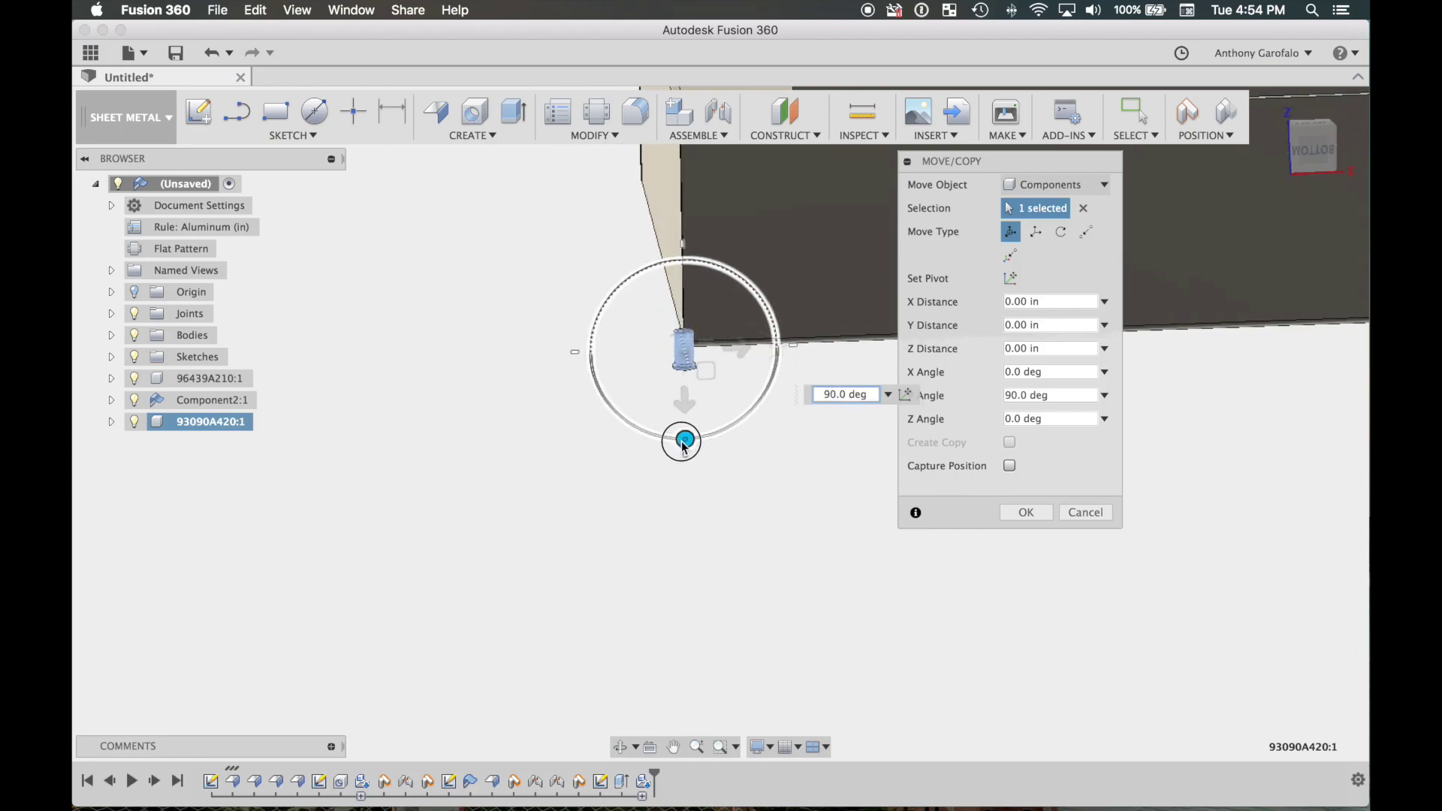
left_click(1026, 513)
right_click(758, 481)
left_click(674, 423)
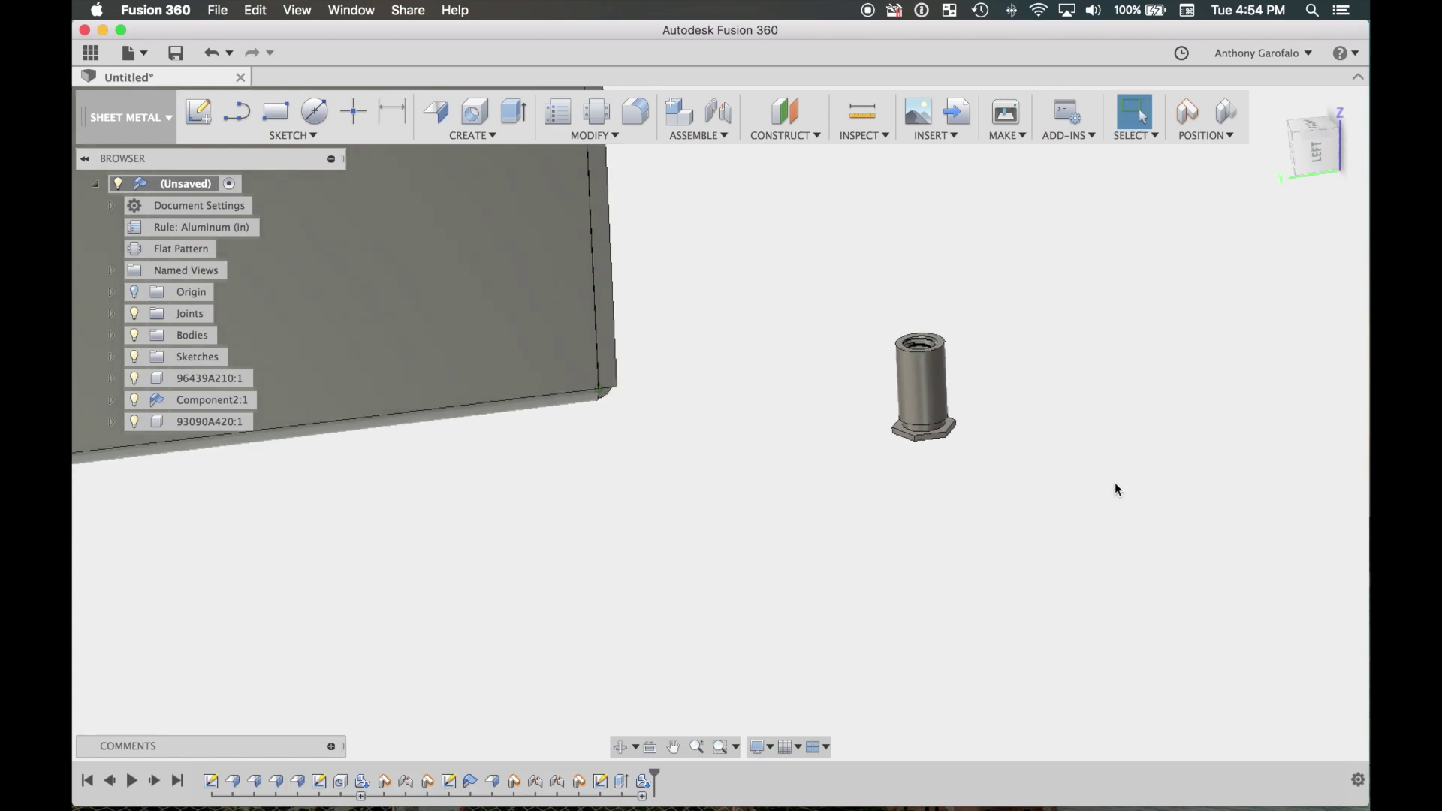
middle_click_drag(1008, 466, 778, 589, "shift")
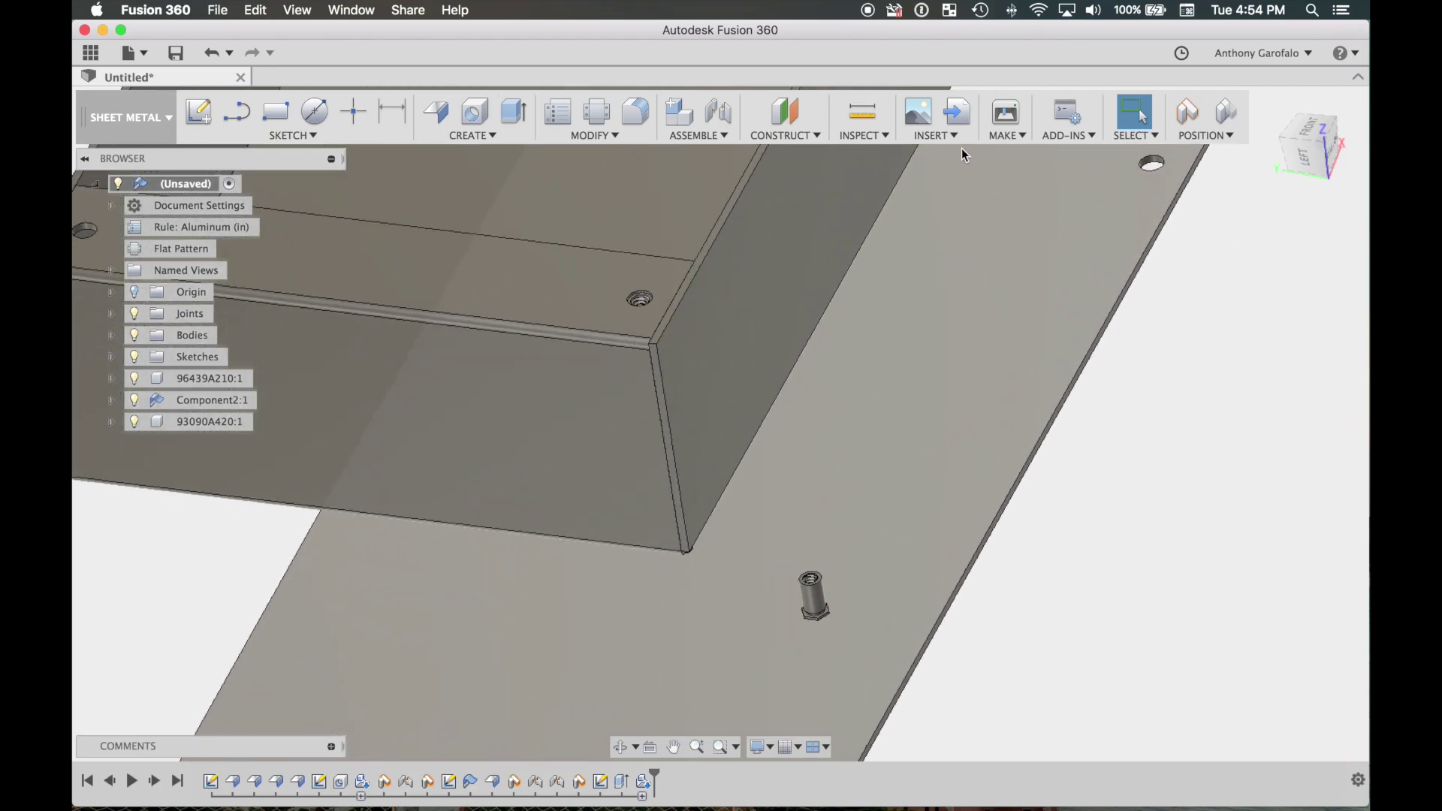
Undo the placement and insertion of the standoff beside the box.
left_click(956, 112)
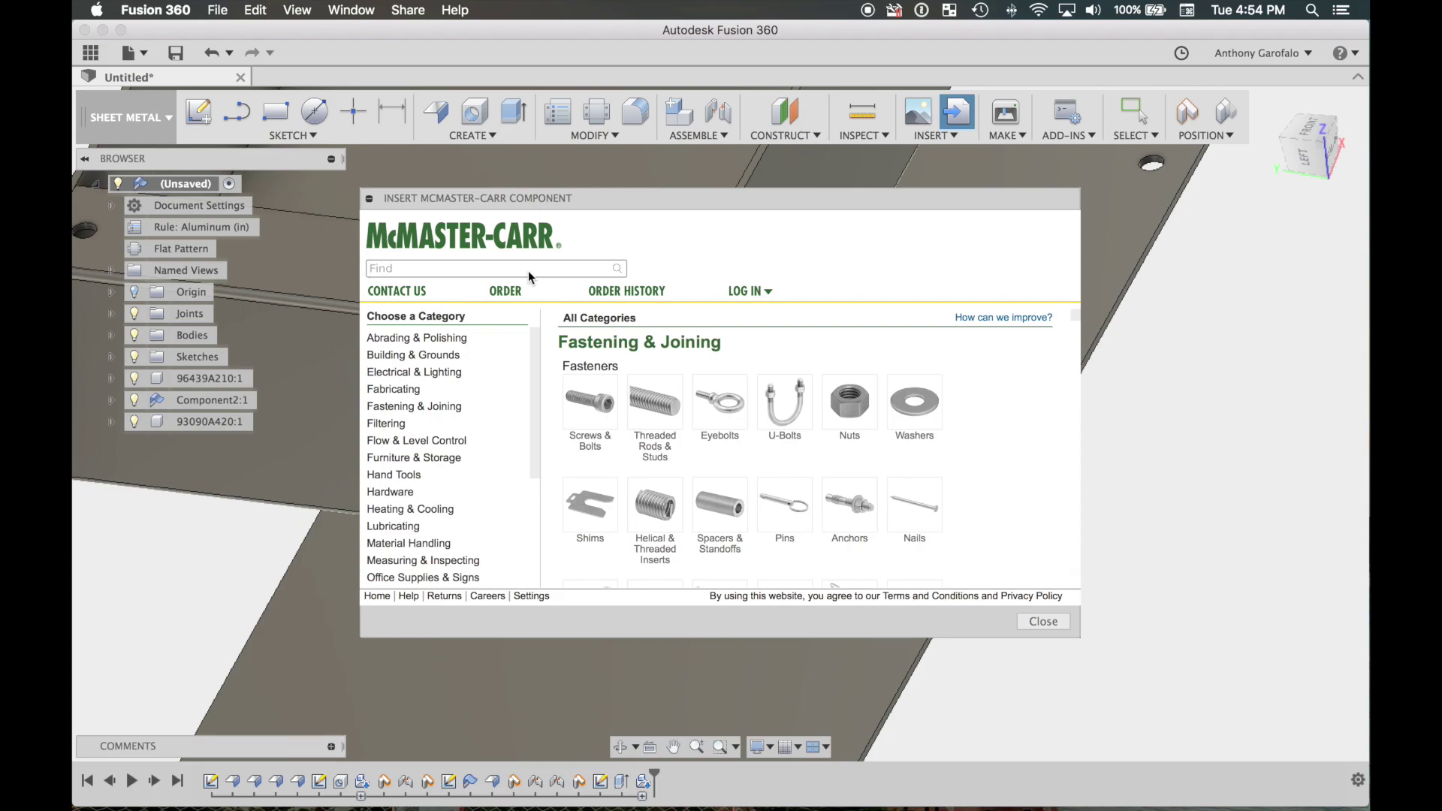
left_click(1043, 621)
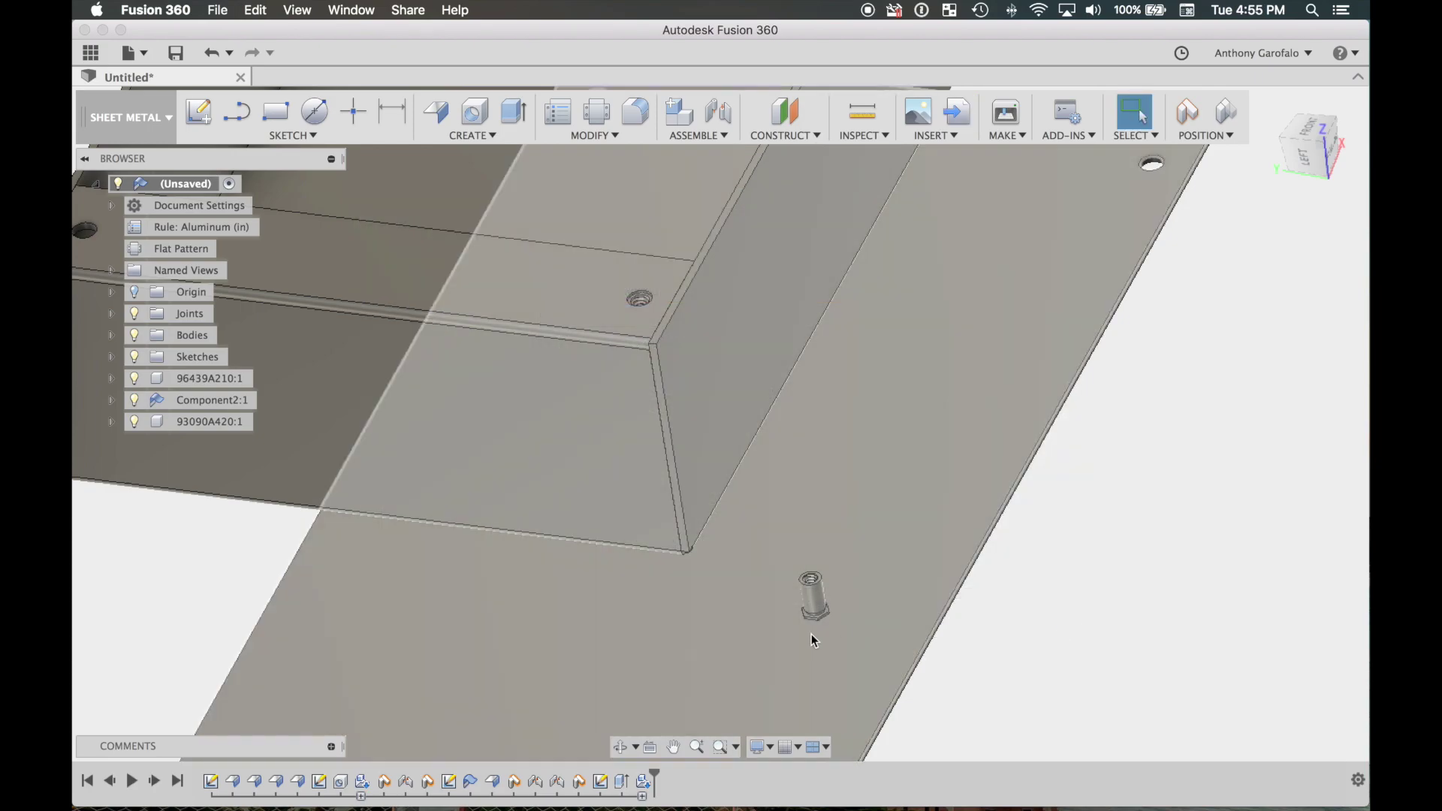
middle_click_drag(816, 600, 814, 612, "shift")
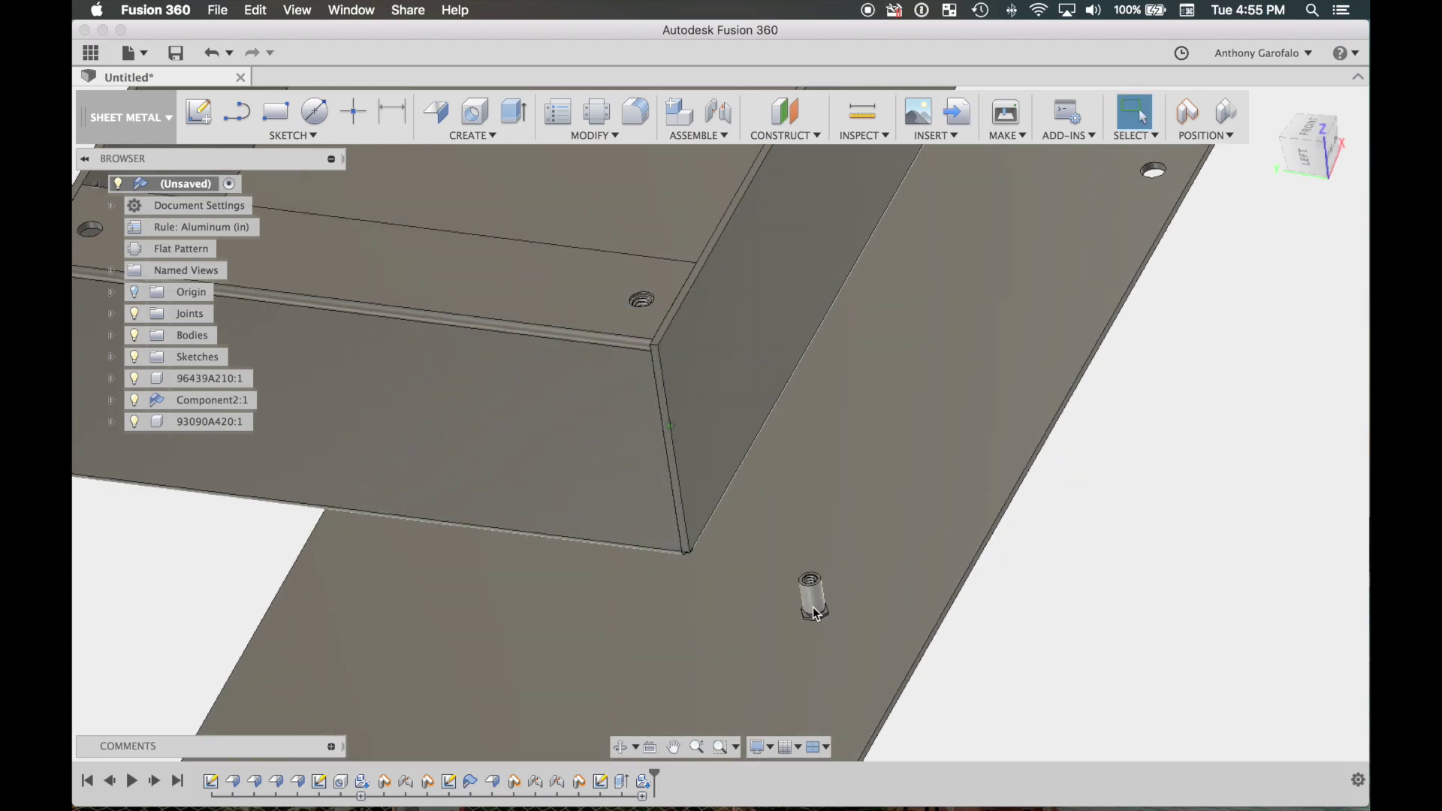
scroll(813, 609, "down", 5)
middle_click_drag(638, 368, 844, 301, "shift")
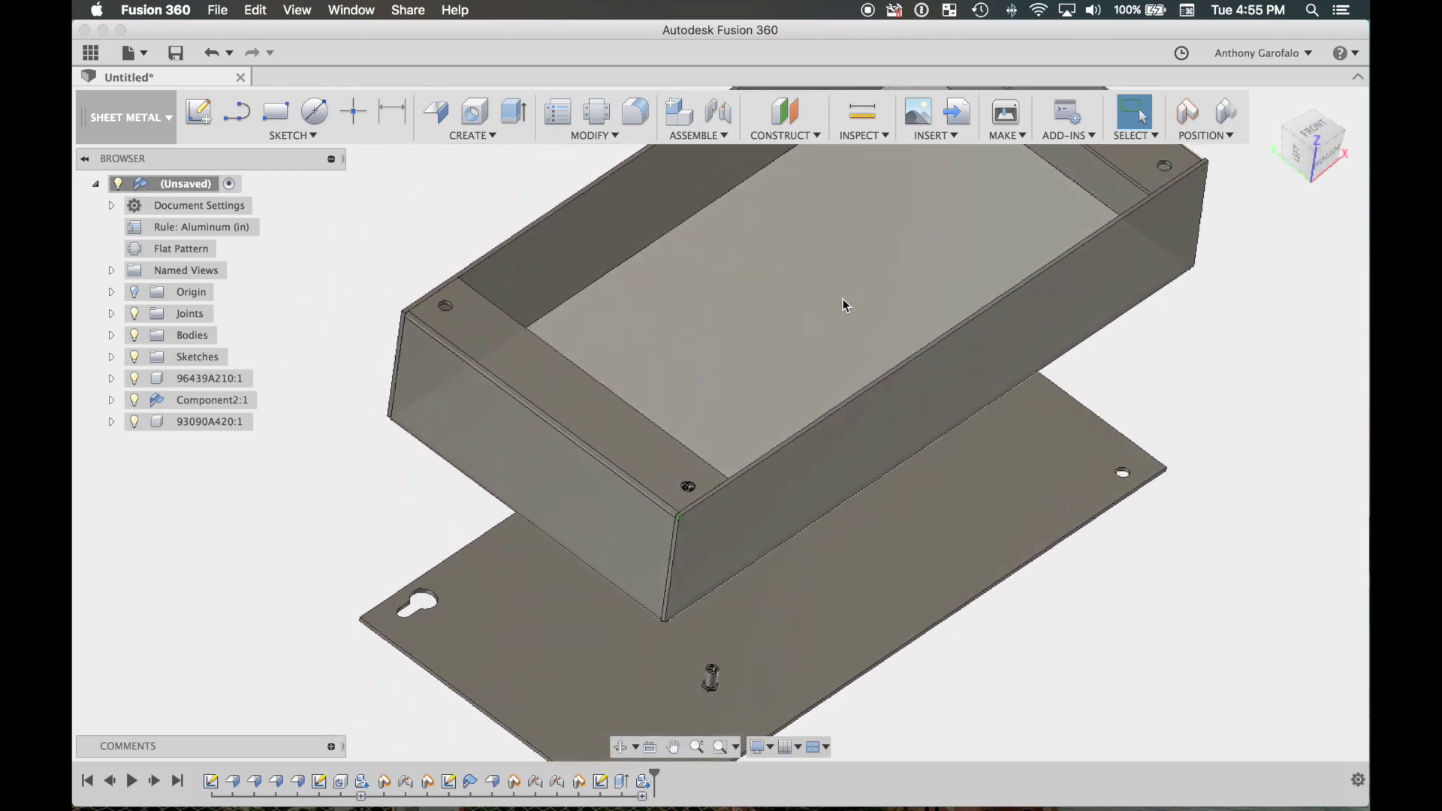
scroll(760, 416, "up", 5)
scroll(729, 472, "down", 5)
middle_click_drag(224, 272, 399, 407, "shift")
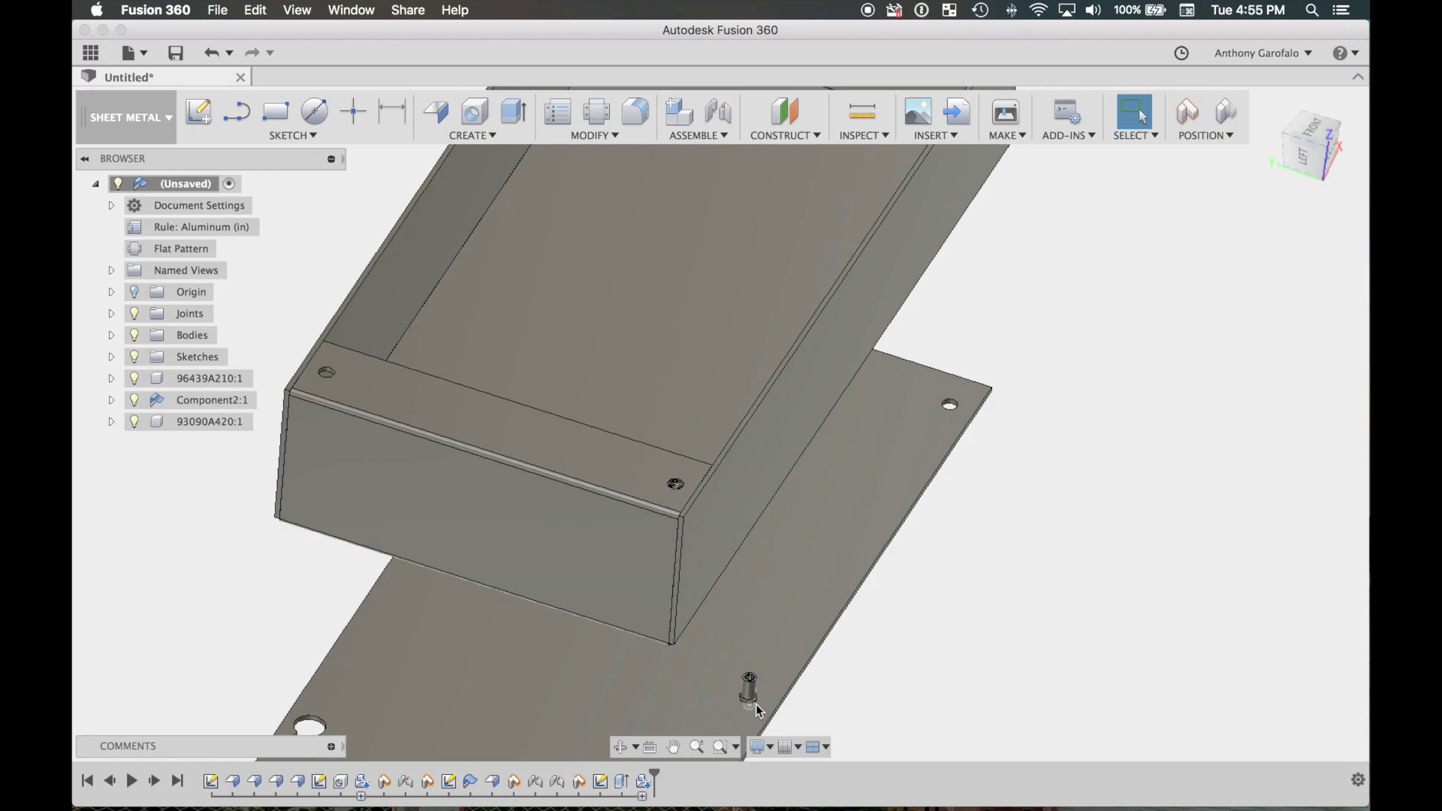
key("super+z")
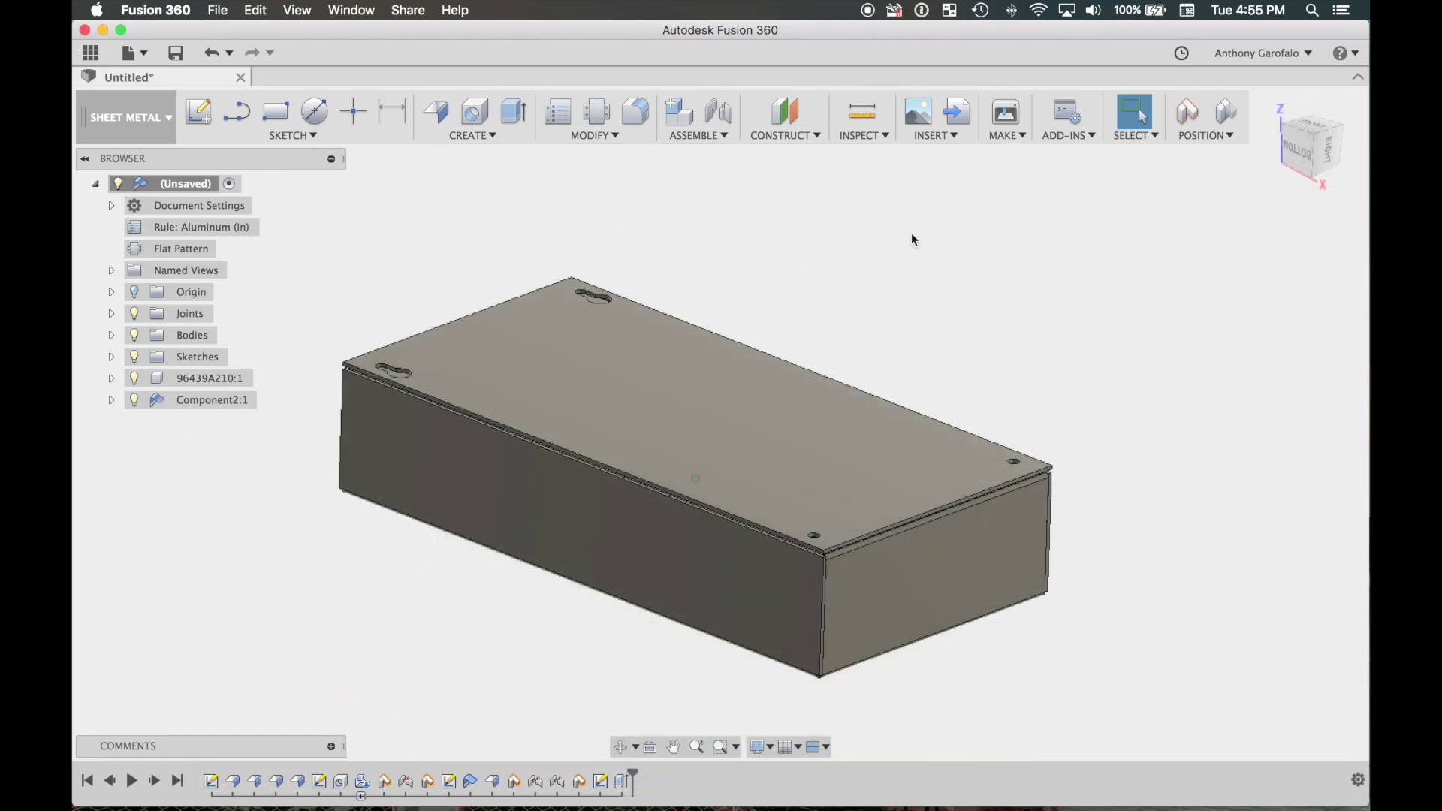
Open the Lead Holder design from the Sheet Metal project.
left_click(114, 105)
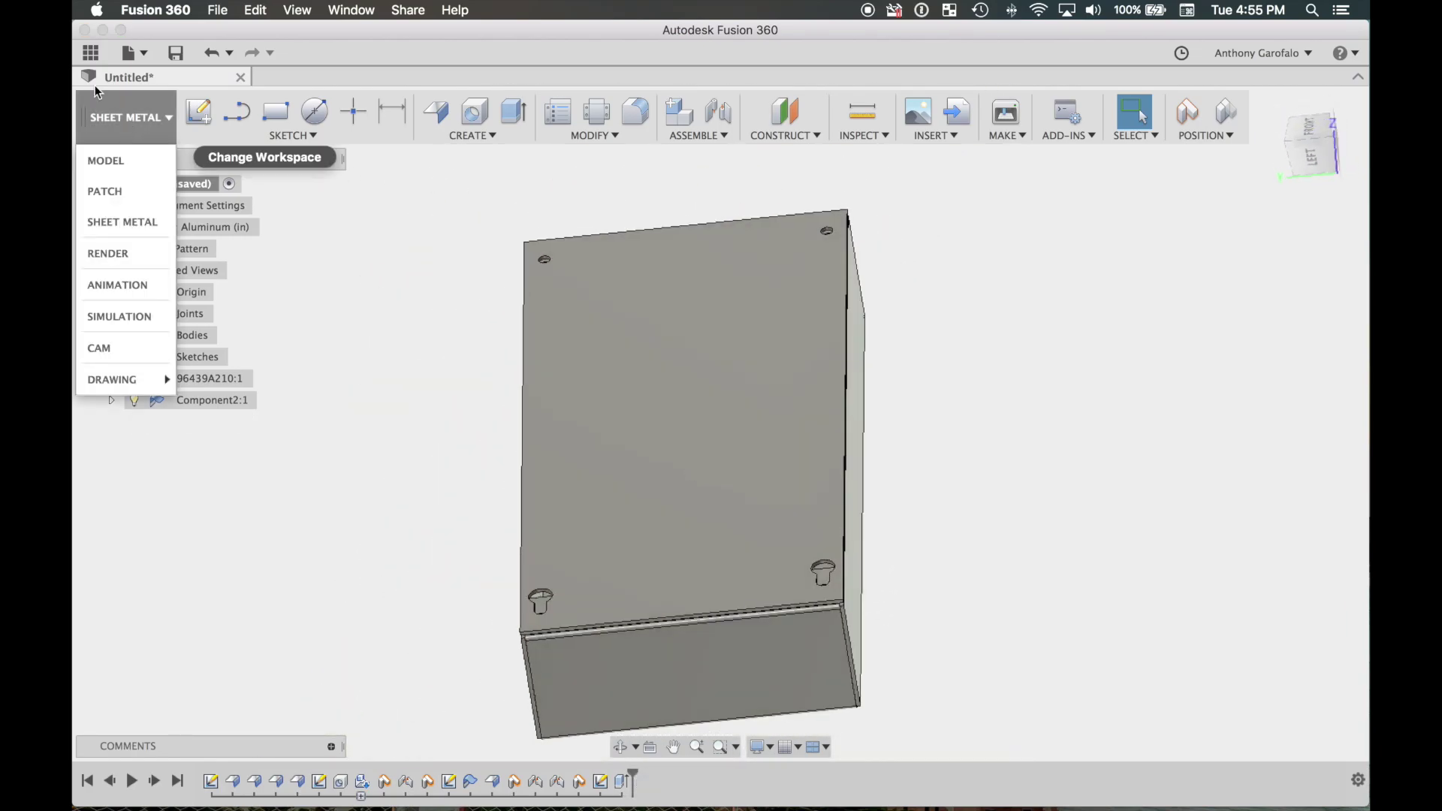
left_click(90, 52)
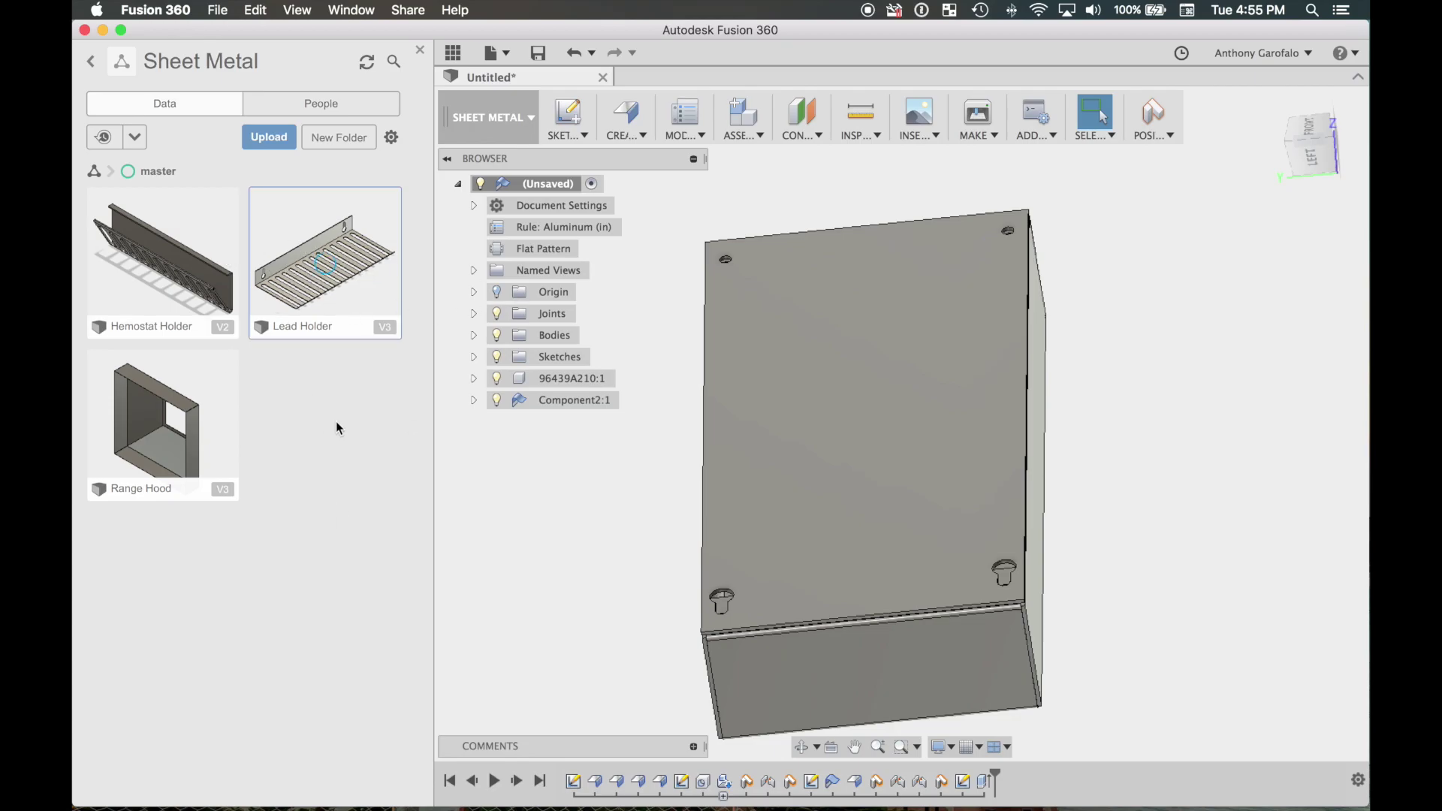
middle_click_drag(966, 320, 873, 644, "shift")
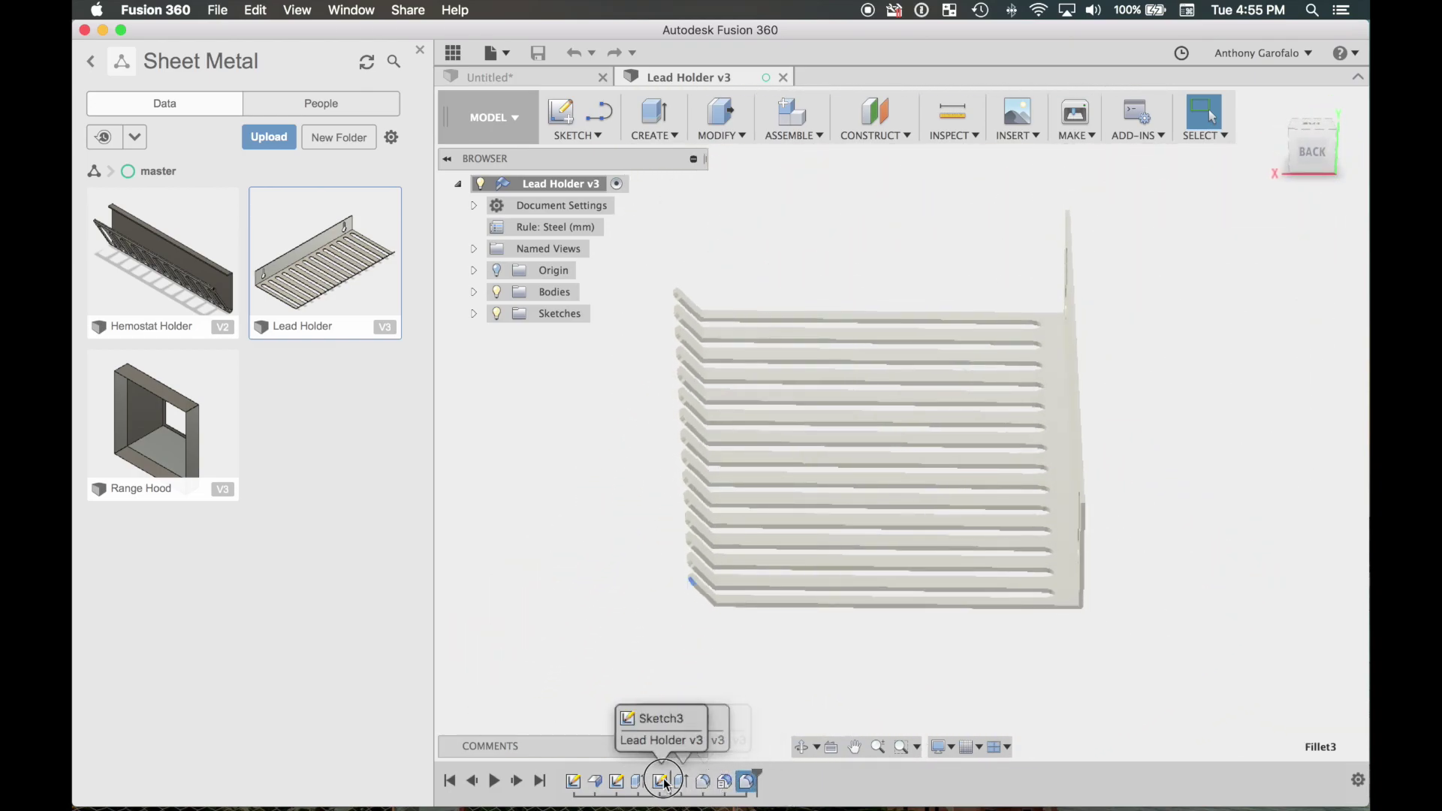
Roll the Lead Holder's history back to Sketch1 to examine its dimensioned profile, and return the timeline to its end.
left_click_drag(762, 771, 605, 769)
left_click_drag(759, 774, 593, 769)
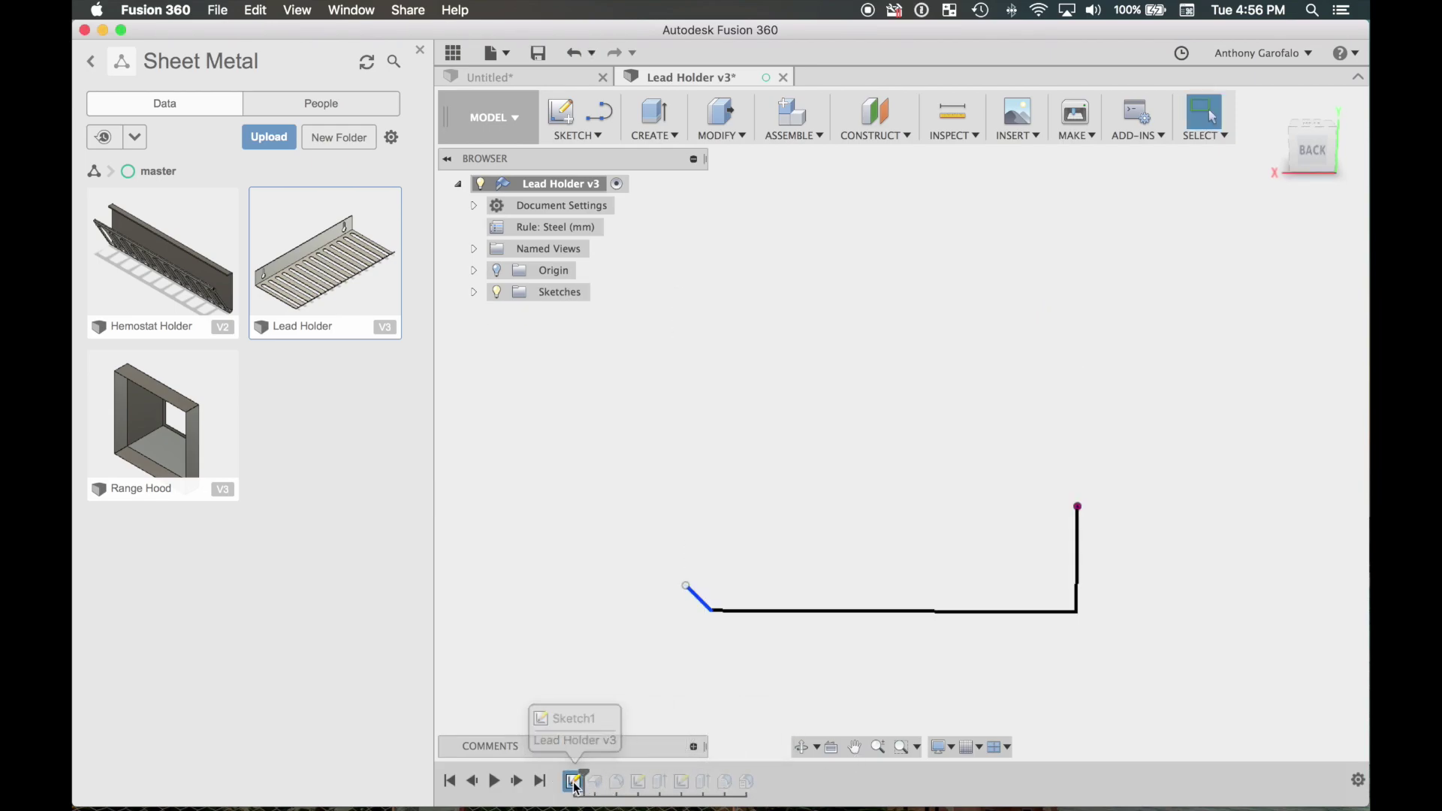
double_click(573, 783)
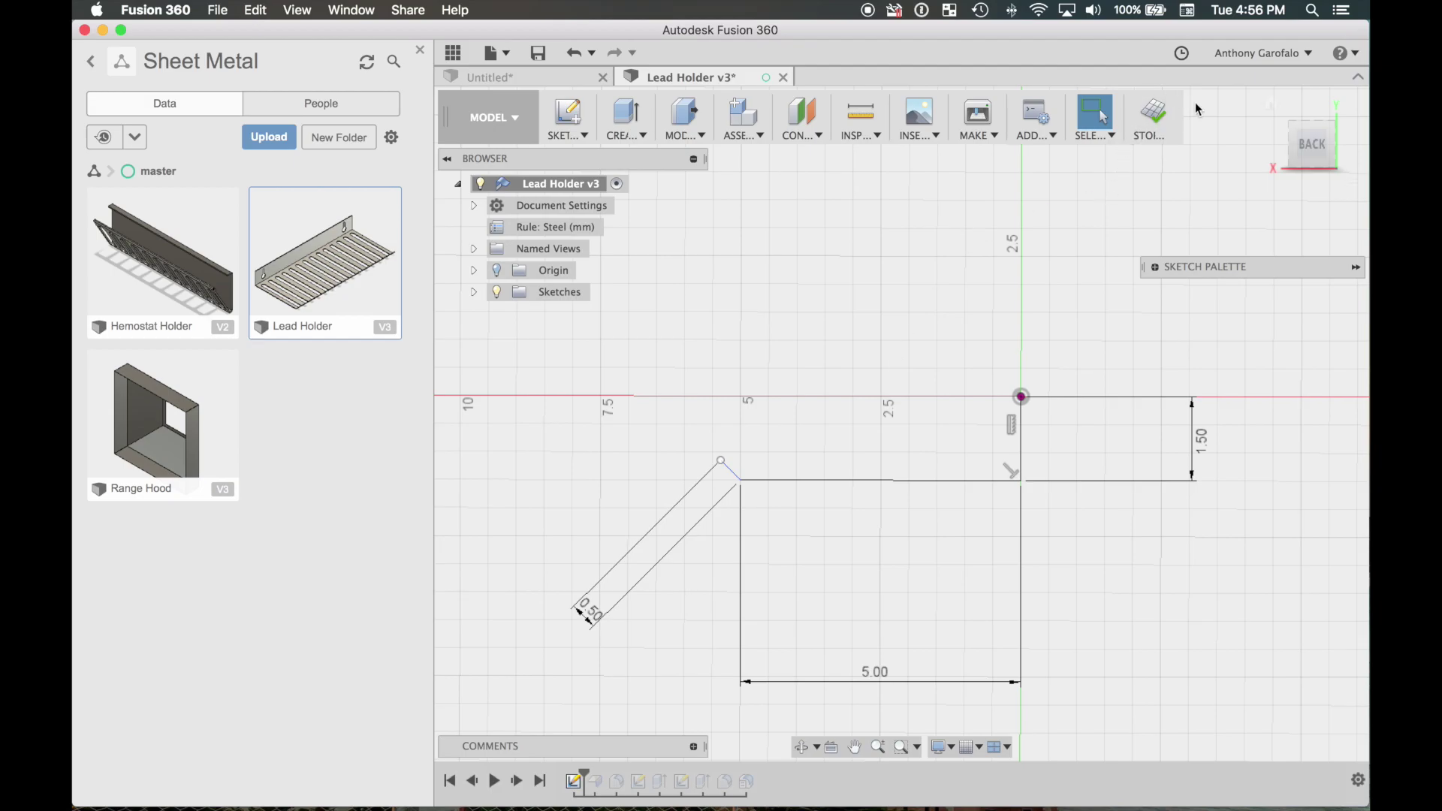
scroll(856, 539, "up", 5)
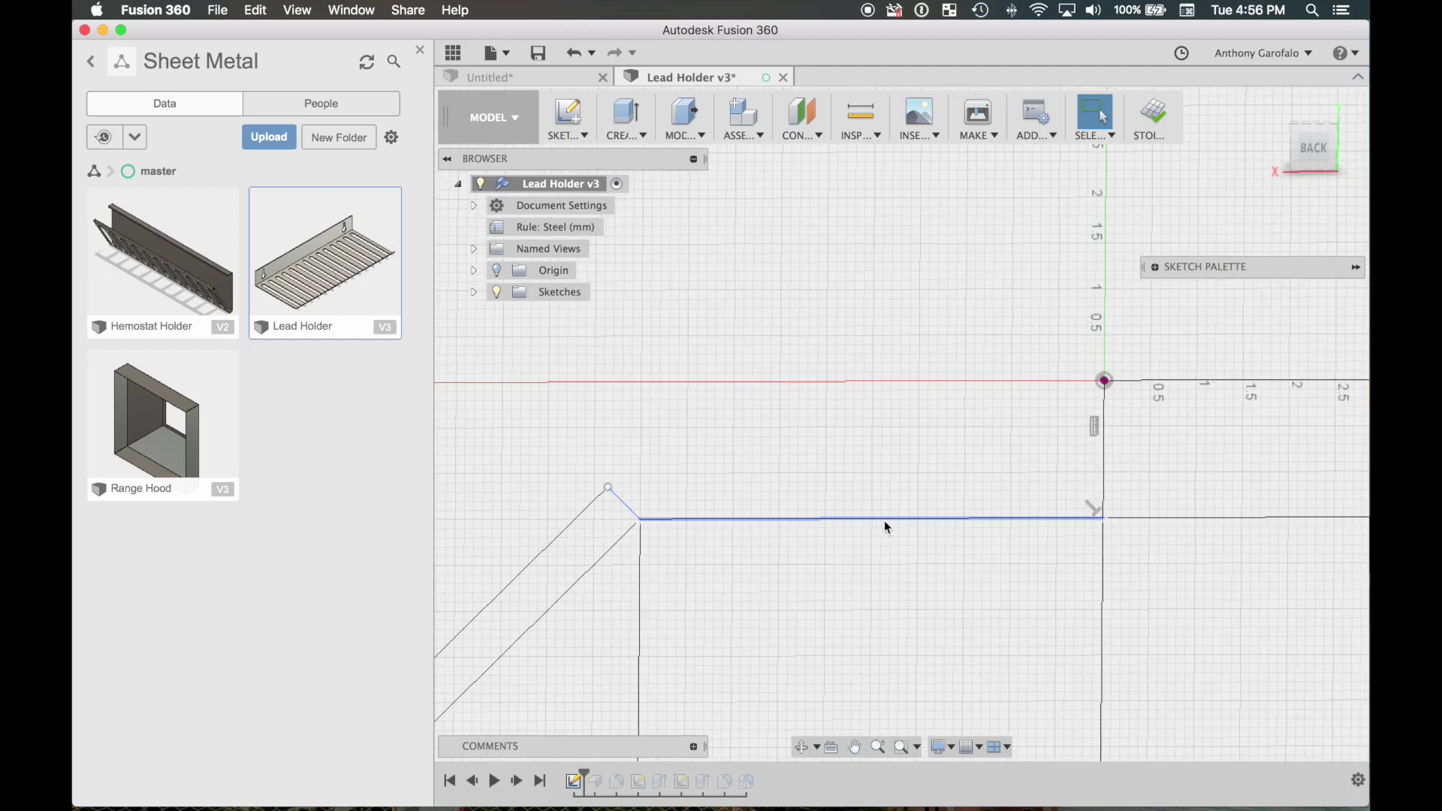
scroll(1100, 460, "down", 1)
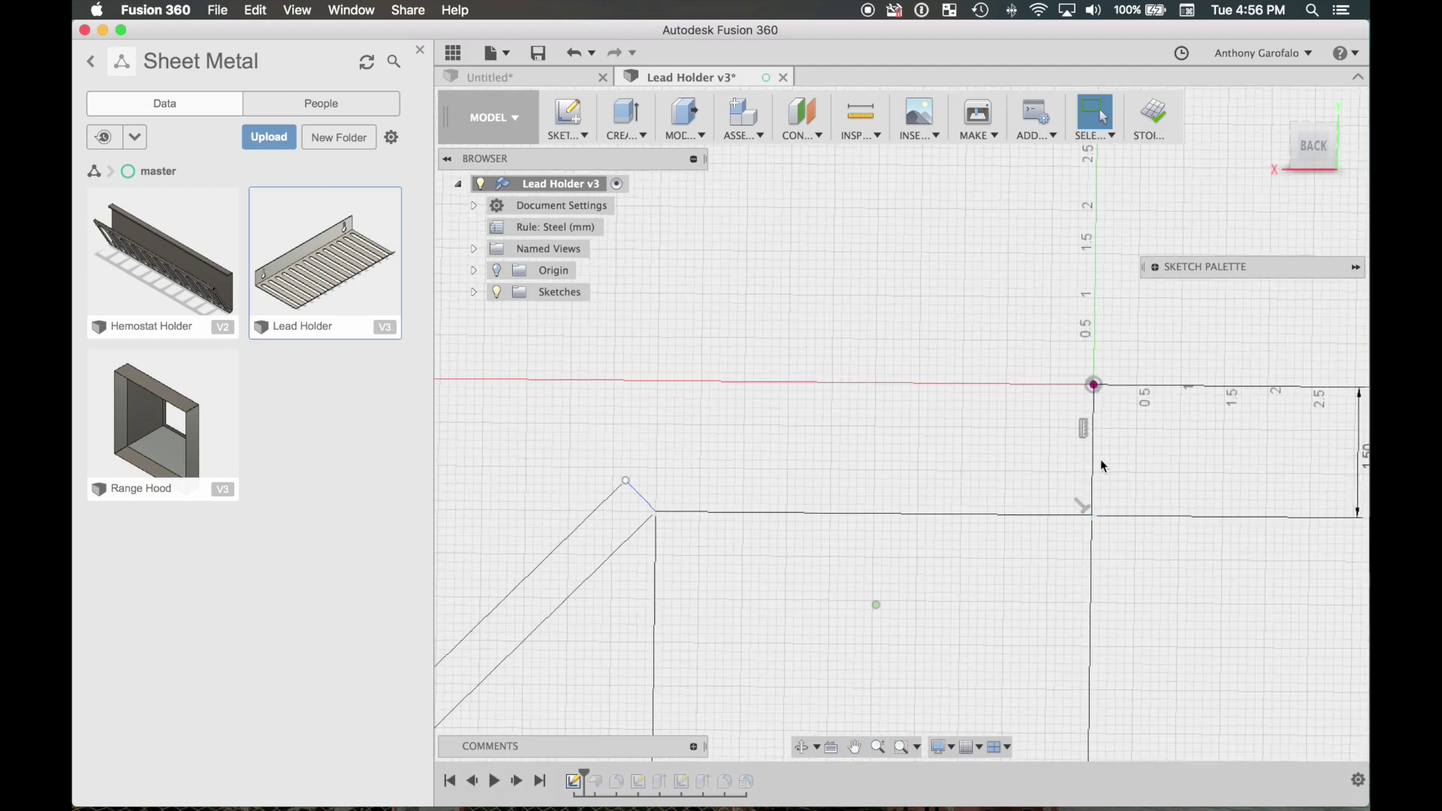
left_click(1154, 114)
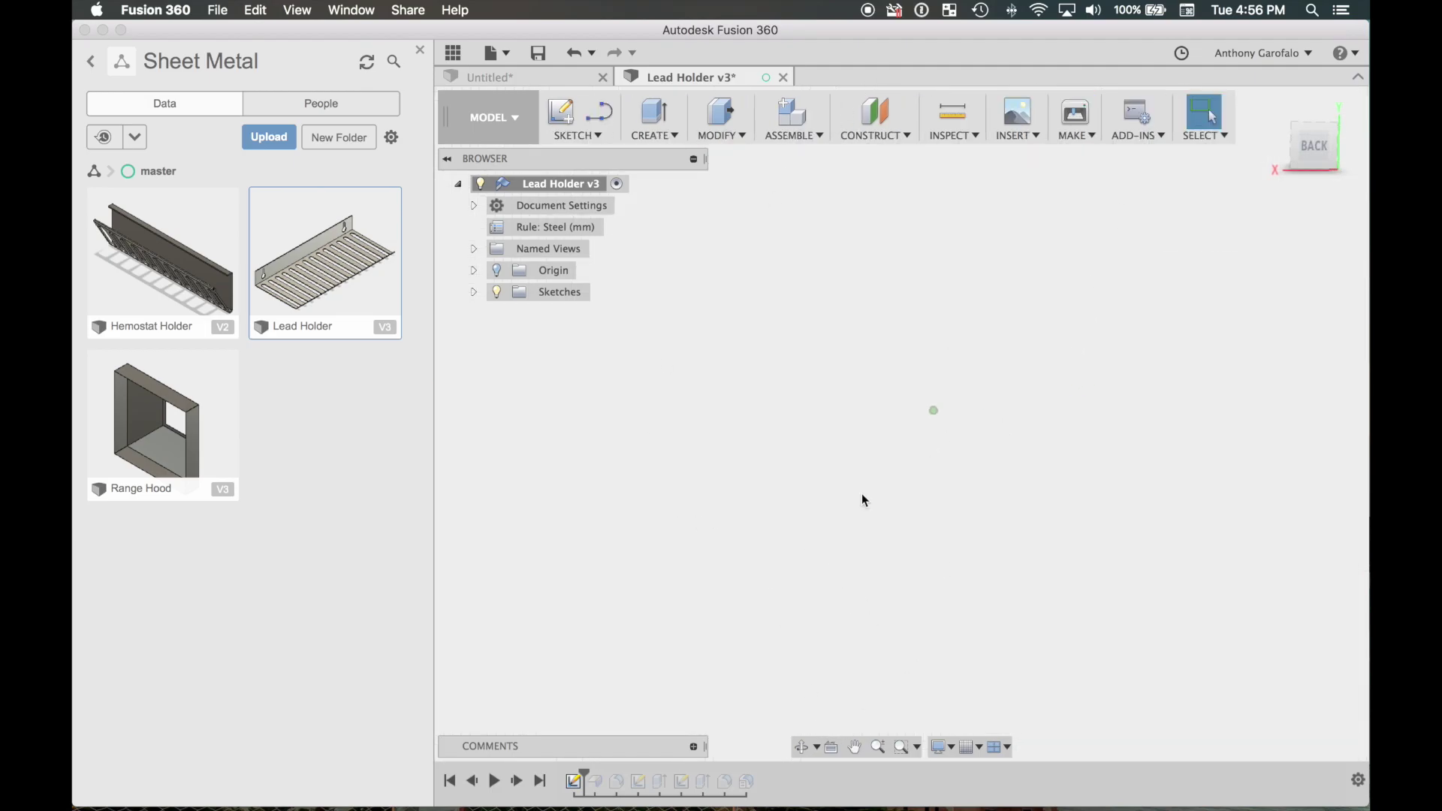
left_click_drag(588, 777, 777, 771)
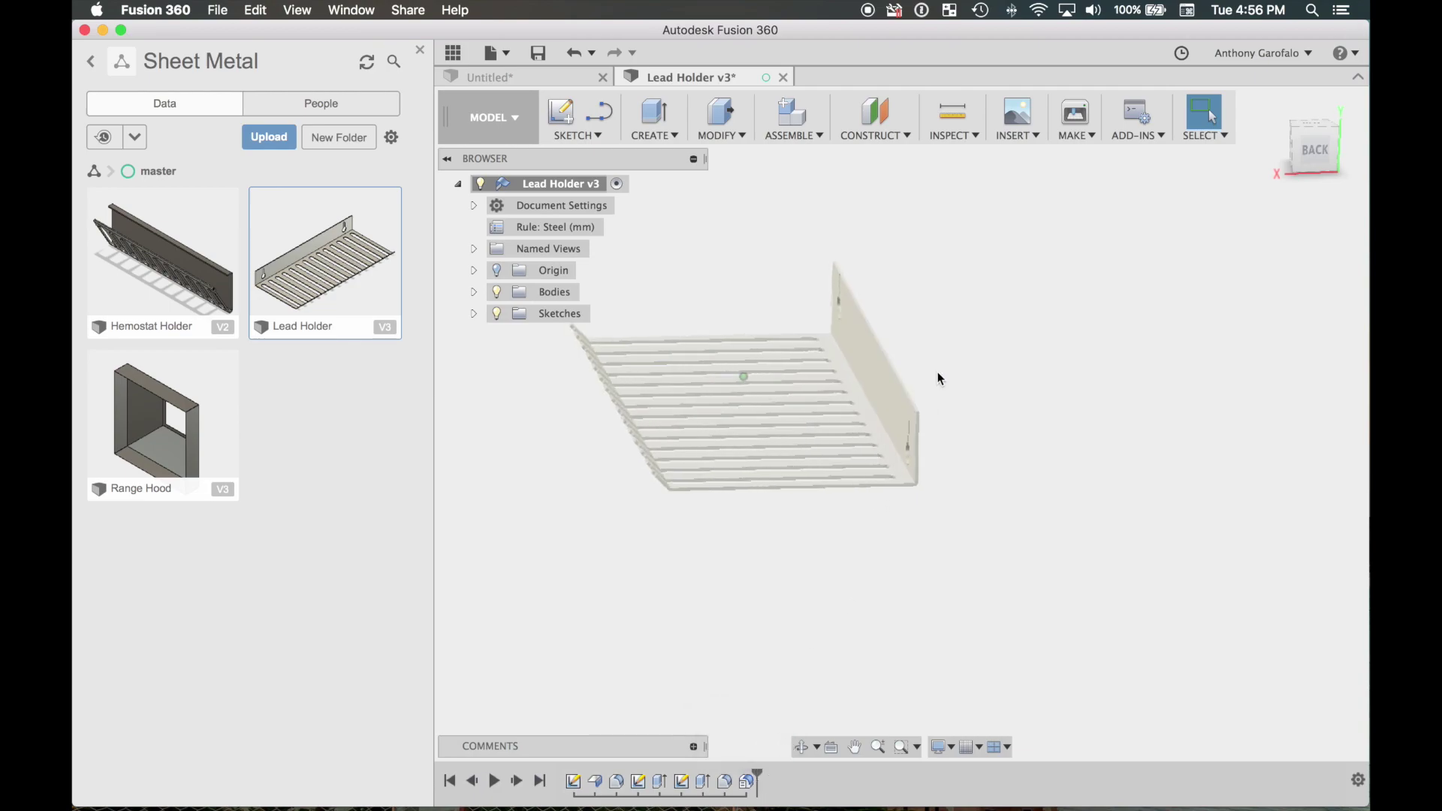
Open the Hemostat Holder and Range Hood designs, and switch the Range Hood to the Sheet Metal workspace.
left_click(183, 263)
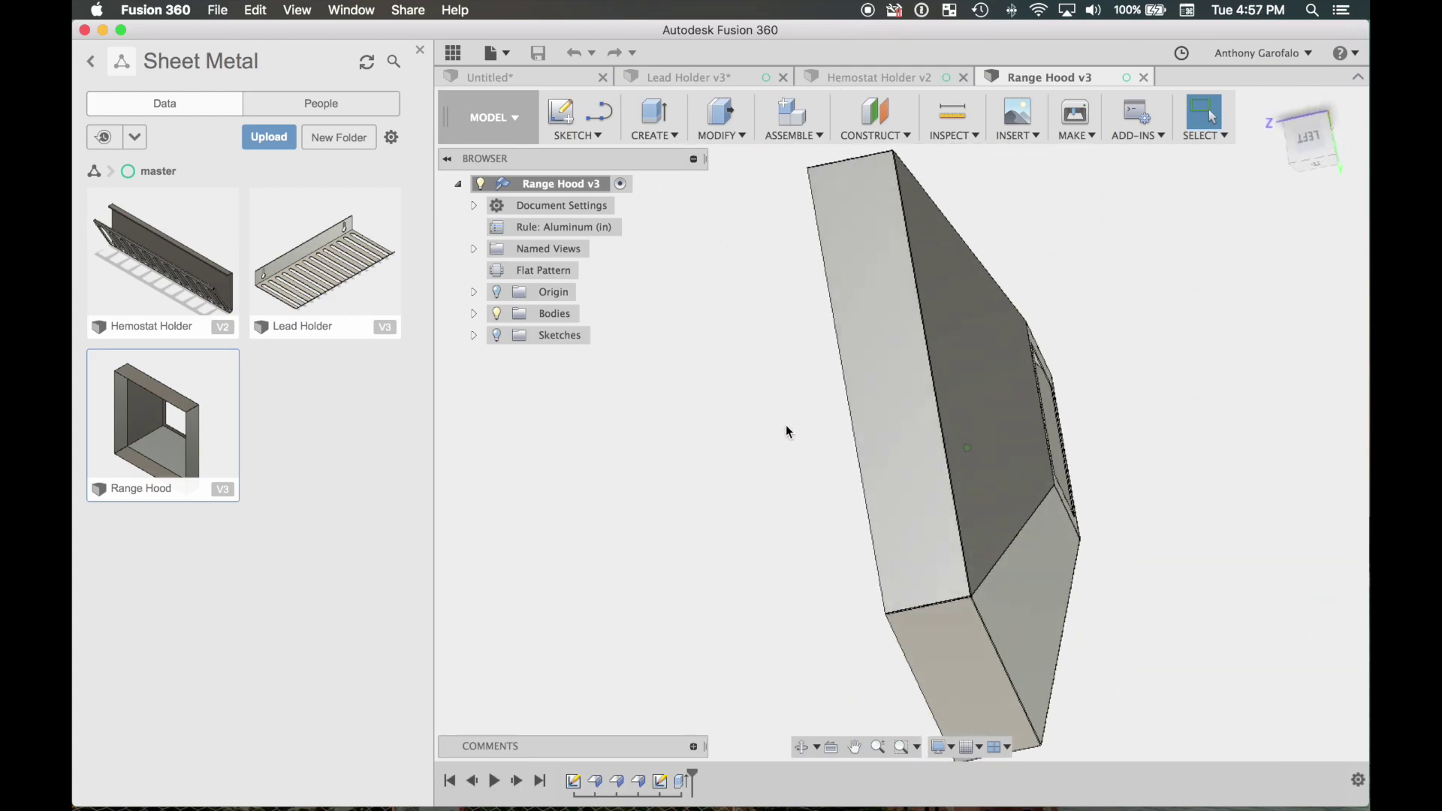
left_click(508, 122)
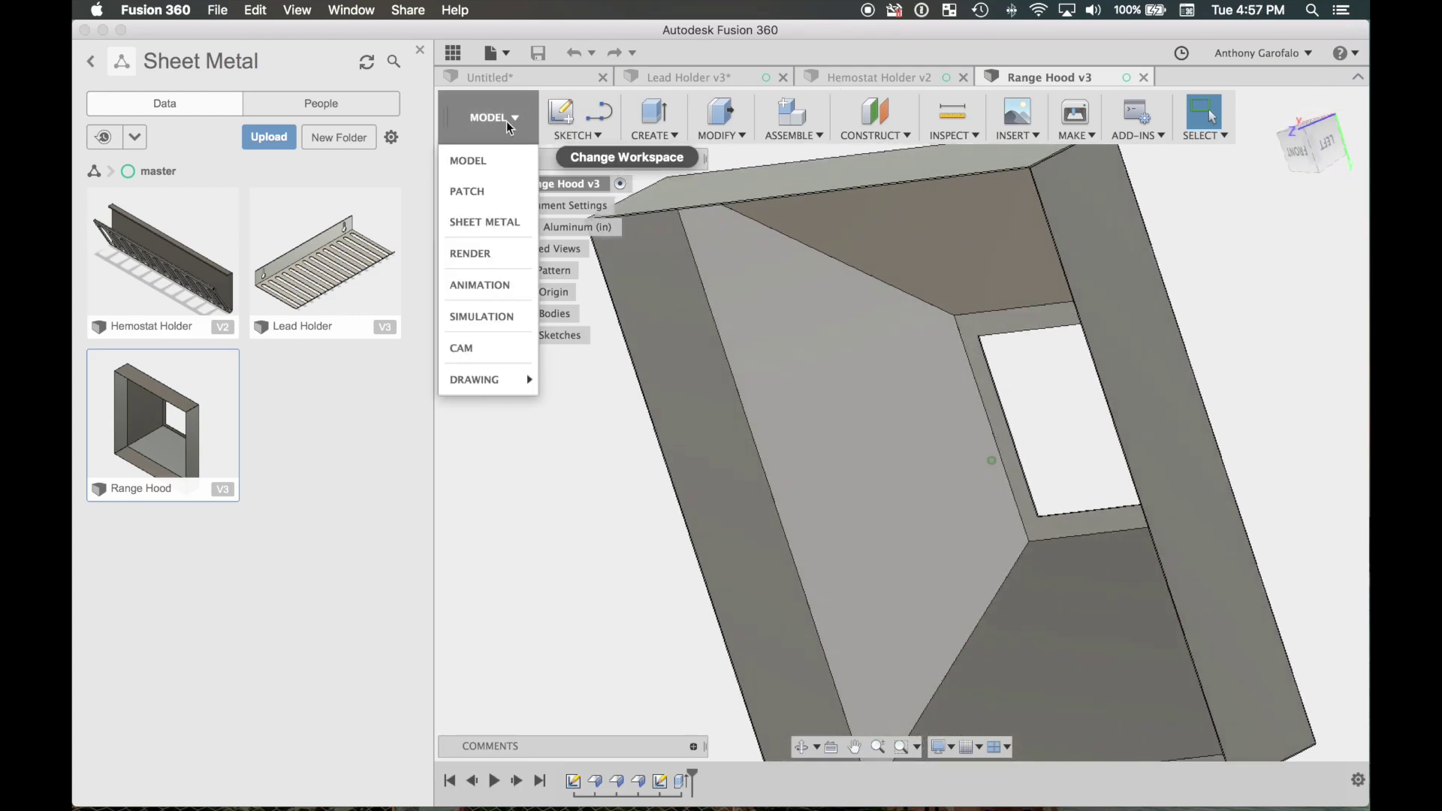
left_click(496, 230)
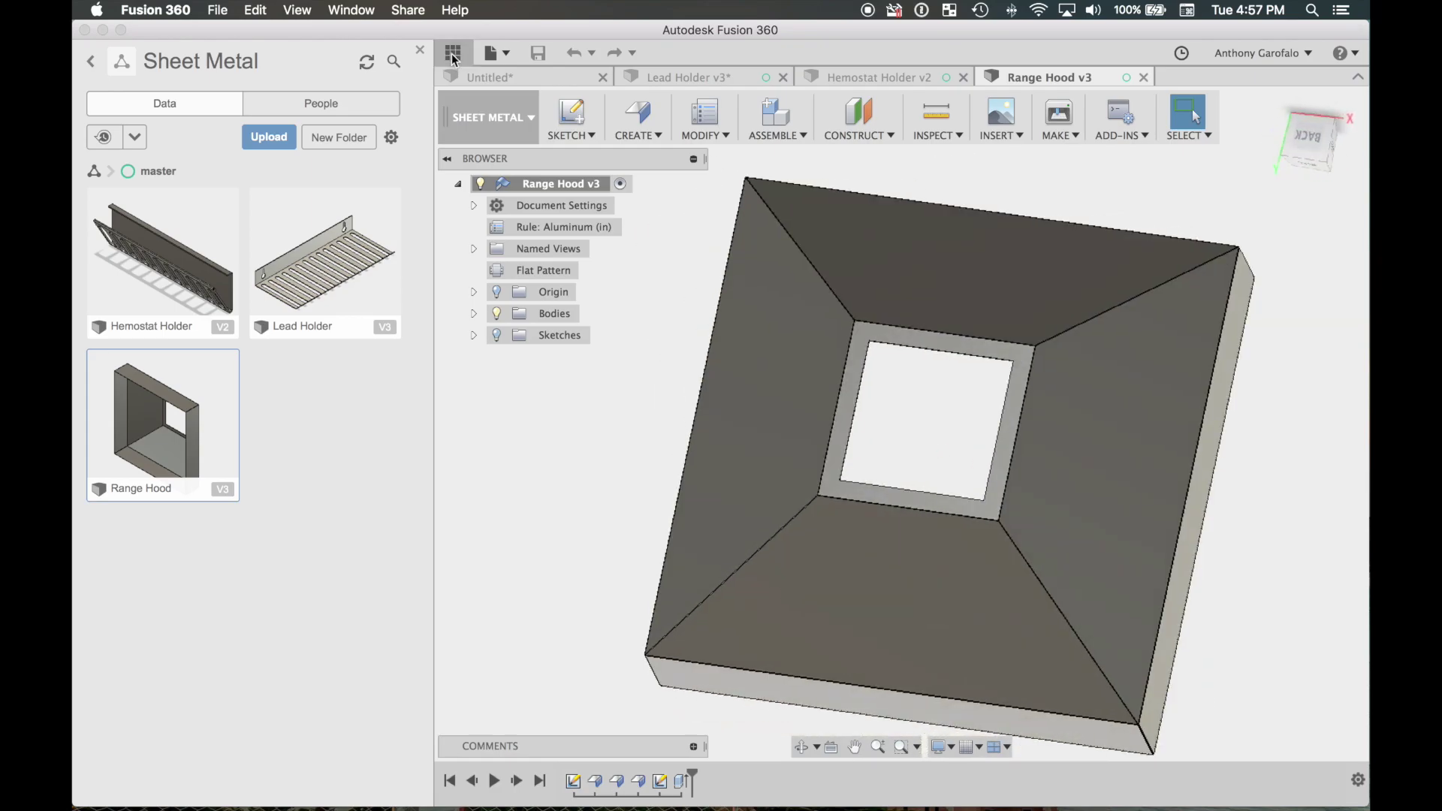
left_click(451, 55)
Activate the Range Hood's existing flat pattern from the face around its square opening, examine it, and return to the folded model.
left_click(757, 114)
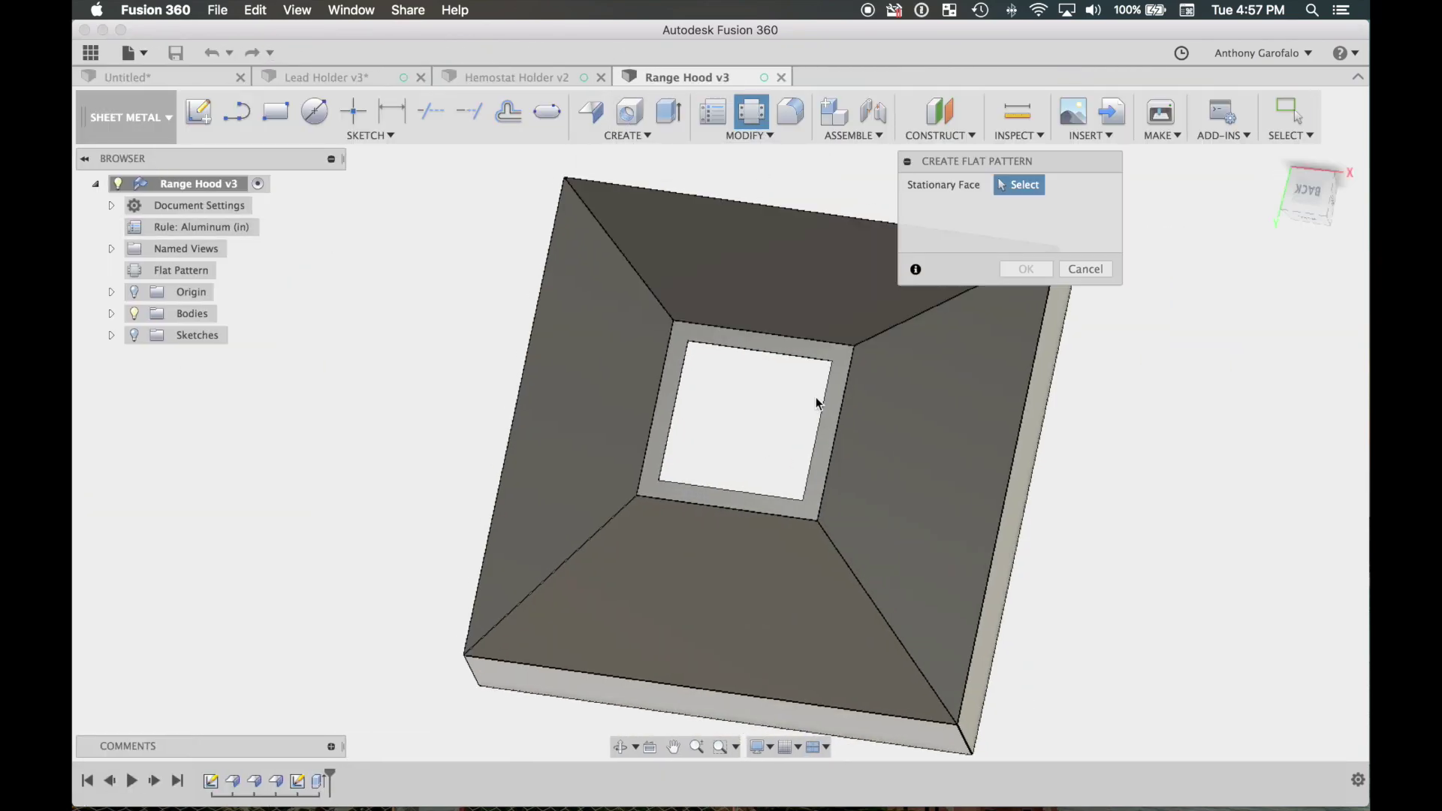
scroll(794, 444, "up", 3)
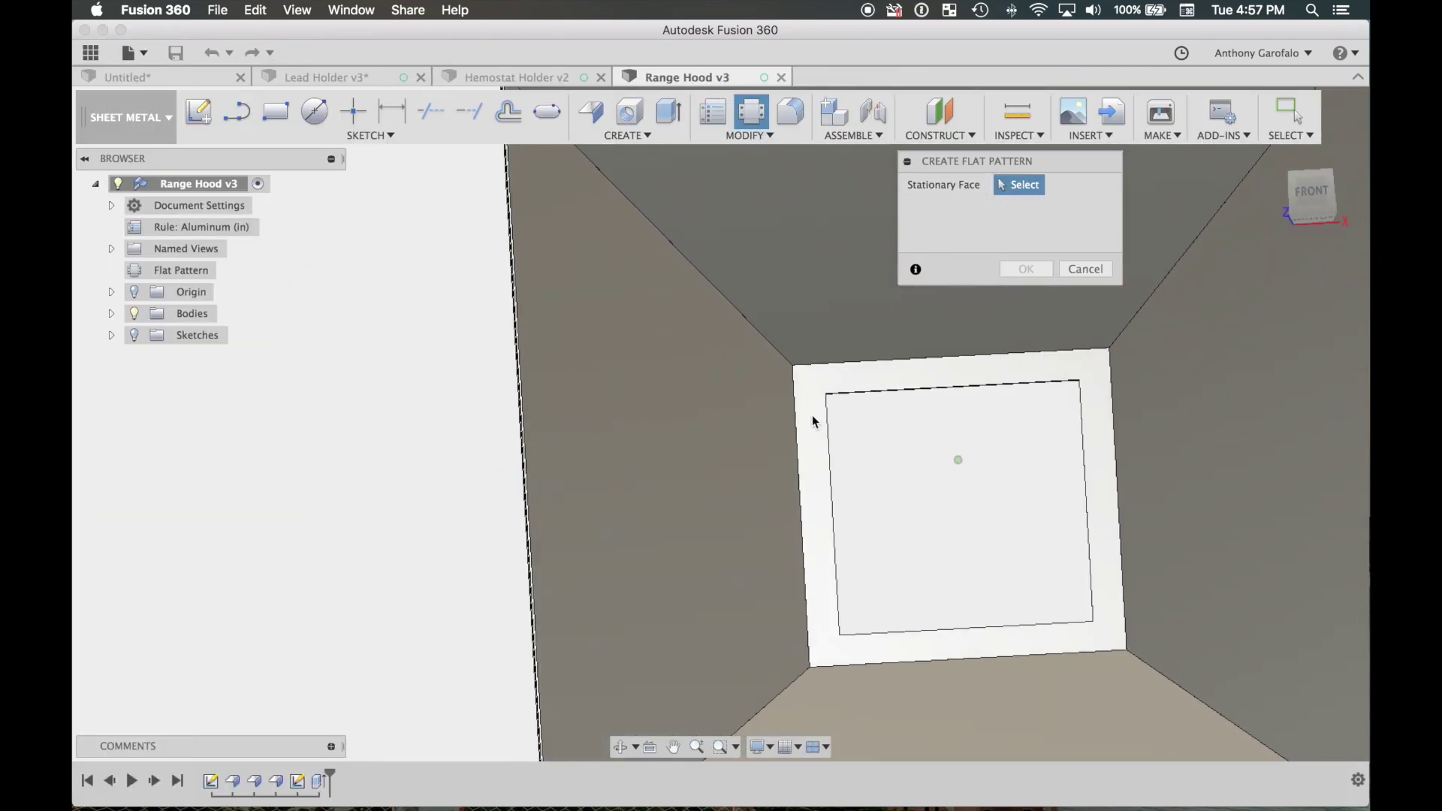
left_click(856, 418)
left_click(1023, 268)
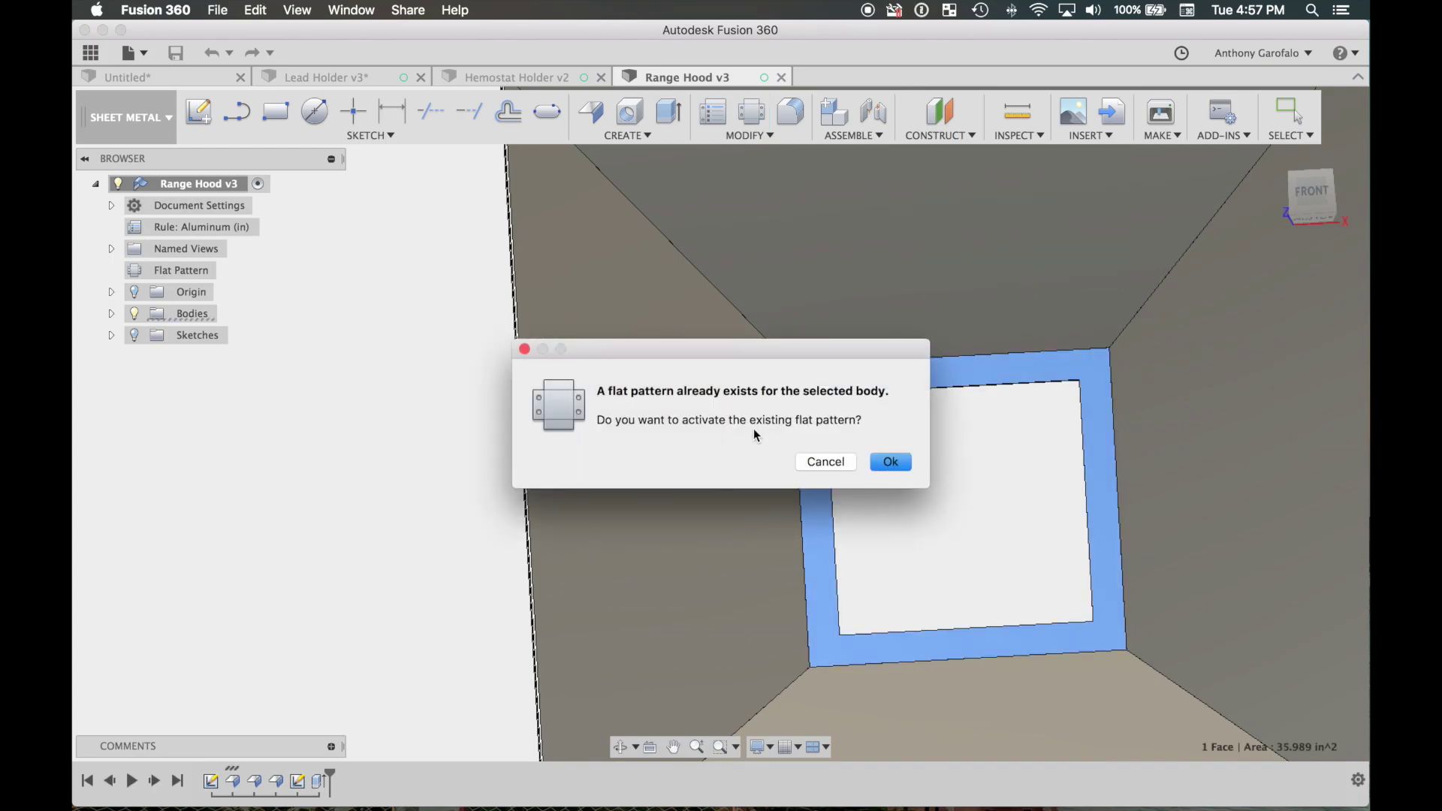
left_click(890, 463)
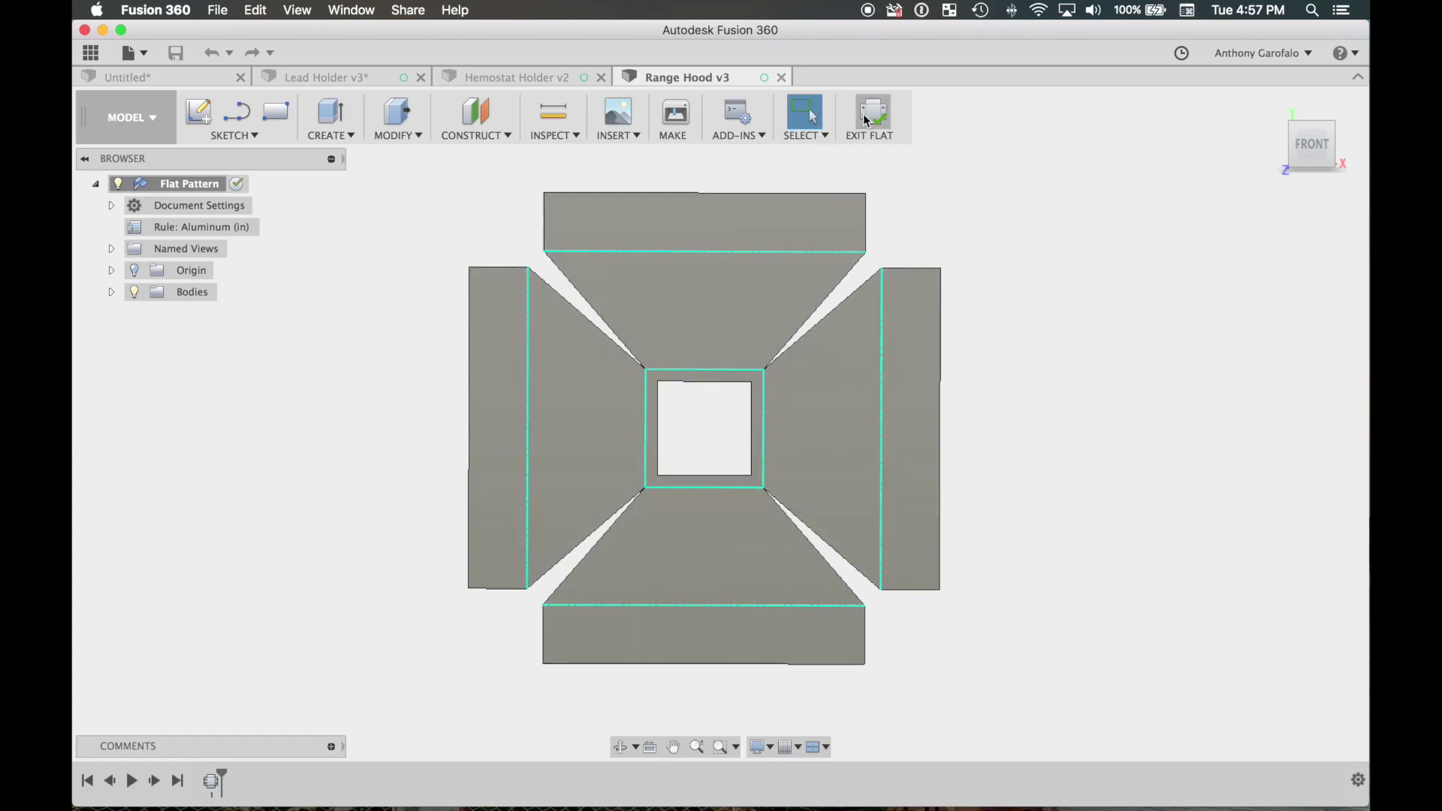
left_click(868, 127)
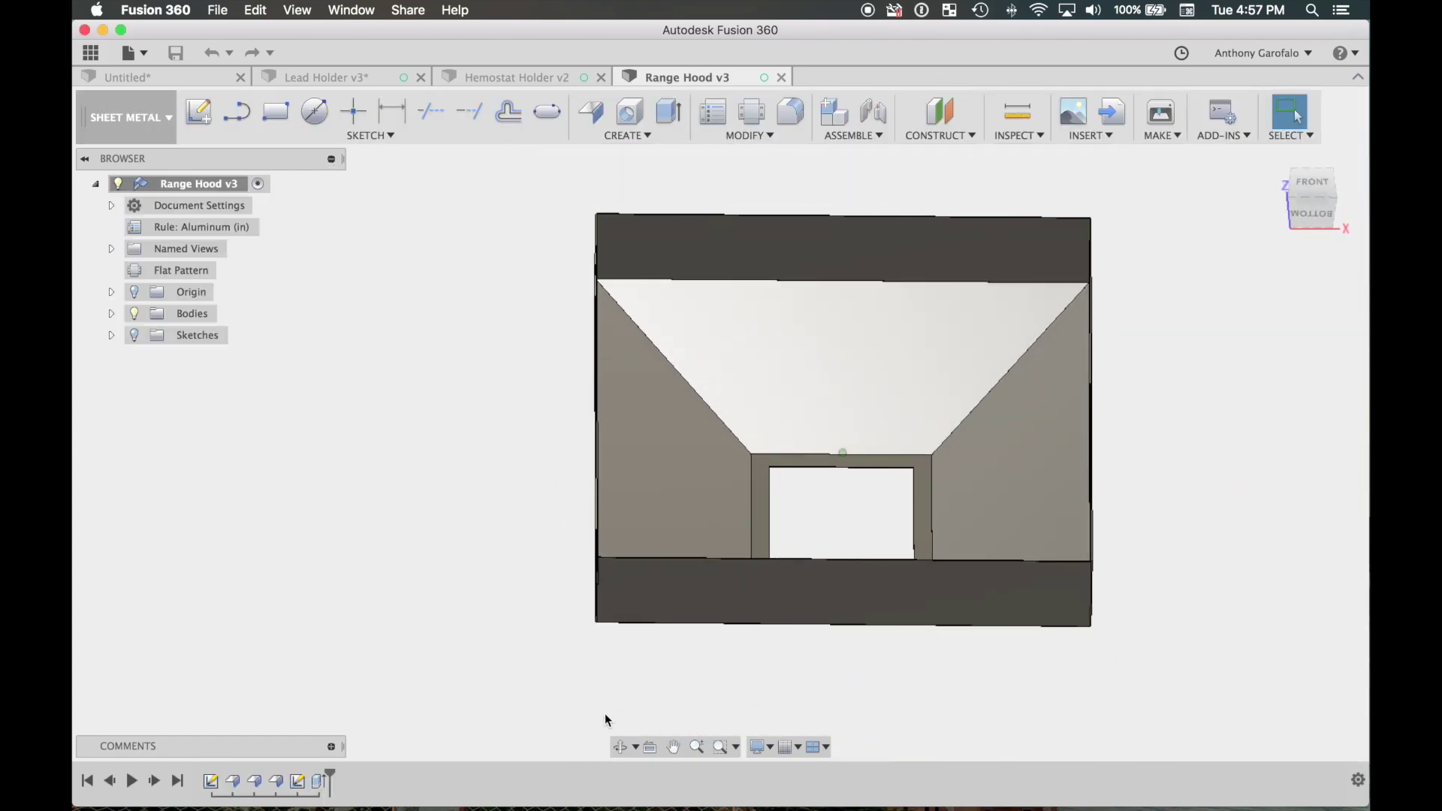
Switch to the Hemostat Holder design and examine the folded-back hem at the end of its slotted flange up close.
left_click(525, 76)
middle_click_drag(356, 205, 707, 391, "shift")
scroll(801, 390, "up", 5)
middle_click_drag(758, 259, 642, 231, "shift")
scroll(605, 183, "up", 3)
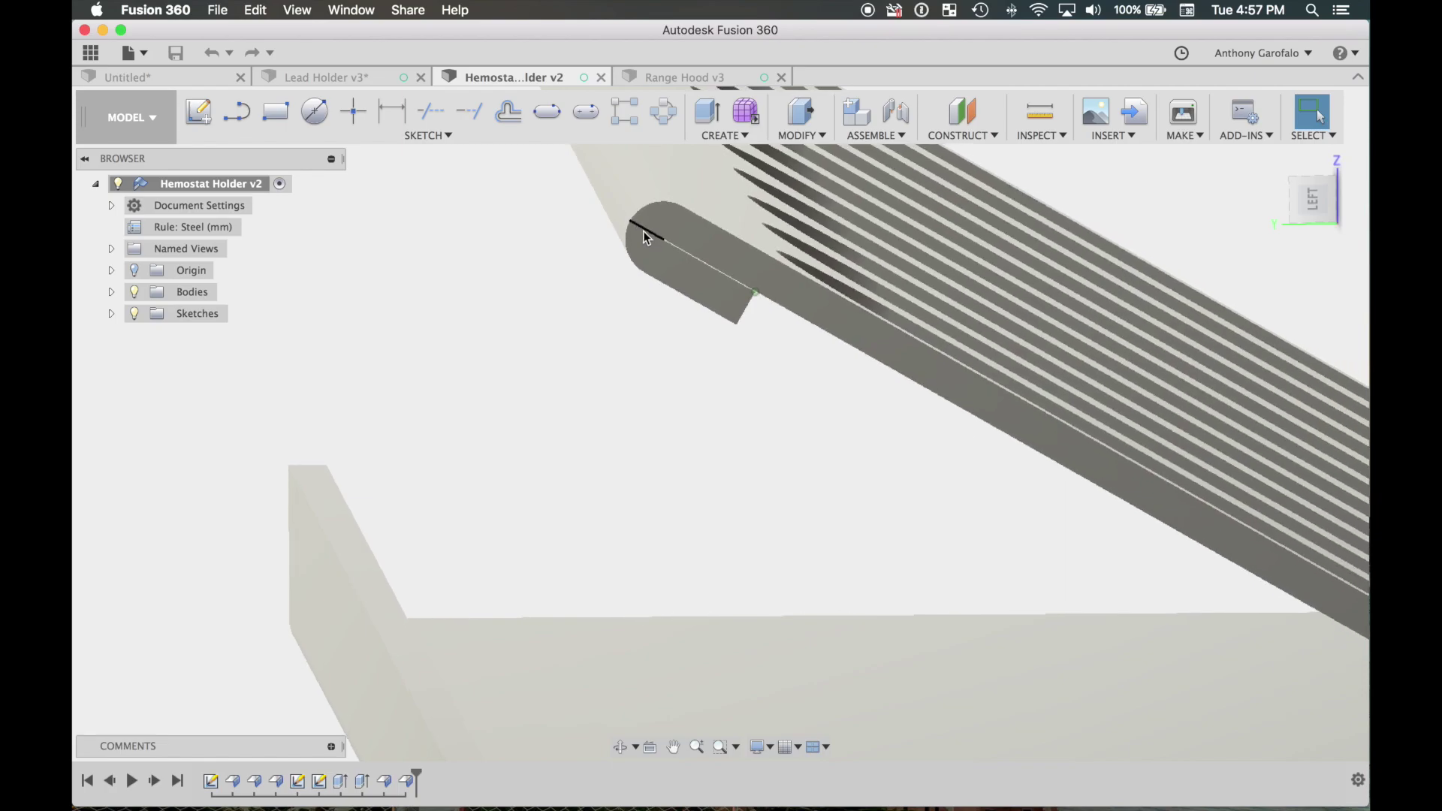
scroll(732, 309, "down", 1)
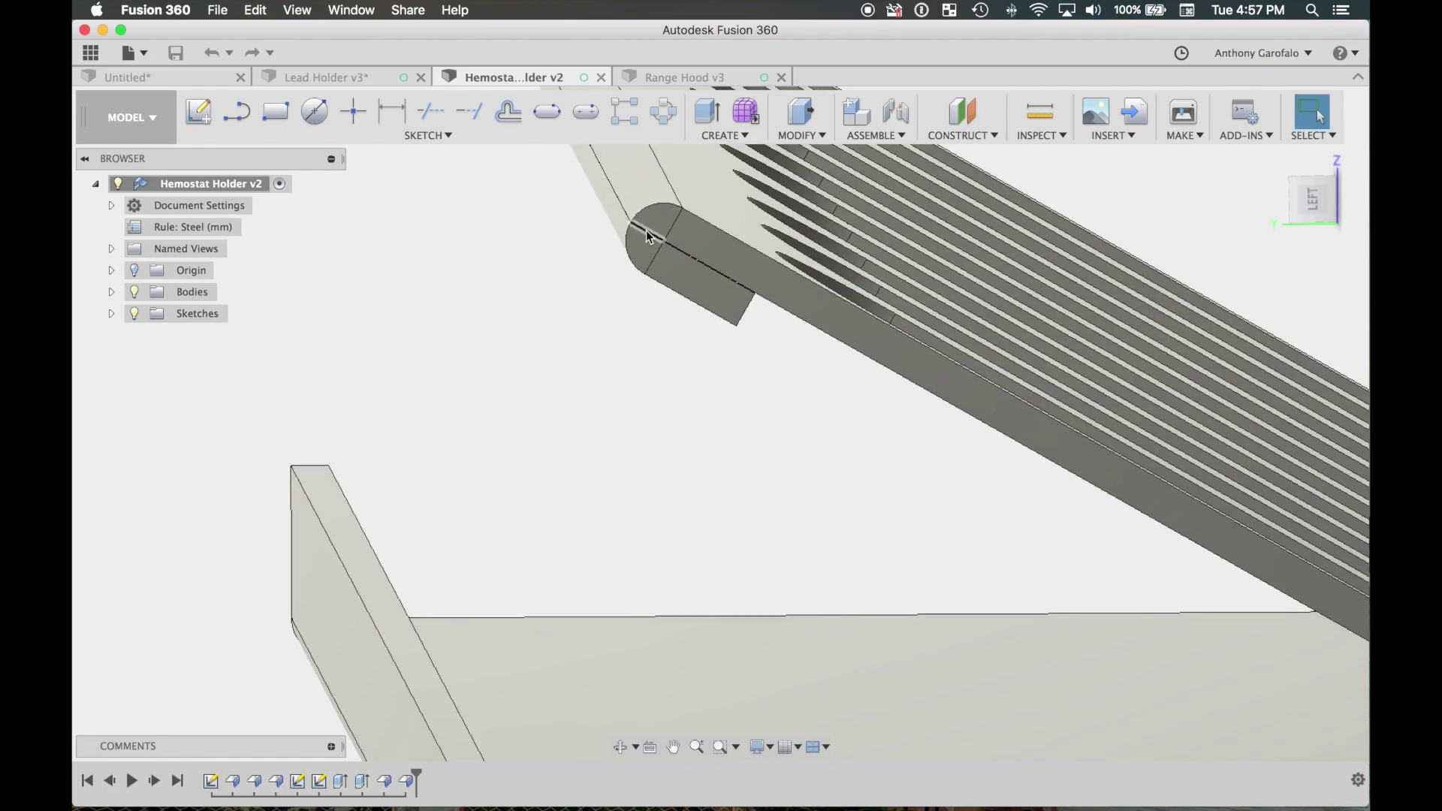
scroll(652, 238, "up", 1)
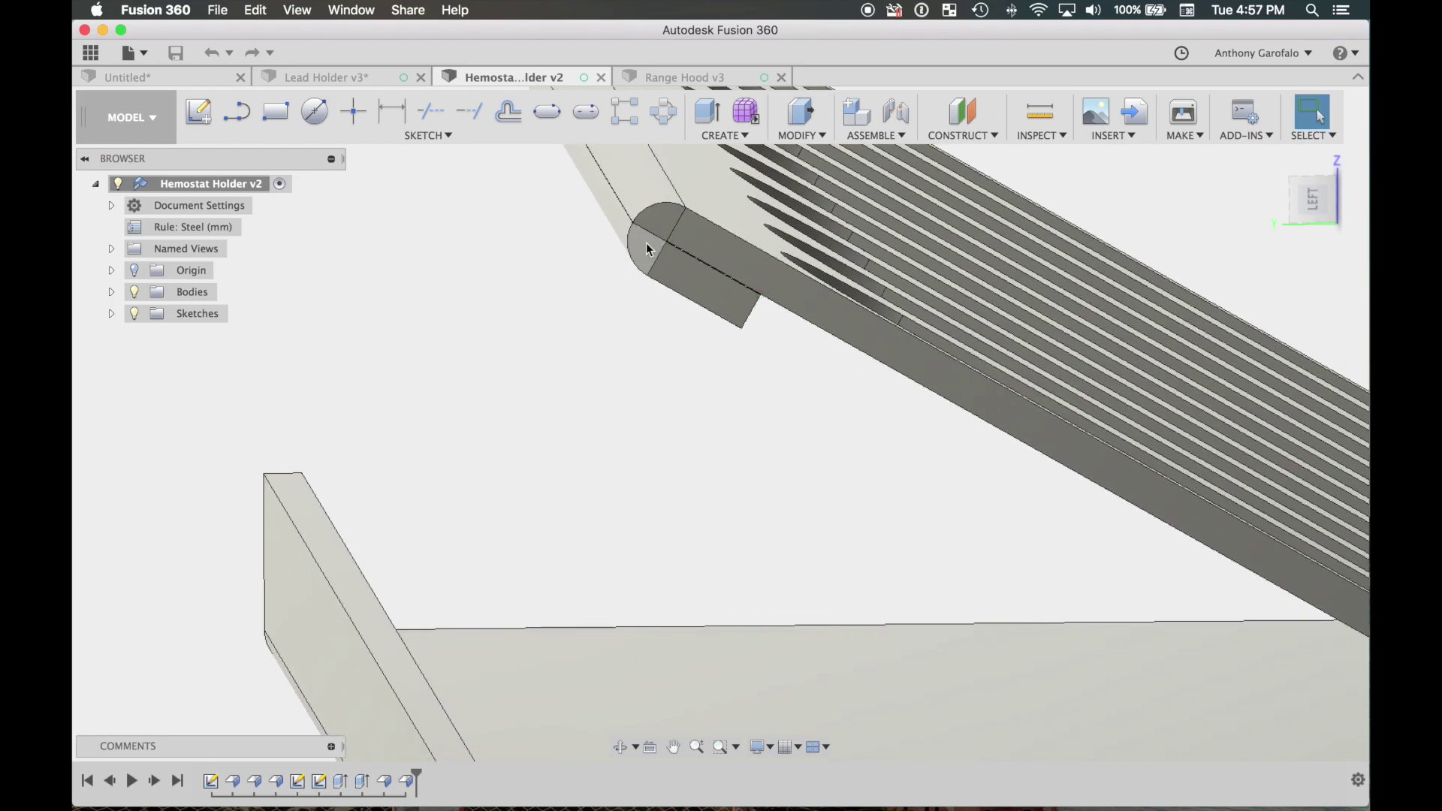
middle_click_drag(786, 321, 820, 350, "shift")
scroll(619, 363, "down", 3)
scroll(614, 388, "down", 4)
mouse_move(615, 389)
middle_mouse_down("shift")
mouse_move(508, 373)
mouse_move(447, 418)
mouse_move(882, 393)
mouse_move(939, 373)
mouse_move(466, 283)
mouse_move(427, 412)
mouse_move(496, 413)
mouse_move(628, 373)
middle_mouse_up("shift")
middle_click_drag(833, 156, 710, 75, "shift")
Revisit the Range Hood and Lead Holder designs, and return to the untitled sheet metal box design.
left_click(710, 75)
left_click(335, 79)
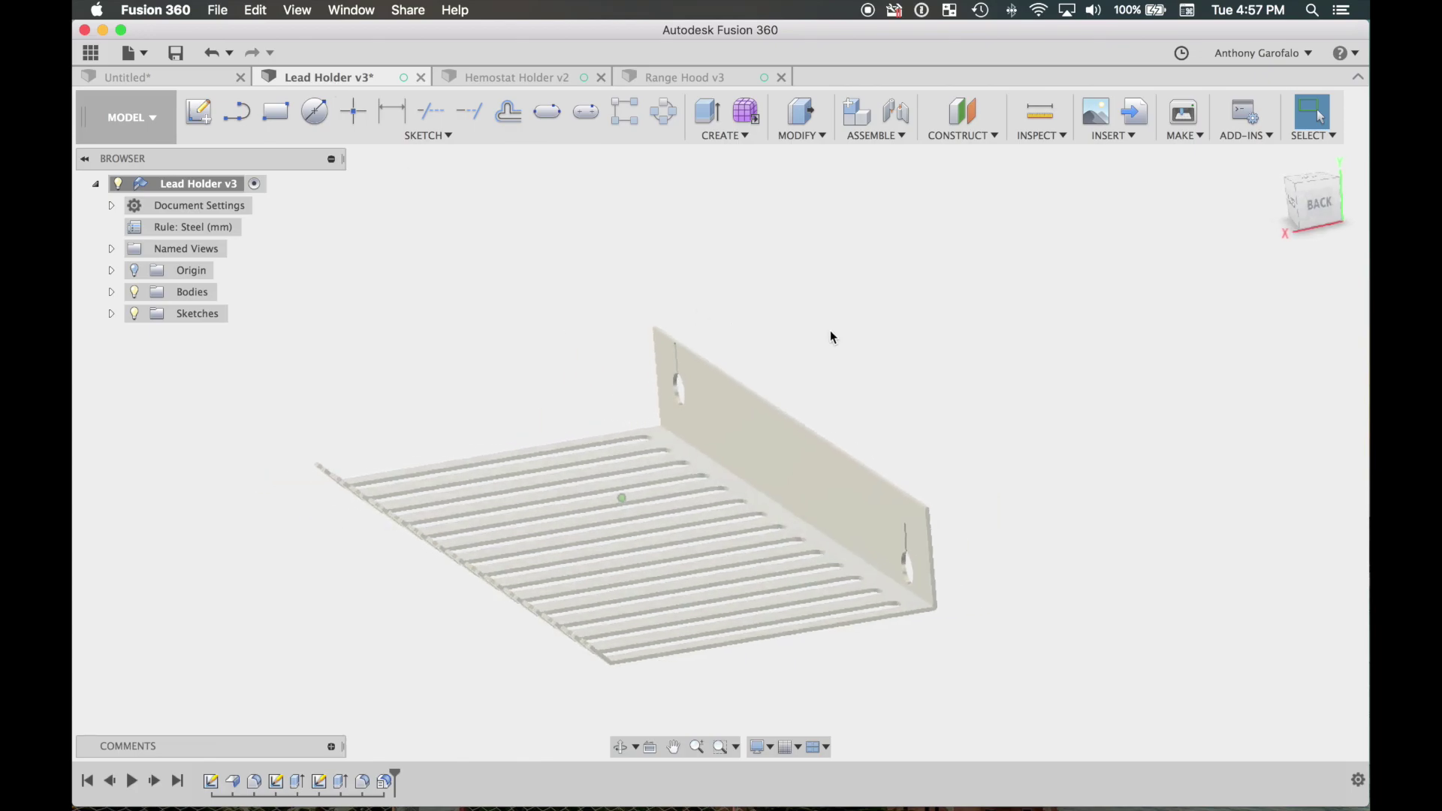
left_click(161, 78)
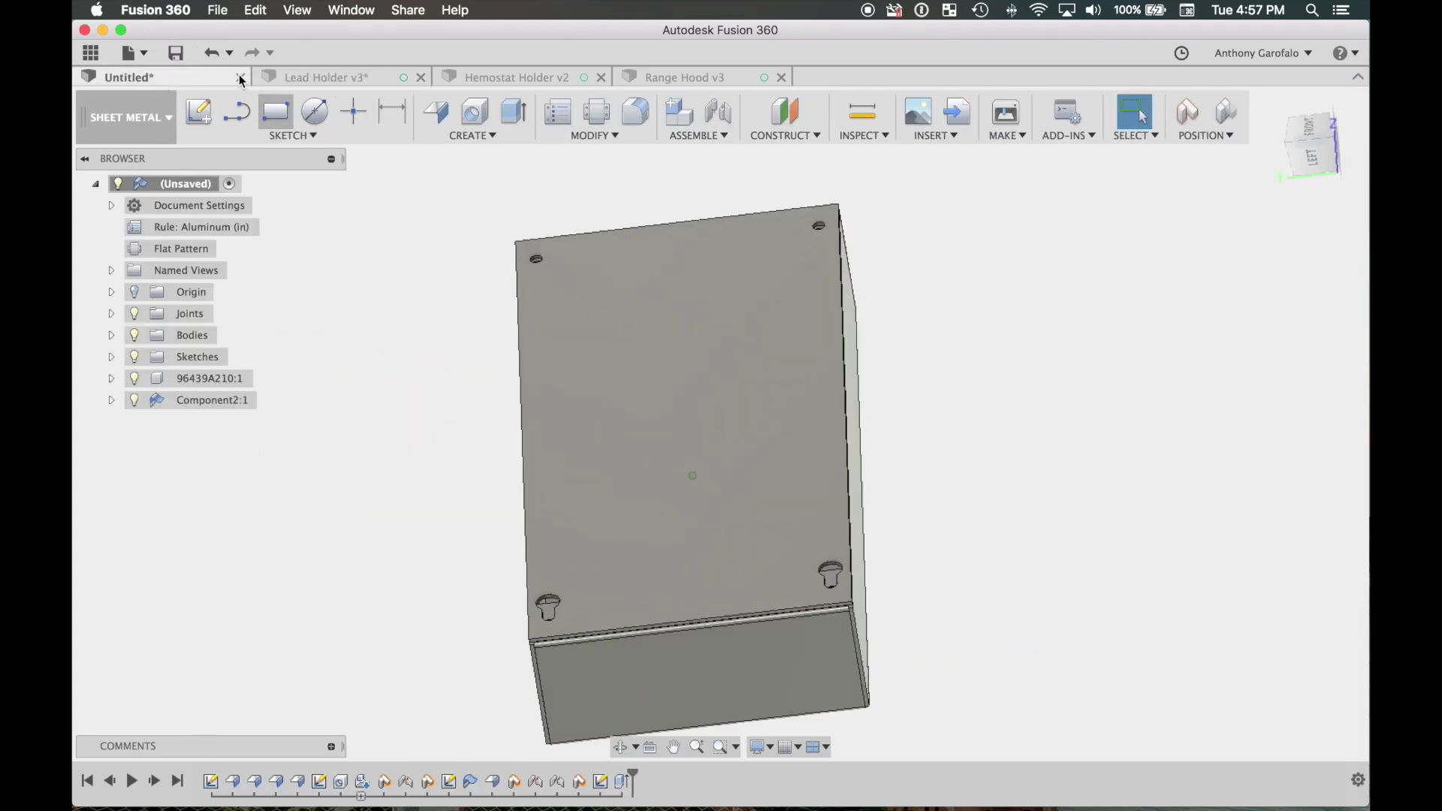